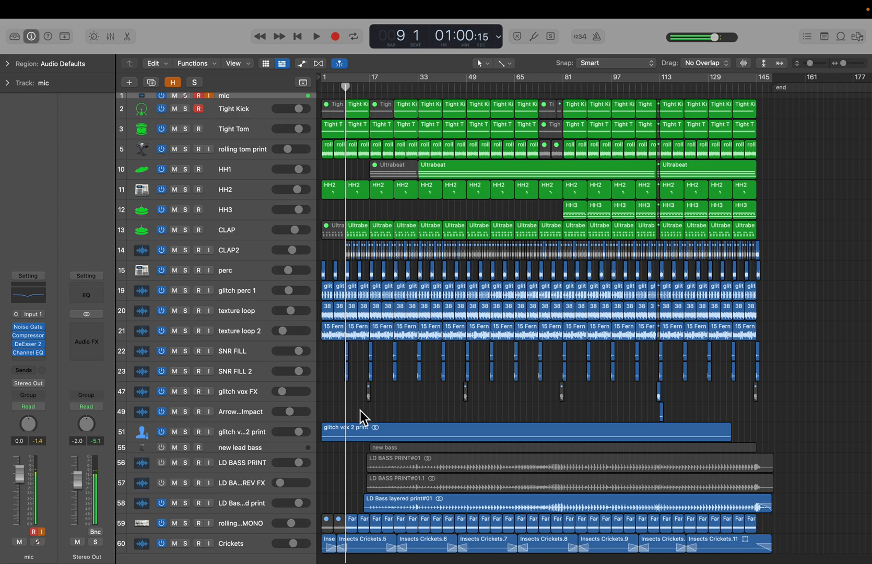
# - Select the Tight Kick track and audition it briefly in solo before removing the solo
pyautogui.click(241, 115)
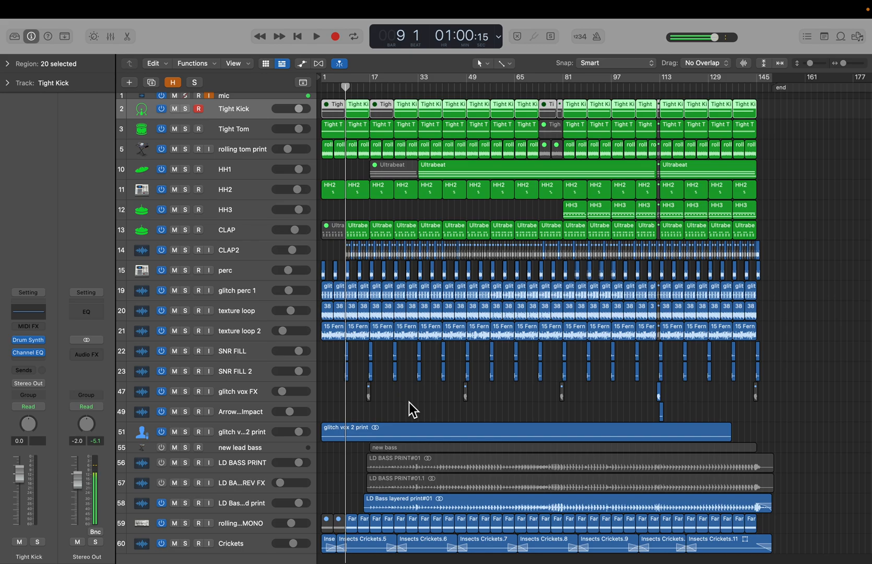
pyautogui.click(379, 414)
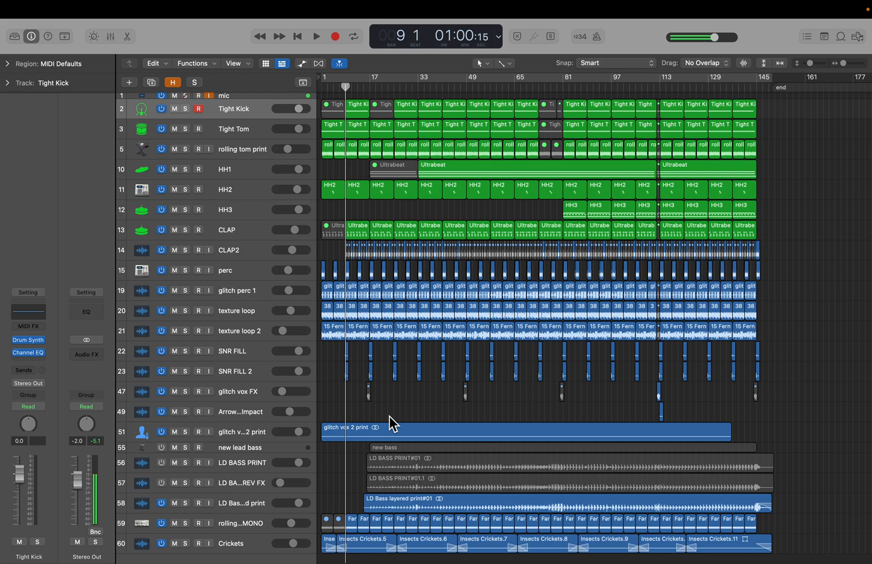
pyautogui.click(187, 109)
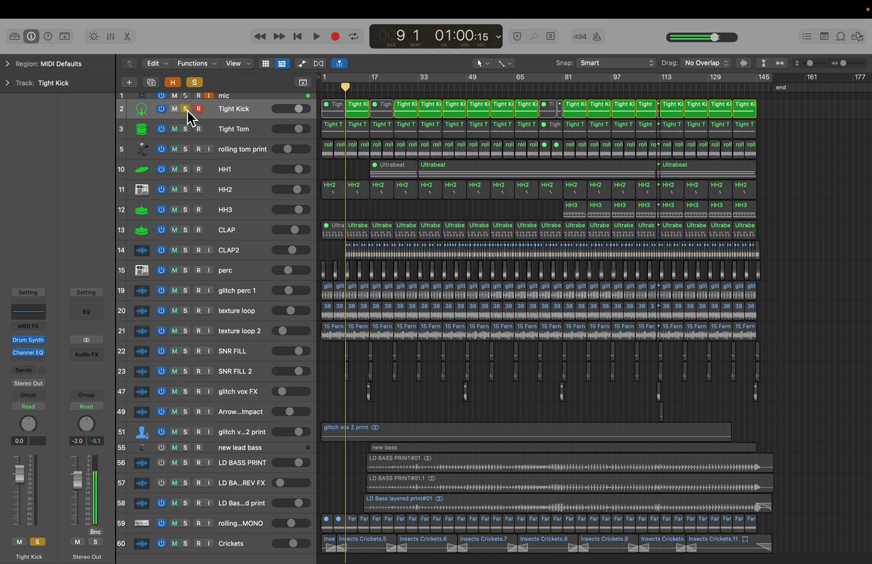
pyautogui.press('space')
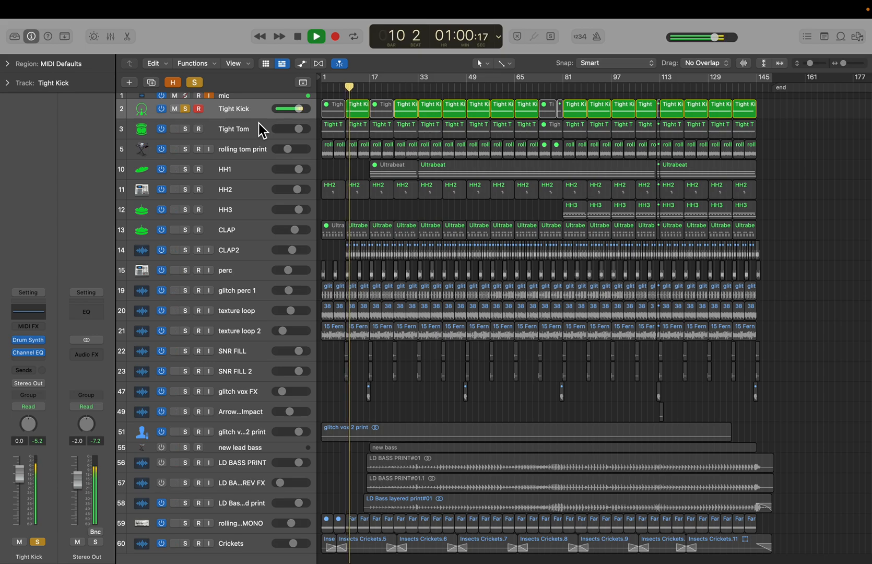
pyautogui.press('space')
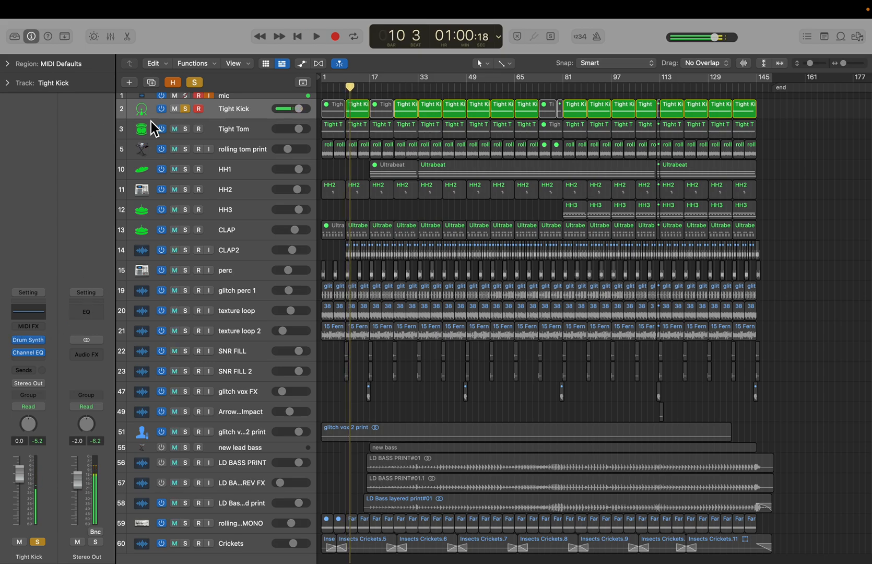
pyautogui.click(185, 109)
# - Open the Drum Synth instrument window for the Tight Kick track
pyautogui.click(28, 340)
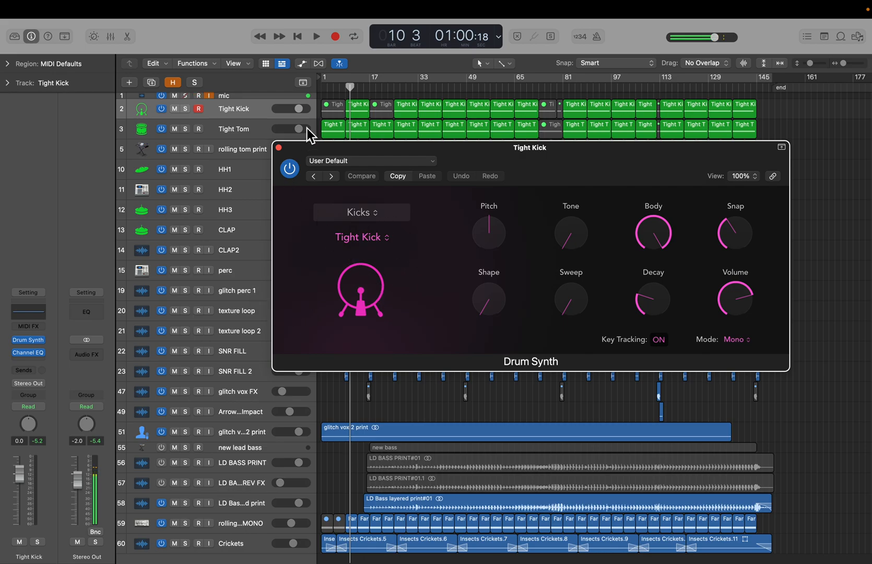
pyautogui.moveTo(475, 217)
pyautogui.moveTo(650, 308)
# - Play the Tight Kick soloed with Drum Synth open, unsolo it and close the plugin window
pyautogui.click(188, 110)
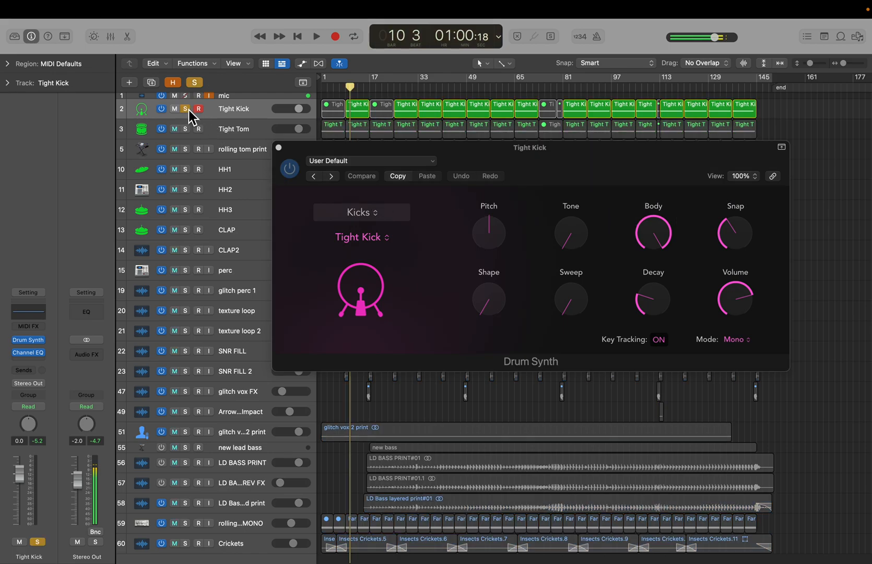
pyautogui.press('space')
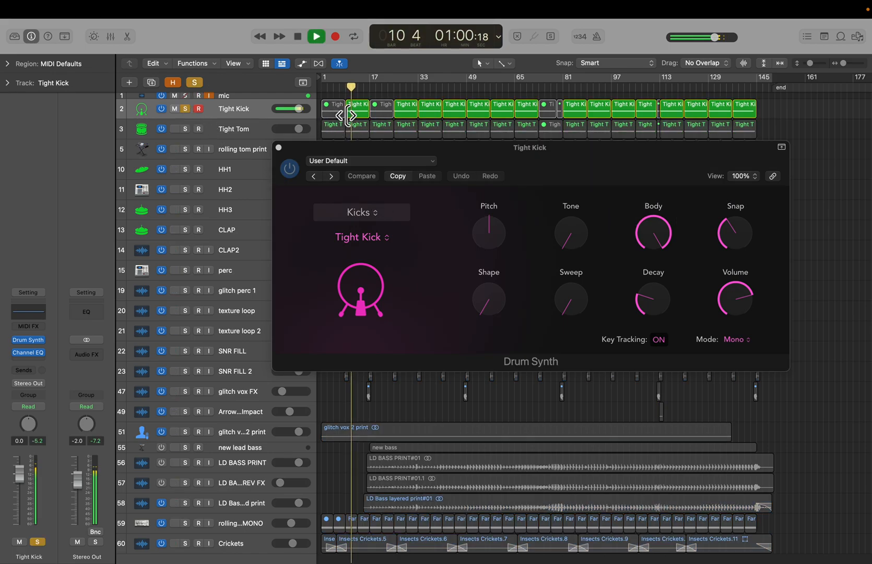
pyautogui.press('space')
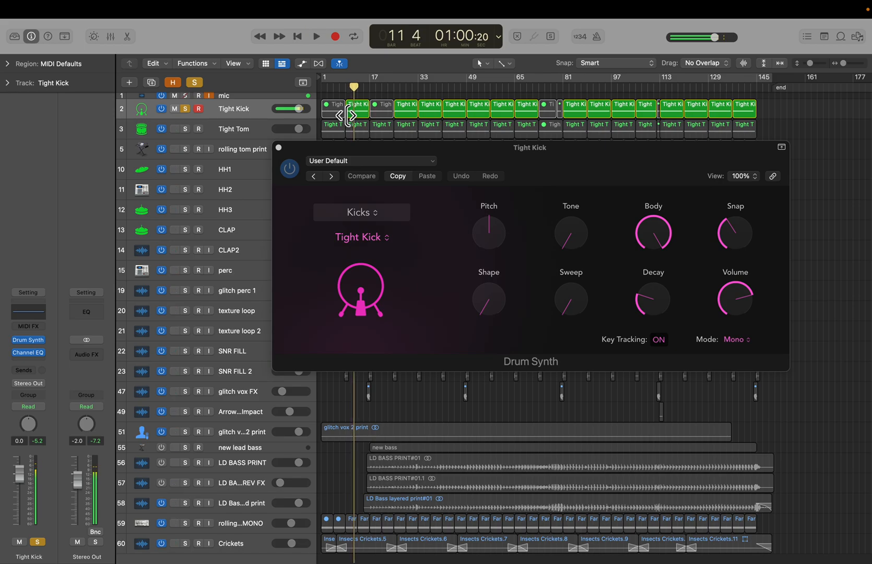
pyautogui.click(189, 110)
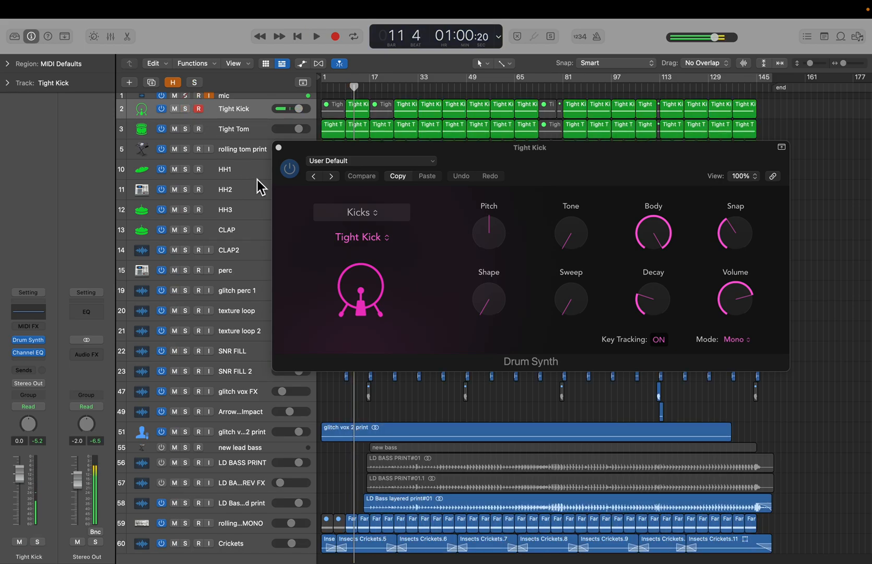
pyautogui.click(281, 152)
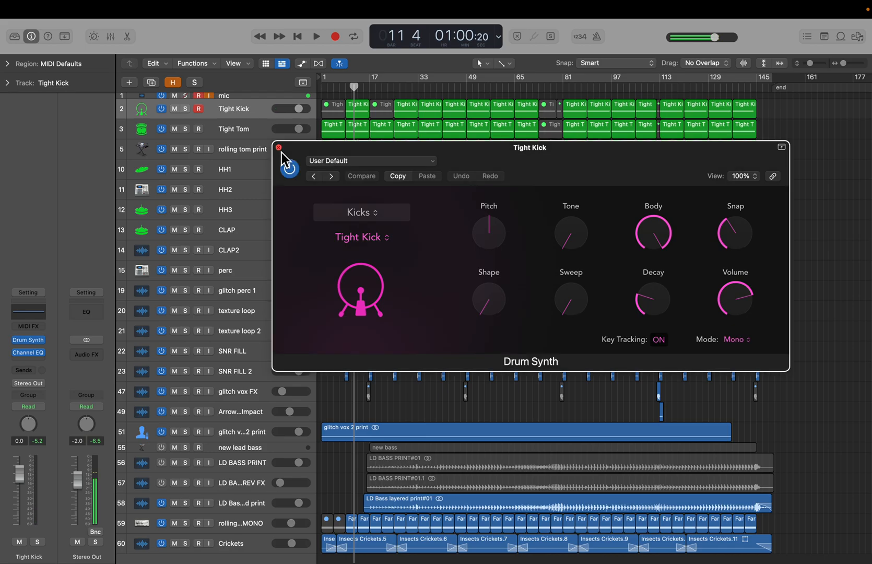
pyautogui.click(279, 148)
# - Solo and select the Tight Tom track
pyautogui.scroll(3, 530, 128)
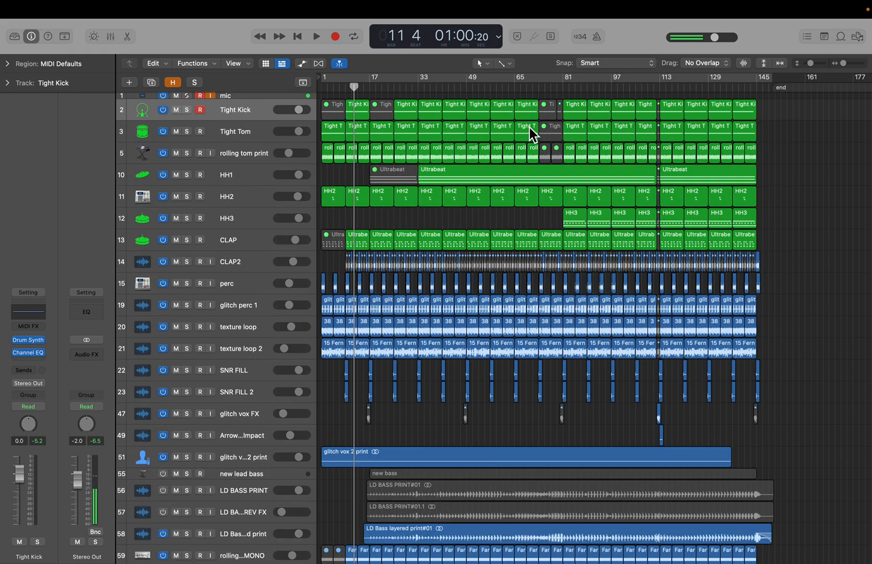
pyautogui.press('super+Down')
pyautogui.press('super+Down')
pyautogui.press('super+Right')
pyautogui.press('super+Right')
pyautogui.press('super+Right')
pyautogui.press('super+Right')
pyautogui.press('super+Right')
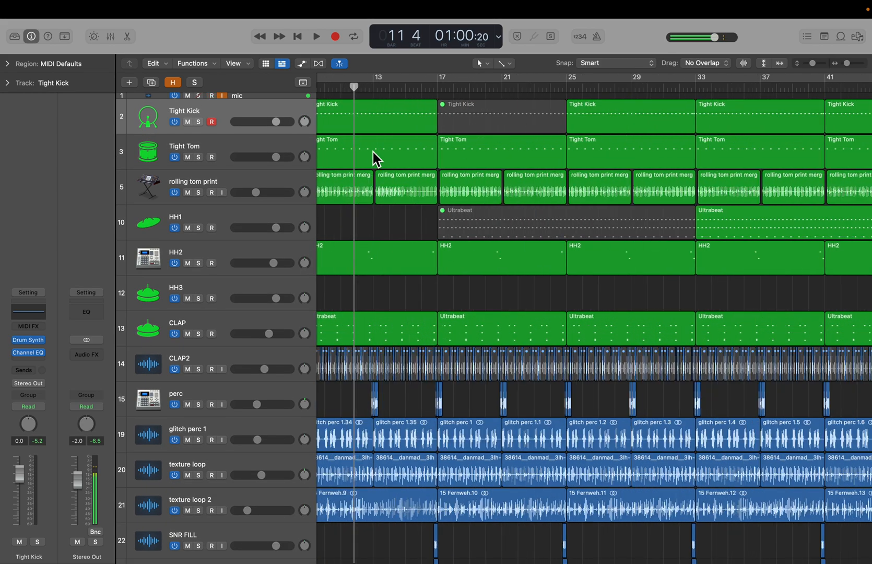
pyautogui.click(198, 157)
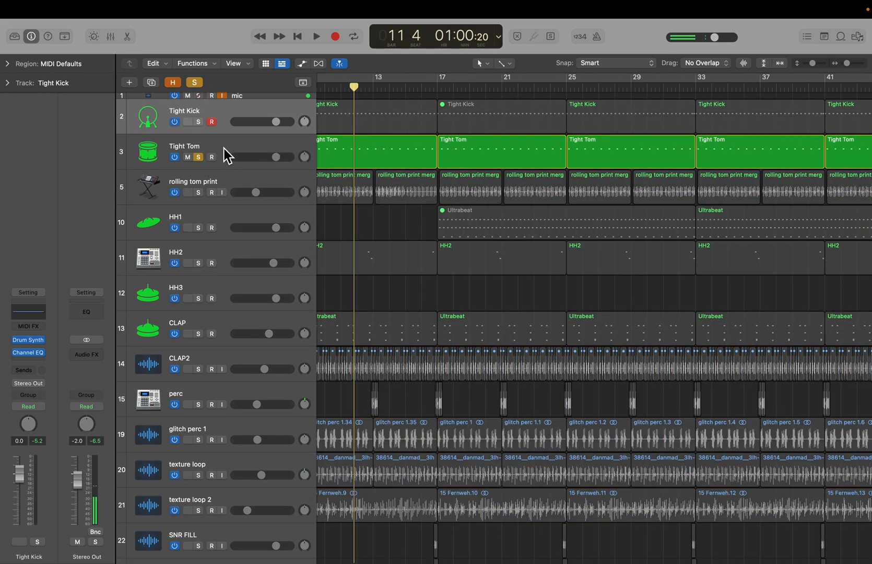
pyautogui.click(224, 152)
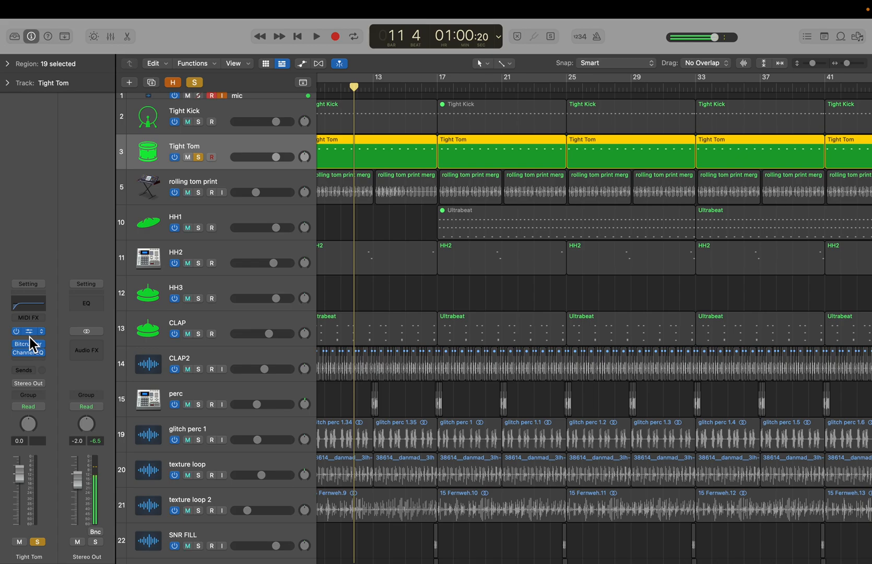
# - Open and close the Tight Tom's Drum Synth instrument window
pyautogui.click(30, 332)
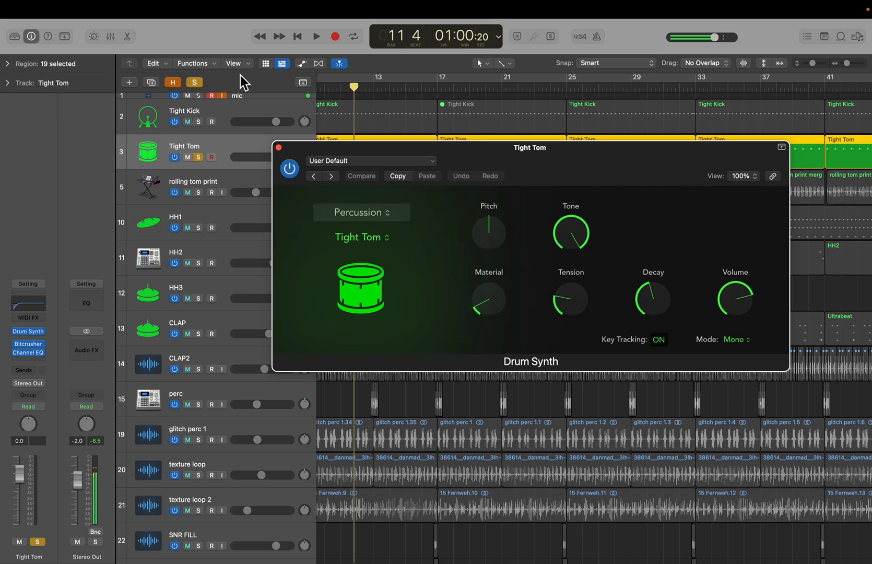
pyautogui.click(279, 148)
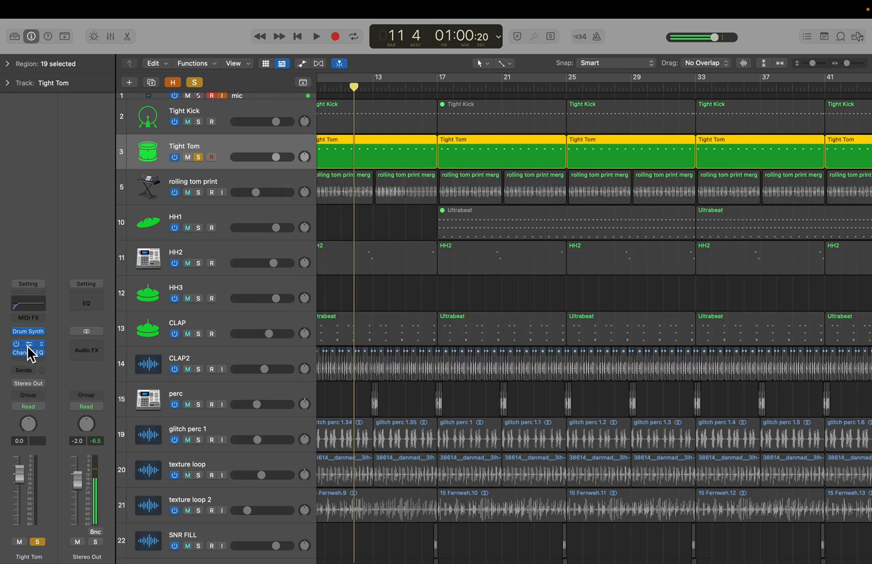
# - Compare the Tight Tom's Bitcrusher bypassed and active during playback, and close its window
pyautogui.click(28, 345)
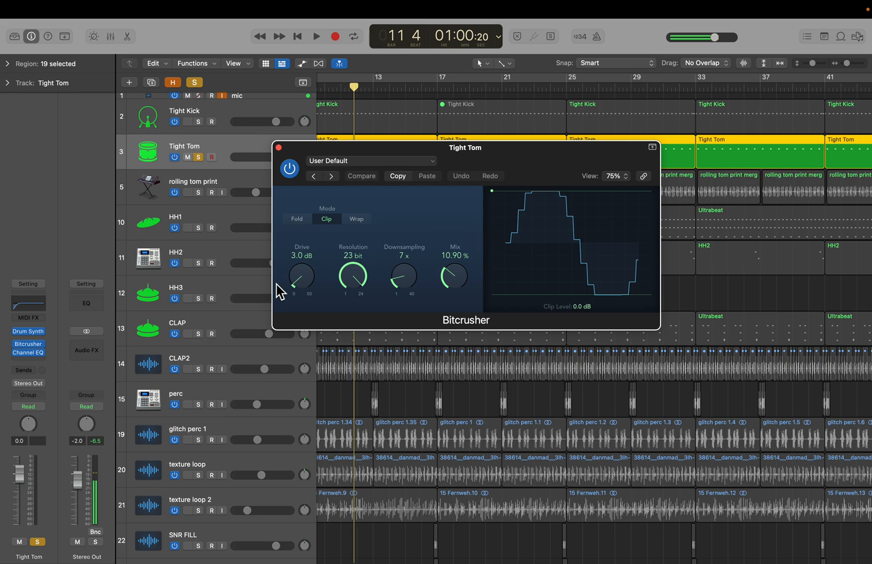
pyautogui.click(16, 344)
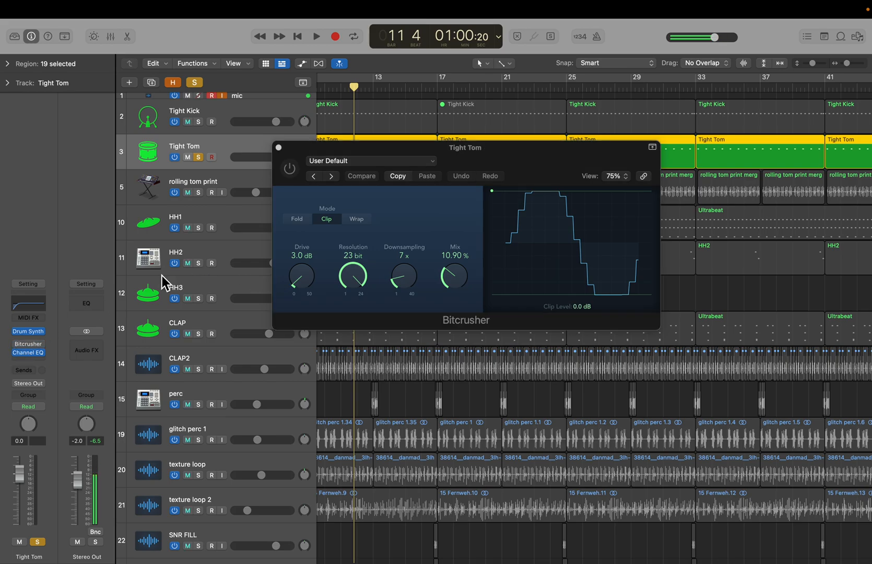
pyautogui.press('space')
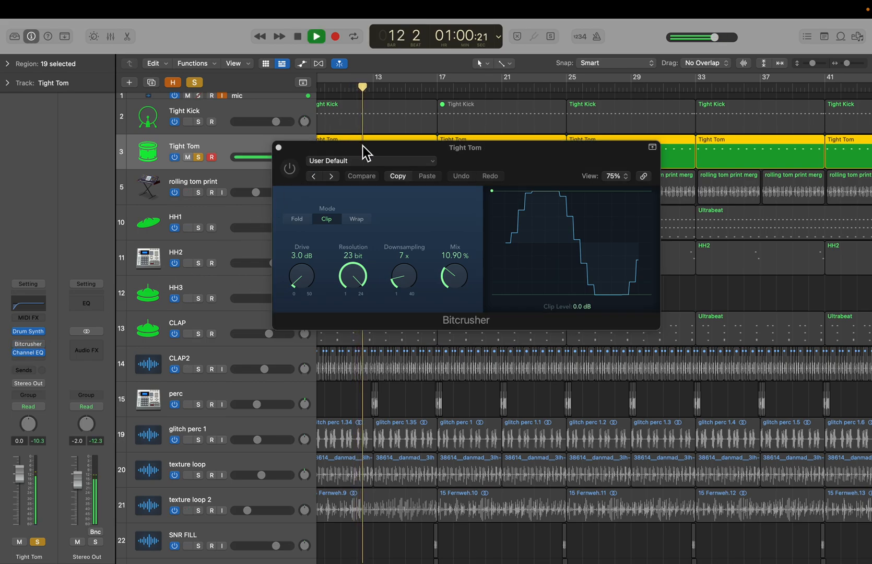
pyautogui.click(291, 174)
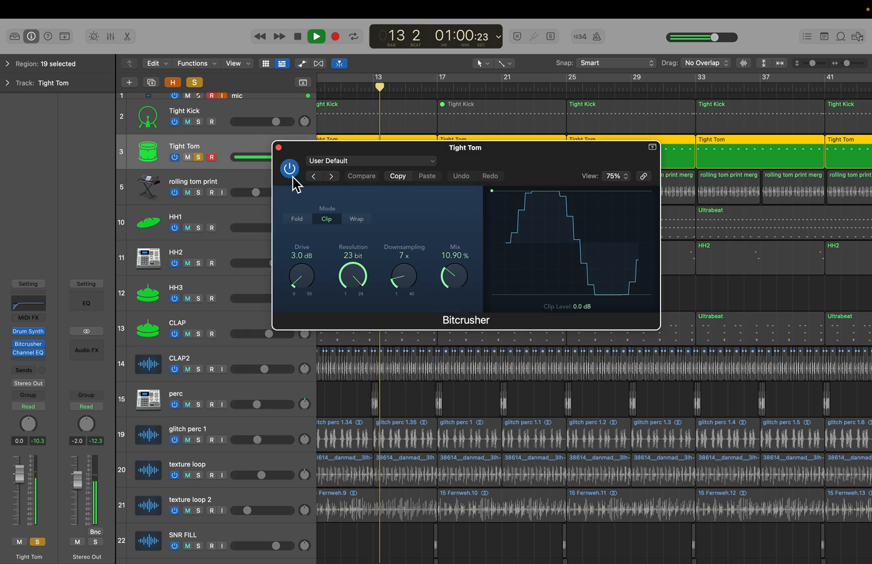
pyautogui.press('space')
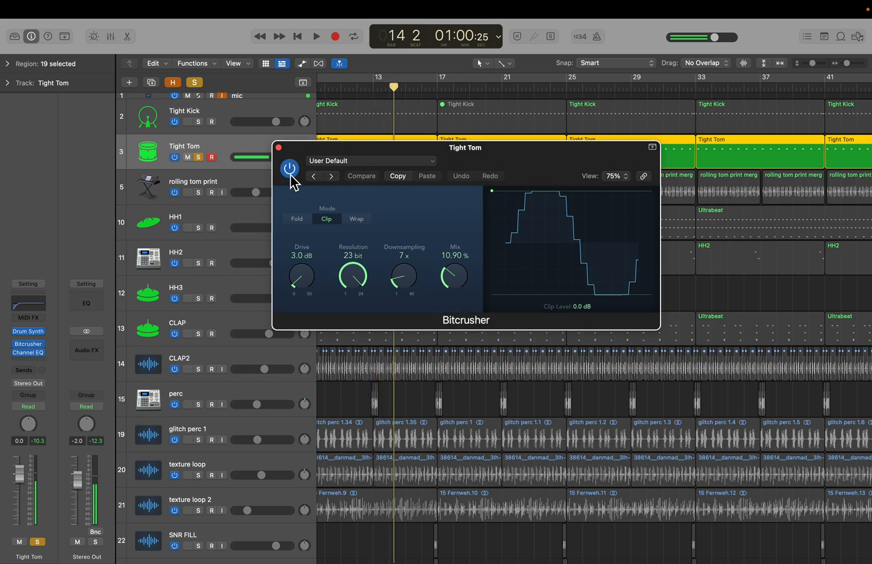
pyautogui.click(290, 175)
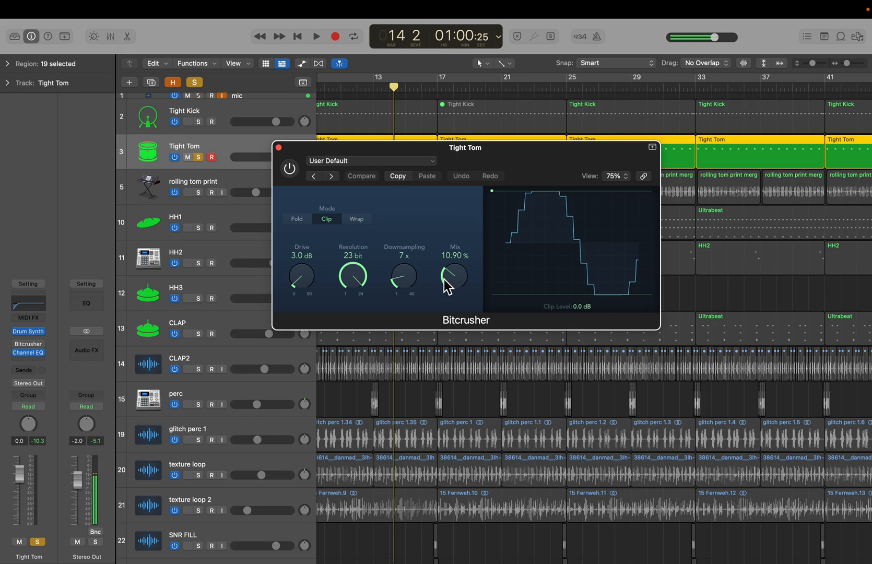
pyautogui.click(279, 149)
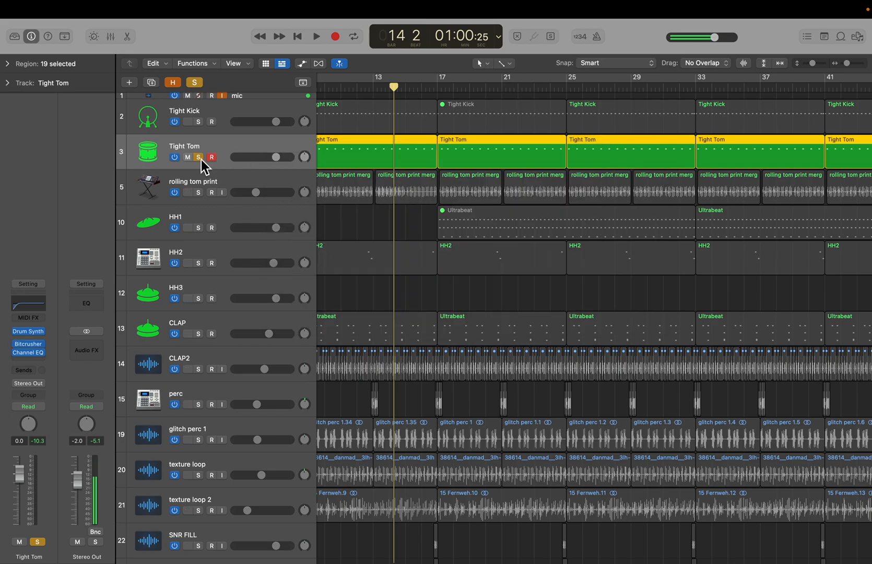
# - Solo the Tight Kick and rolling tom print tracks alongside Tight Tom and select rolling tom print
pyautogui.click(199, 122)
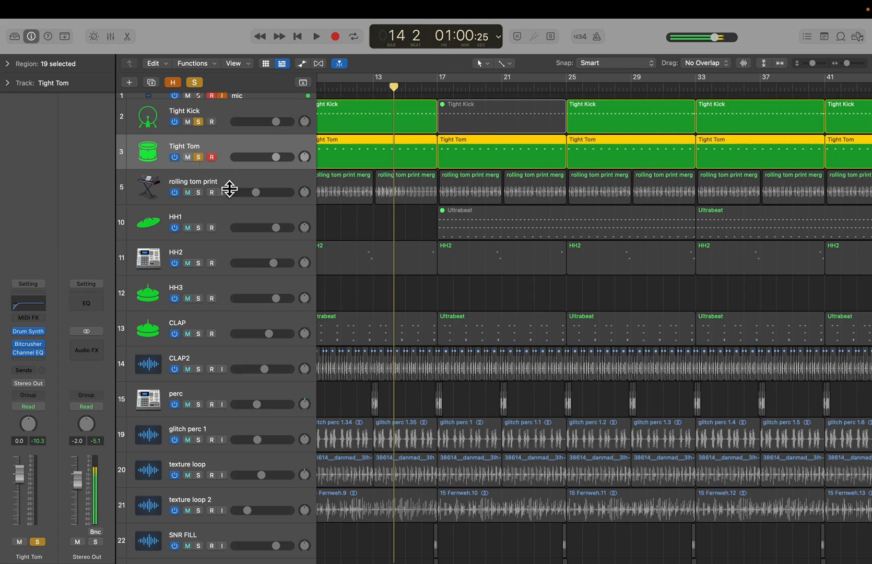
pyautogui.click(199, 192)
pyautogui.click(204, 199)
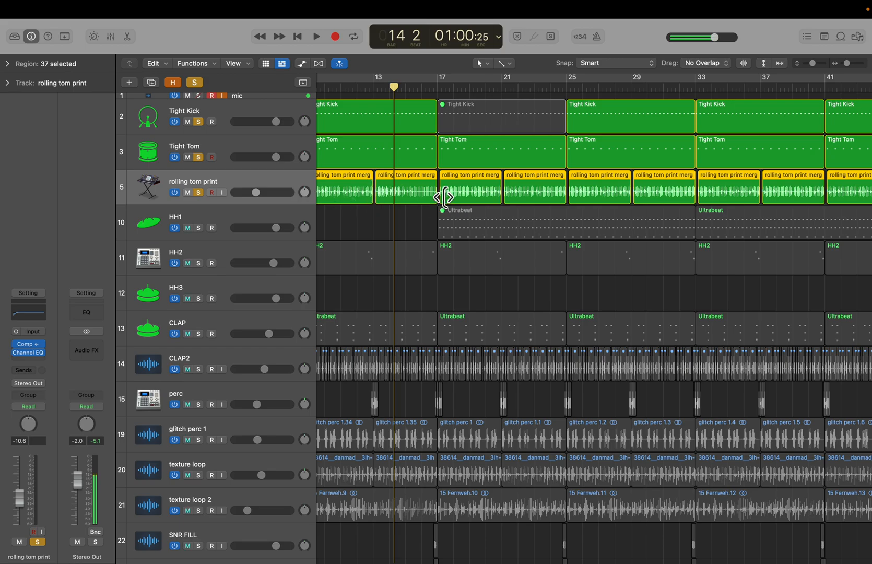
# - Show the hidden tracks and select the rolling sub_bip track
pyautogui.hscroll(-2, 446, 199)
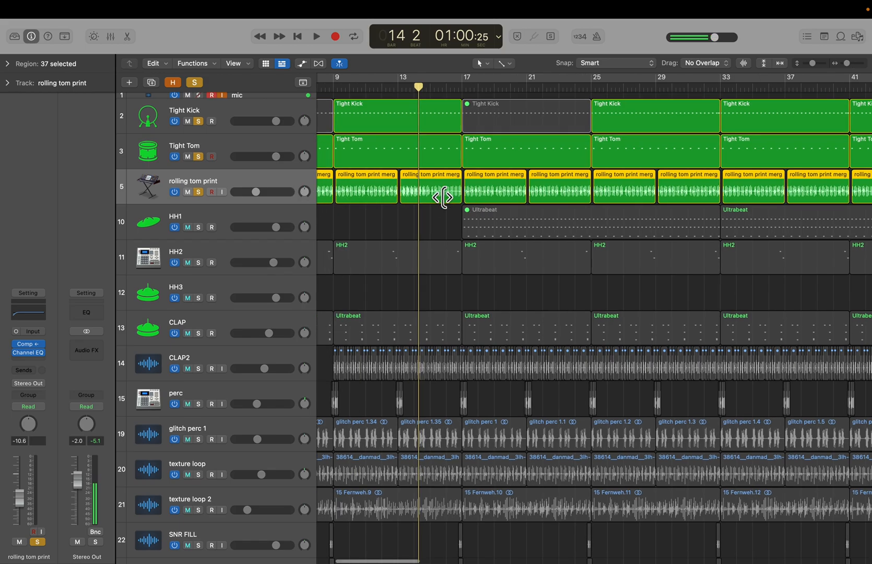
pyautogui.click(173, 83)
pyautogui.click(234, 181)
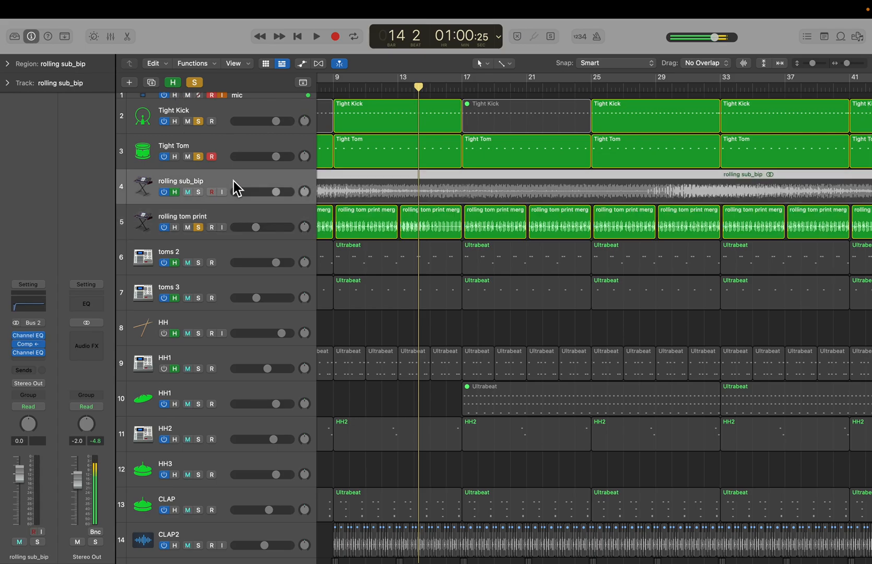
# - Clear the other solos and solo only the rolling tom print track
pyautogui.hscroll(3, 423, 196)
pyautogui.hscroll(-8, 423, 195)
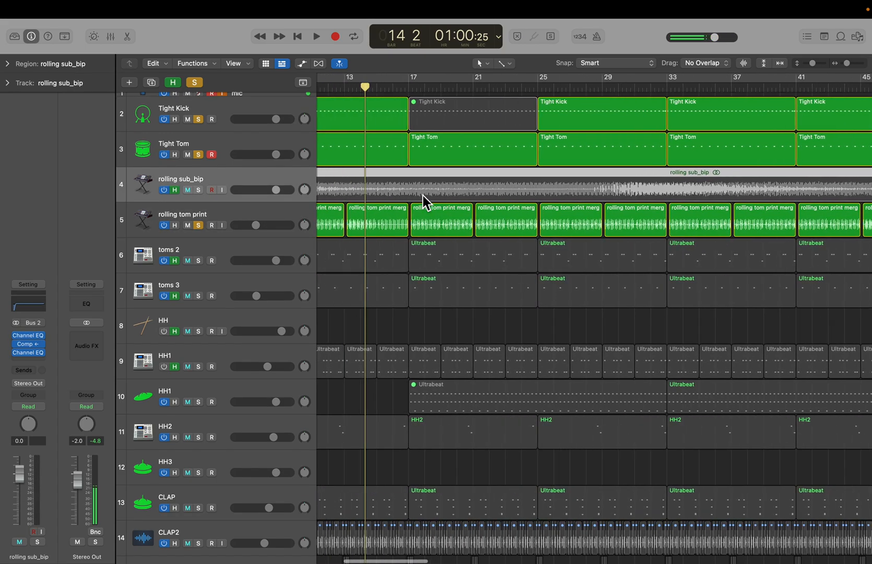
pyautogui.scroll(-5, 422, 195)
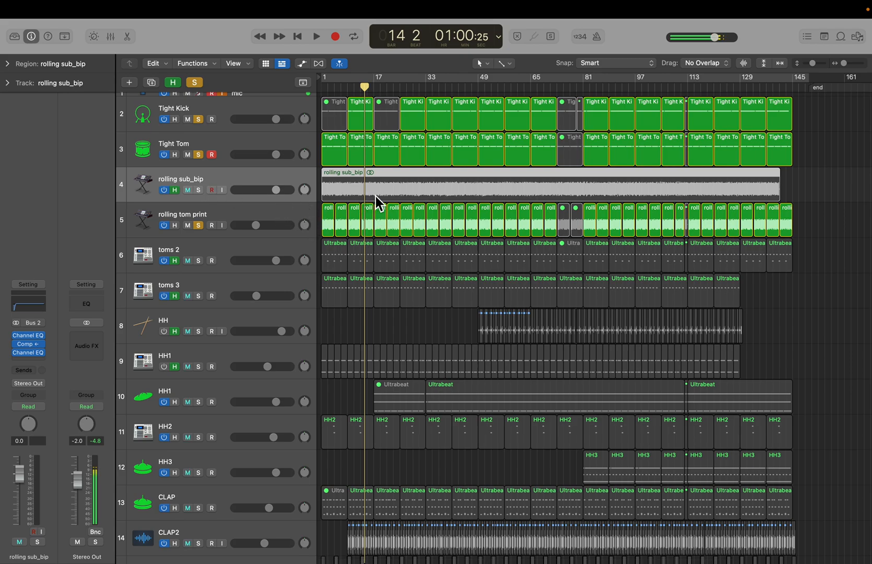
pyautogui.click(195, 83)
pyautogui.click(199, 225)
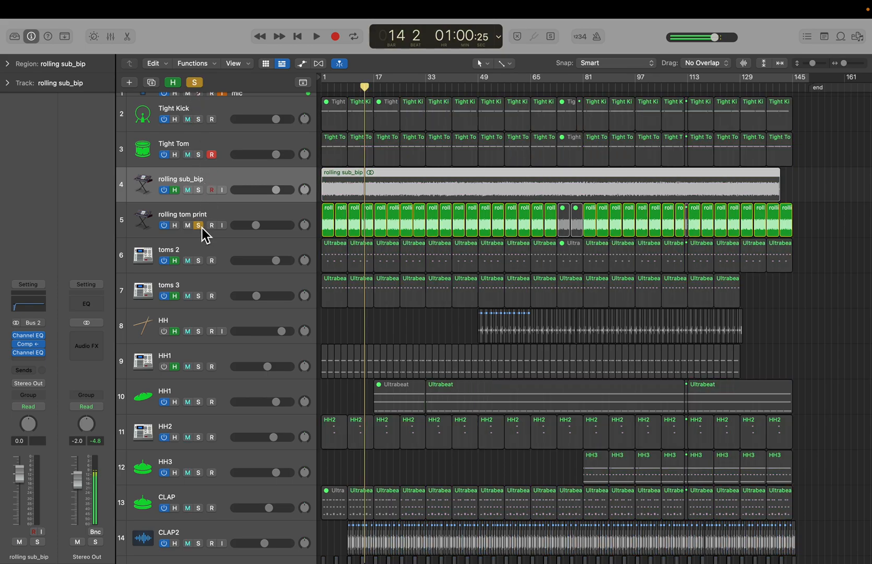
# - Audition the soloed rolling tom print track and remove its solo
pyautogui.press('space')
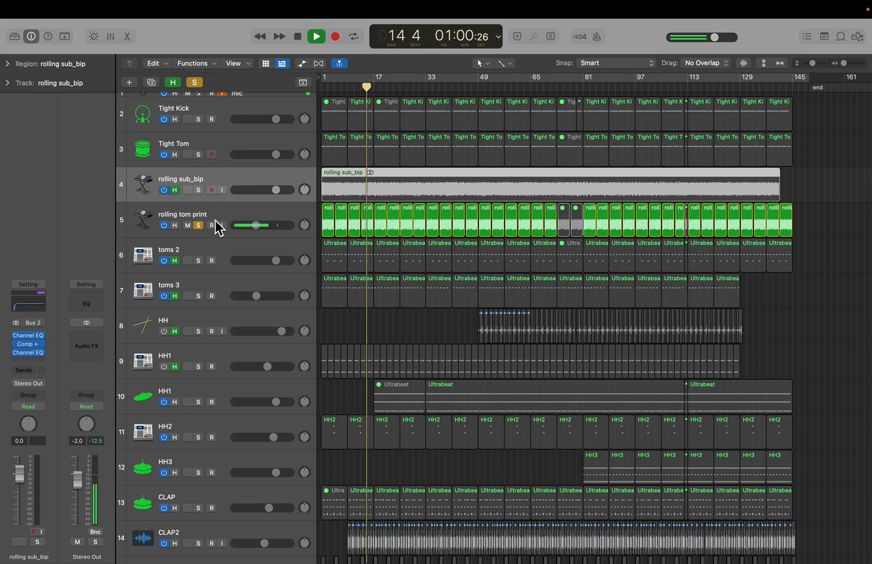
pyautogui.click(217, 217)
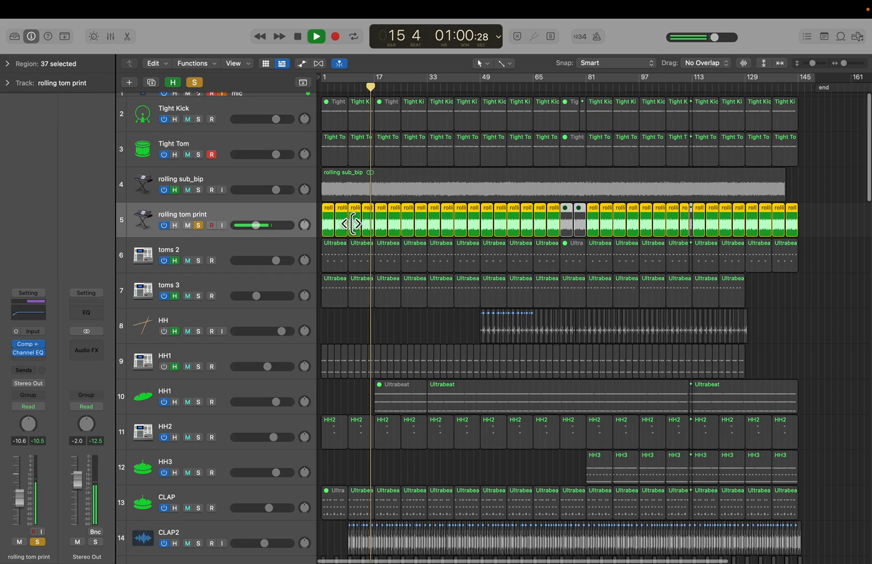
pyautogui.press('super+Right')
pyautogui.press('super+Right')
pyautogui.press('space')
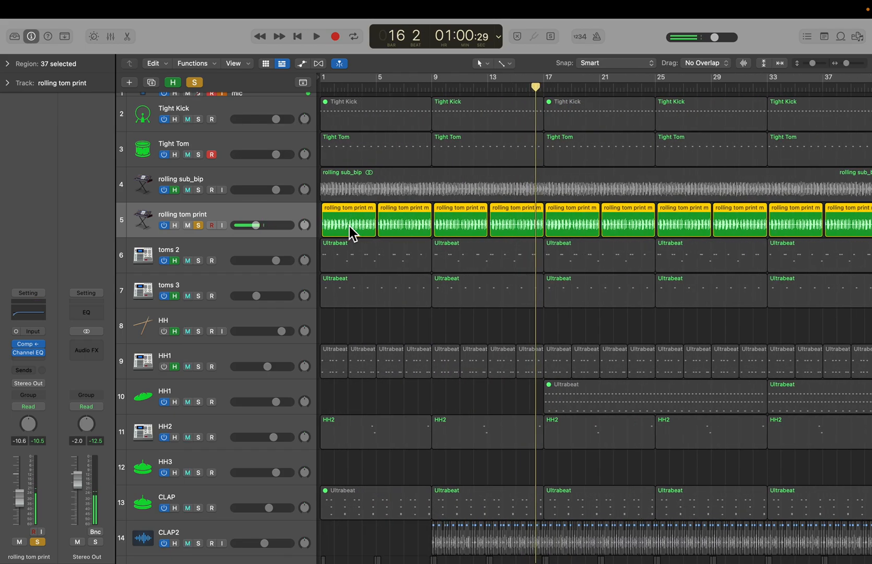
pyautogui.click(201, 226)
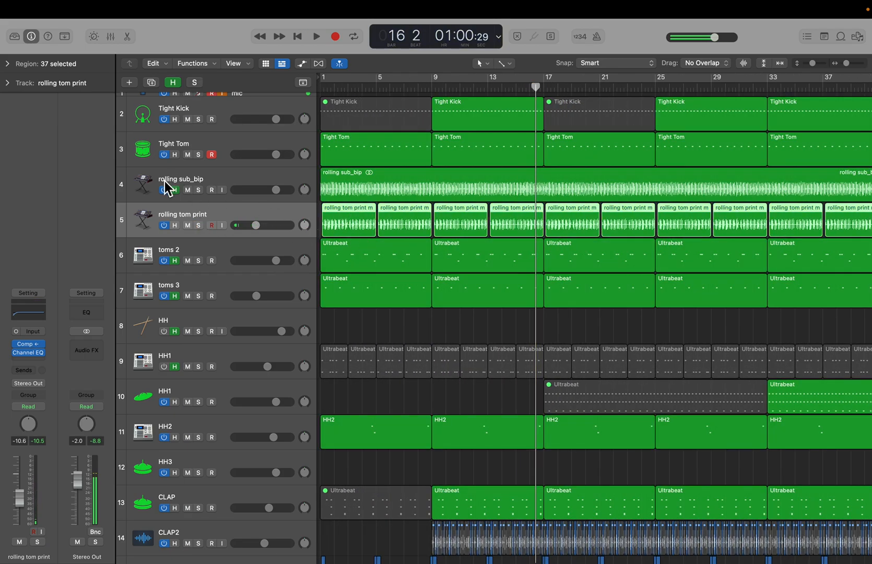
# - Hide the hidden tracks again and solo rolling tom print, Tight Tom and Tight Kick together
pyautogui.click(178, 86)
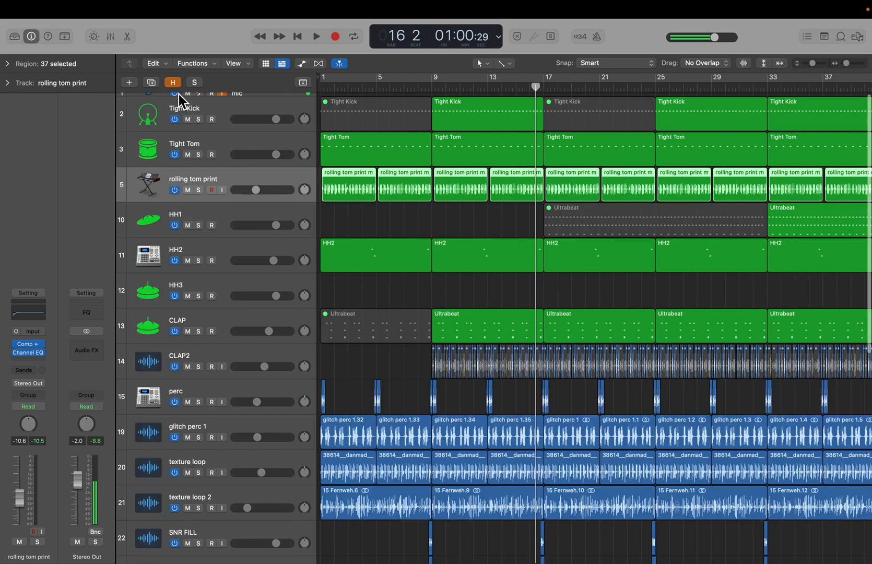
pyautogui.click(199, 190)
pyautogui.click(201, 155)
pyautogui.click(199, 119)
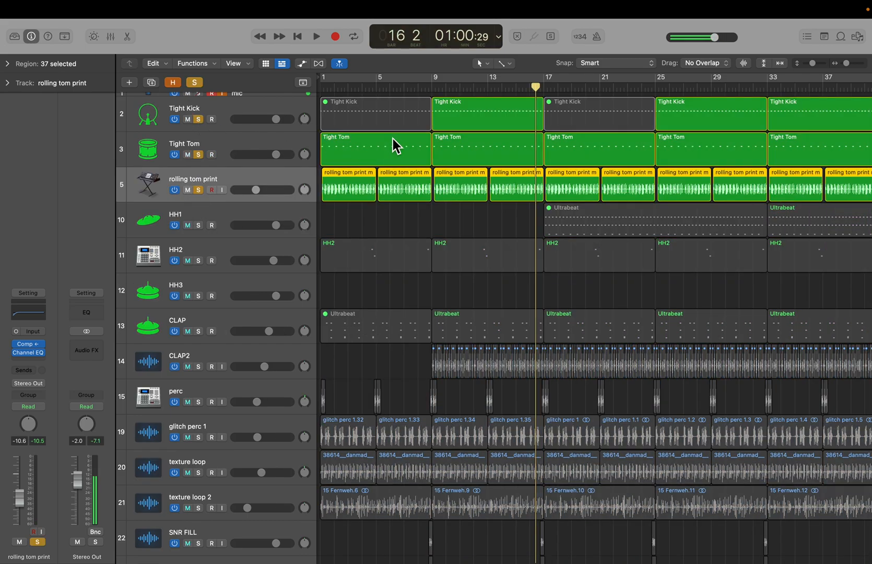
# - Play the three soloed drum tracks from around bar 9, stop playback, and clear all solos
pyautogui.doubleClick(440, 91)
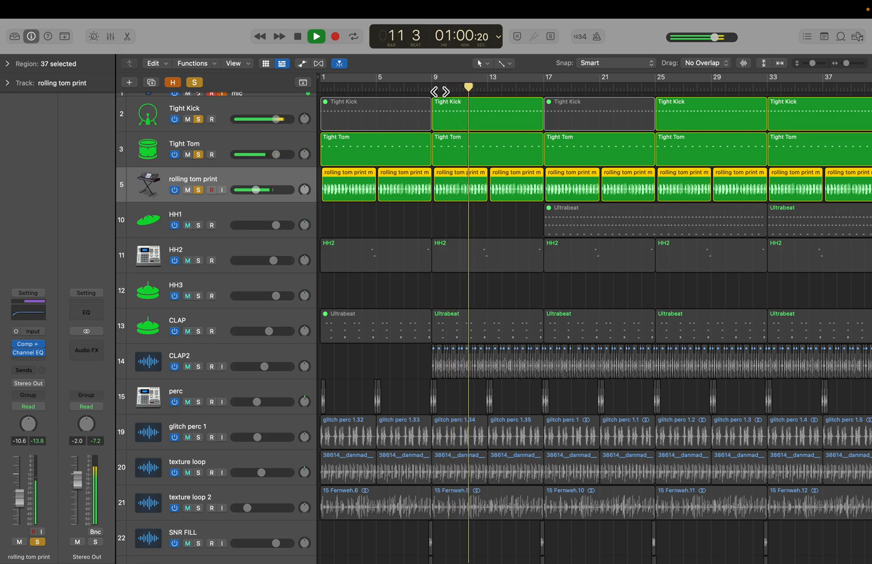
pyautogui.press('space')
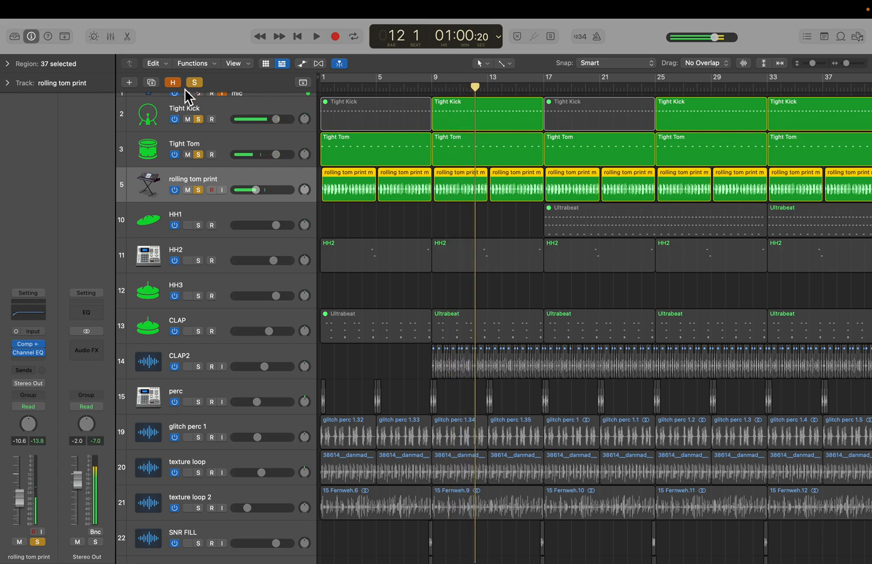
pyautogui.click(191, 83)
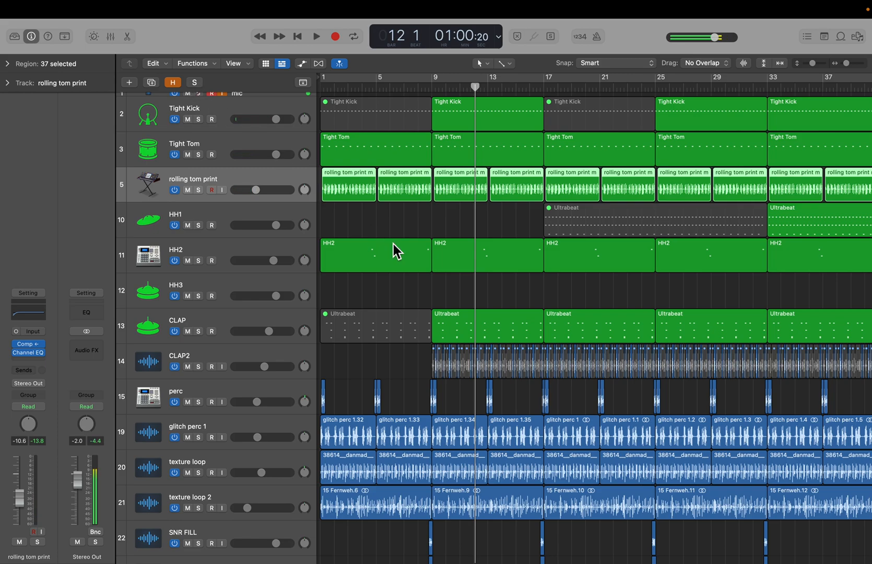
# - Switch the transport display to Beats & Project mode
pyautogui.click(500, 40)
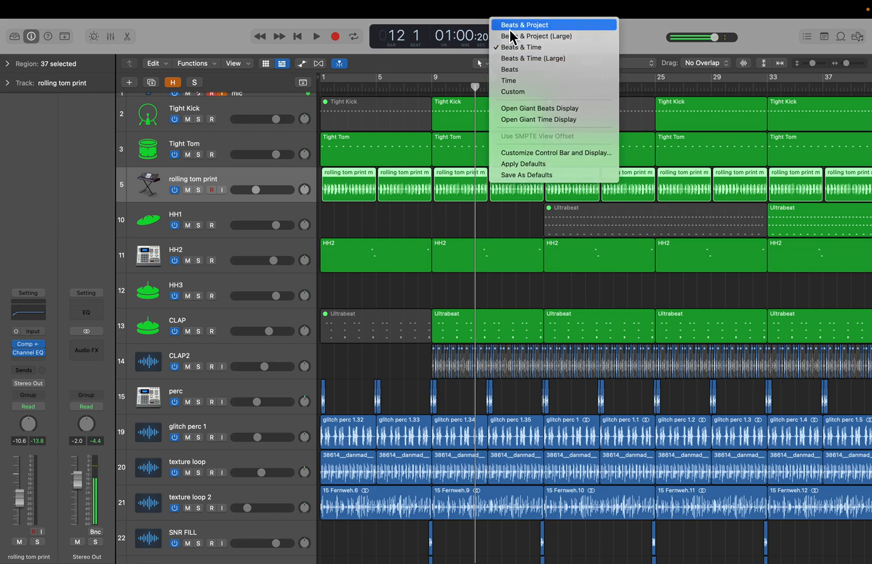
pyautogui.click(509, 27)
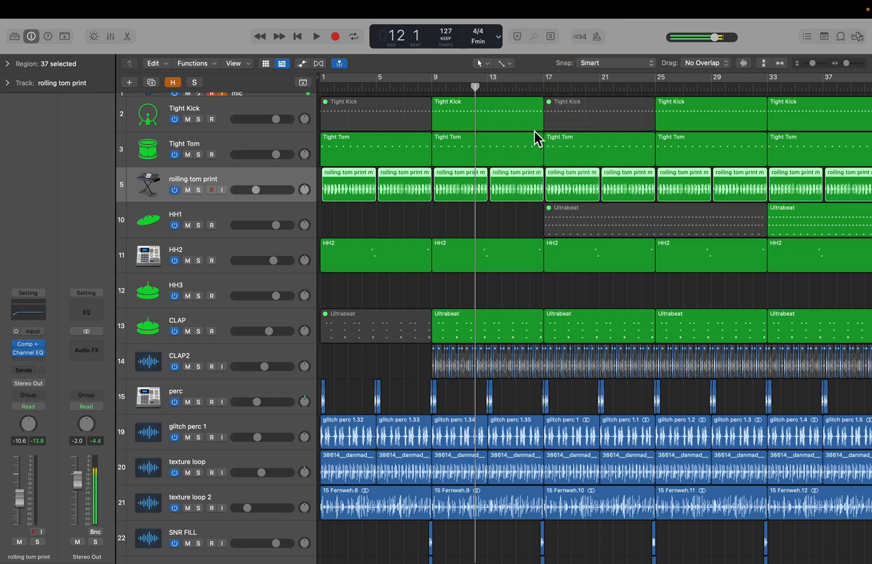
pyautogui.click(501, 41)
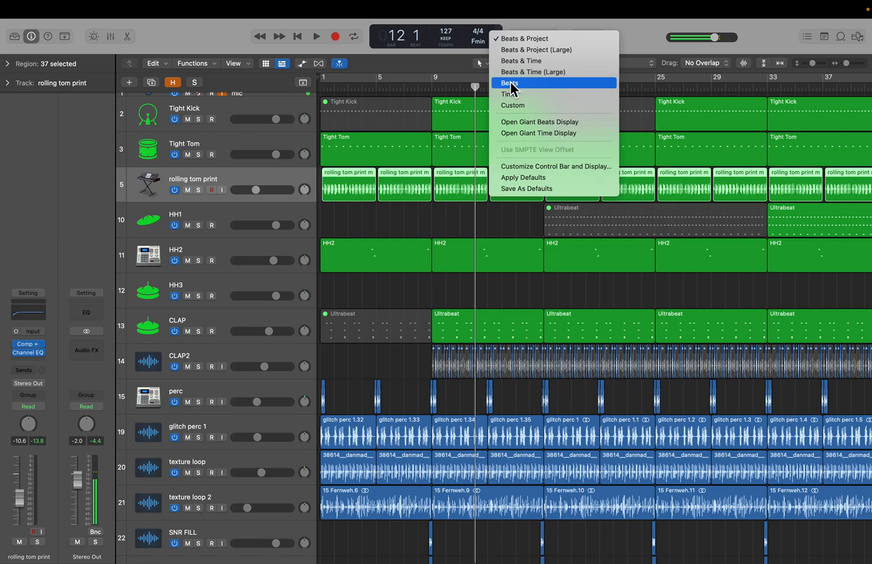
pyautogui.click(419, 217)
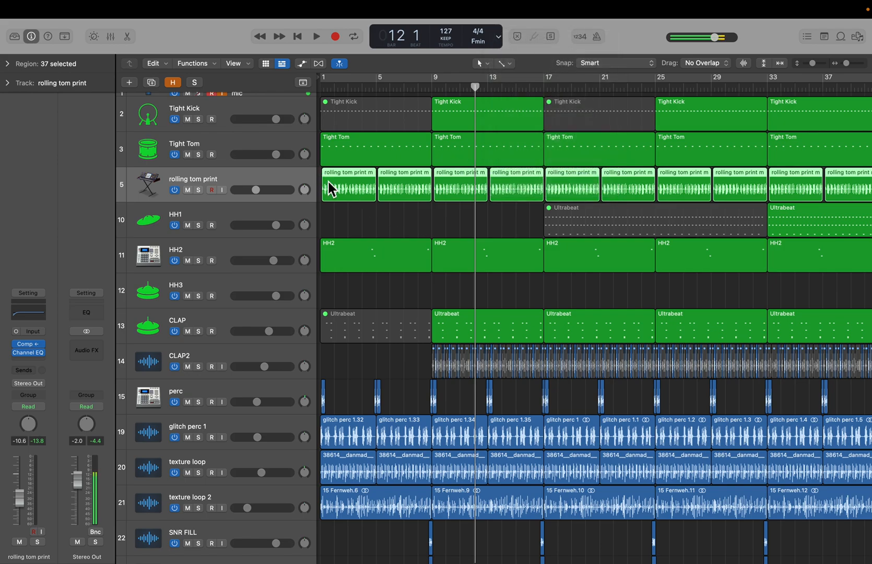
# - Select the HH1 track, place the playhead at bar 35, and open its region in the Piano Roll
pyautogui.hscroll(10, 447, 227)
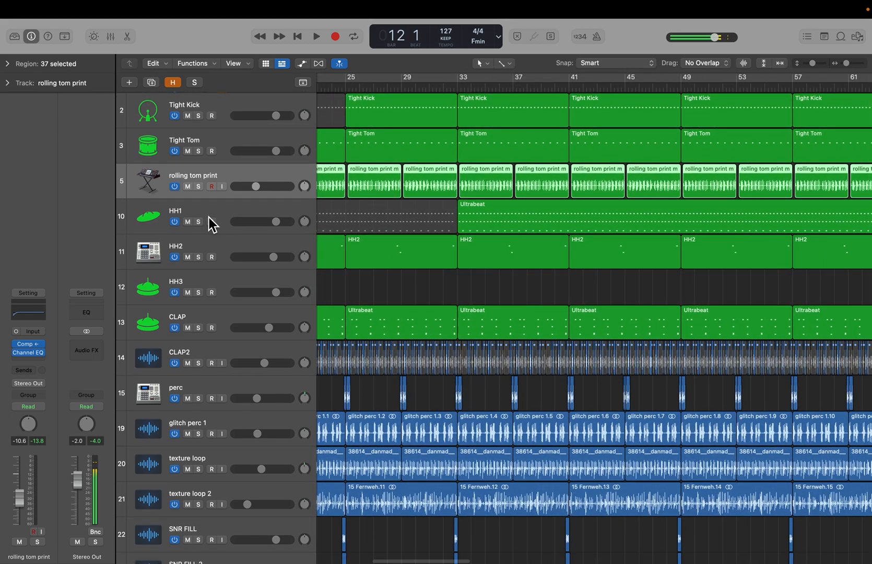
pyautogui.click(211, 216)
pyautogui.click(484, 84)
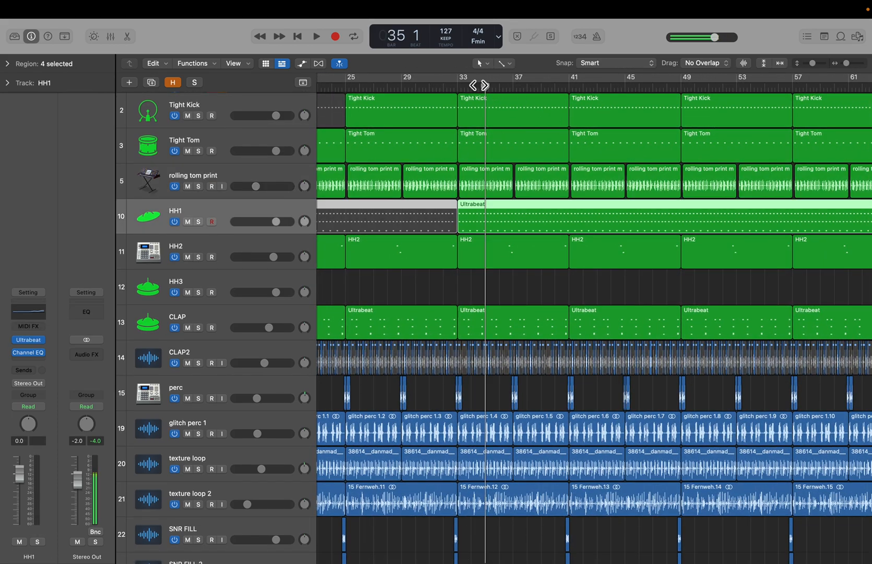
pyautogui.doubleClick(510, 223)
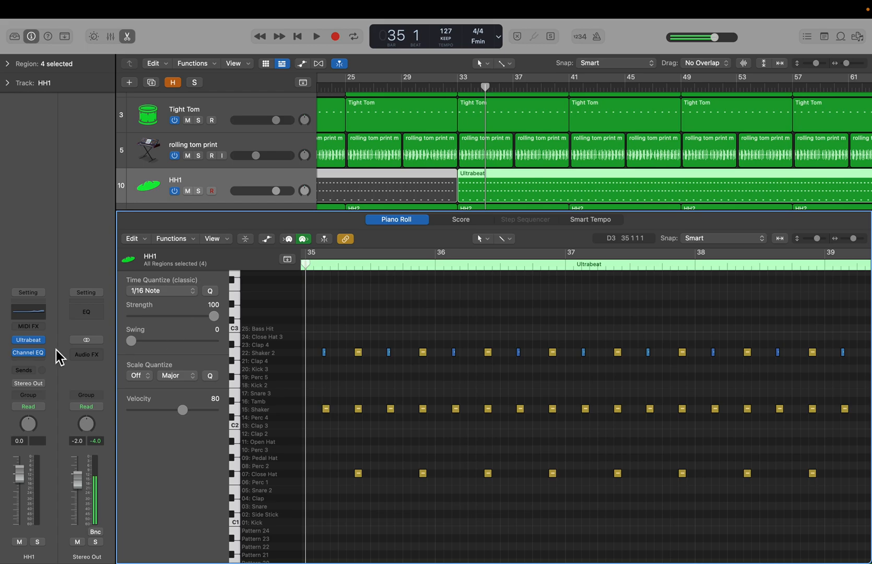
# - Open HH1's Ultrabeat instrument, inspect the step sequencer's pattern options, and close the plugin window
pyautogui.click(28, 340)
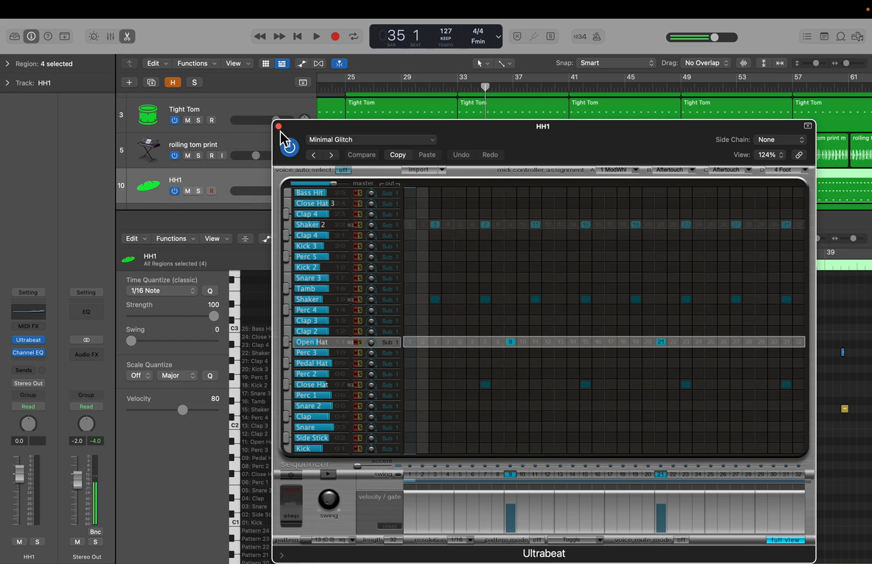
pyautogui.rightClick(416, 244)
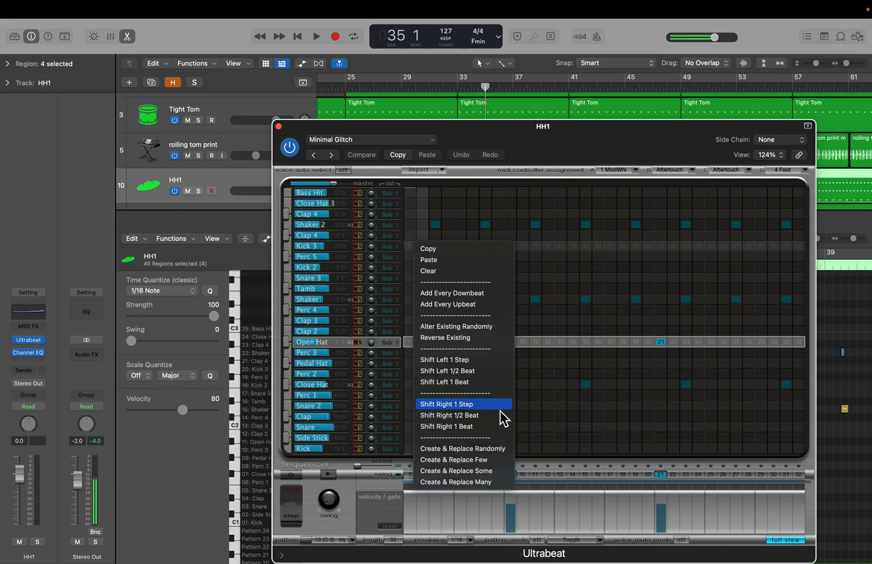
pyautogui.click(477, 126)
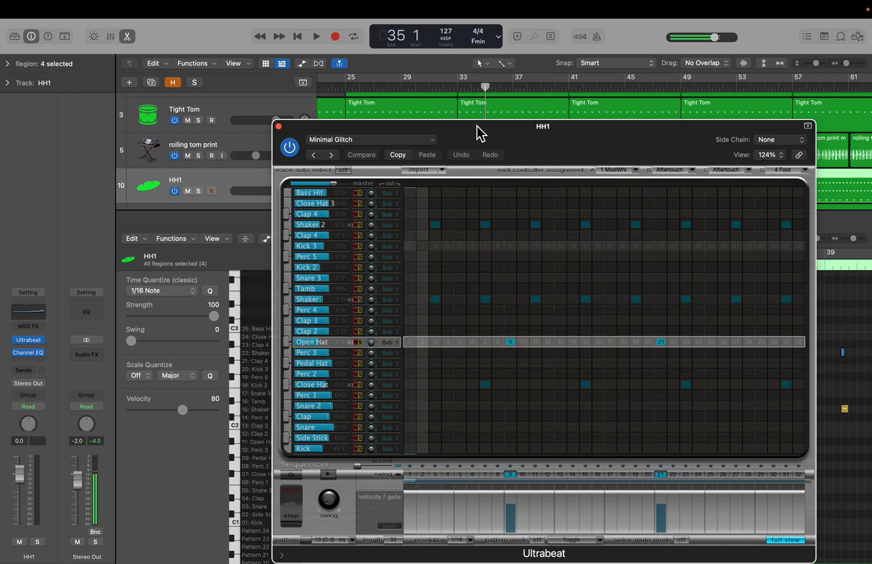
pyautogui.click(279, 127)
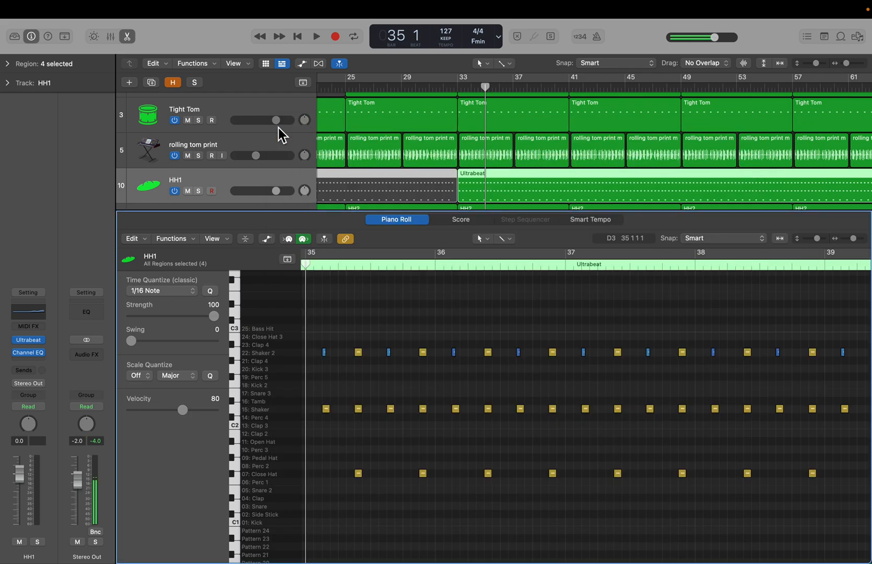
# - Solo HH1, audition it, remove its solo, and close the editor
pyautogui.click(198, 191)
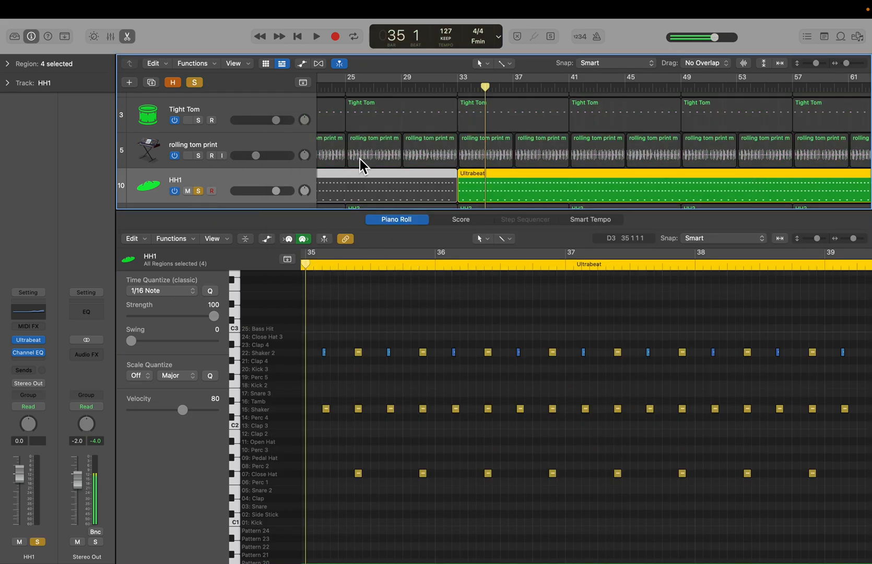
pyautogui.press('space')
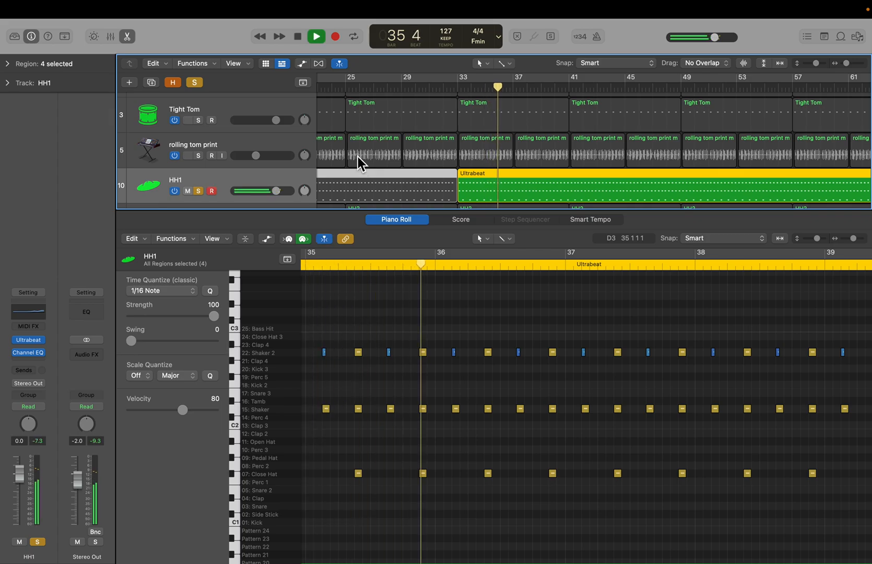
pyautogui.press('space')
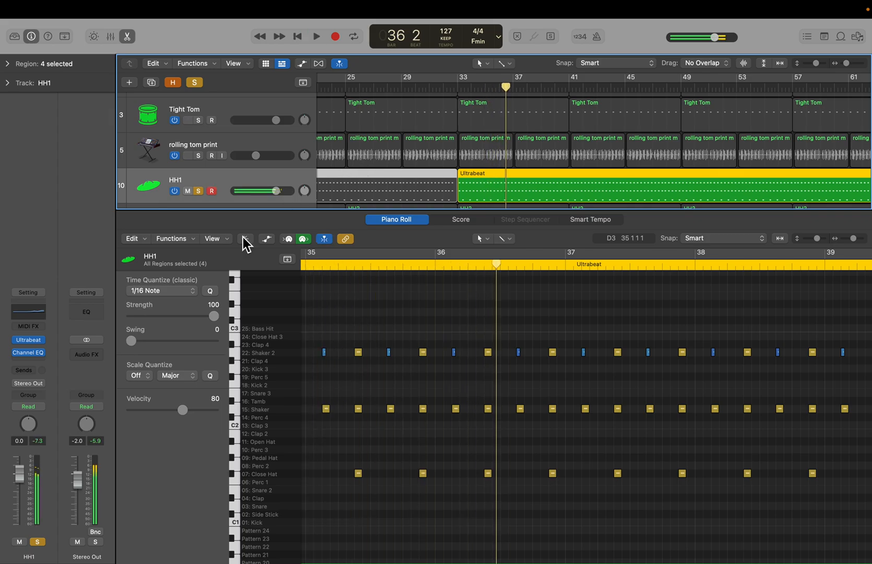
pyautogui.click(199, 190)
pyautogui.press('e')
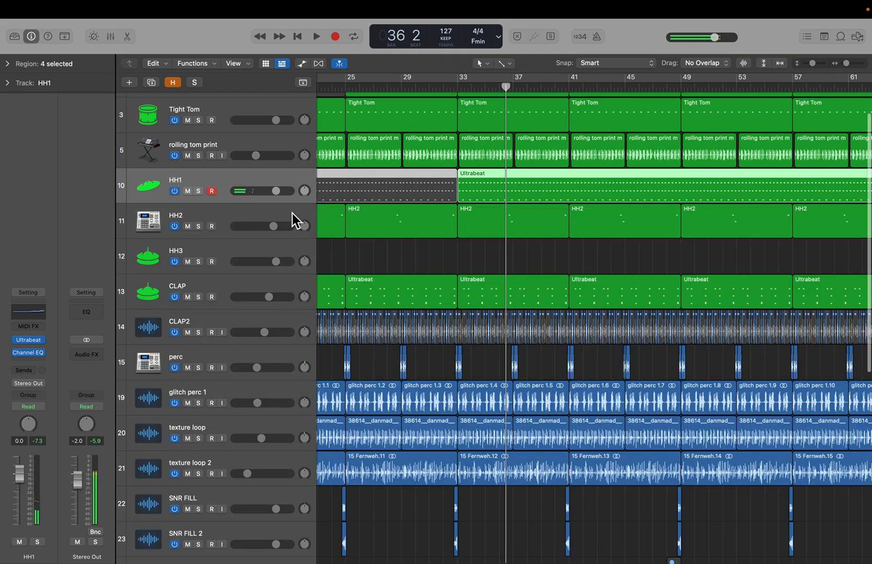
# - Solo the HH2 track, audition it briefly, and remove its solo
pyautogui.scroll(-5, 431, 241)
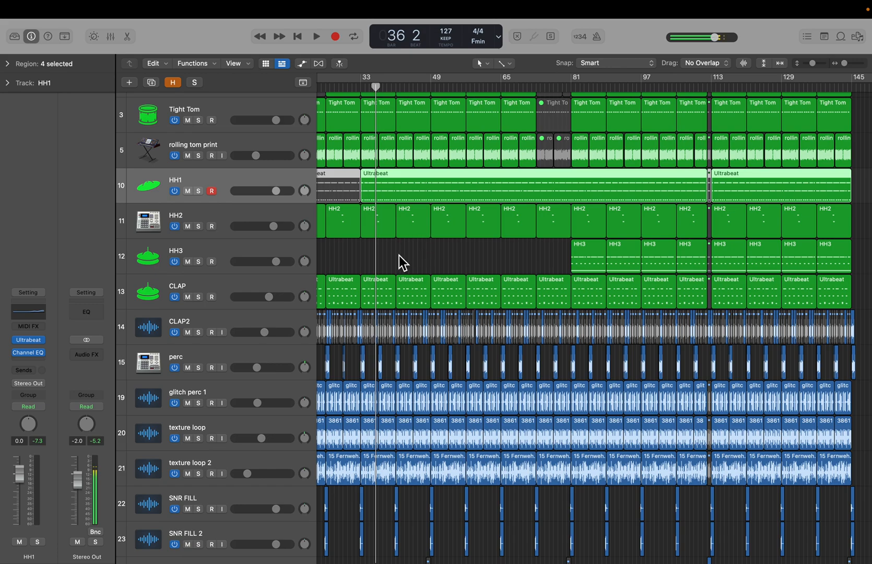
pyautogui.click(199, 227)
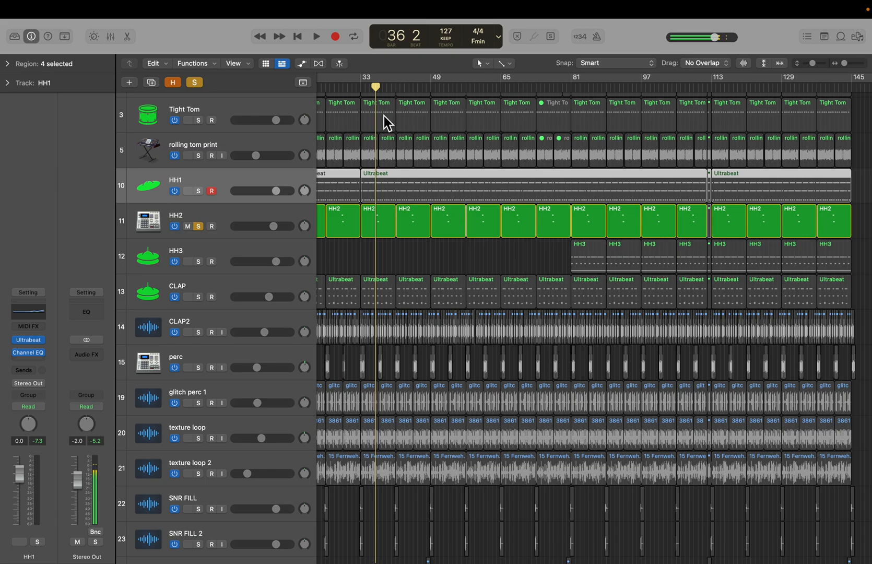
pyautogui.press('space')
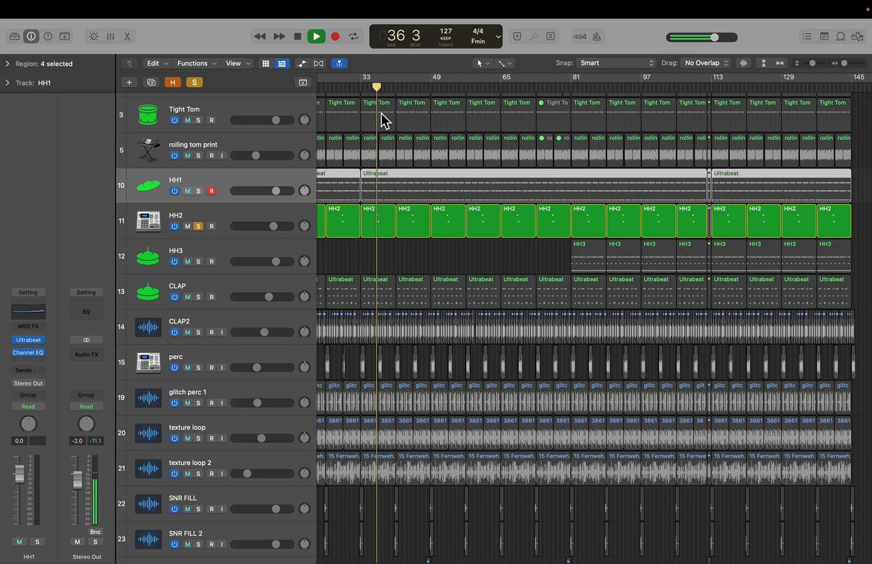
pyautogui.press('space')
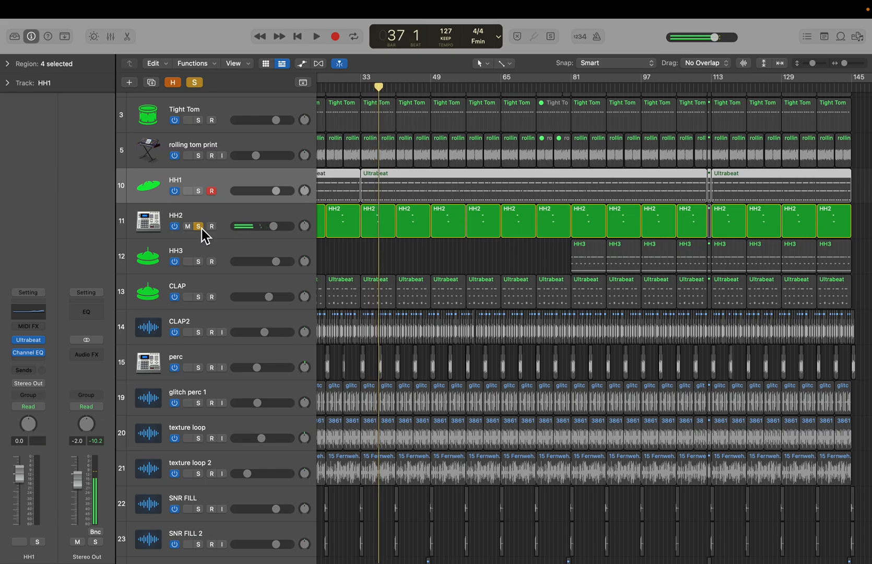
pyautogui.click(199, 226)
# - Select the HH2 track and open its SilverVerb plugin to inspect the settings, then close it
pyautogui.click(365, 231)
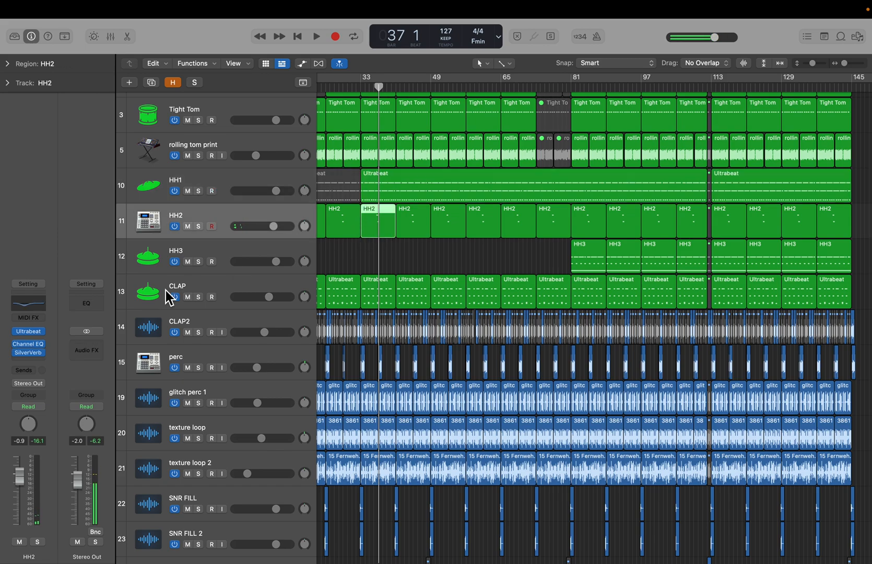
pyautogui.click(223, 174)
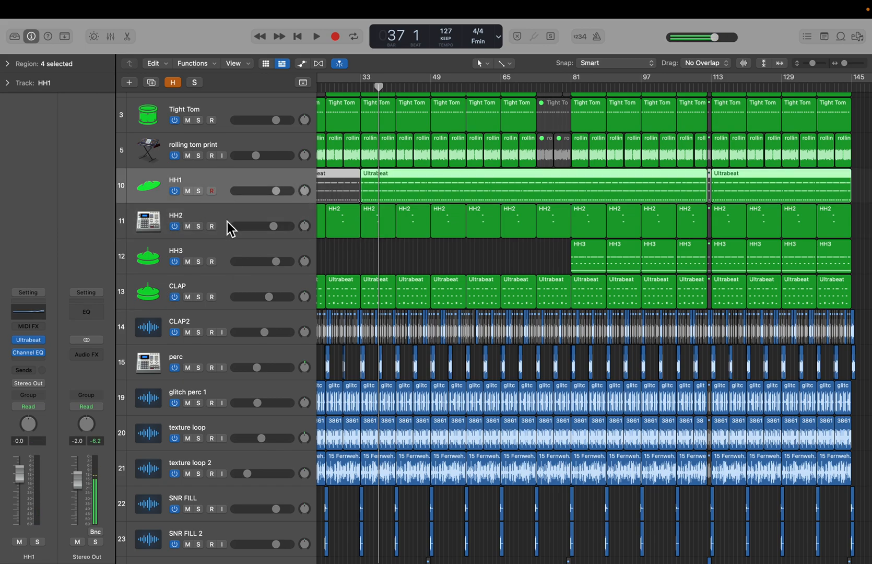
pyautogui.click(230, 228)
pyautogui.click(33, 355)
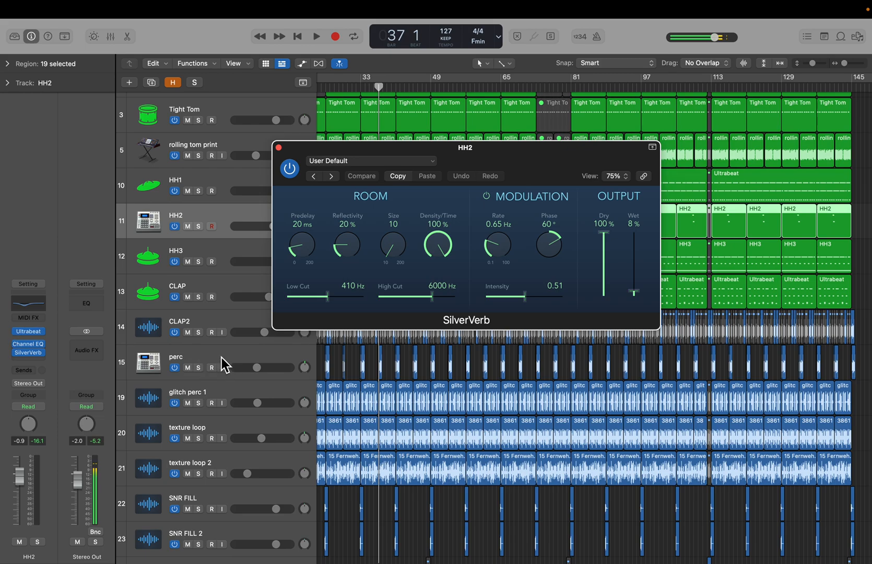
pyautogui.click(279, 147)
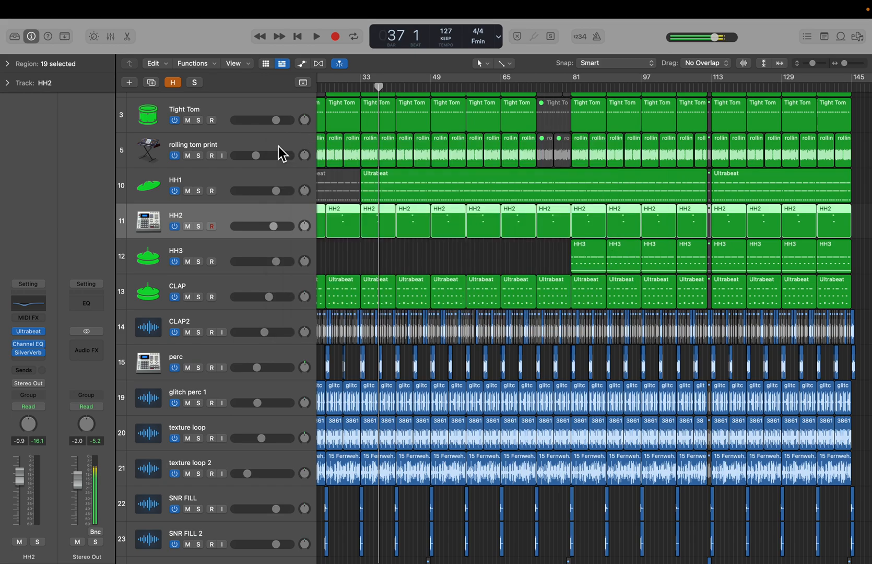
# - Place the playhead at bar 81 and open the first HH3 region in the Piano Roll
pyautogui.hscroll(5, 383, 286)
pyautogui.click(447, 86)
pyautogui.hscroll(-4, 485, 292)
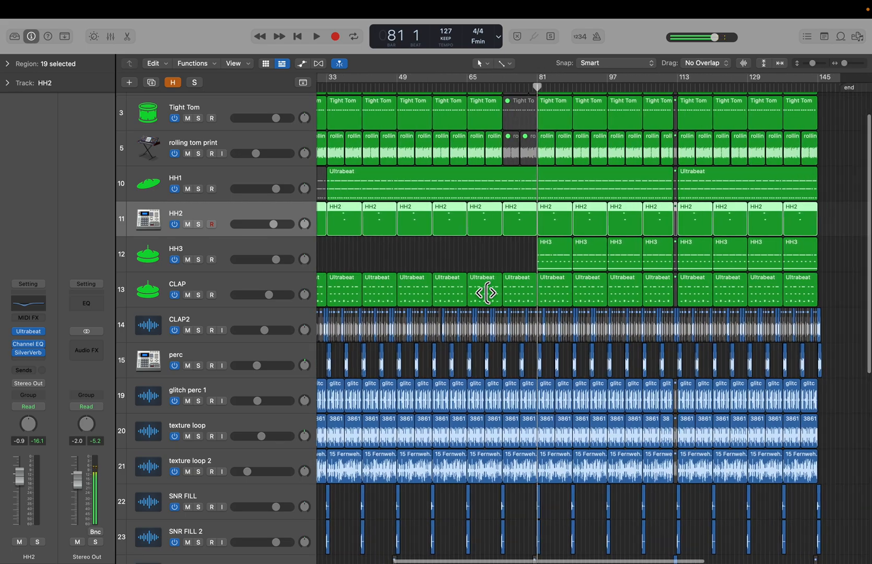
pyautogui.hscroll(3, 486, 293)
pyautogui.click(462, 258)
pyautogui.scroll(-2, 462, 259)
pyautogui.click(461, 260)
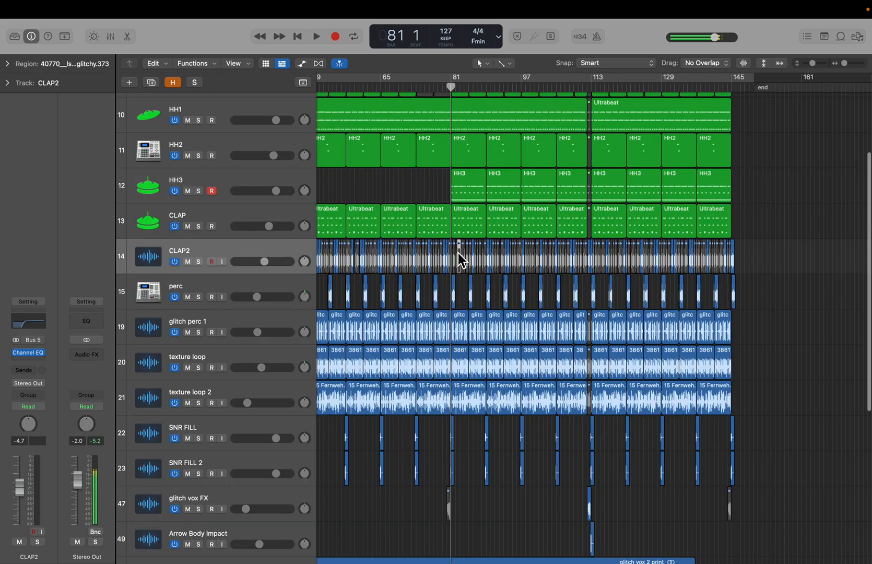
pyautogui.click(462, 195)
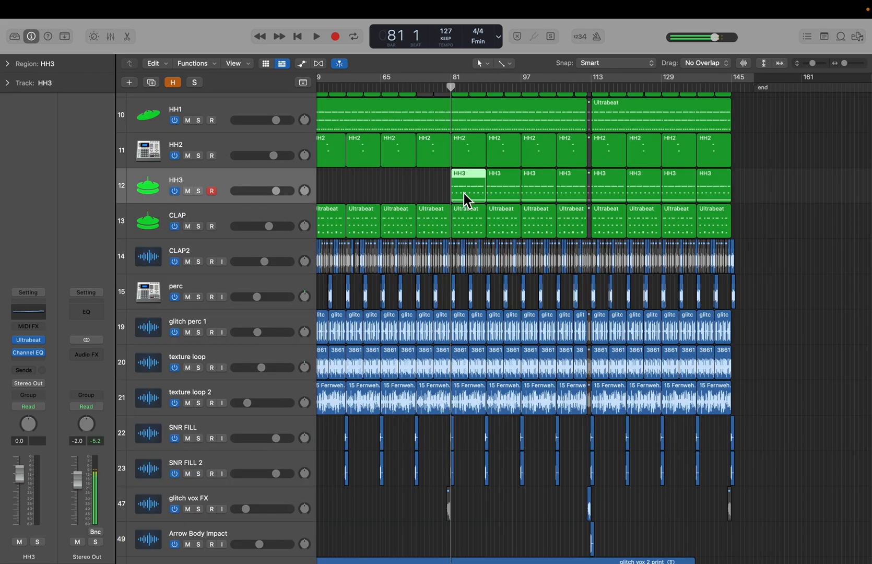
pyautogui.doubleClick(464, 194)
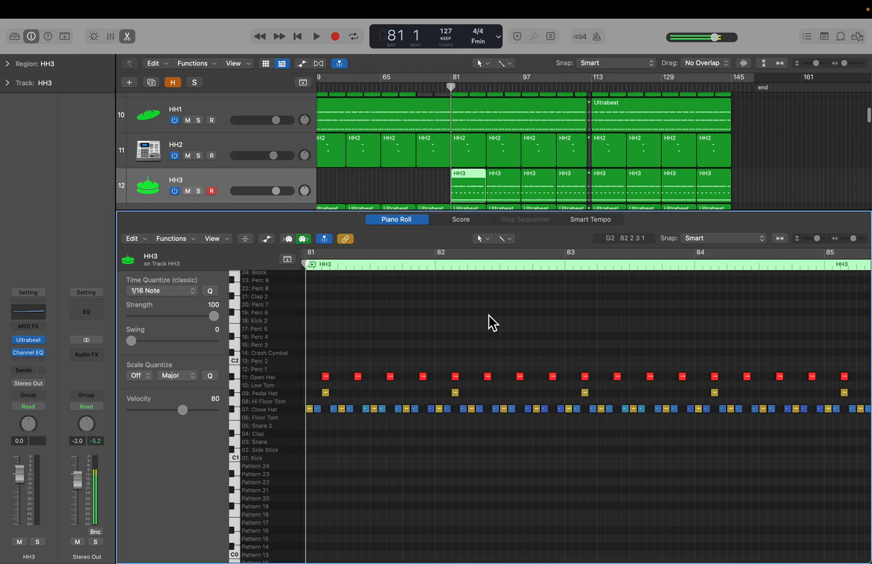
# - Solo HH3, audition it, and open its Channel EQ plugin
pyautogui.click(203, 190)
pyautogui.press('space')
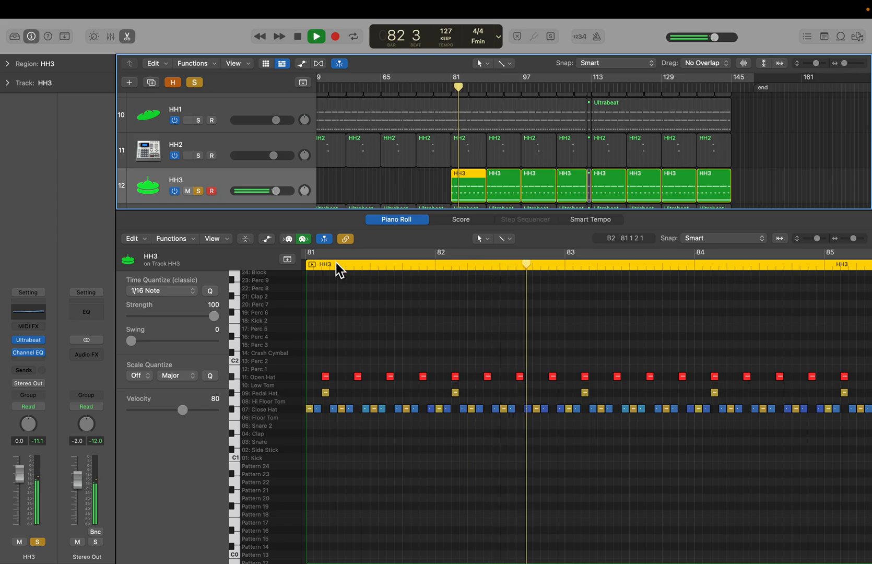
pyautogui.press('space')
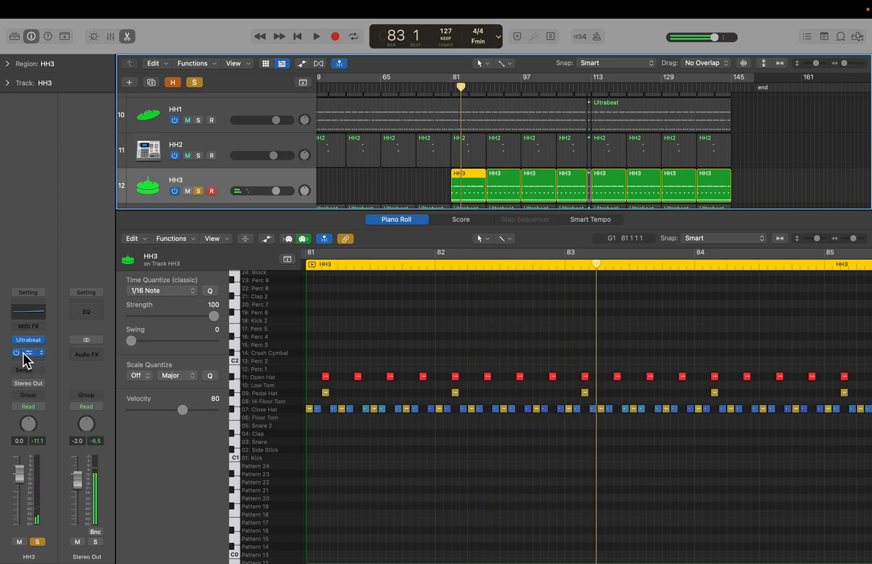
pyautogui.click(29, 315)
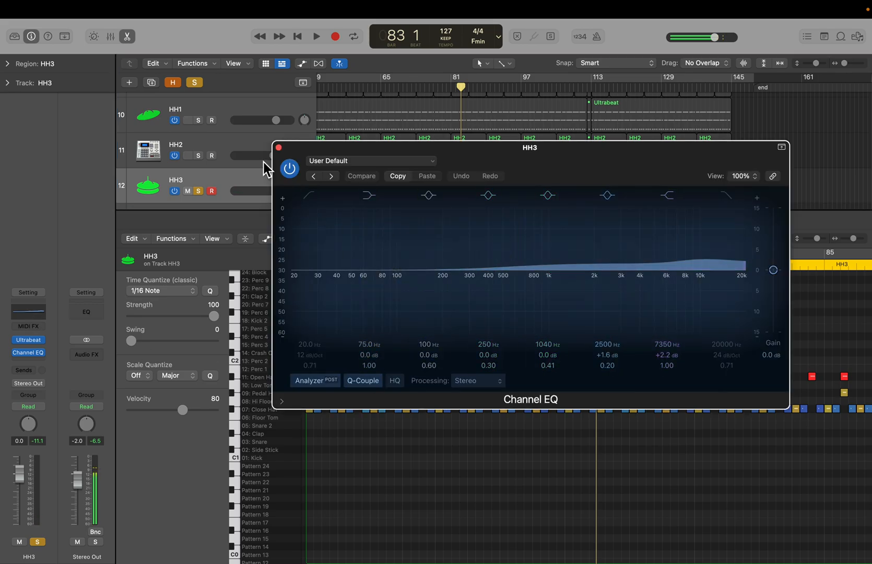
# - Close the Channel EQ and open HH3's Ultrabeat instrument to inspect its pattern, then close it
pyautogui.click(279, 147)
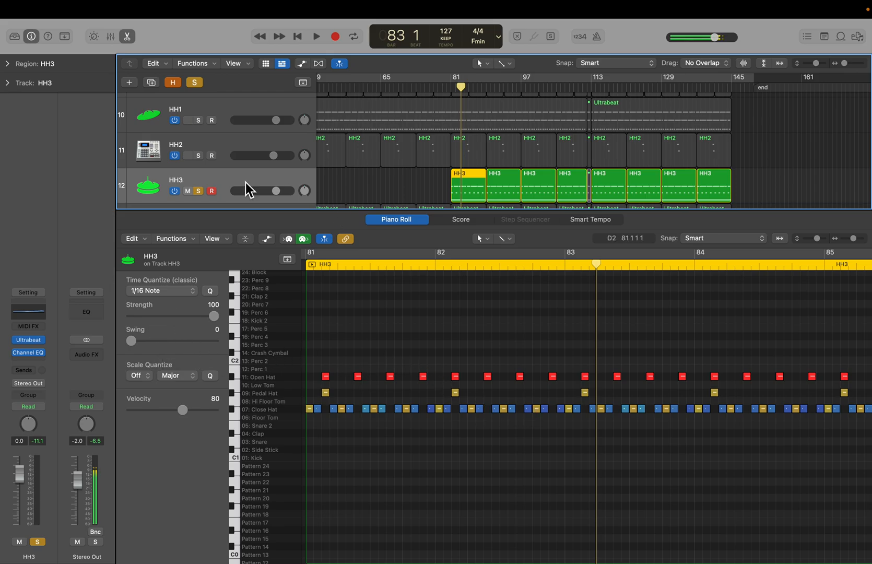
pyautogui.click(31, 339)
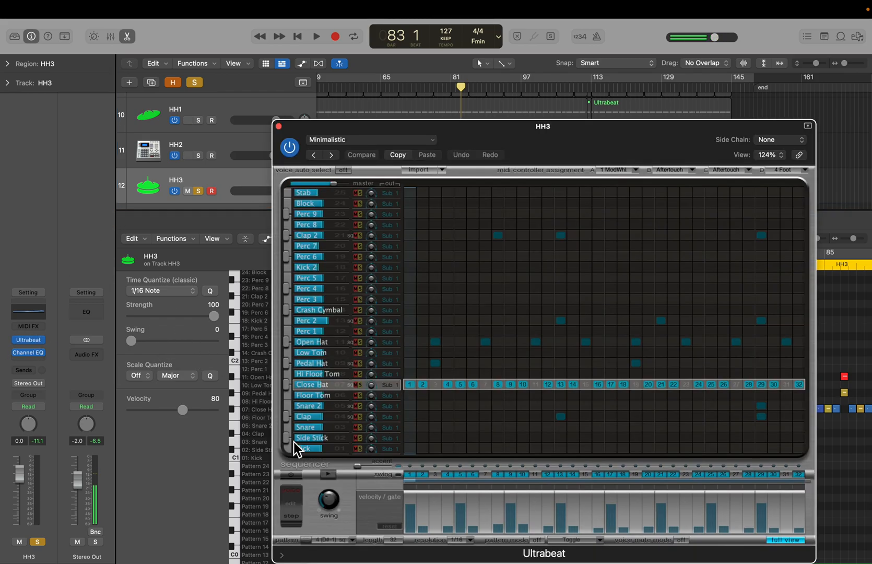
pyautogui.moveTo(332, 501)
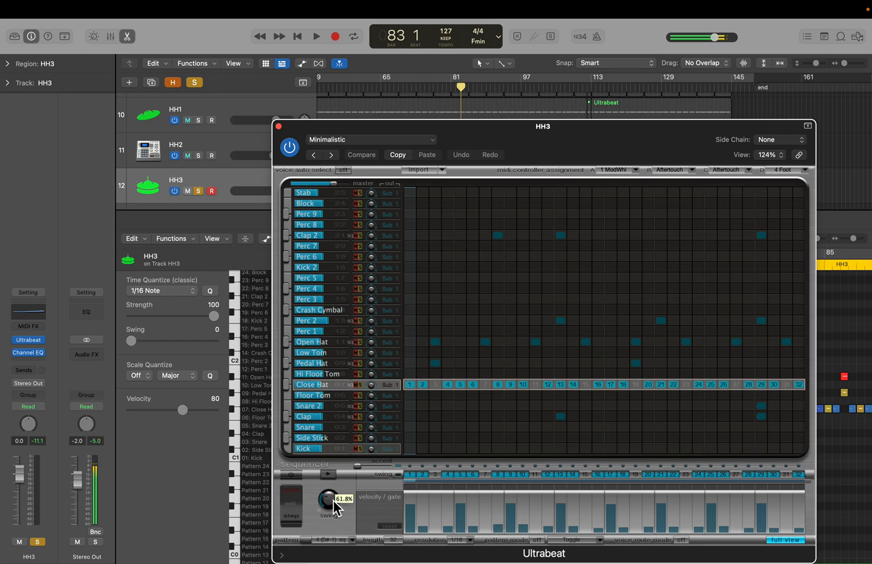
pyautogui.click(280, 128)
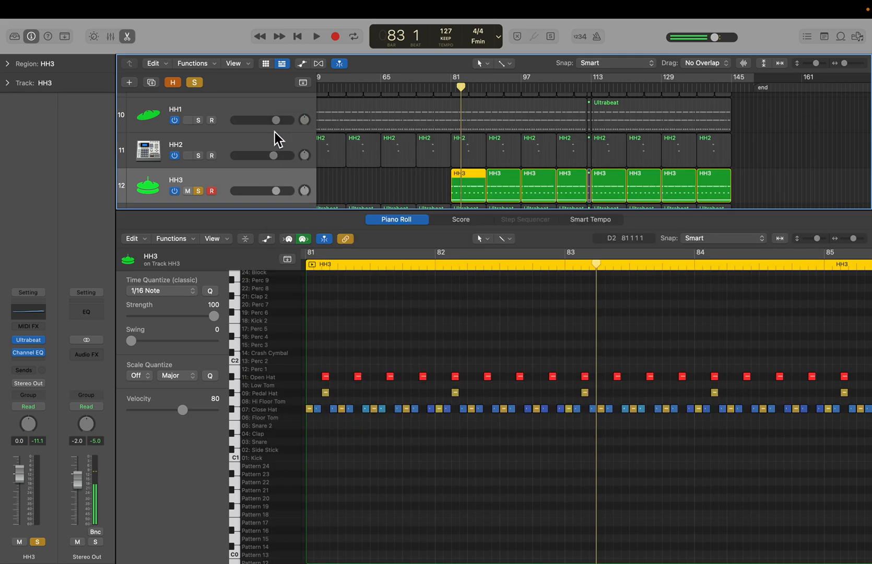
# - Remove the solo from HH3 and close the Piano Roll editor
pyautogui.click(198, 191)
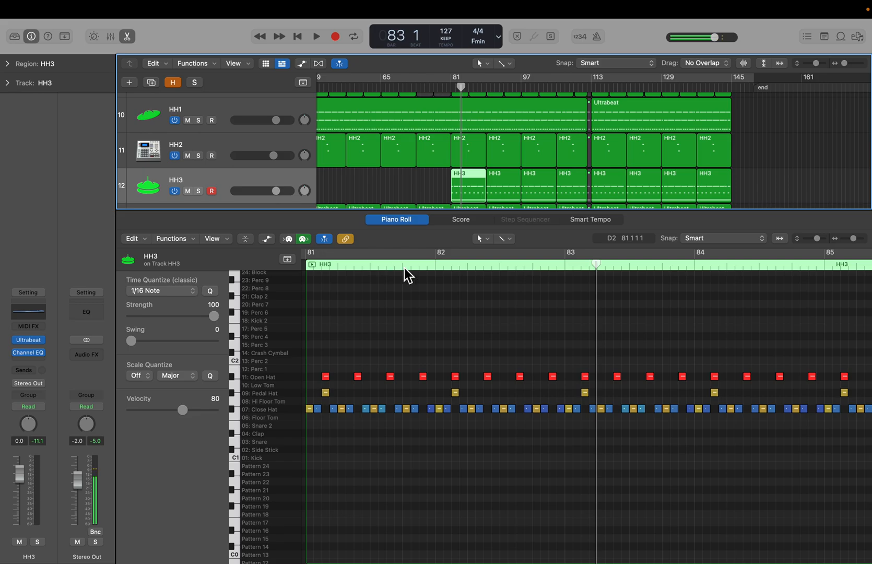
pyautogui.press('e')
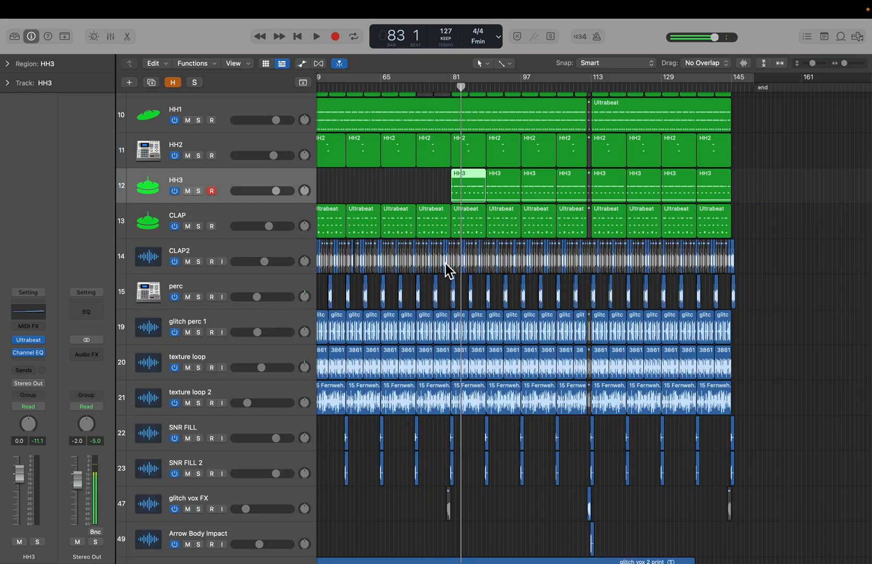
# - Solo the CLAP track, zoom in horizontally on the arrangement, and place the playhead at bar 81
pyautogui.click(423, 192)
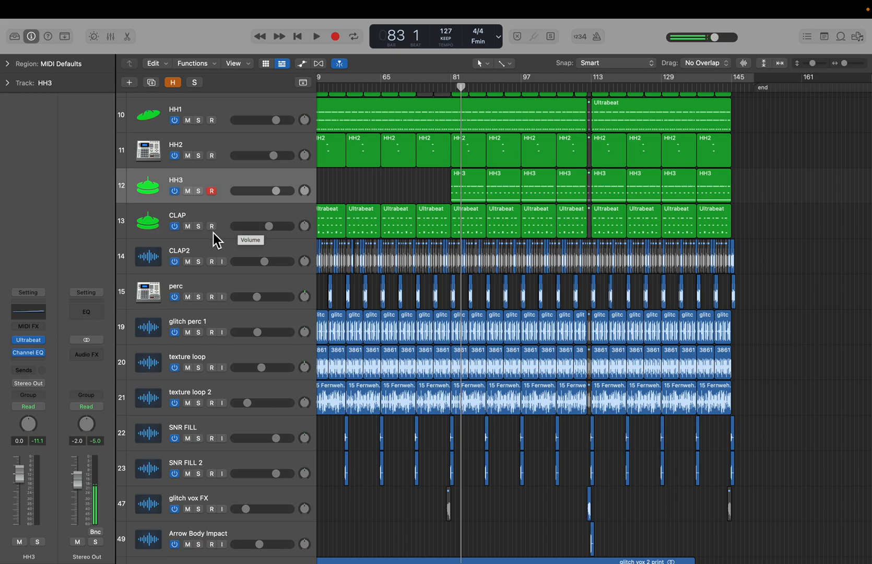
pyautogui.click(199, 228)
pyautogui.click(242, 219)
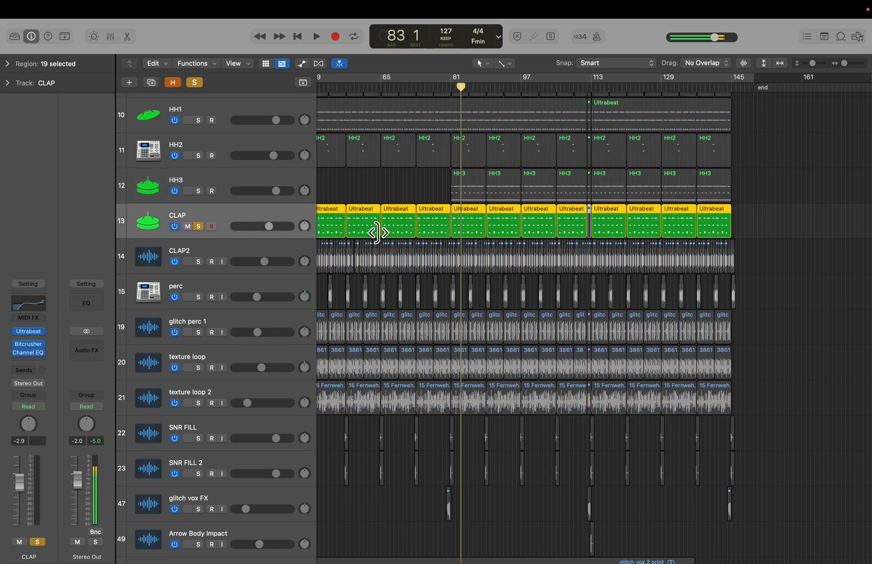
pyautogui.press('super+Right')
pyautogui.press('super+Right')
pyautogui.press('super+Right')
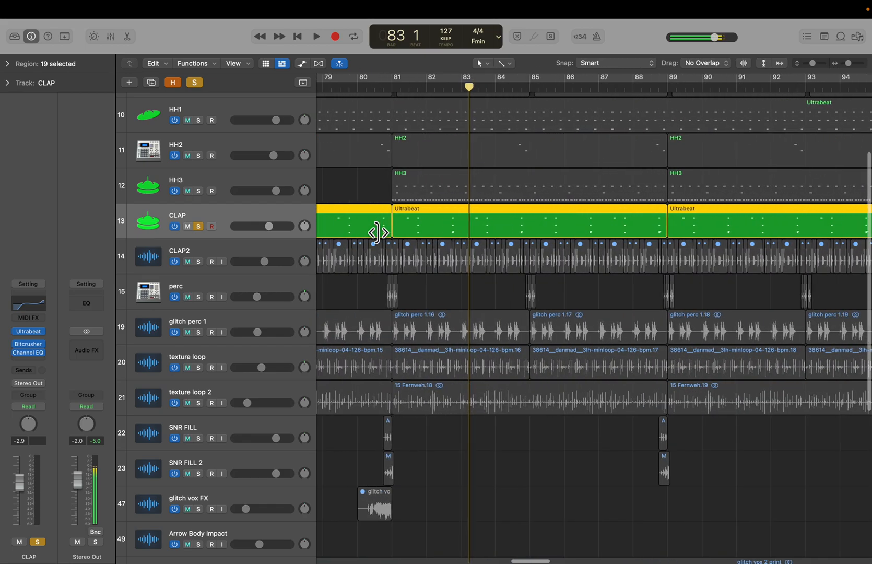
pyautogui.hscroll(-2, 378, 233)
pyautogui.scroll(-1, 378, 233)
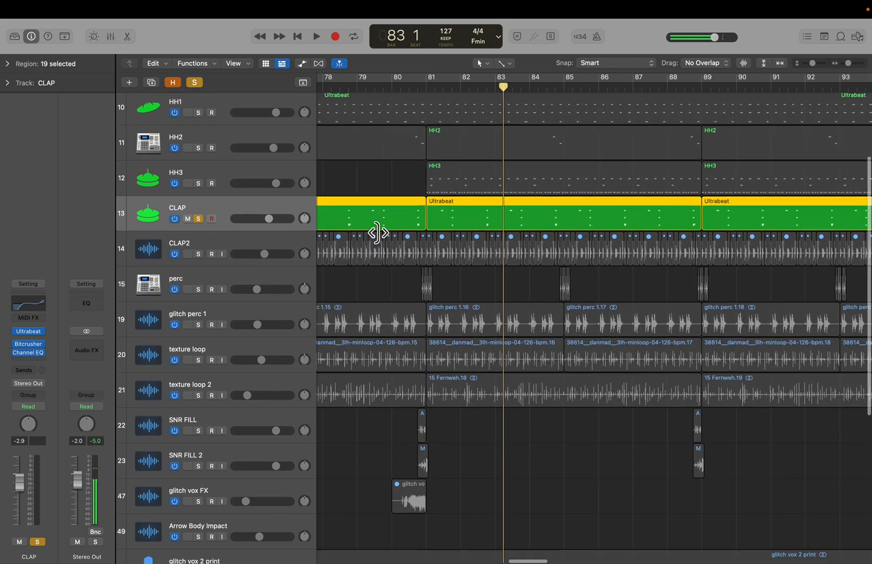
pyautogui.click(425, 90)
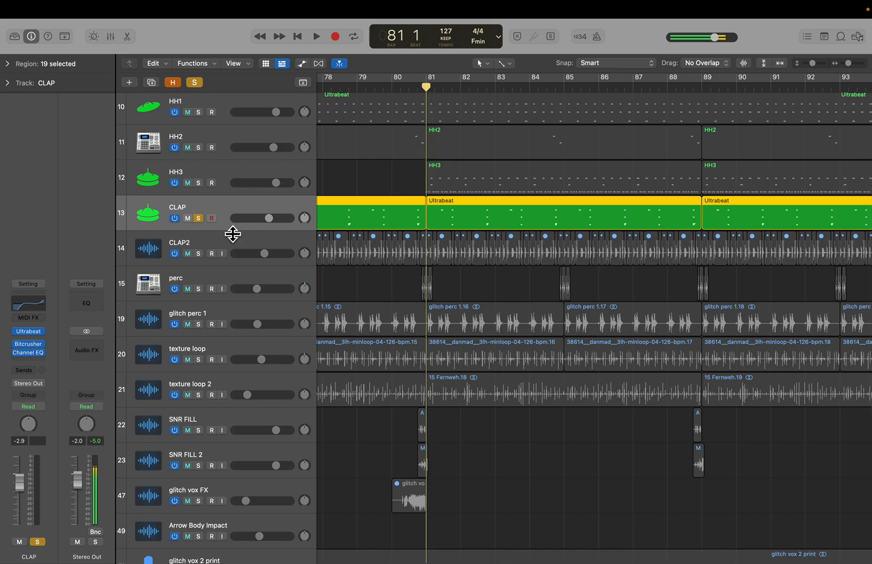
# - Solo CLAP2, the three hi-hats, rolling tom print, Tight Tom and Tight Kick, audition them together, then clear all solos
pyautogui.click(198, 254)
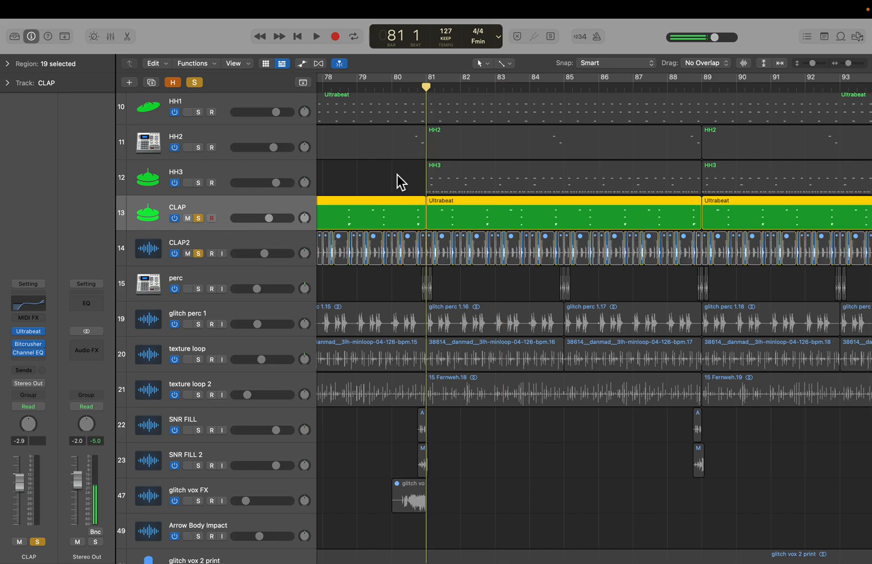
pyautogui.moveTo(199, 184); pyautogui.dragTo(201, 117)
pyautogui.scroll(3, 201, 117)
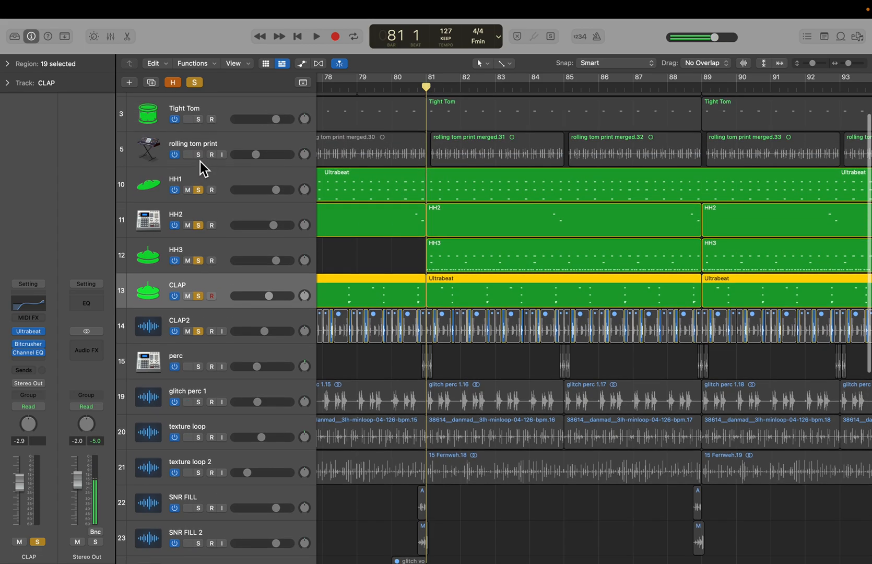
pyautogui.click(199, 156)
pyautogui.click(199, 124)
pyautogui.scroll(2, 198, 125)
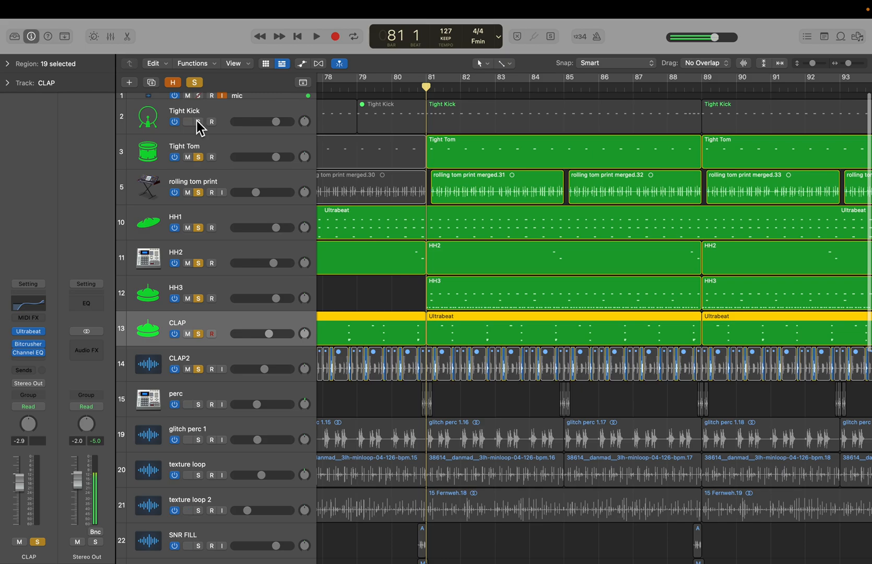
pyautogui.click(197, 120)
pyautogui.press('space')
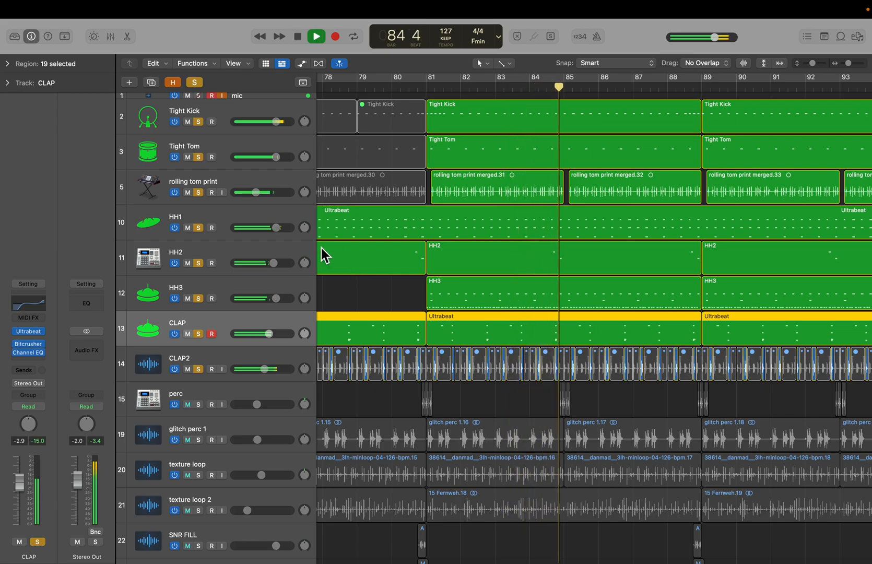
pyautogui.press('space')
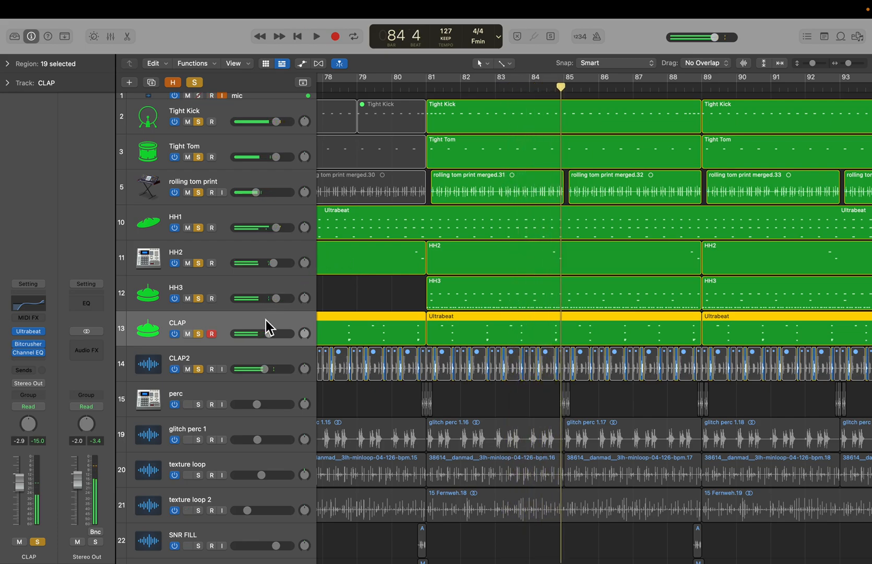
pyautogui.click(198, 80)
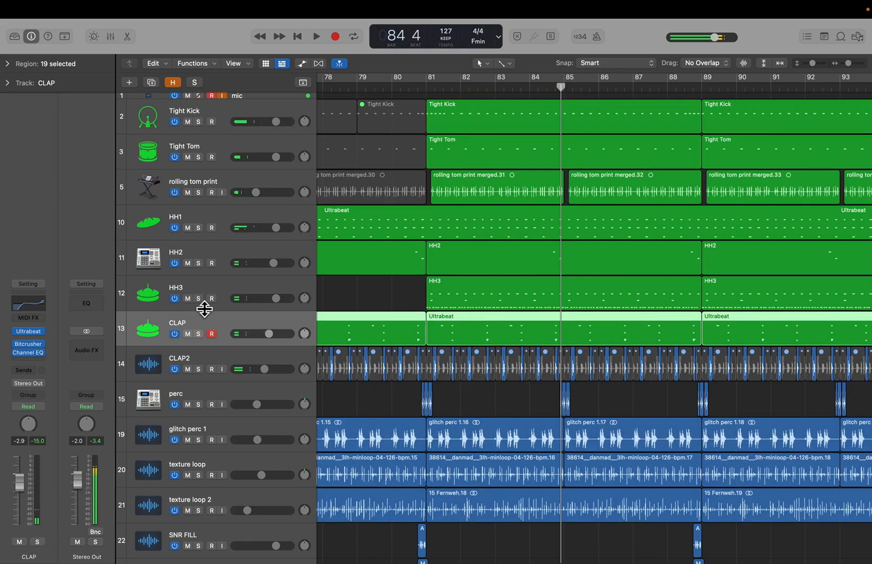
# - Inspect CLAP's Ultrabeat instrument, close it, and open CLAP's Bitcrusher plugin
pyautogui.click(31, 337)
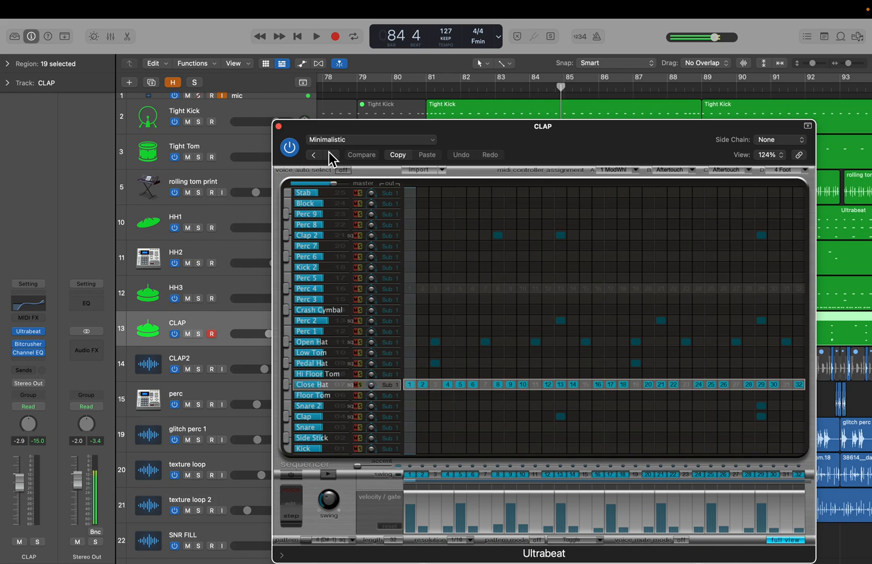
pyautogui.click(279, 126)
pyautogui.click(29, 344)
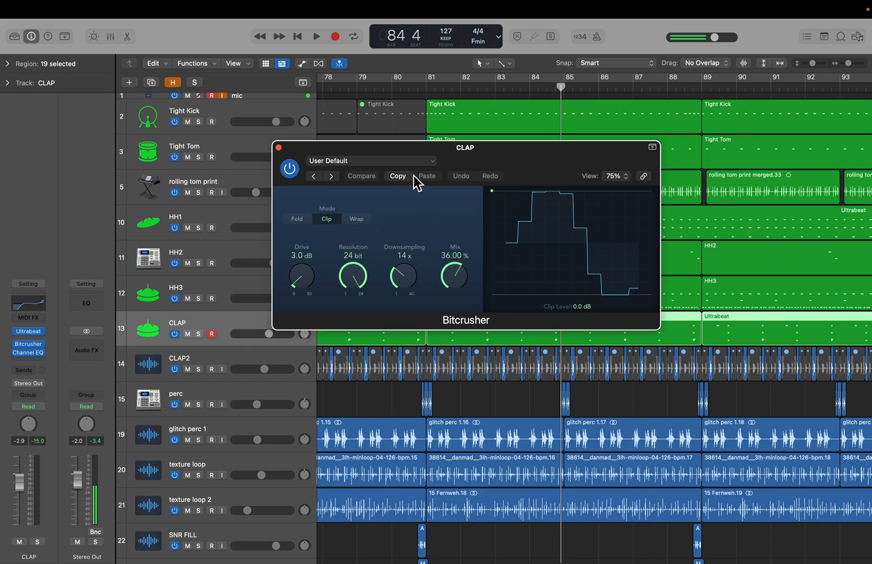
# - Solo CLAP from bar 81 and compare playback with the Bitcrusher bypassed and active, then close the plugin
pyautogui.click(201, 335)
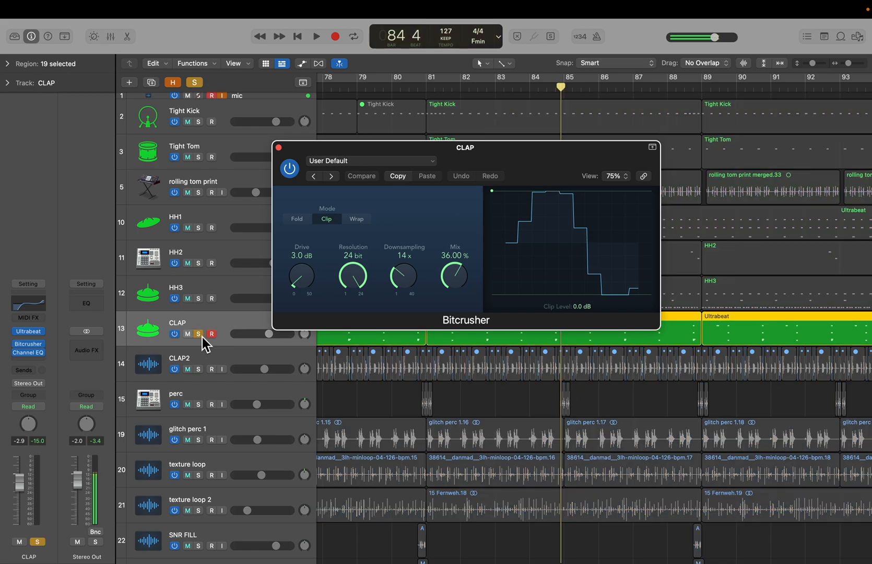
pyautogui.click(426, 88)
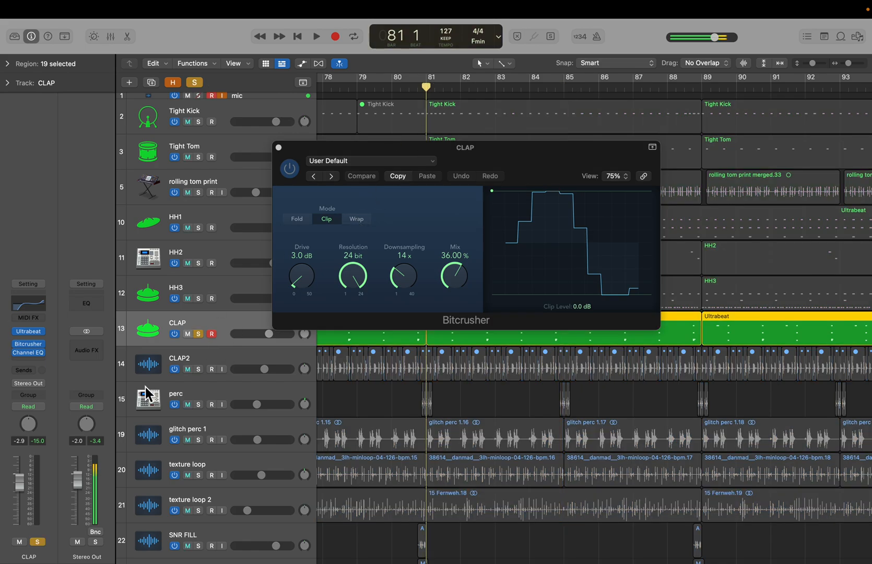
pyautogui.click(17, 345)
pyautogui.press('space')
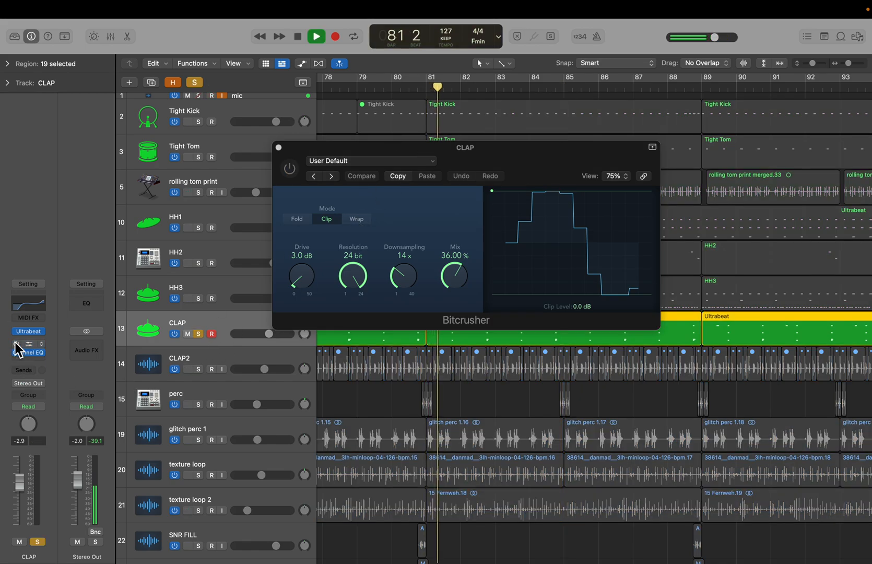
pyautogui.press('space')
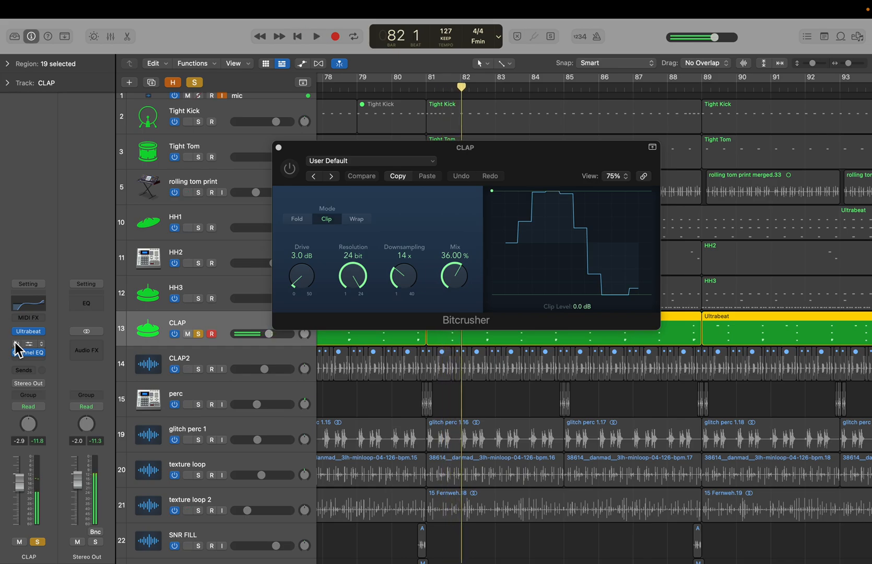
pyautogui.click(17, 345)
pyautogui.press('space')
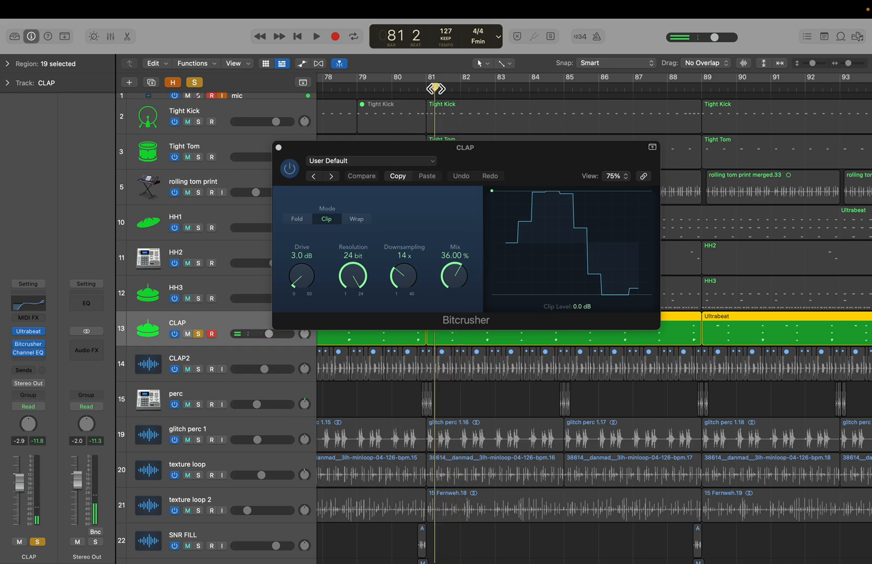
pyautogui.press('space')
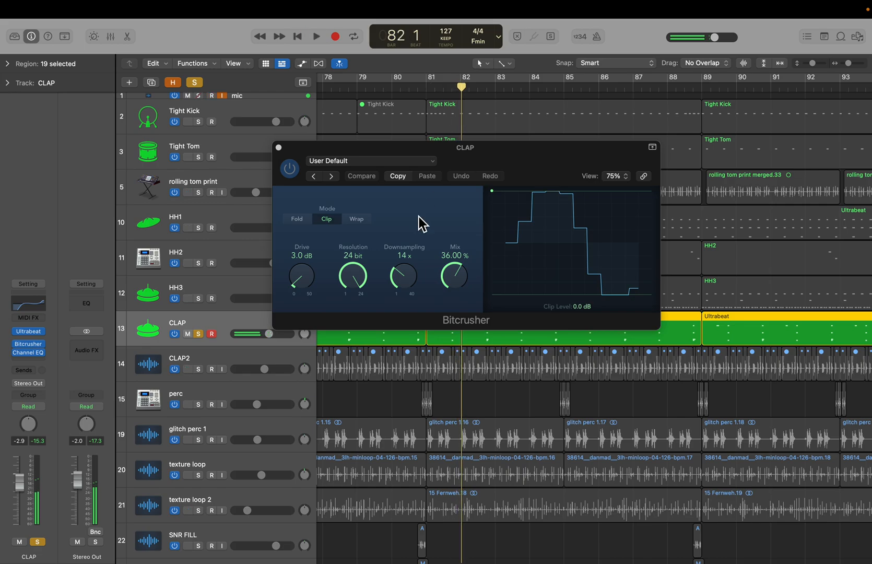
pyautogui.click(283, 153)
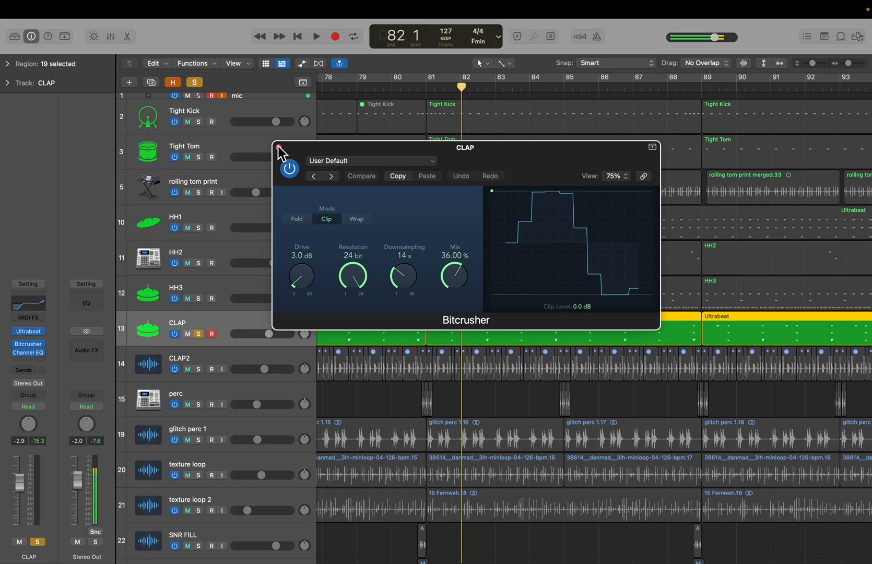
pyautogui.click(279, 147)
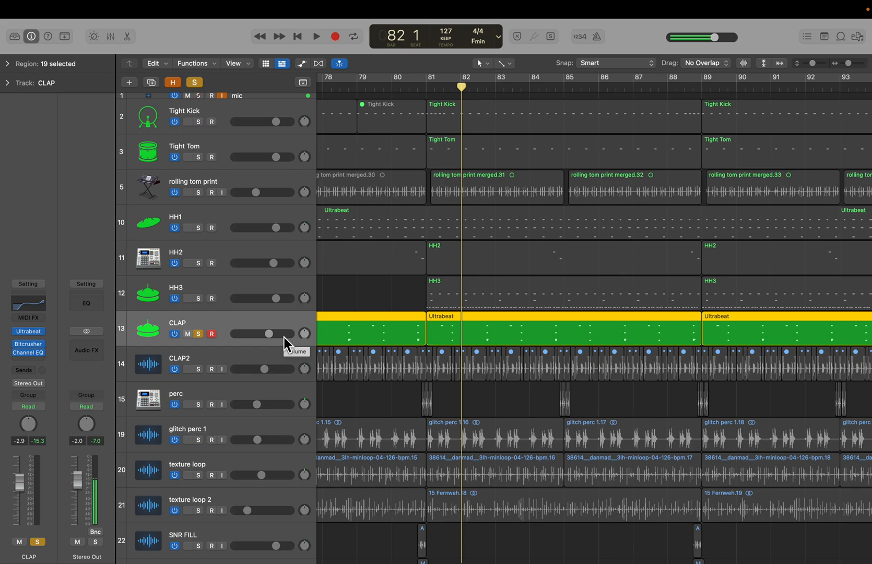
# - Move the solo from CLAP to CLAP2, zoom in on its regions, and audition it briefly
pyautogui.click(199, 334)
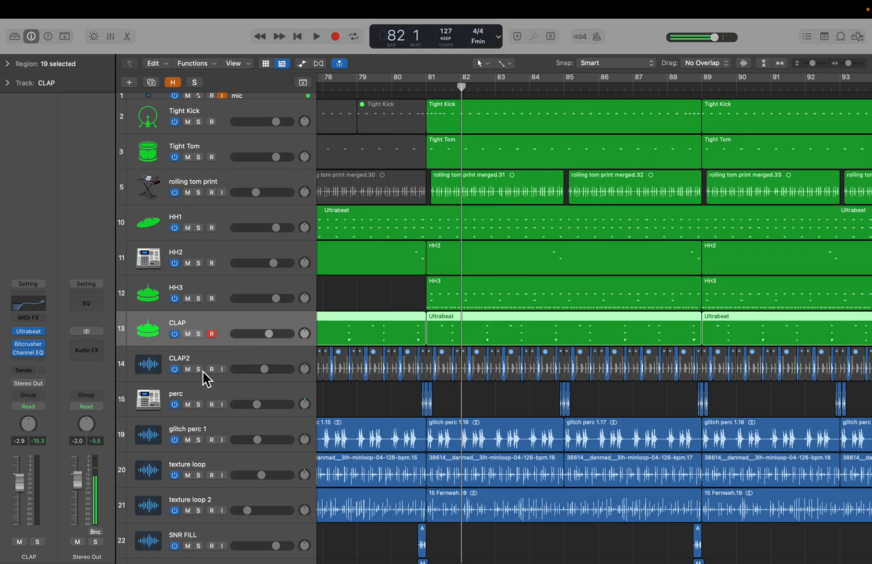
pyautogui.click(202, 371)
pyautogui.click(235, 351)
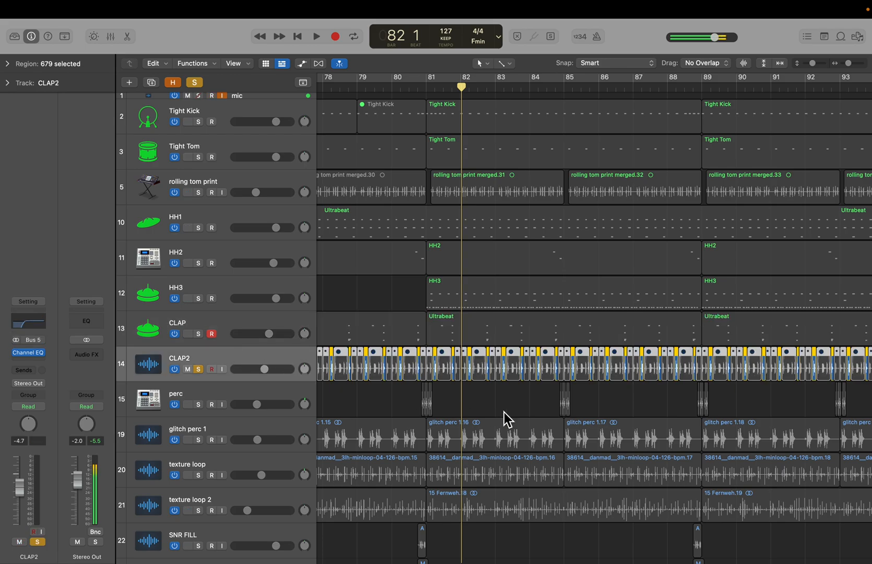
pyautogui.scroll(-1, 502, 411)
pyautogui.scroll(10, 502, 410)
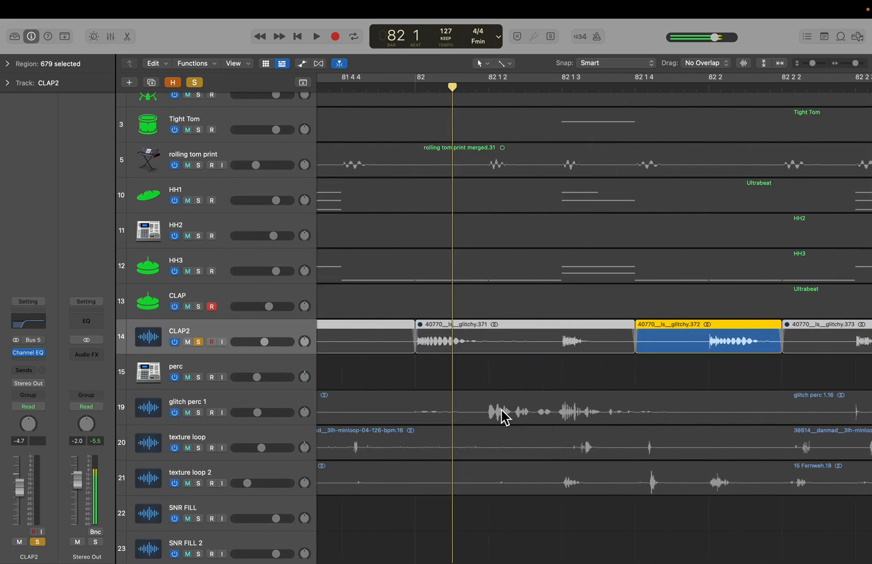
pyautogui.scroll(-4, 502, 410)
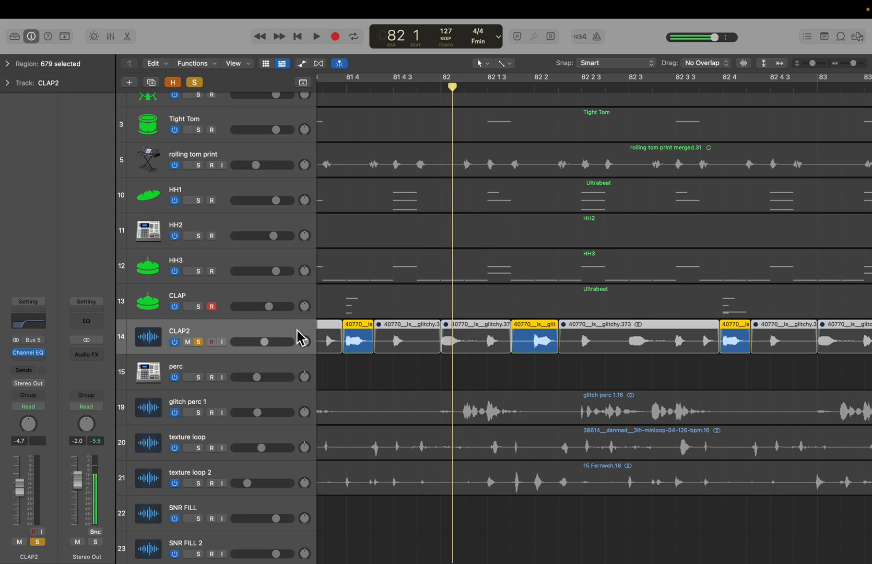
pyautogui.scroll(-4, 410, 371)
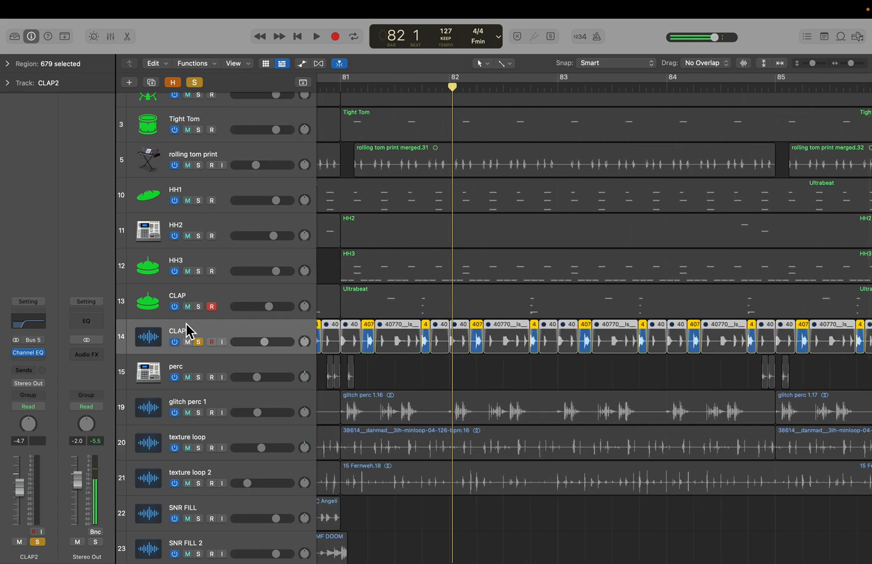
pyautogui.press('space')
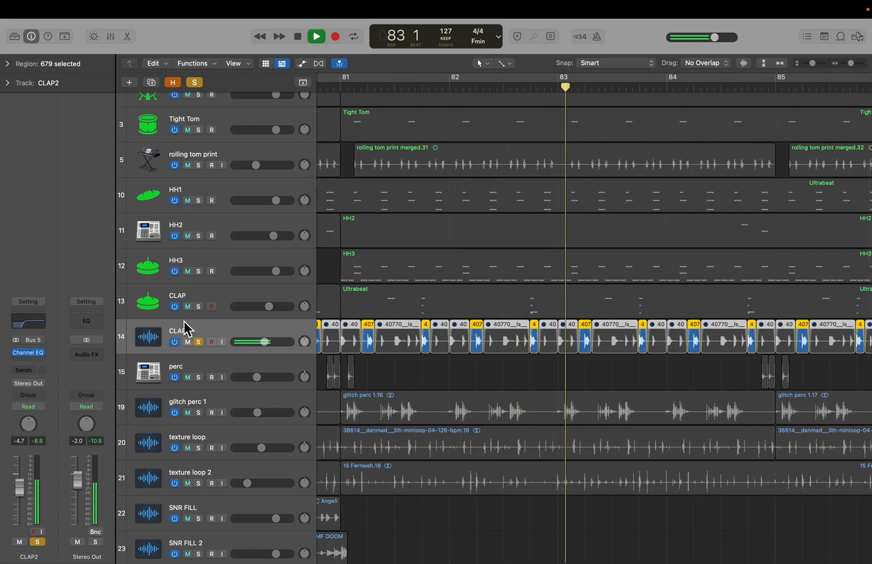
pyautogui.press('space')
# - Open CLAP2's Channel EQ plugin to inspect its settings, then close it
pyautogui.click(36, 318)
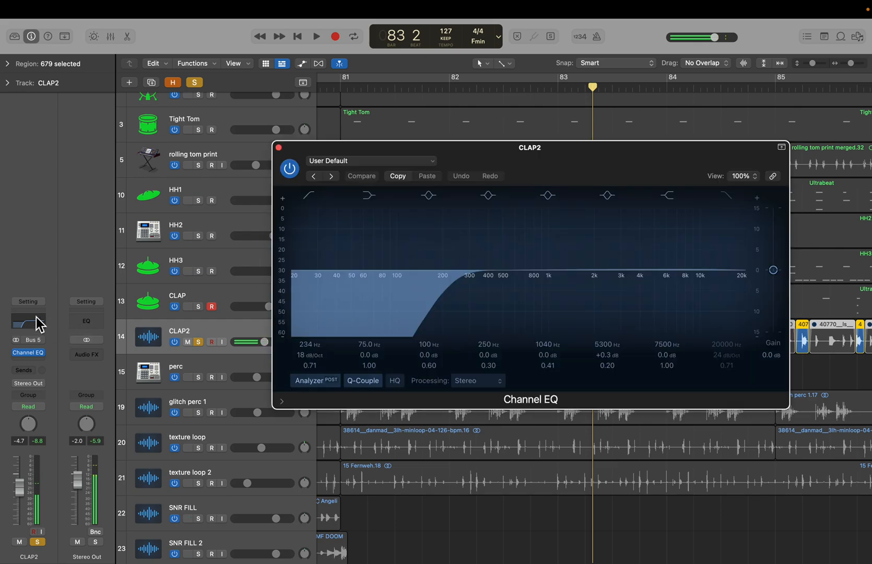
pyautogui.click(279, 148)
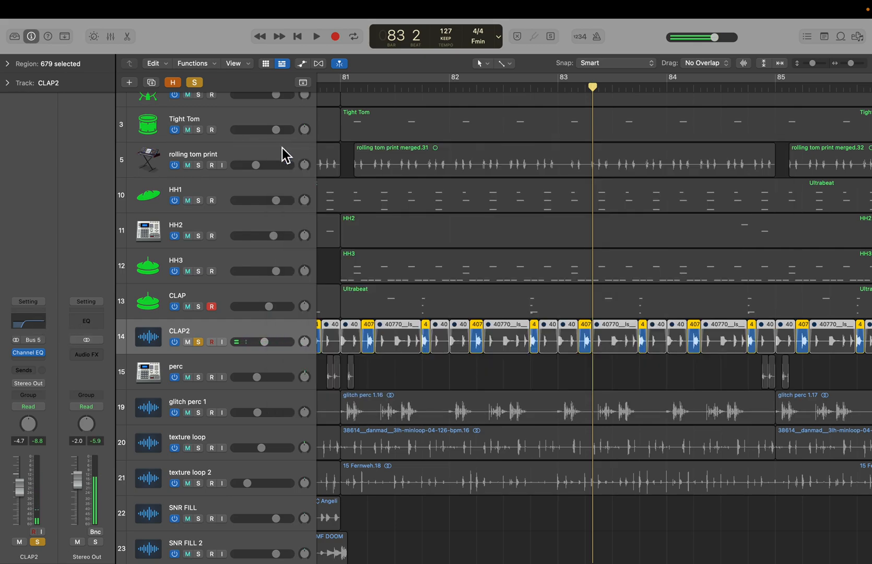
# - Add CLAP to the solo alongside CLAP2, play both from bar 81, then clear all solos
pyautogui.click(213, 305)
pyautogui.click(199, 307)
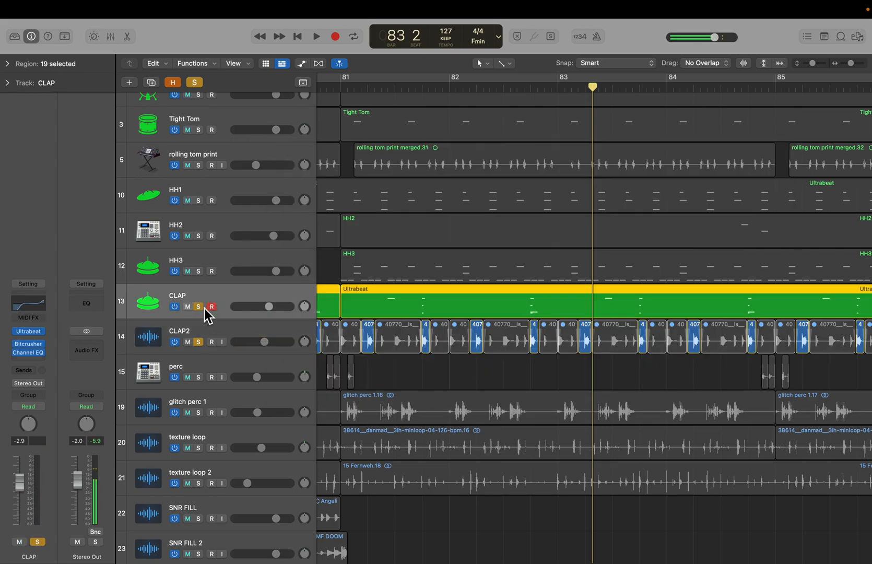
pyautogui.doubleClick(372, 87)
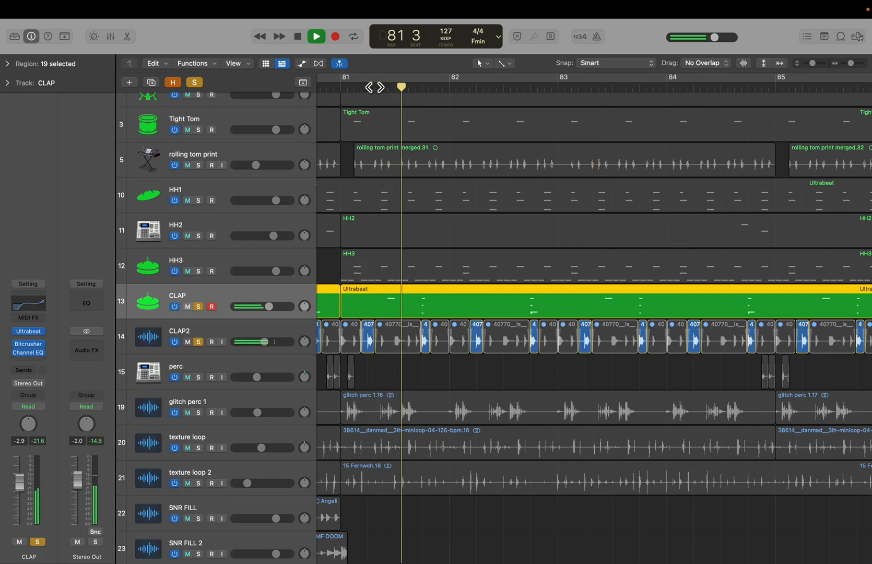
pyautogui.press('space')
pyautogui.click(194, 82)
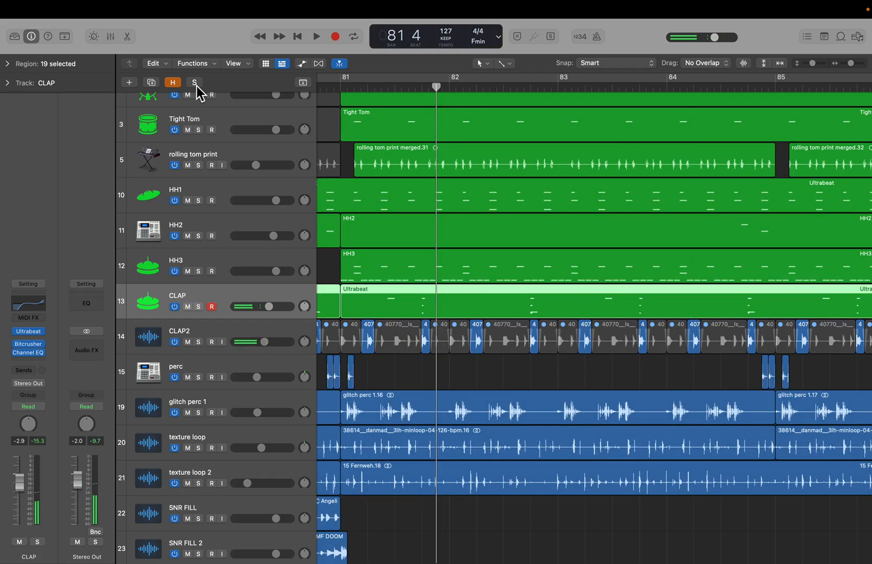
# - Solo the perc track and play it briefly from just before bar 81
pyautogui.scroll(-2, 248, 239)
pyautogui.press('super+Left')
pyautogui.press('super+Left')
pyautogui.scroll(1, 401, 337)
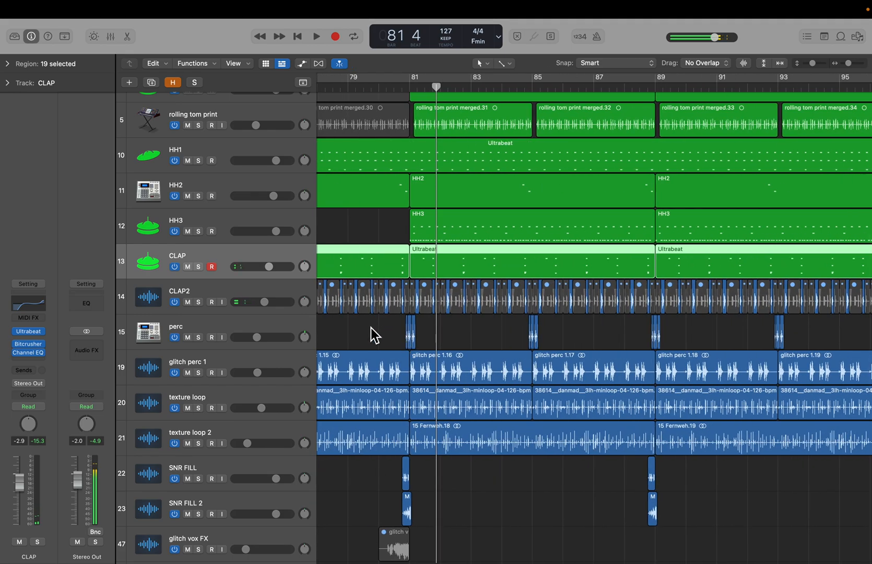
pyautogui.click(228, 325)
pyautogui.click(199, 338)
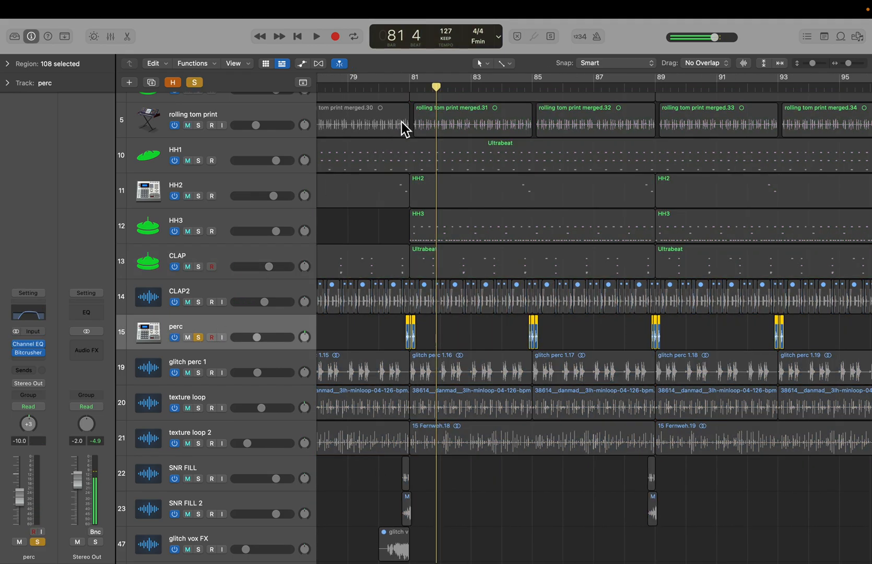
pyautogui.click(403, 86)
pyautogui.click(401, 87)
pyautogui.press('space')
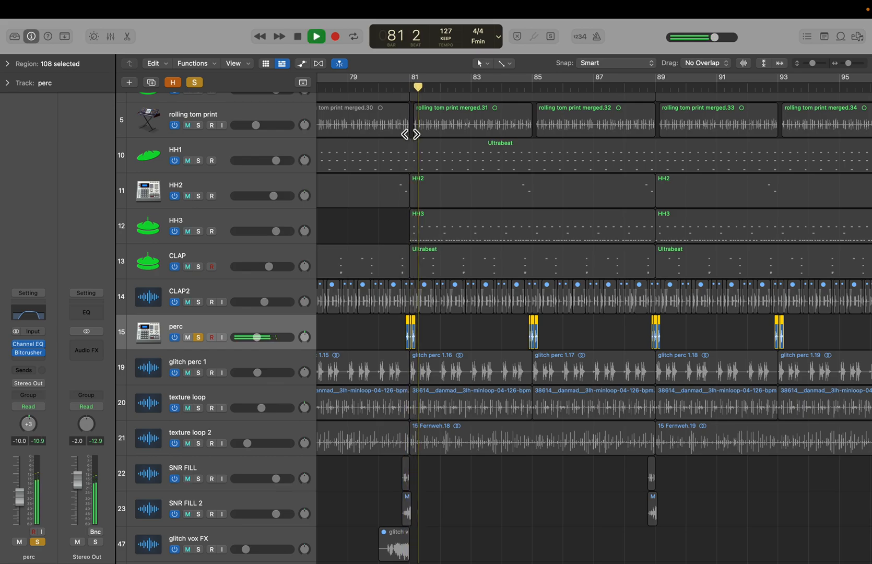
pyautogui.press('space')
pyautogui.hscroll(-5, 446, 293)
pyautogui.hscroll(-4, 443, 286)
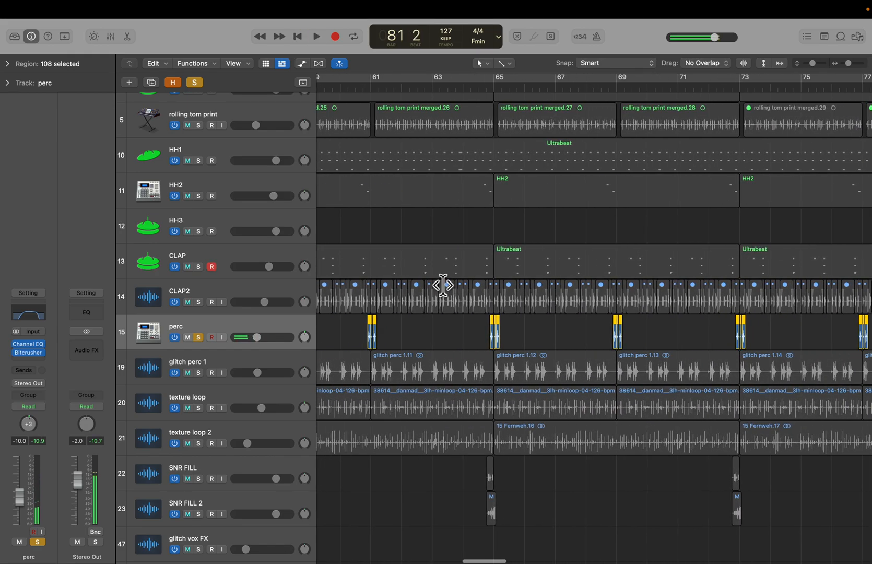
pyautogui.scroll(5, 443, 286)
pyautogui.scroll(6, 443, 285)
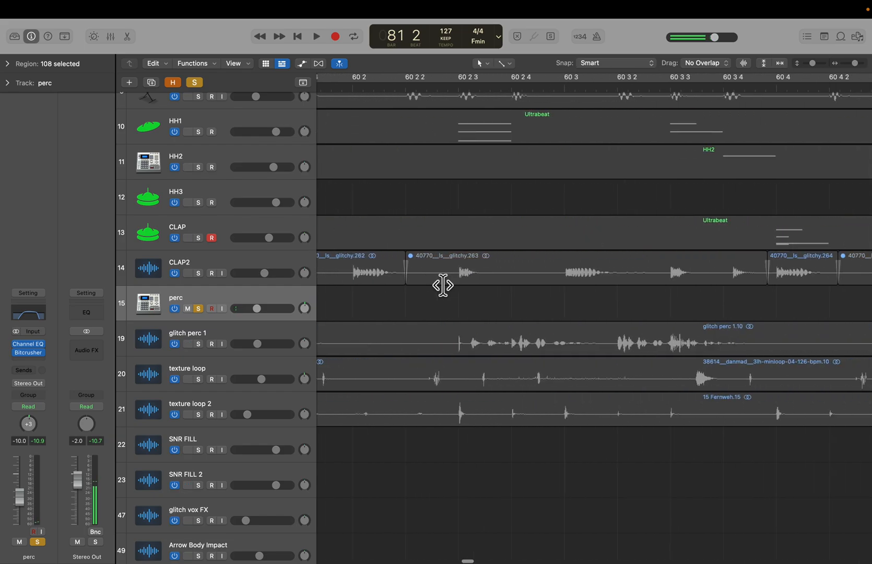
pyautogui.scroll(5, 395, 303)
pyautogui.hscroll(2, 393, 302)
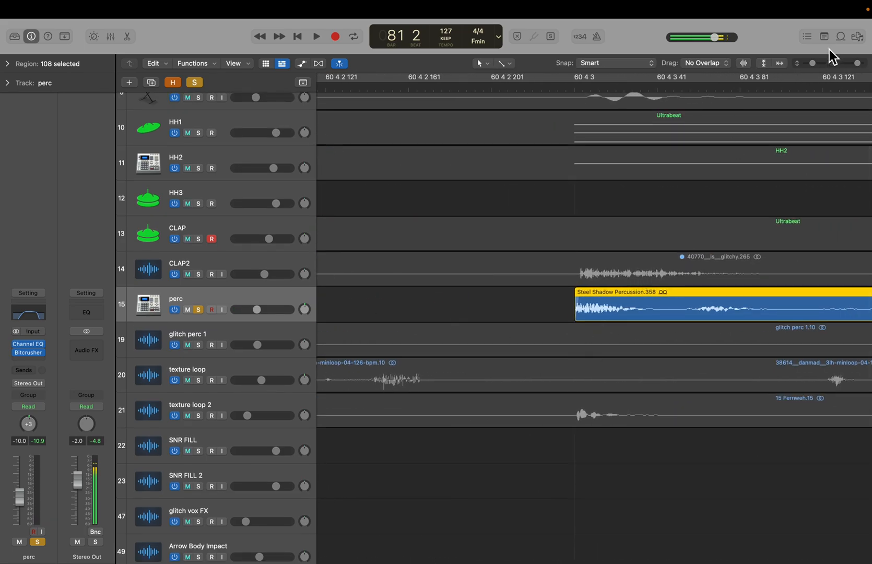
pyautogui.click(840, 36)
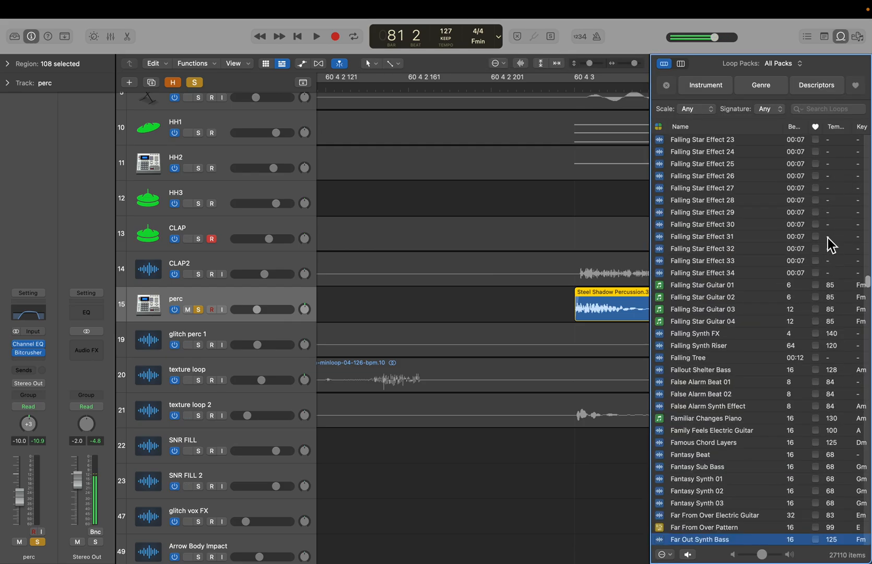
pyautogui.click(844, 42)
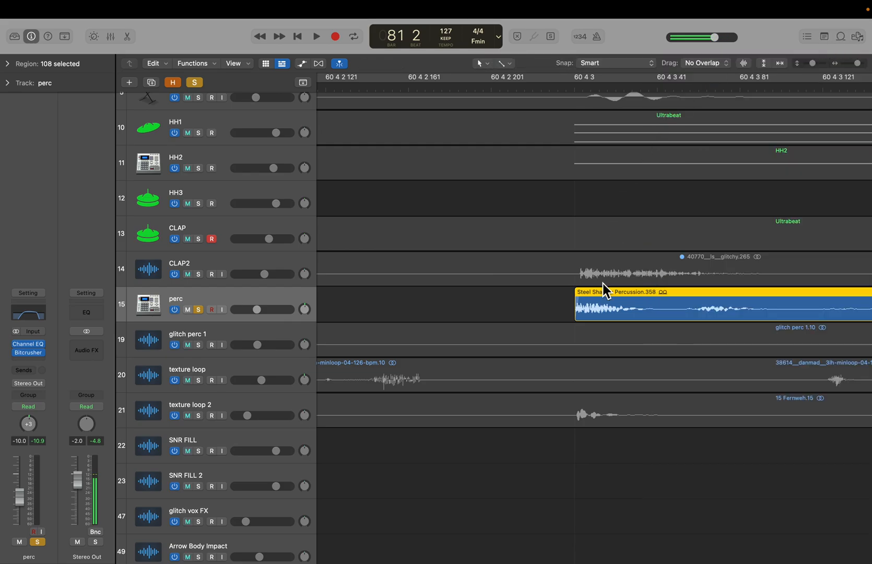
pyautogui.scroll(-10, 603, 282)
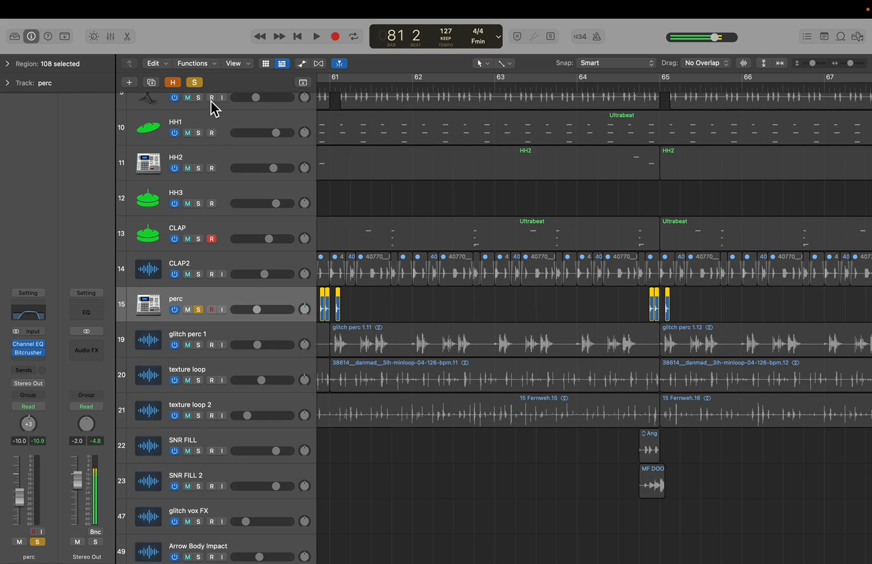
# - Clear all solos, then open perc's Channel EQ plugin to inspect its settings and close it
pyautogui.click(195, 83)
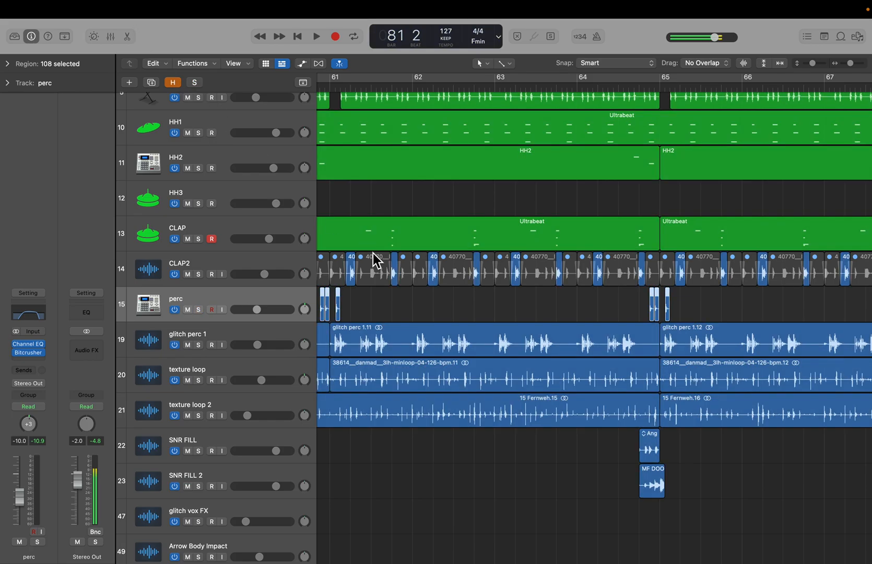
pyautogui.click(21, 313)
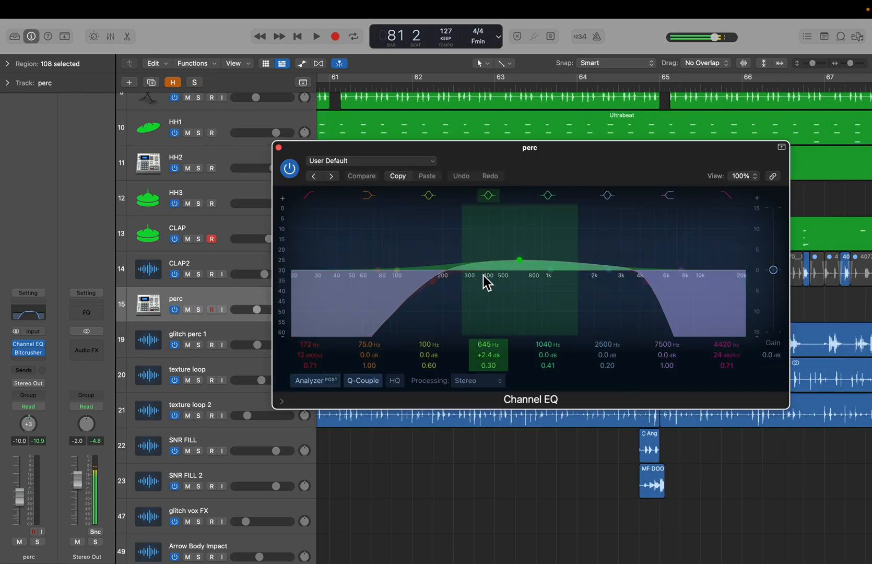
pyautogui.click(280, 149)
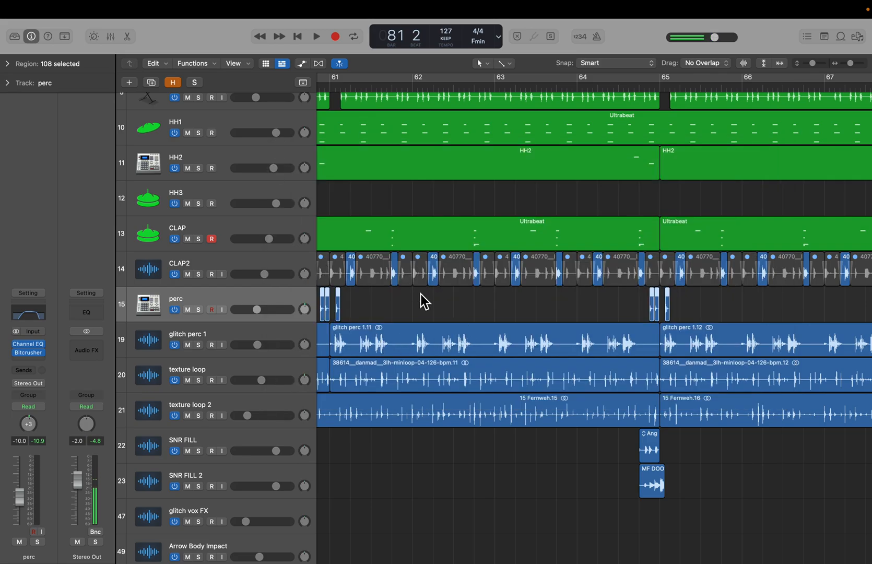
# - Solo perc and glitch perc 1, play them from bar 49, then clear all solos
pyautogui.scroll(-5, 418, 292)
pyautogui.hscroll(-7, 419, 292)
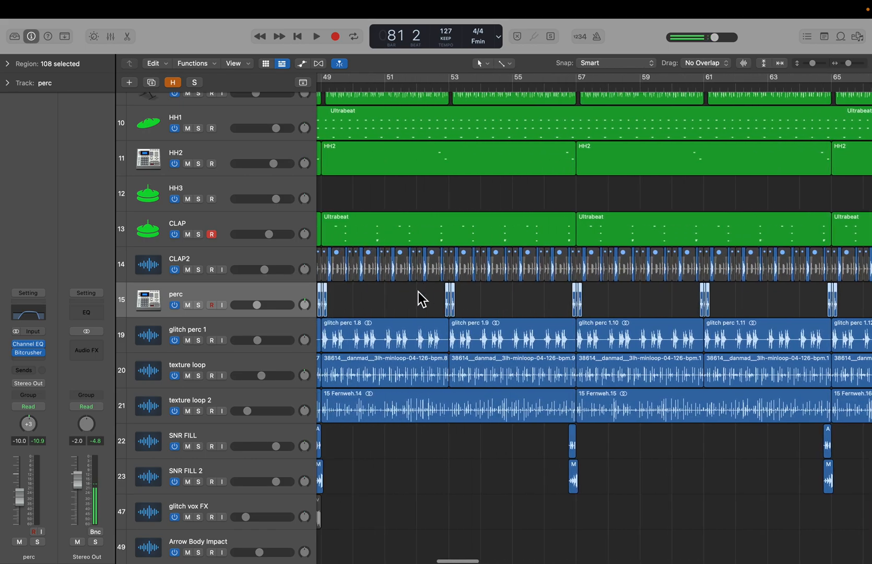
pyautogui.click(197, 308)
pyautogui.click(199, 341)
pyautogui.click(265, 335)
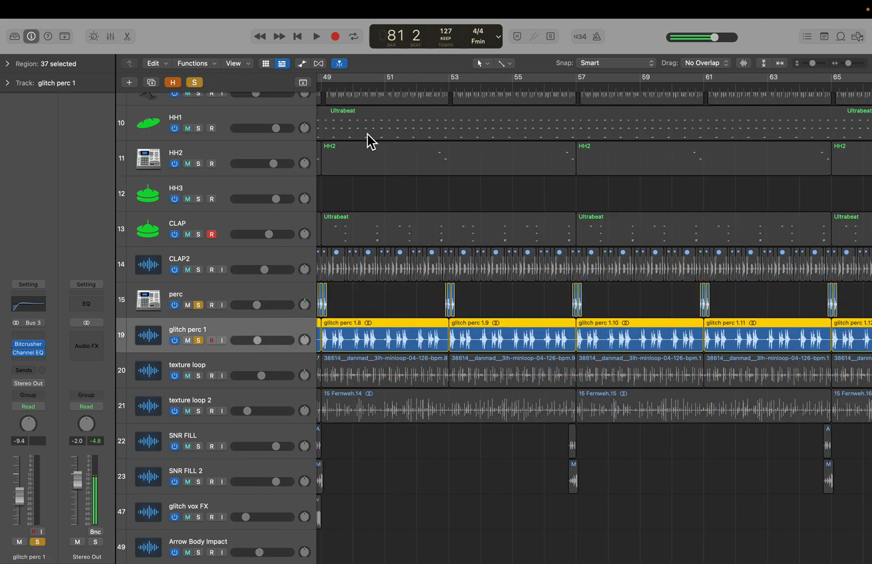
pyautogui.hscroll(-3, 357, 147)
pyautogui.click(381, 84)
pyautogui.press('space')
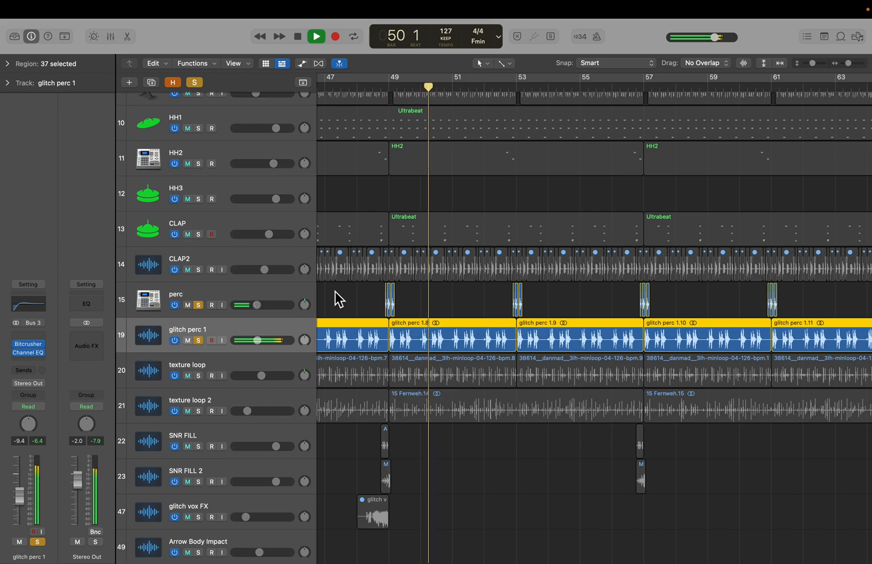
pyautogui.moveTo(16, 347)
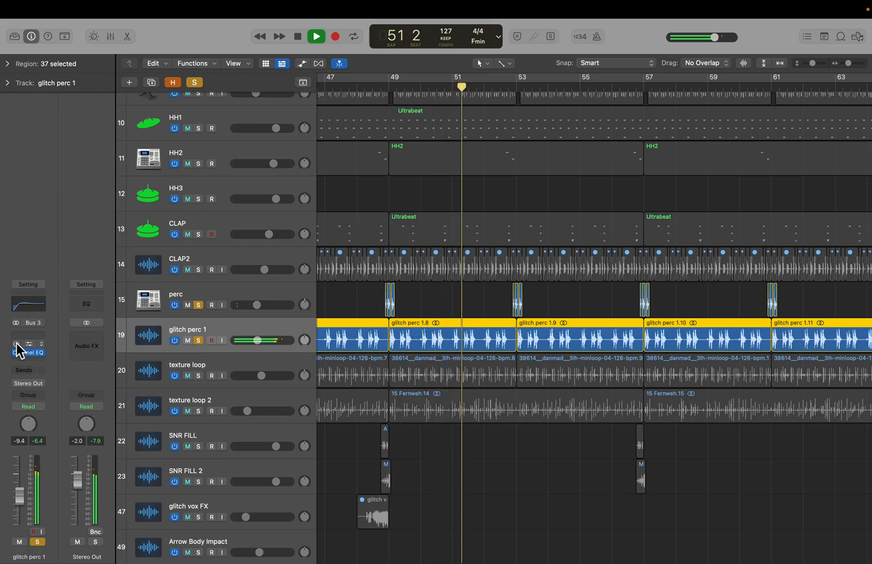
pyautogui.press('space')
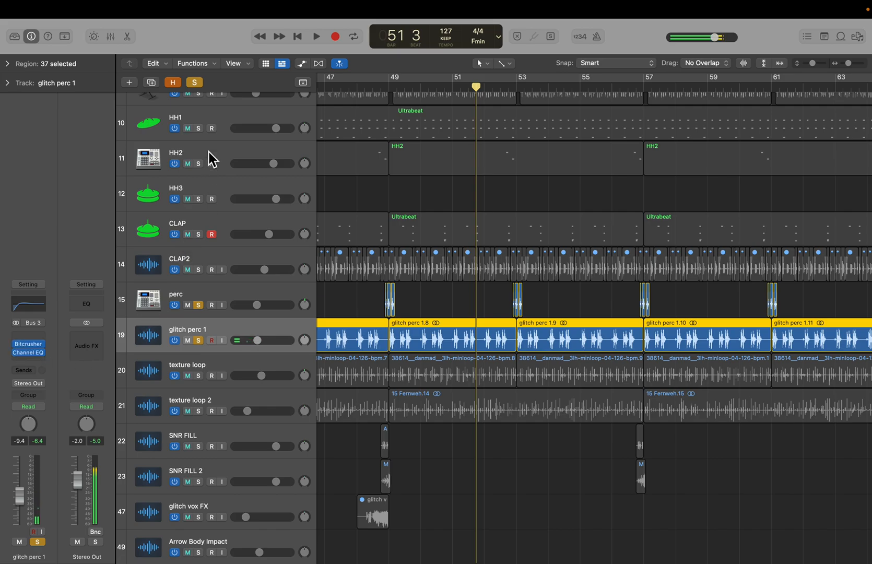
pyautogui.click(194, 83)
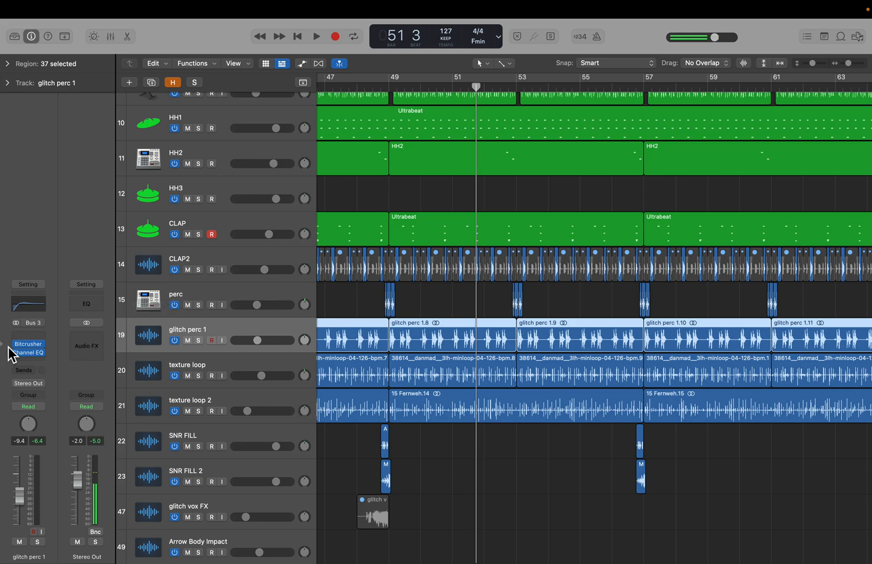
# - Open glitch perc 1's Bitcrusher plugin to inspect its settings, then close it
pyautogui.click(27, 345)
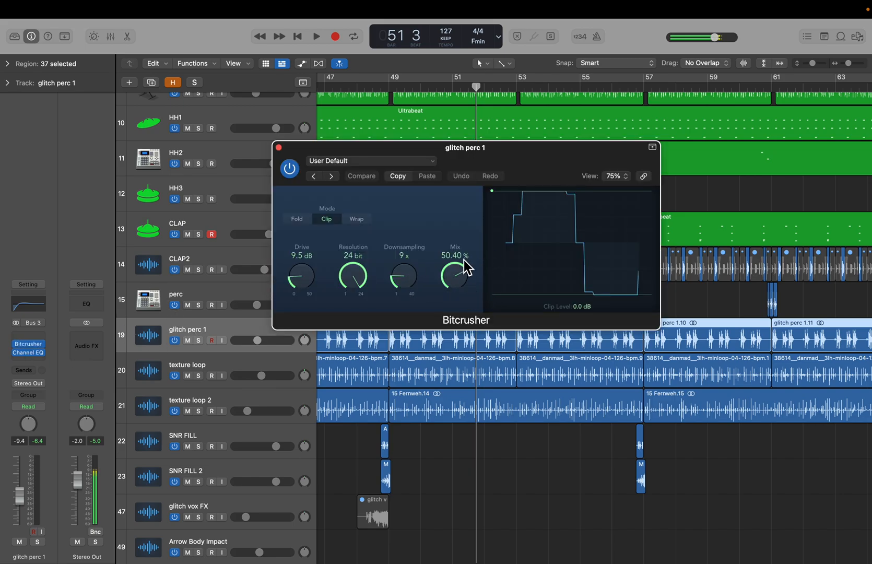
pyautogui.click(279, 148)
# - Select all regions, solo every track from Tight Kick through glitch perc 1 together and play them from bar 51
pyautogui.press('super+Left')
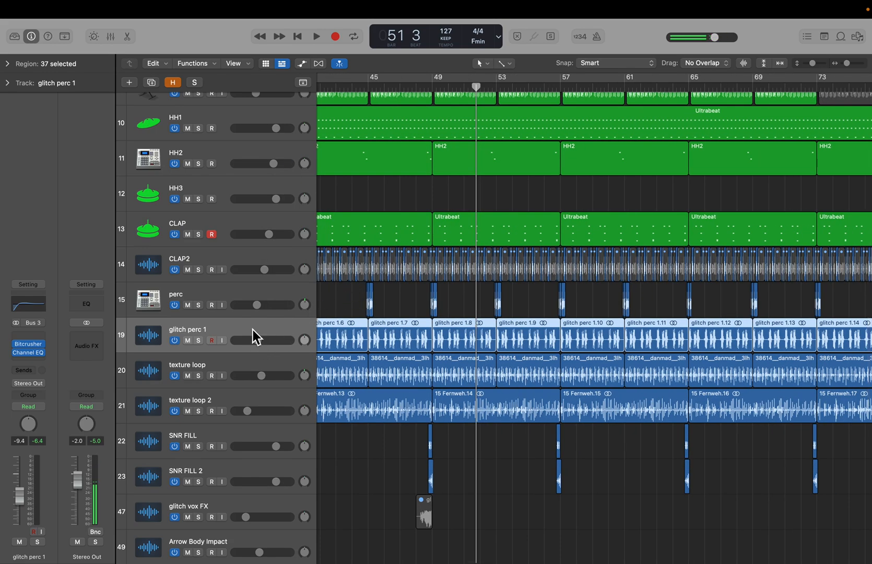
pyautogui.scroll(4, 263, 313)
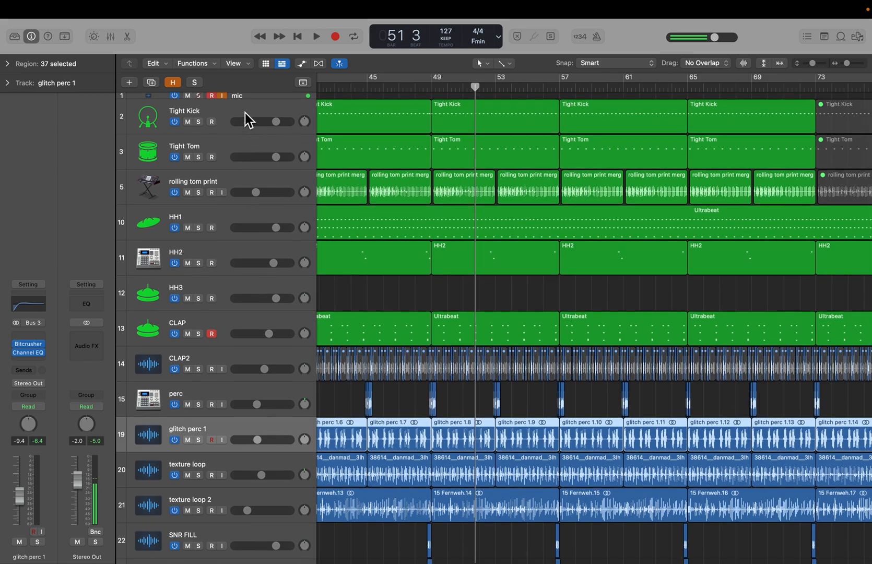
pyautogui.press('super+a')
pyautogui.click(198, 122)
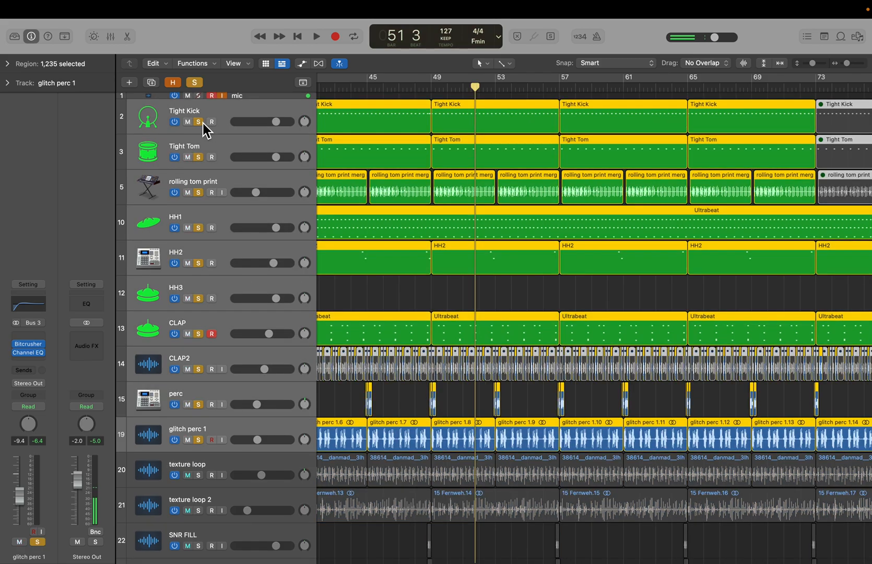
pyautogui.click(203, 124)
pyautogui.click(201, 121)
pyautogui.press('space')
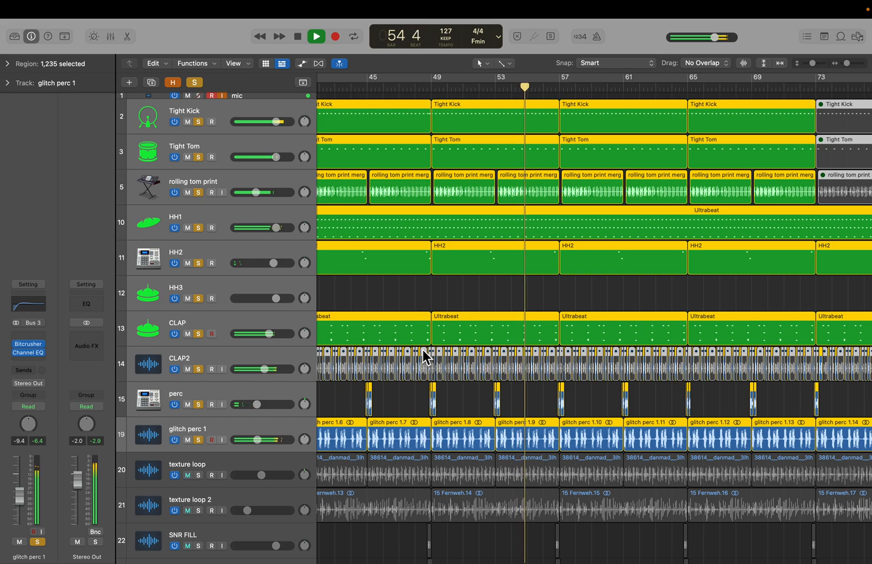
pyautogui.press('space')
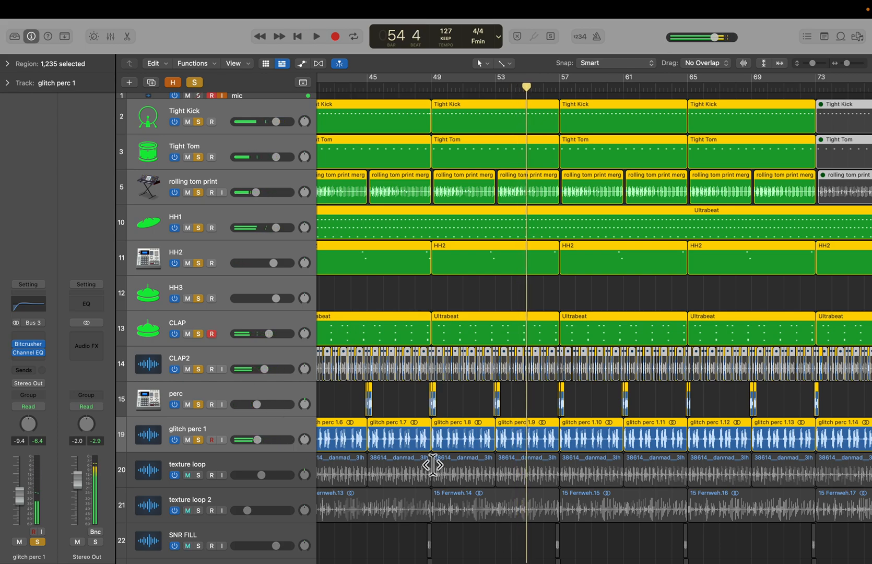
# - Add texture loop to the soloed tracks and move the playhead to bar 33
pyautogui.scroll(-1, 433, 465)
pyautogui.scroll(-4, 433, 465)
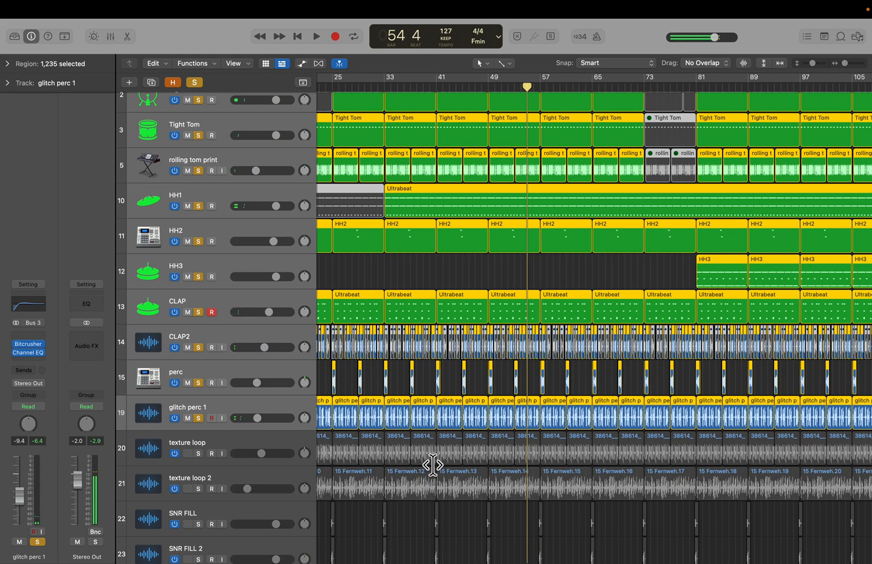
pyautogui.hscroll(-2, 433, 465)
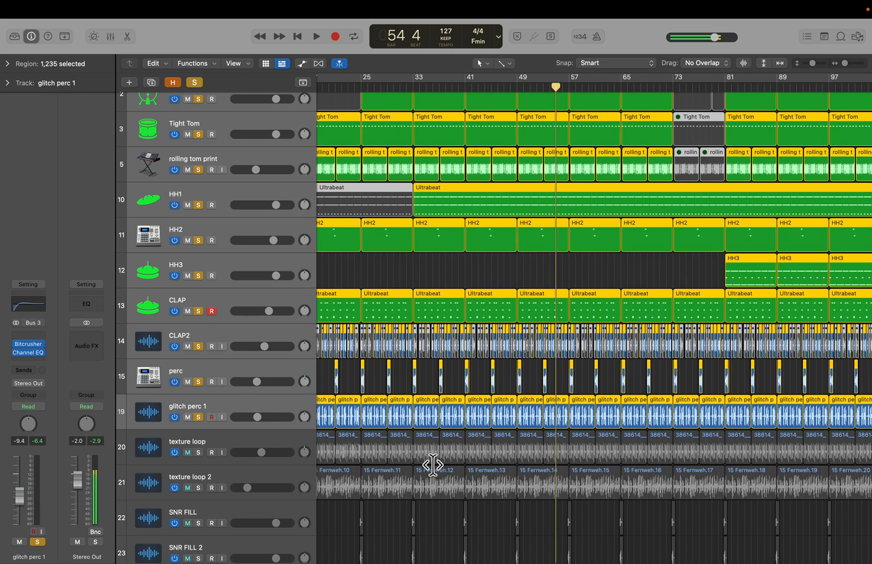
pyautogui.click(210, 444)
pyautogui.click(199, 453)
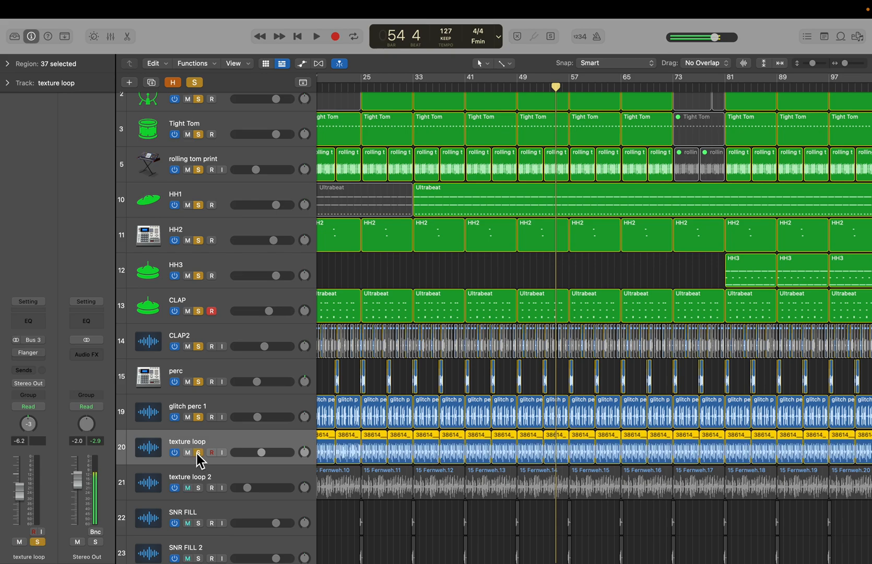
pyautogui.click(415, 92)
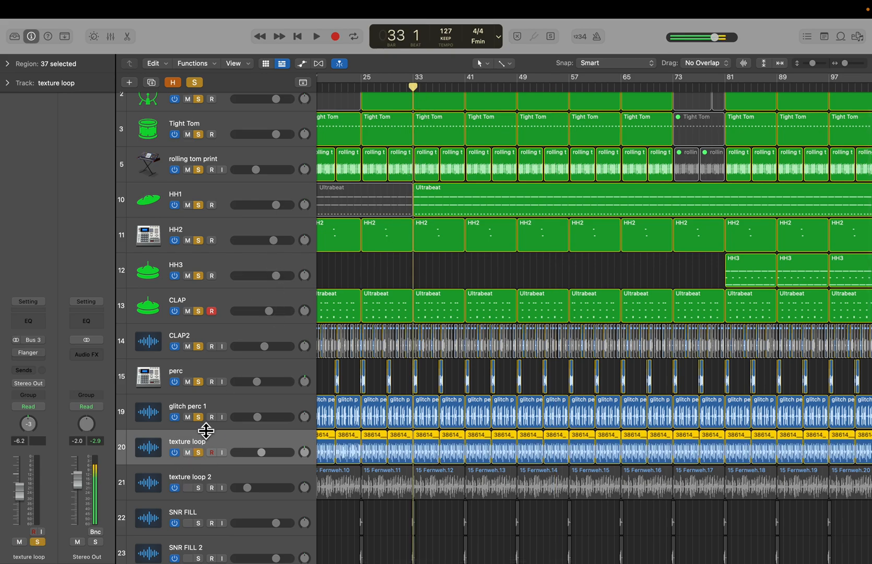
# - Clear all solos, solo texture loop alone, zoom in and play it from bar 33
pyautogui.click(196, 82)
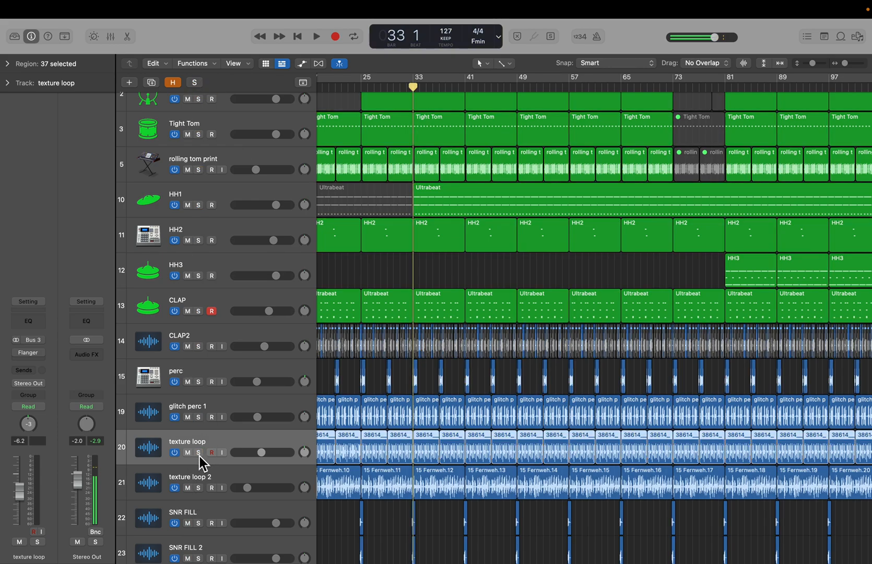
pyautogui.click(199, 452)
pyautogui.press('super+Right')
pyautogui.press('super+Right')
pyautogui.press('super+Right')
pyautogui.press('super+Right')
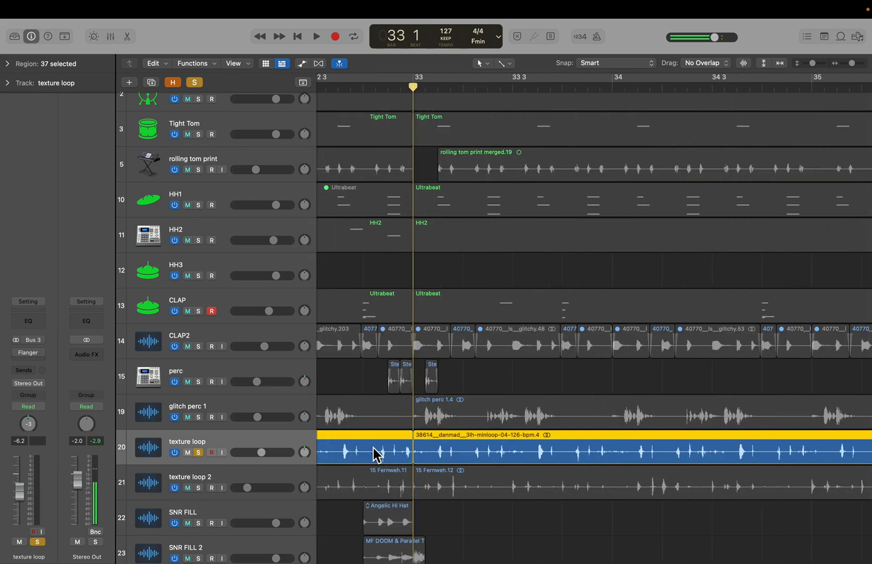
pyautogui.press('super+Left')
pyautogui.press('super+Left')
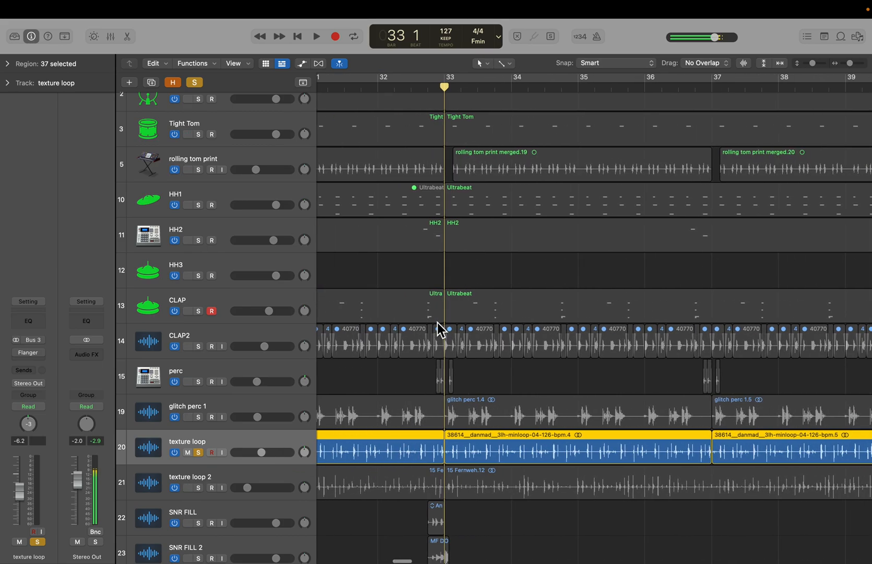
pyautogui.press('space')
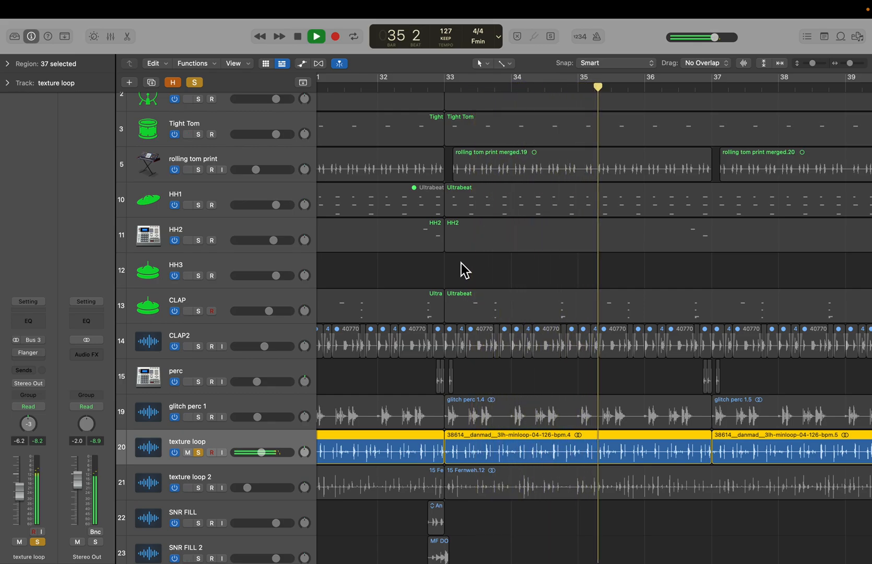
# - Switch the solo from texture loop to texture loop 2, play from bar 33, and add texture loop back to the solo
pyautogui.press('space')
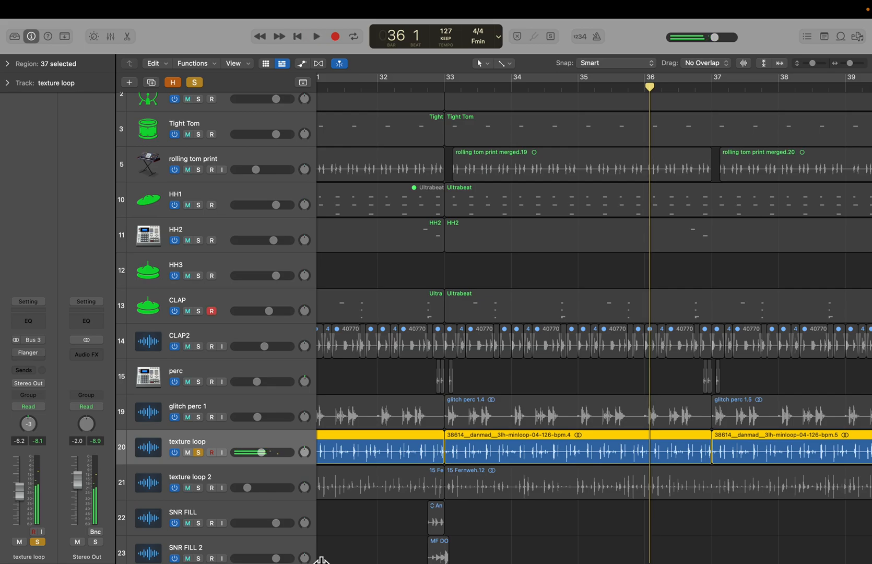
pyautogui.click(199, 453)
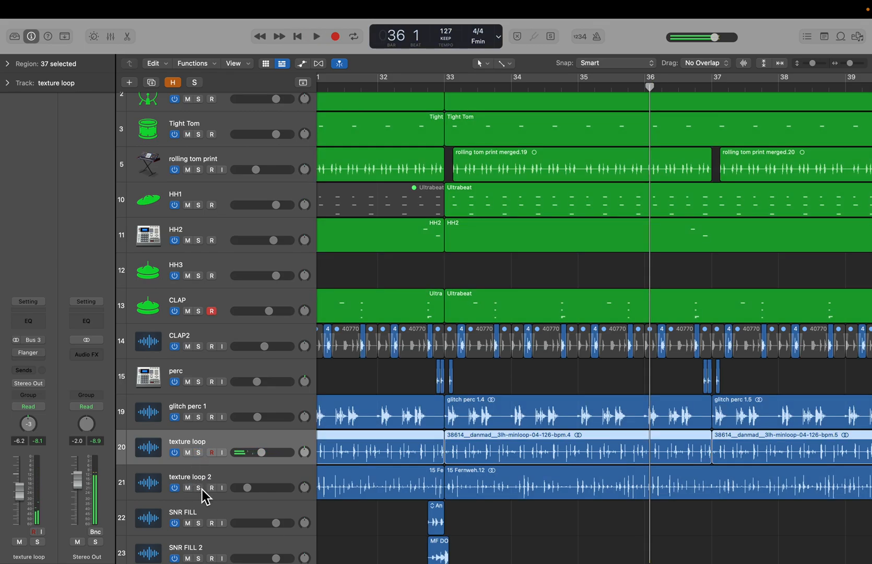
pyautogui.click(199, 488)
pyautogui.doubleClick(445, 86)
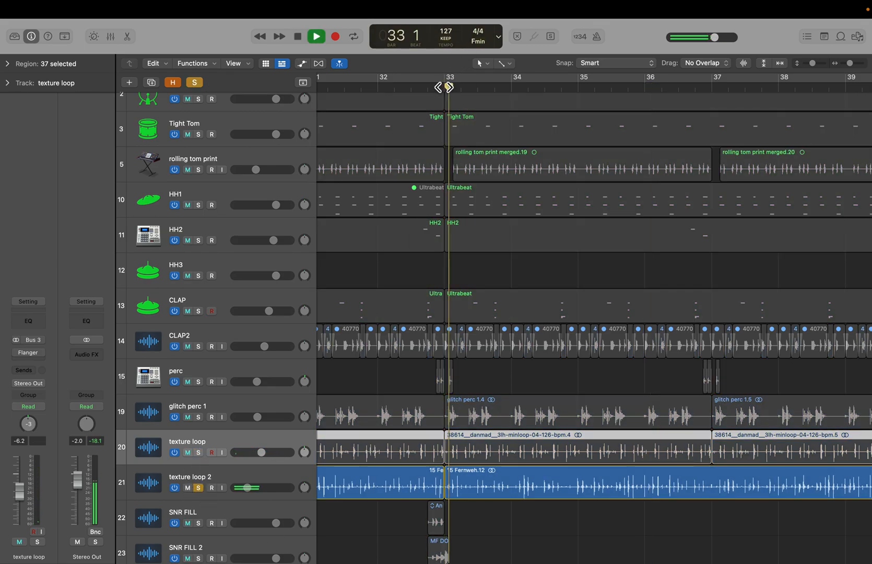
pyautogui.click(201, 453)
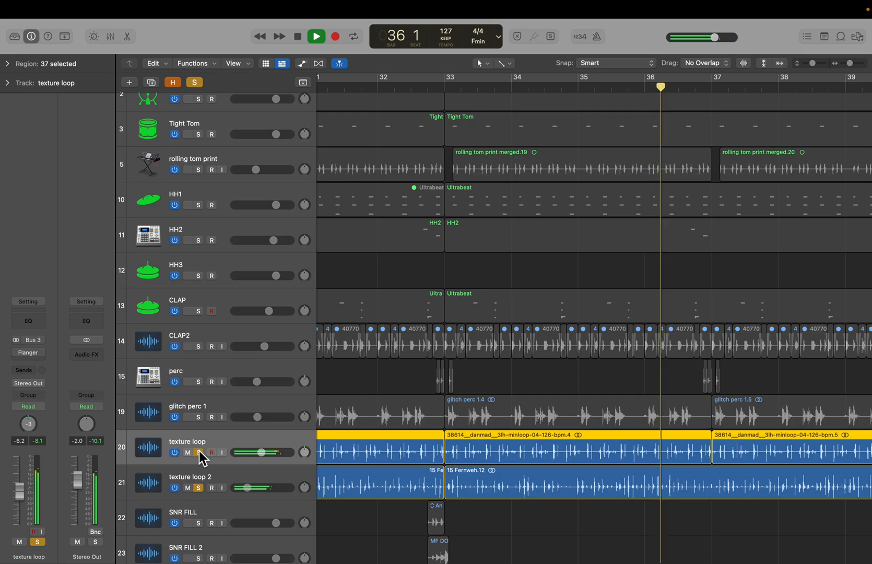
pyautogui.press('space')
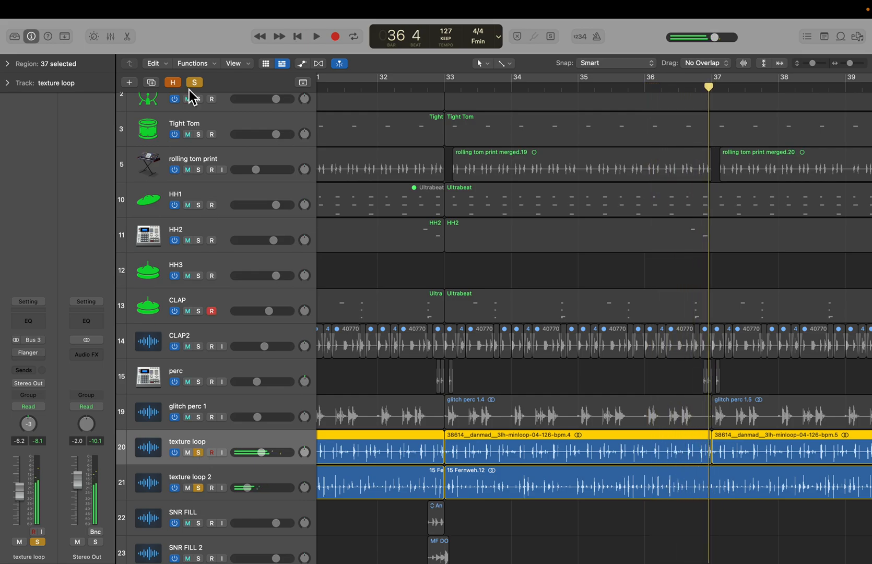
# - Clear all solos, solo the SNR FILL track and play it from bar 32 beat 3
pyautogui.click(193, 84)
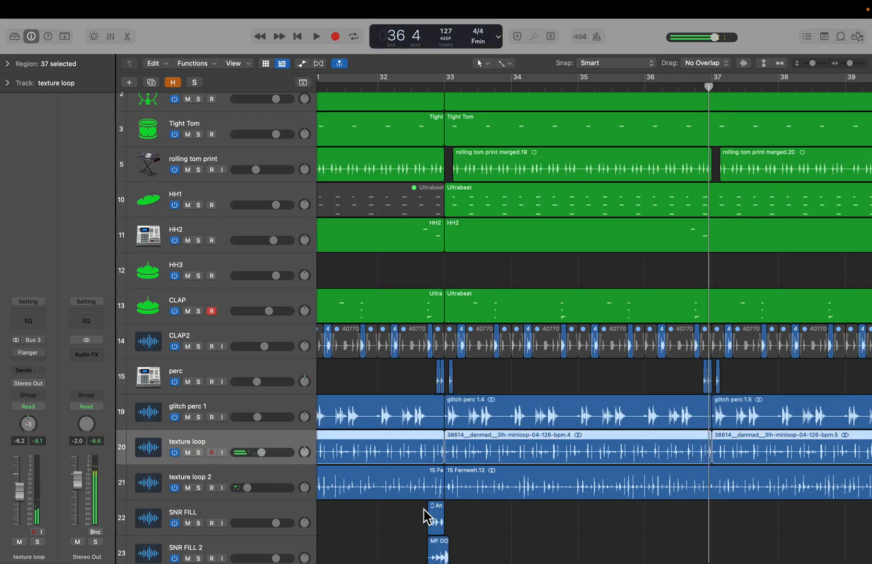
pyautogui.scroll(-5, 461, 477)
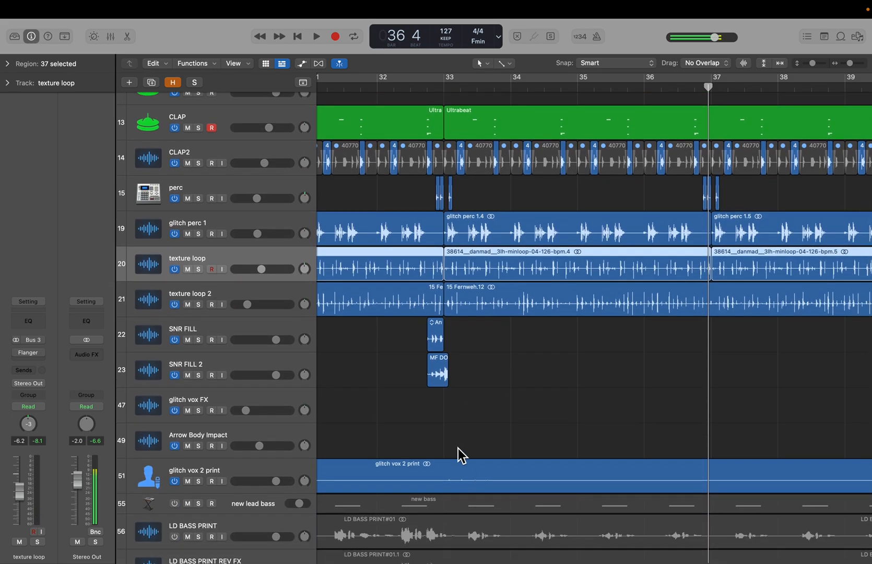
pyautogui.press('super+Left')
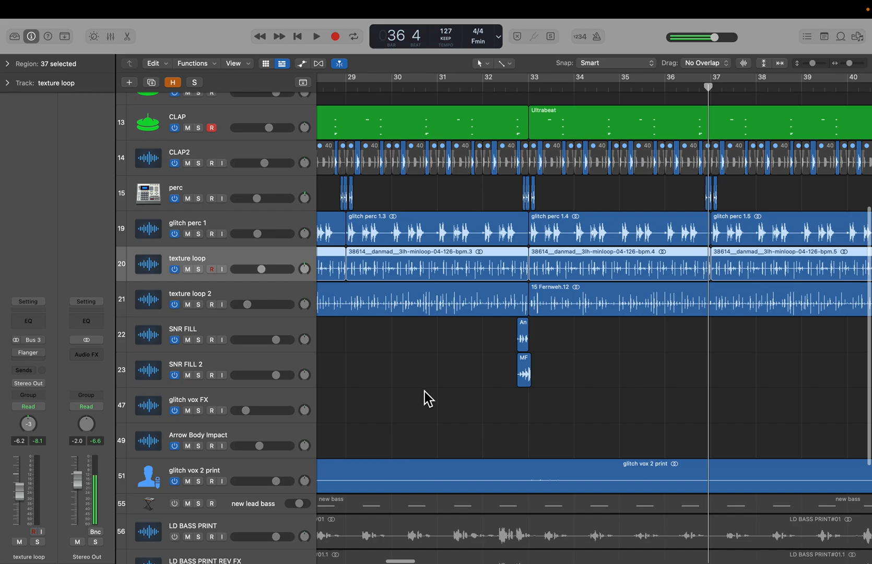
pyautogui.click(220, 333)
pyautogui.click(219, 367)
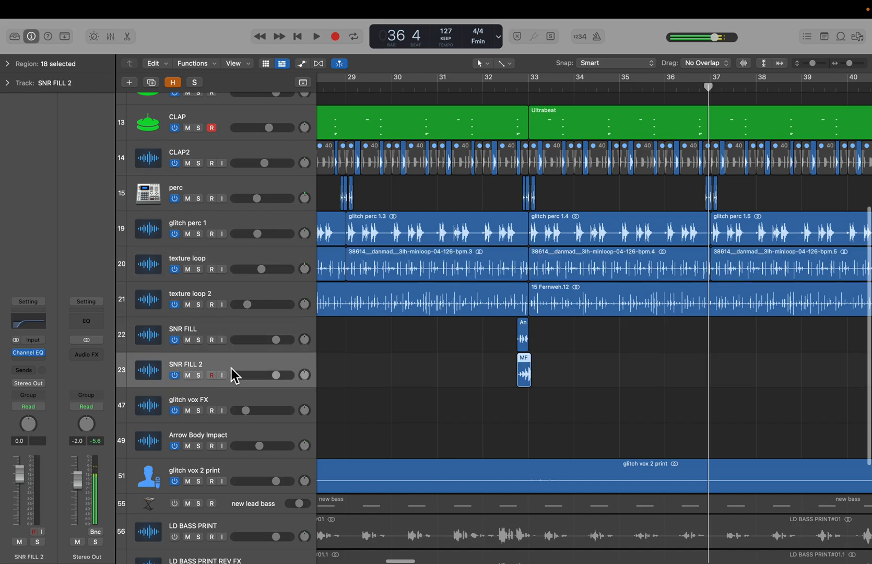
pyautogui.click(505, 86)
pyautogui.click(232, 333)
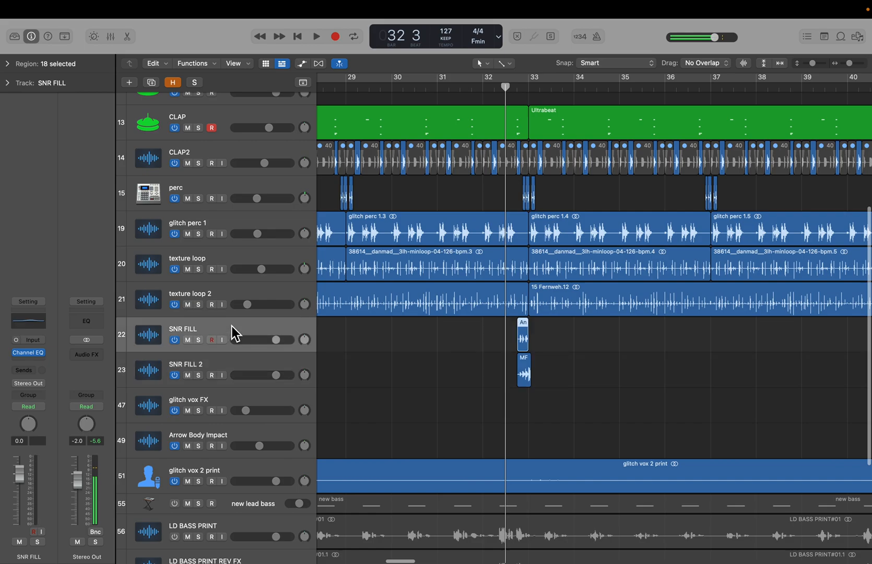
pyautogui.click(199, 340)
pyautogui.press('space')
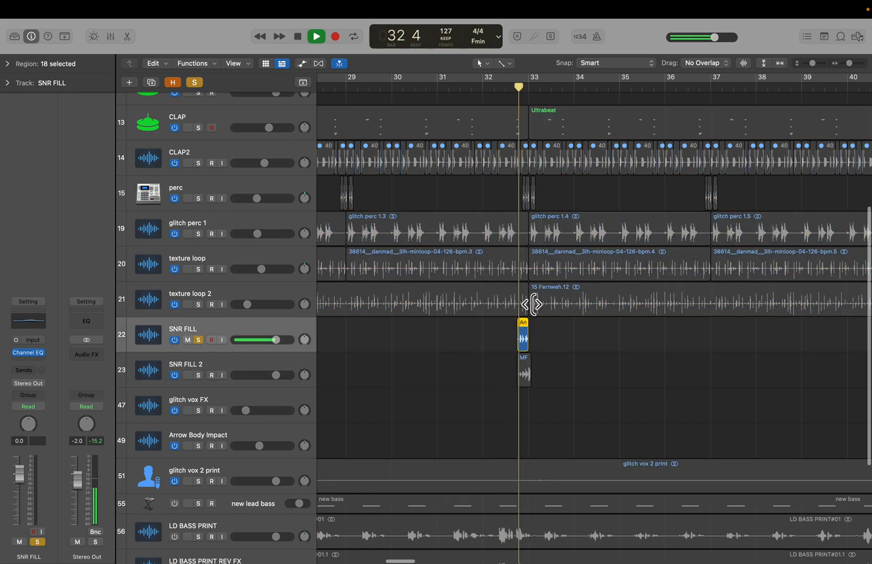
pyautogui.press('space')
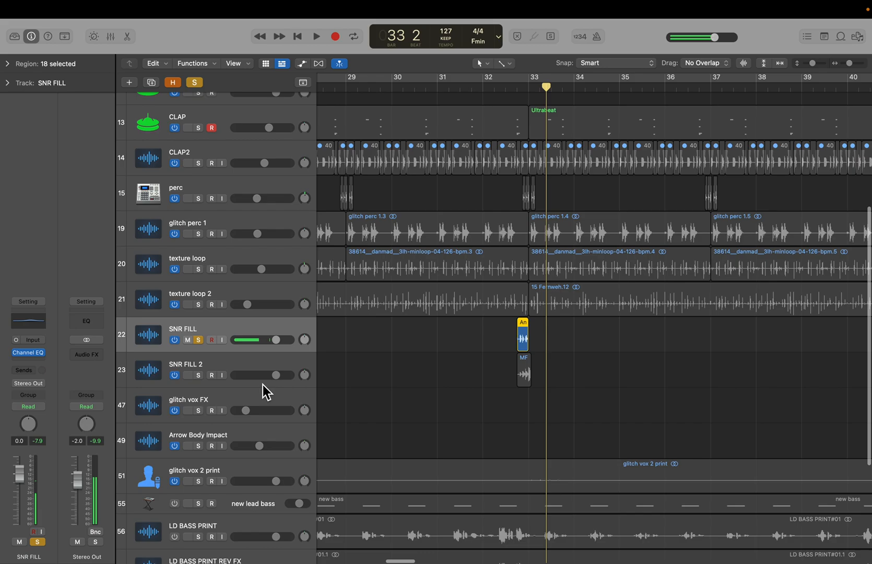
# - Switch the solo from SNR FILL to SNR FILL 2 and play it from bar 33
pyautogui.click(198, 375)
pyautogui.click(199, 340)
pyautogui.click(517, 86)
pyautogui.press('space')
pyautogui.press('space')
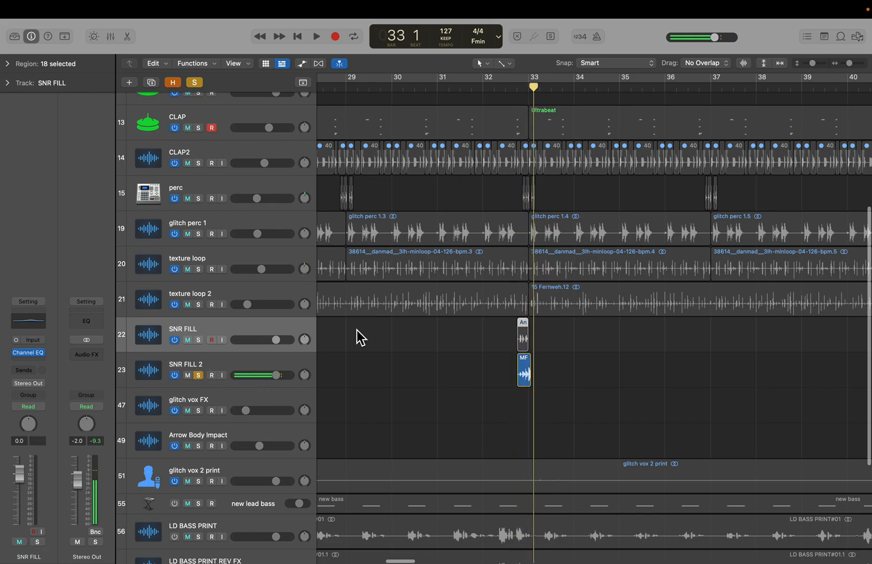
# - Zoom in on the snare fill regions just before bar 33 and inspect the Angelic Hi Hat Topper and MF DOOM regions
pyautogui.click(191, 384)
pyautogui.click(199, 376)
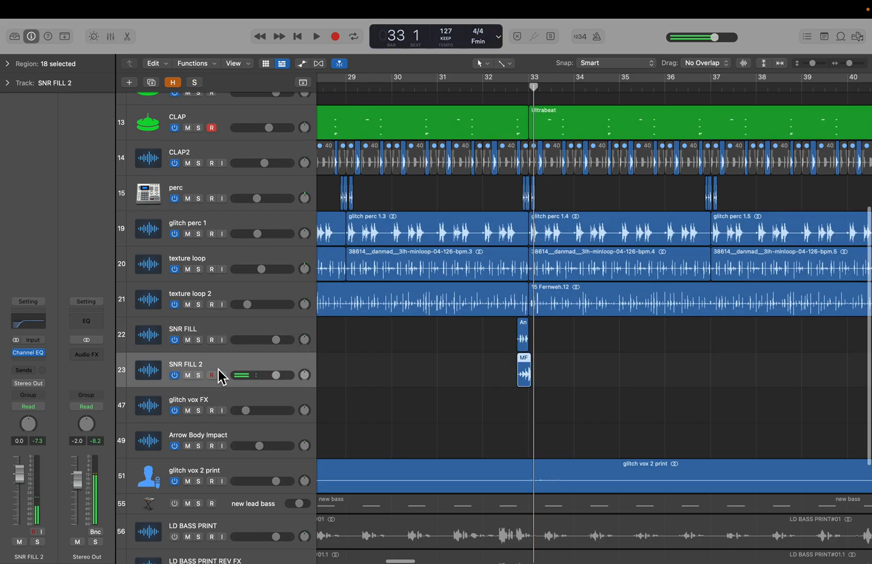
pyautogui.press('super+Right')
pyautogui.press('super+Right')
pyautogui.press('super+Right')
pyautogui.press('super+Right')
pyautogui.press('super+Right')
pyautogui.hscroll(-2, 535, 311)
pyautogui.hscroll(-3, 536, 311)
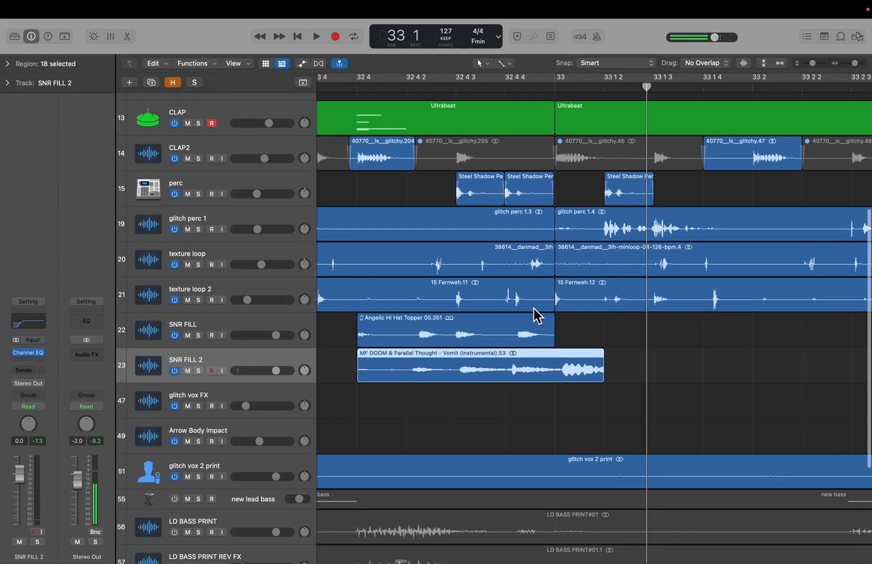
pyautogui.click(455, 316)
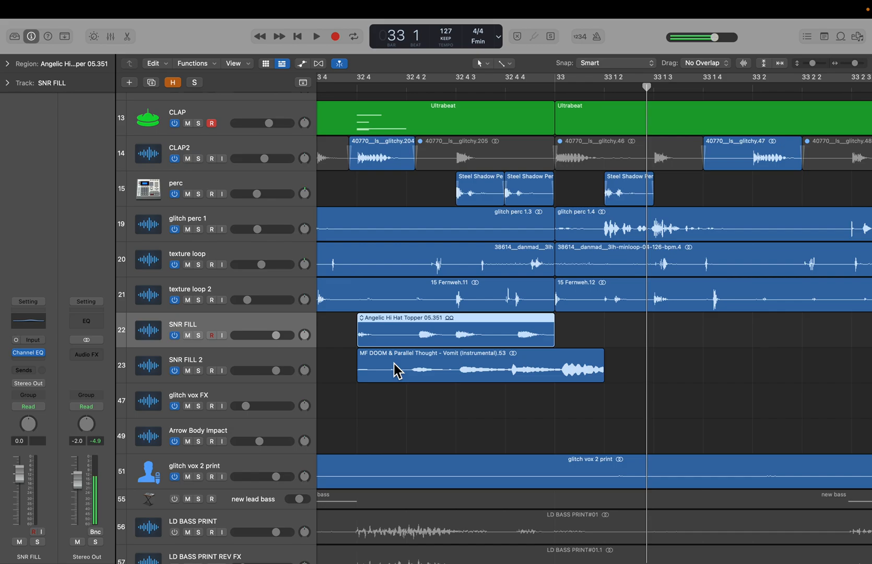
pyautogui.click(351, 362)
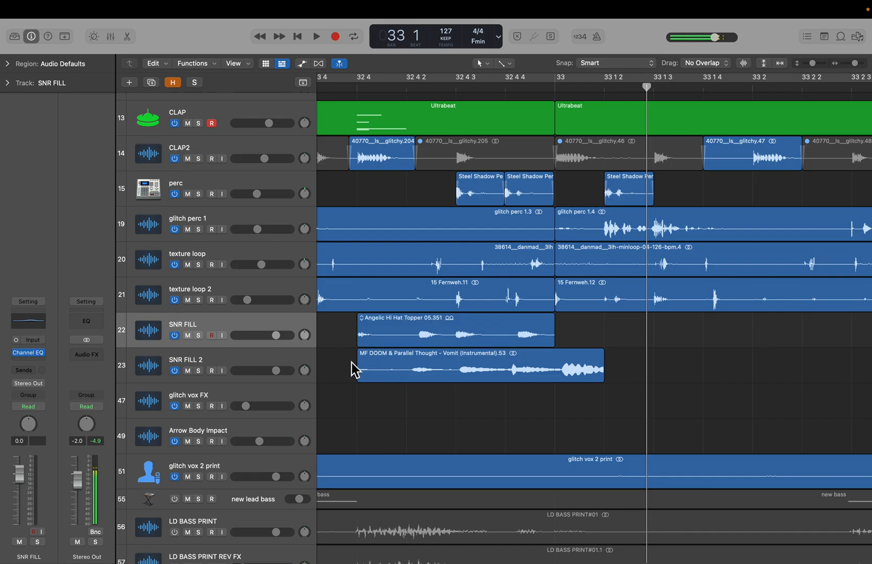
pyautogui.click(381, 372)
pyautogui.click(342, 374)
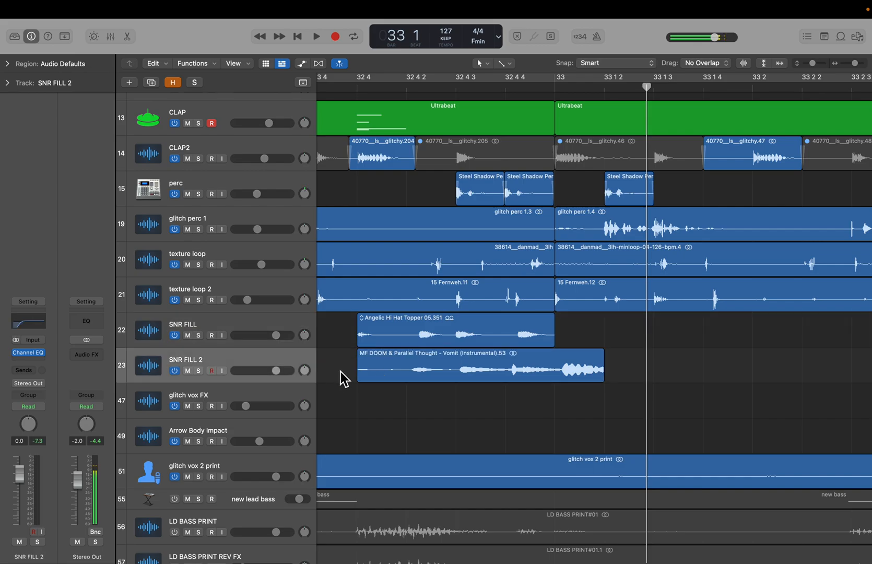
# - Solo SNR FILL 2 and play it from about bar 32 beat 3
pyautogui.click(199, 371)
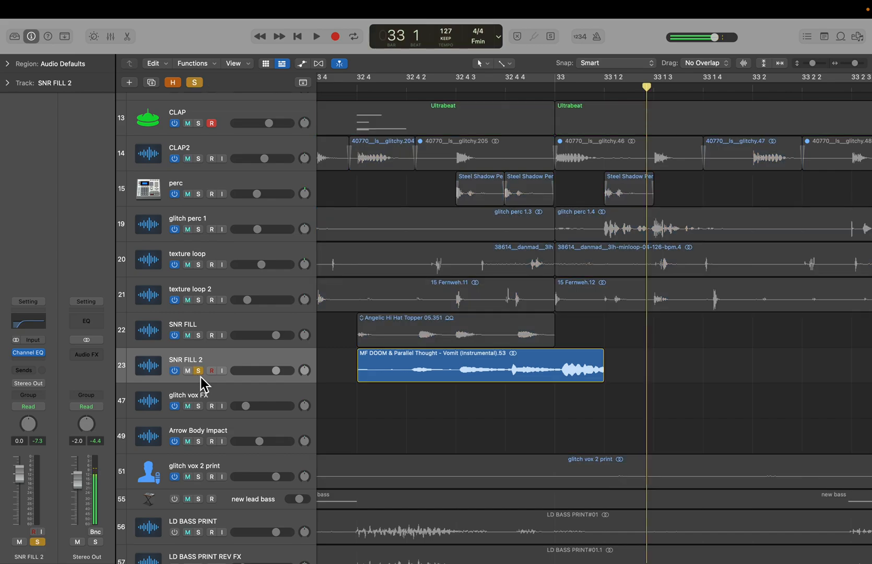
pyautogui.click(340, 87)
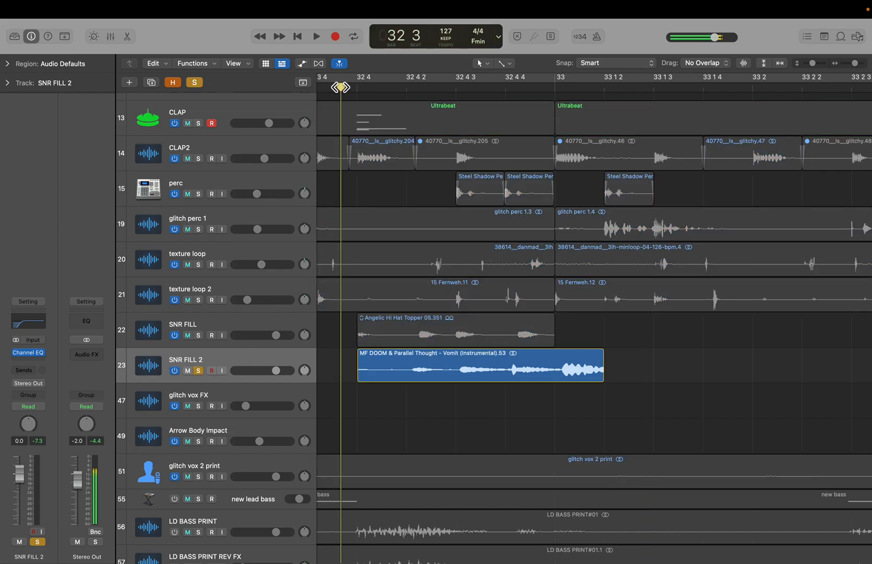
pyautogui.press('space')
# - Unsolo SNR FILL 2, lengthen its MF DOOM region to about bar 33 beat 3, and play the arrangement around it
pyautogui.press('space')
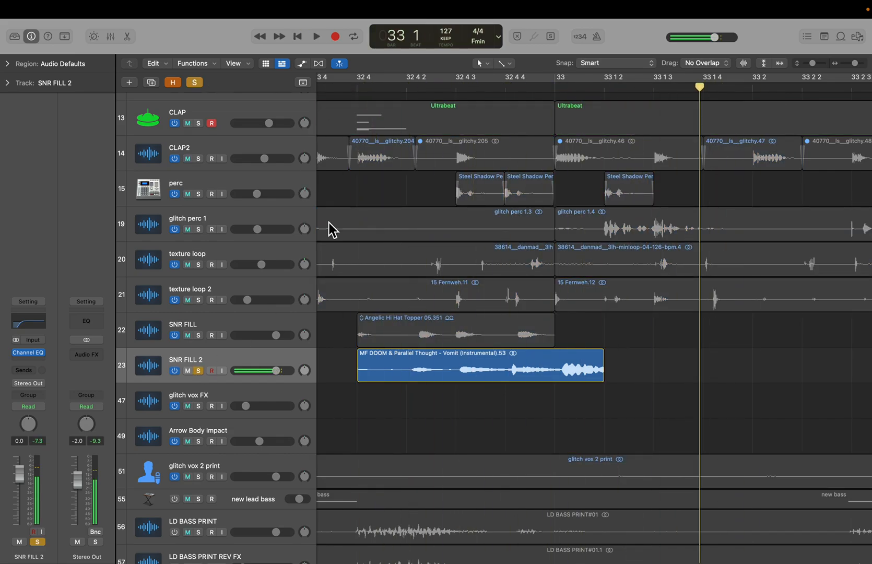
pyautogui.click(199, 371)
pyautogui.moveTo(601, 373); pyautogui.dragTo(844, 372)
pyautogui.press('super+Left')
pyautogui.click(588, 87)
pyautogui.press('space')
pyautogui.click(609, 141)
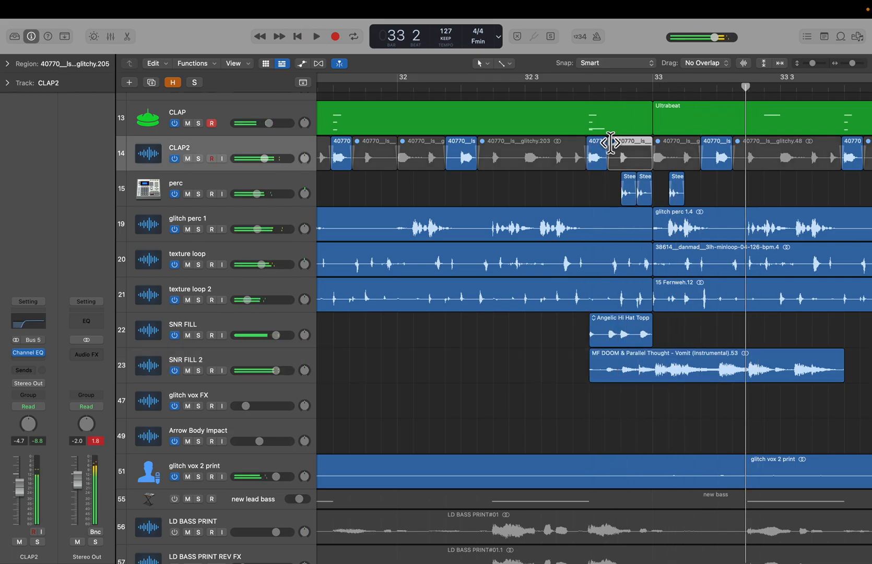
# - Solo SNR FILL 2 again and play it through the lengthened fill
pyautogui.click(200, 371)
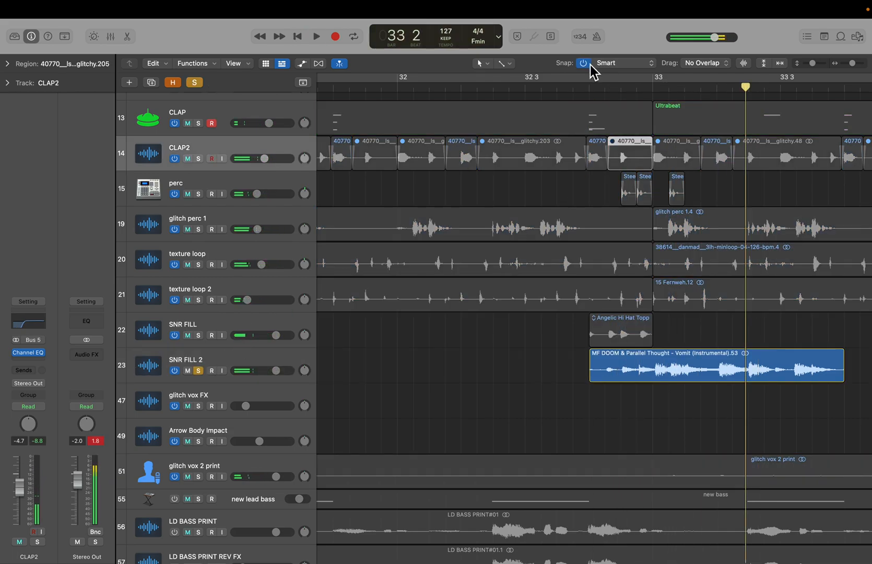
pyautogui.click(589, 91)
pyautogui.press('space')
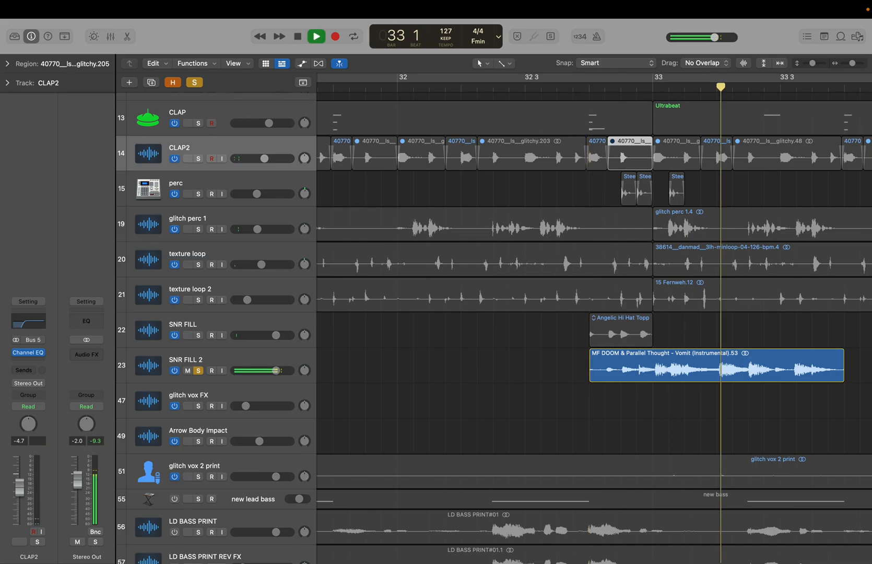
pyautogui.press('space')
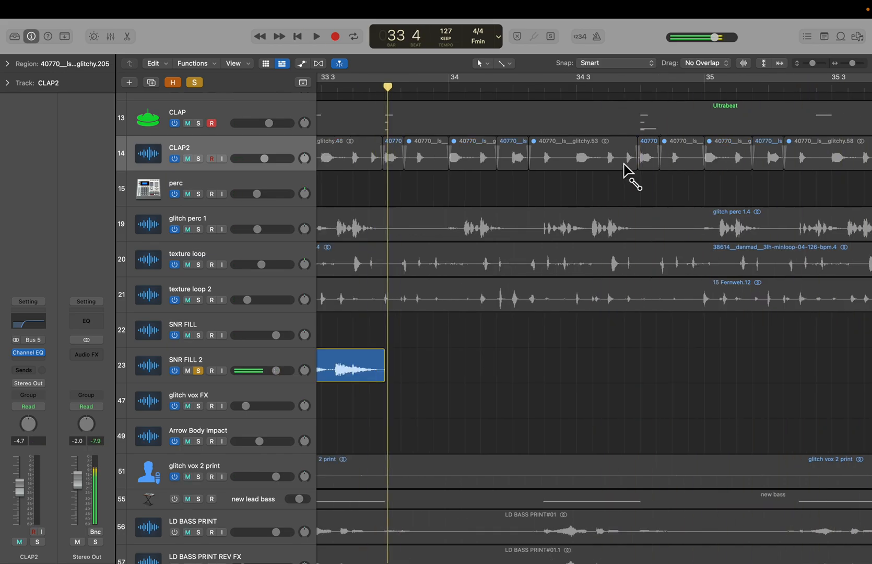
# - Undo the last two edits to restore the MF DOOM region and unsolo SNR FILL 2
pyautogui.press('super+z')
pyautogui.hscroll(-5, 769, 323)
pyautogui.click(558, 344)
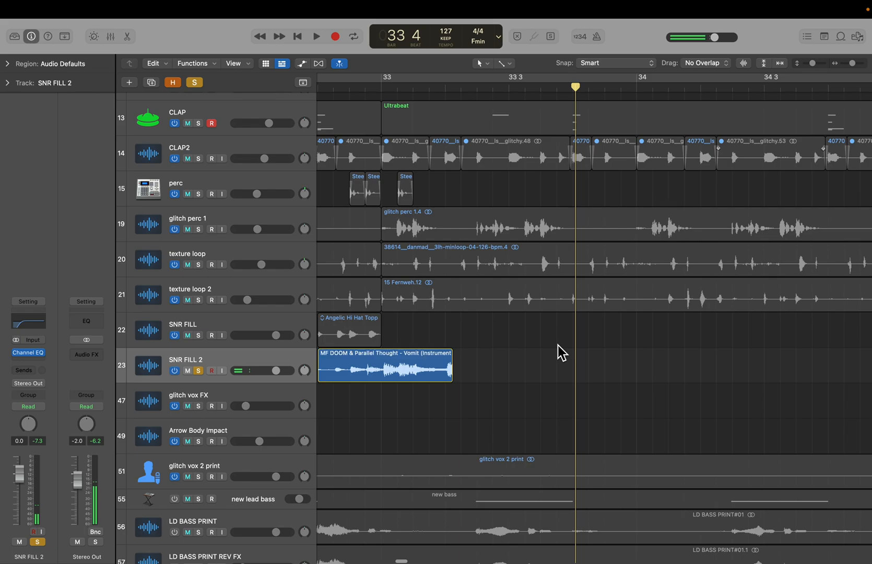
pyautogui.hscroll(-3, 558, 345)
pyautogui.press('super+z')
pyautogui.click(499, 357)
pyautogui.click(198, 369)
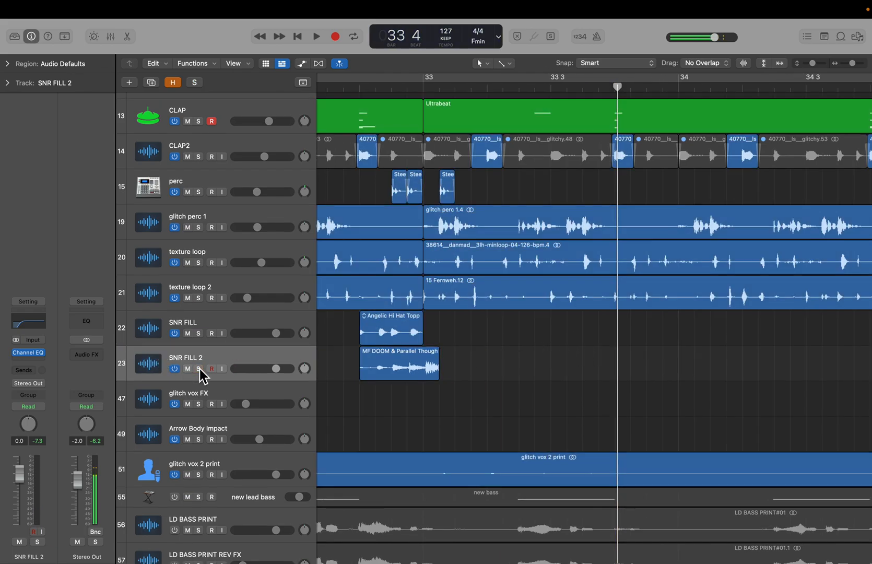
# - Zoom out and scroll down through the arrangement to survey the vocal, bass and texture tracks below the snare fills
pyautogui.press('super+Left')
pyautogui.press('super+Left')
pyautogui.press('super+Left')
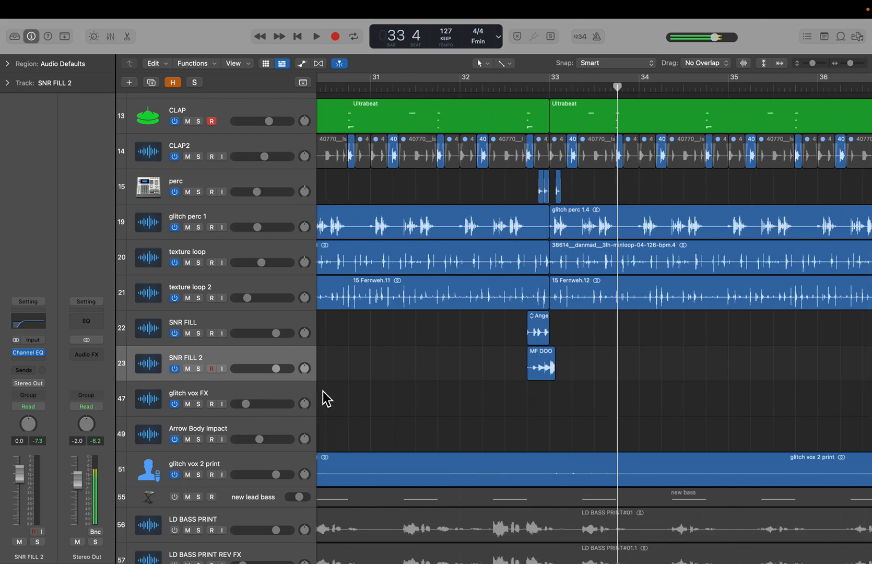
pyautogui.hscroll(-2, 323, 392)
pyautogui.press('super+Left')
pyautogui.press('super+Left')
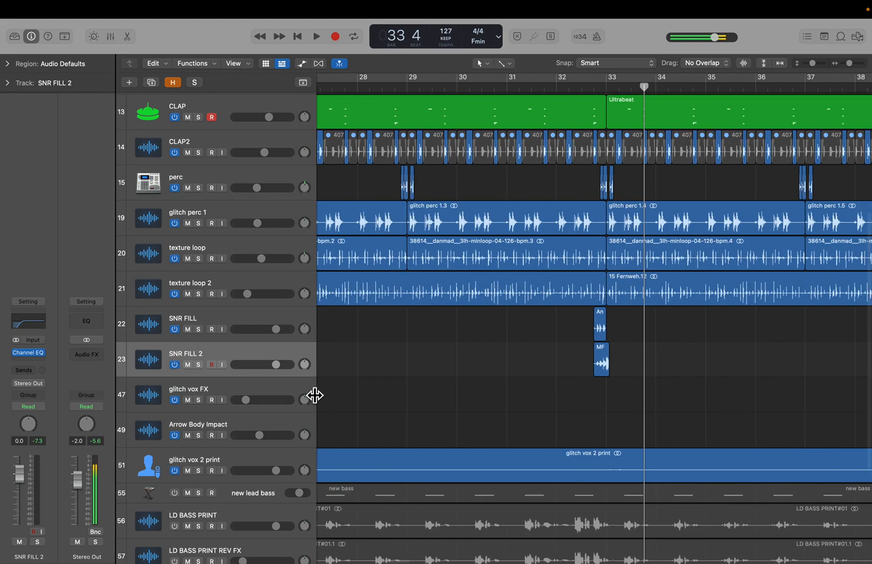
pyautogui.press('super+Left')
pyautogui.press('super+Left')
pyautogui.press('super+Left')
pyautogui.press('super+Left')
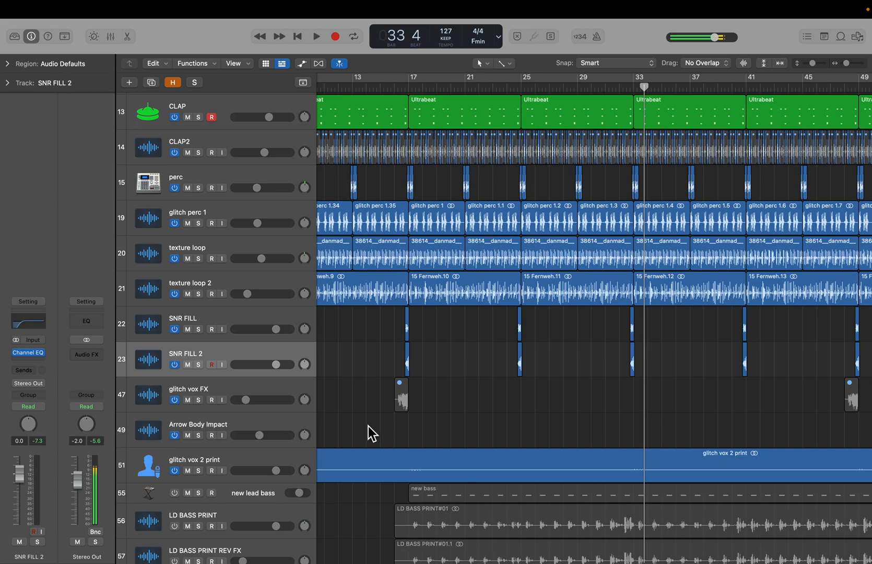
pyautogui.hscroll(-2, 417, 421)
pyautogui.hscroll(-2, 436, 449)
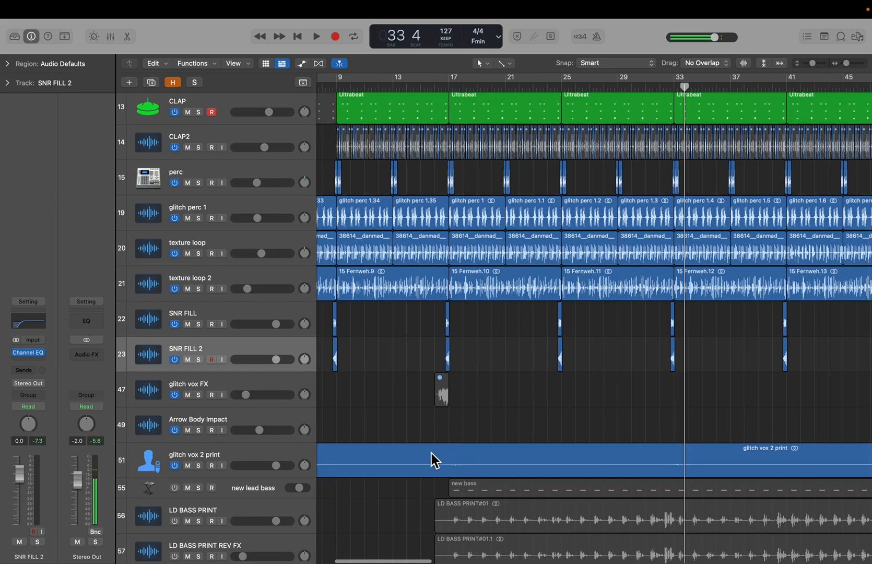
pyautogui.hscroll(-2, 450, 438)
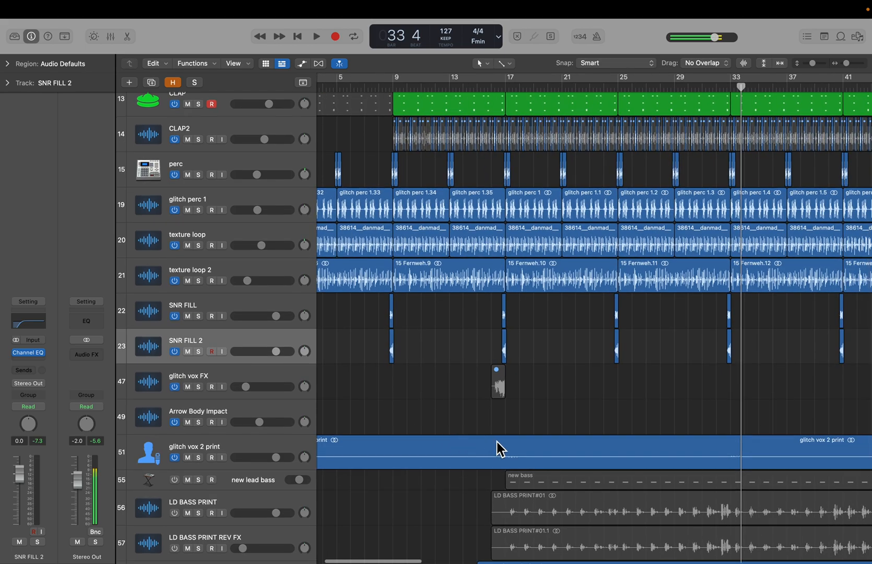
pyautogui.hscroll(10, 497, 441)
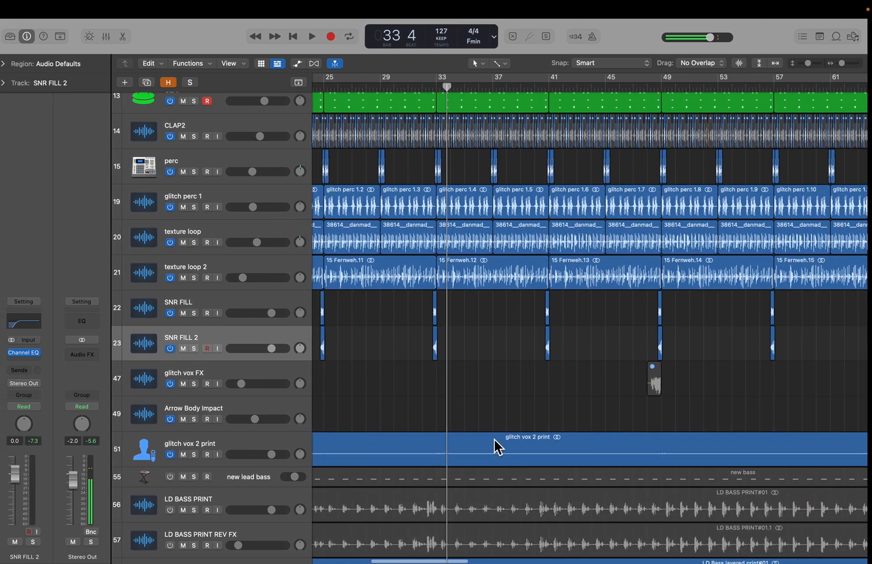
pyautogui.scroll(-5, 494, 440)
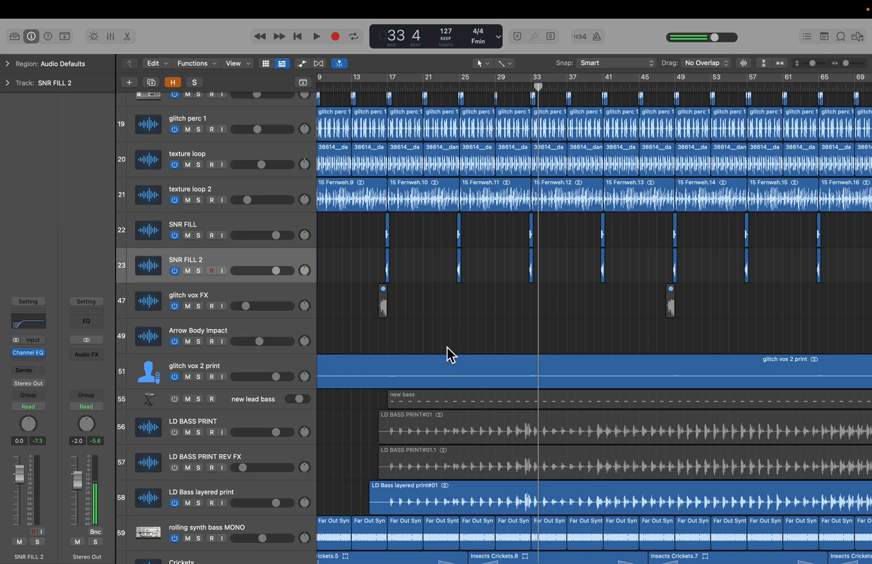
pyautogui.scroll(-5, 447, 347)
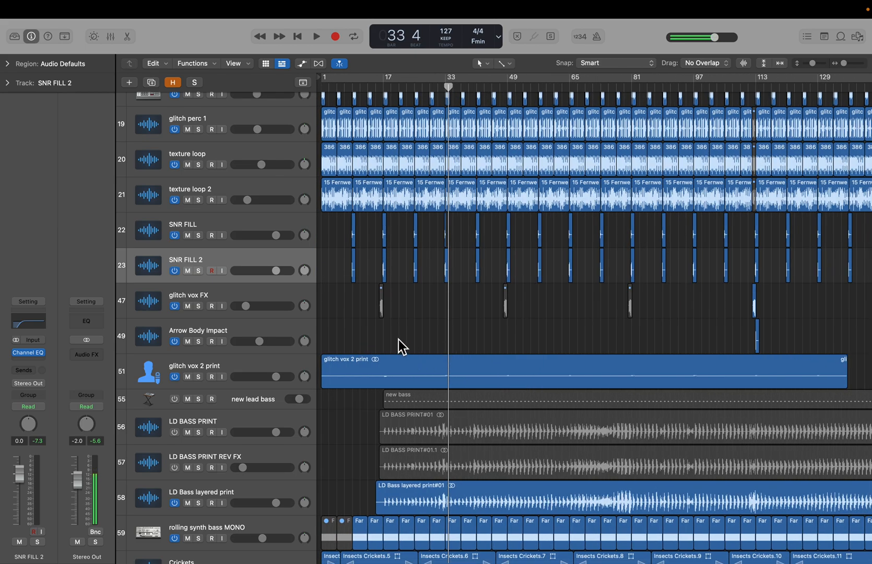
pyautogui.click(233, 372)
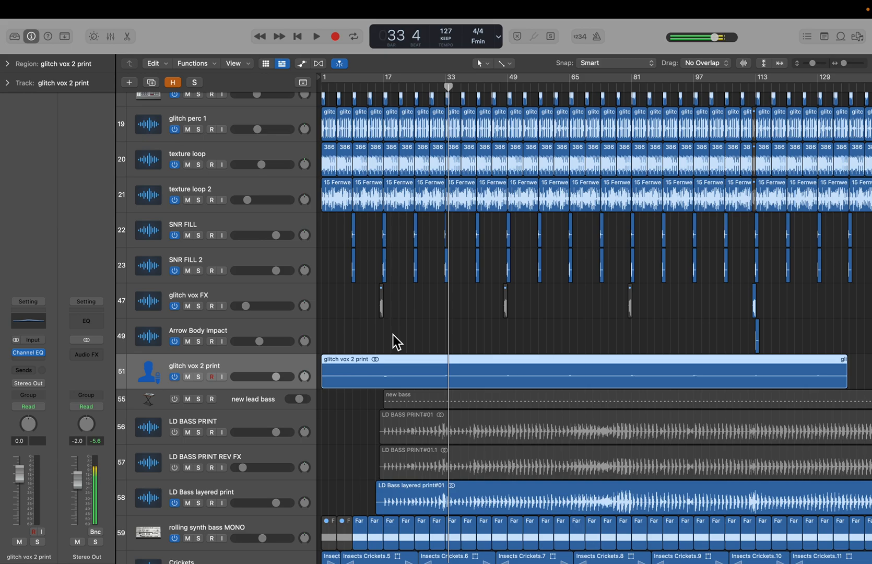
pyautogui.click(200, 380)
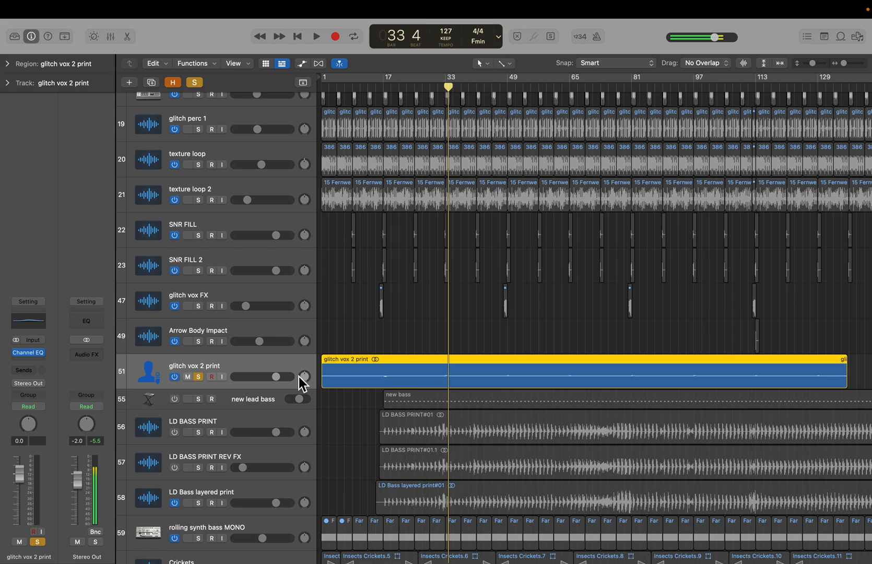
pyautogui.click(199, 379)
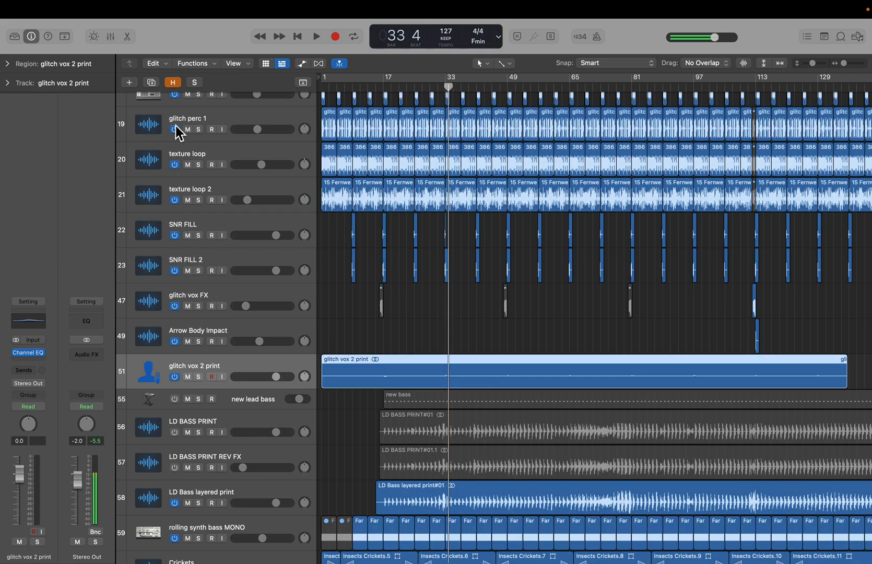
# - Reveal the hidden tracks, zoom in on the glitch vox FX regions, then hide the hidden tracks again
pyautogui.click(173, 82)
pyautogui.scroll(-6, 253, 322)
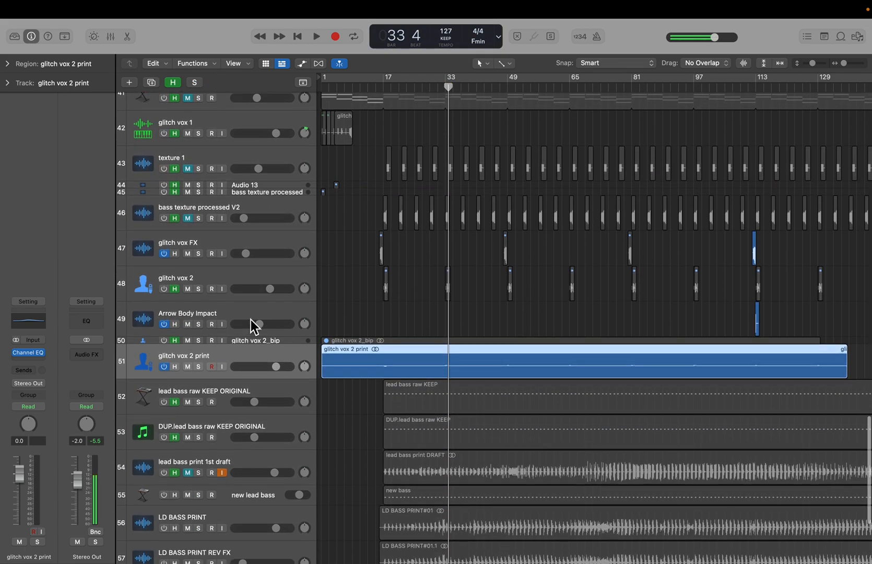
pyautogui.click(256, 341)
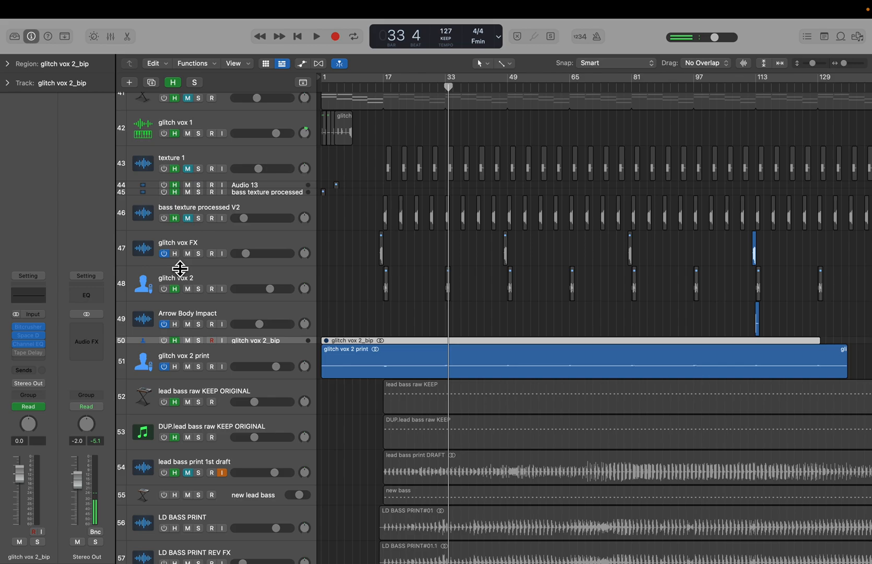
pyautogui.click(216, 242)
pyautogui.press('z')
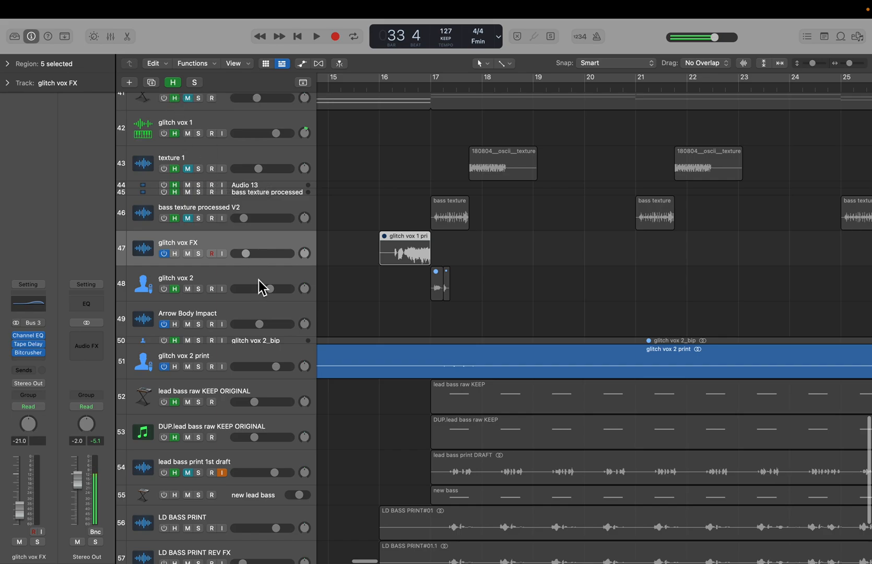
pyautogui.scroll(-5, 399, 366)
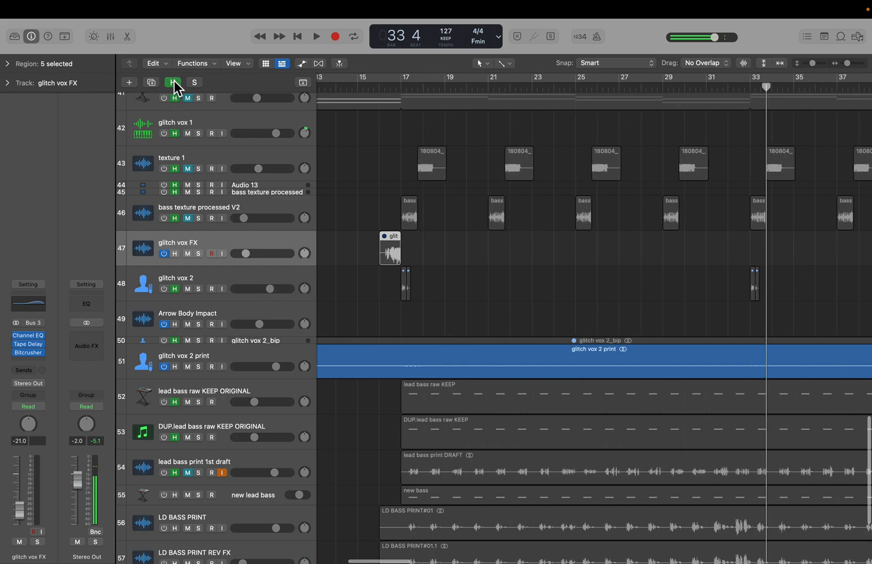
pyautogui.click(173, 82)
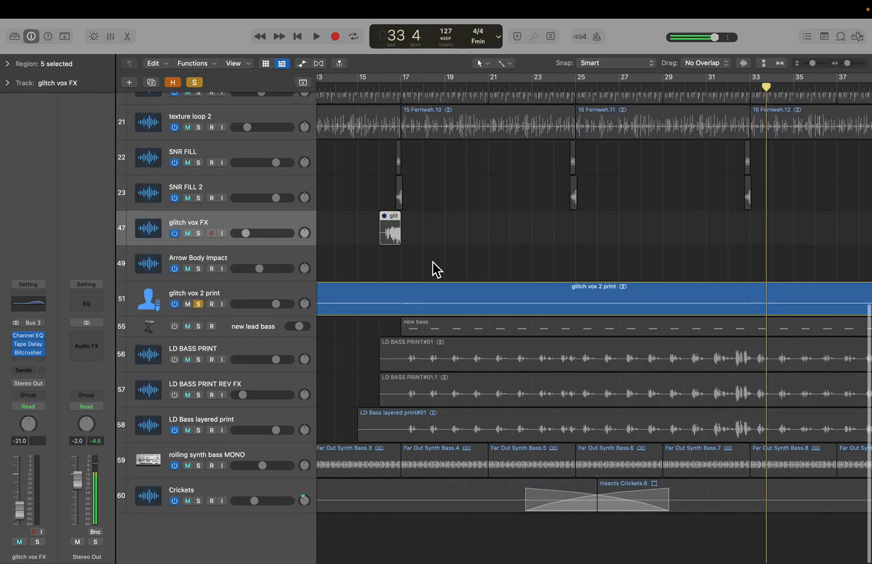
# - Play the arrangement from bar 17 with glitch vox 2 print soloed, then stop playback and unsolo it
pyautogui.click(398, 88)
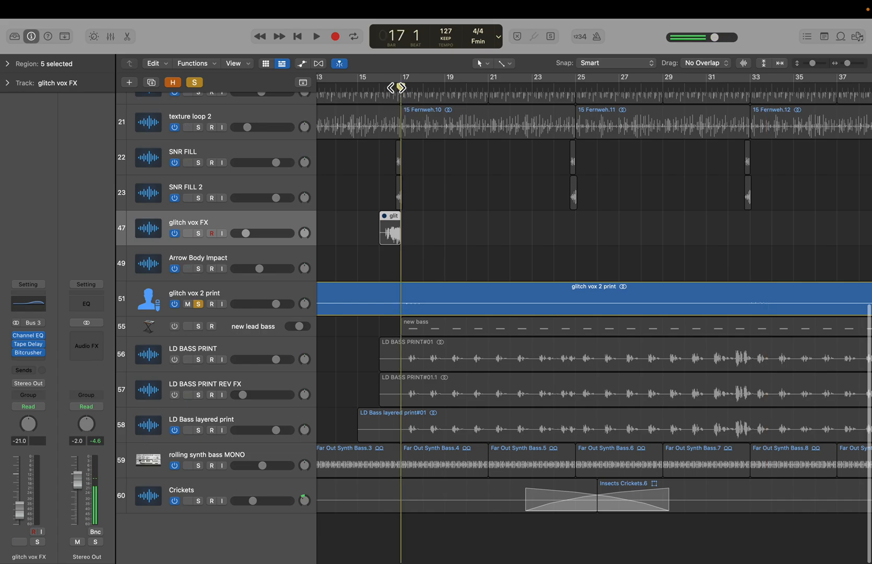
pyautogui.press('space')
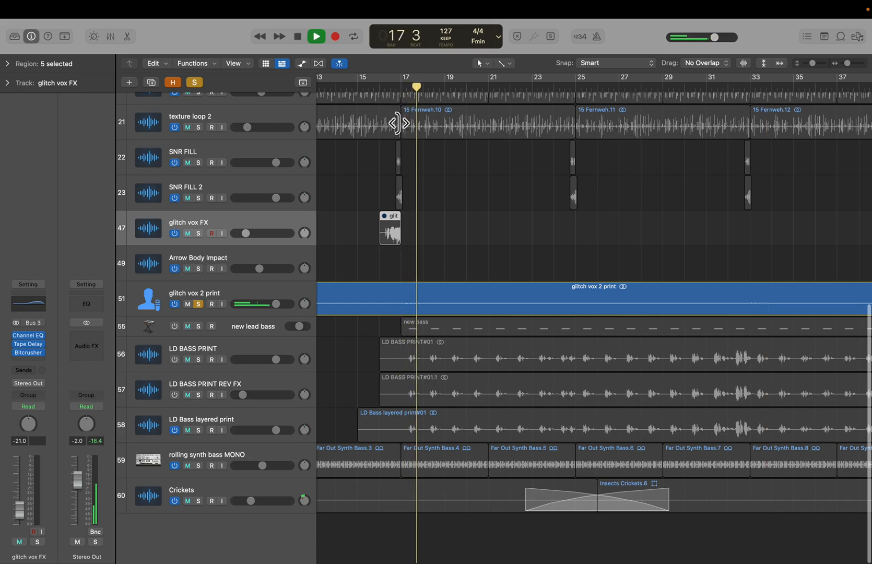
pyautogui.click(247, 295)
pyautogui.press('space')
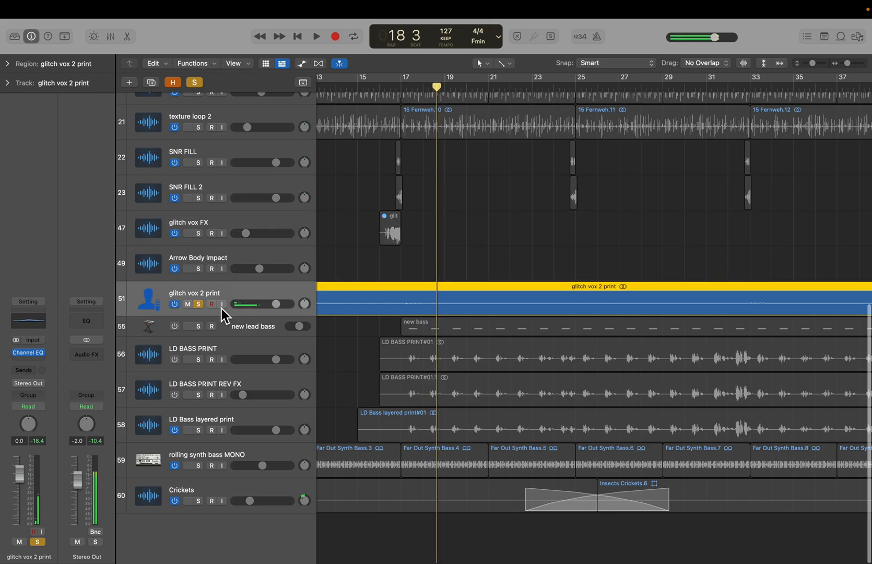
pyautogui.click(201, 304)
# - Show the hidden tracks and open the glitch vox FX track's Tape Delay plugin to inspect its settings, then close it
pyautogui.click(173, 82)
pyautogui.scroll(-3, 244, 199)
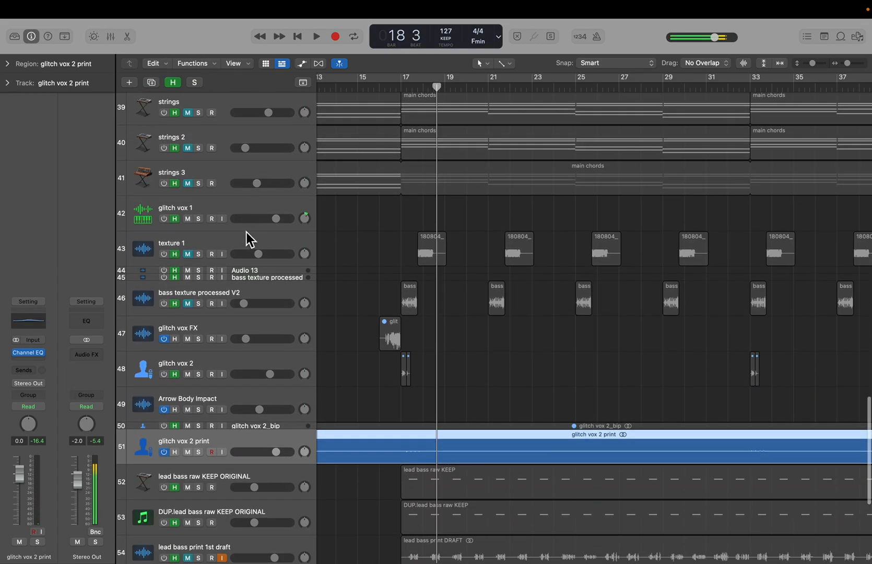
pyautogui.click(194, 333)
pyautogui.click(32, 345)
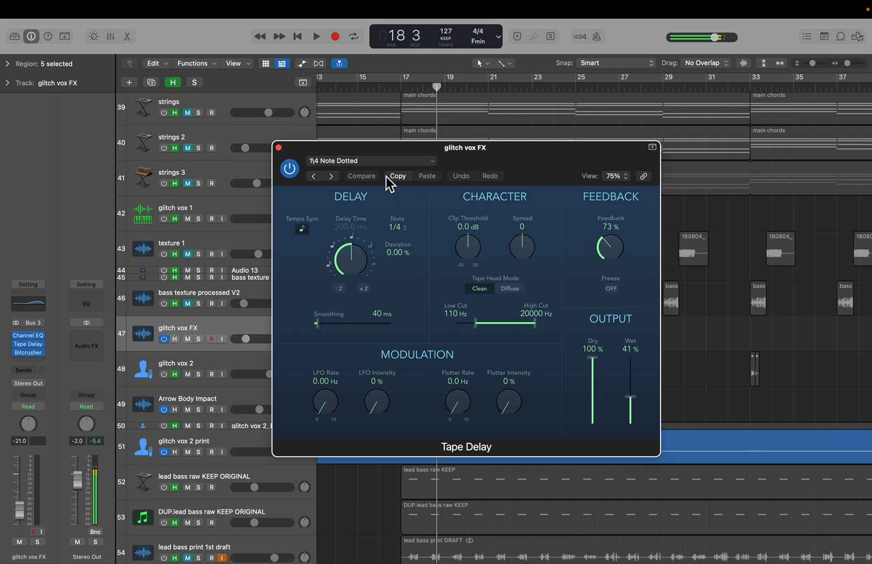
pyautogui.click(280, 148)
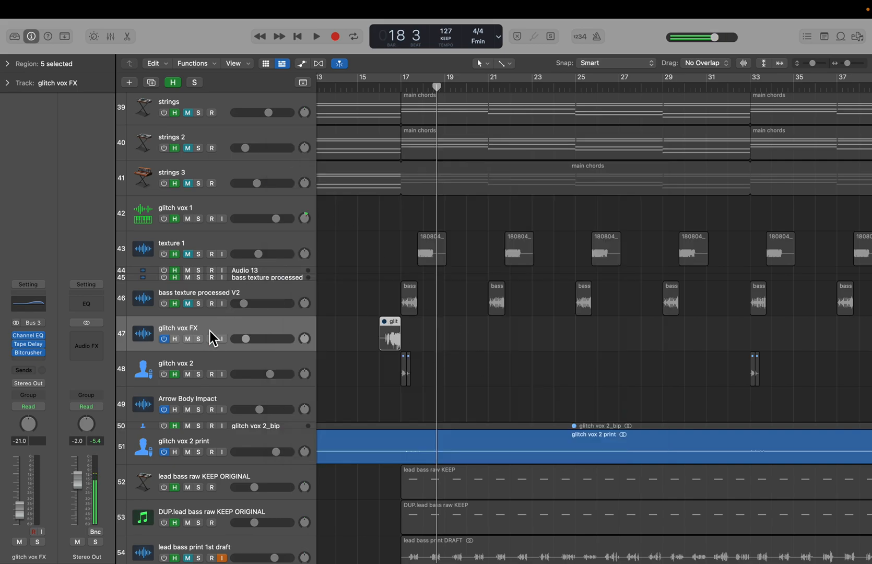
# - Check the glitch vox 2 and glitch vox 2_bip channels, then hide the hidden tracks and zoom out to the whole arrangement
pyautogui.click(219, 374)
pyautogui.click(247, 428)
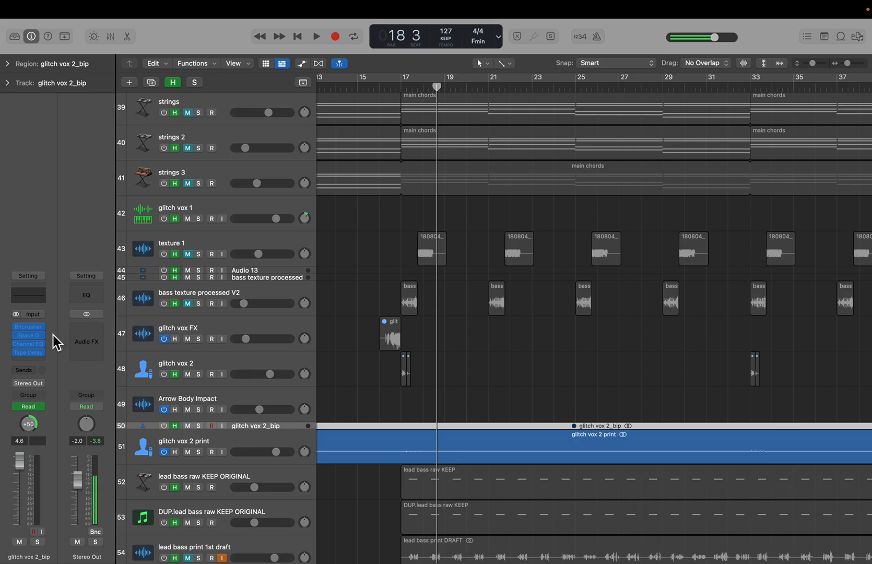
pyautogui.click(173, 82)
pyautogui.press('z')
pyautogui.press('super+Left')
pyautogui.press('super+Left')
pyautogui.press('super+Left')
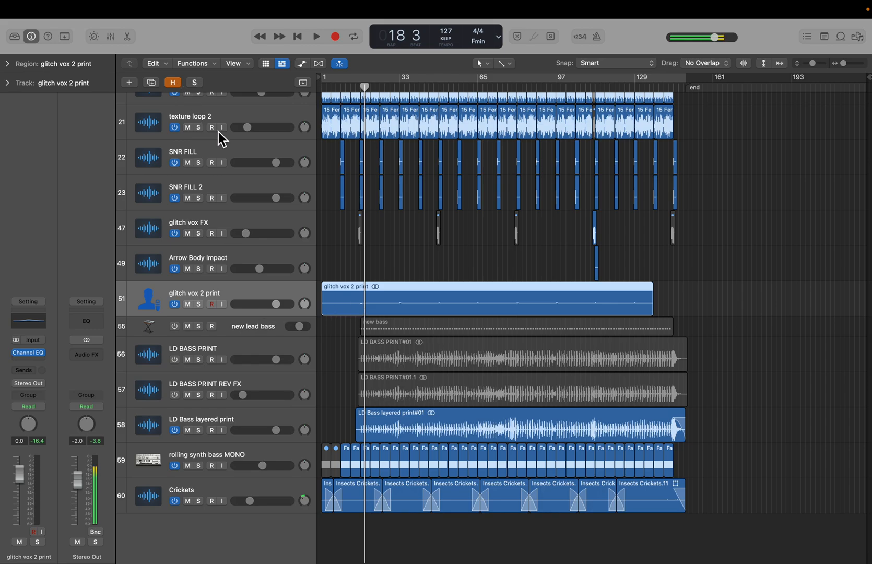
pyautogui.scroll(10, 236, 292)
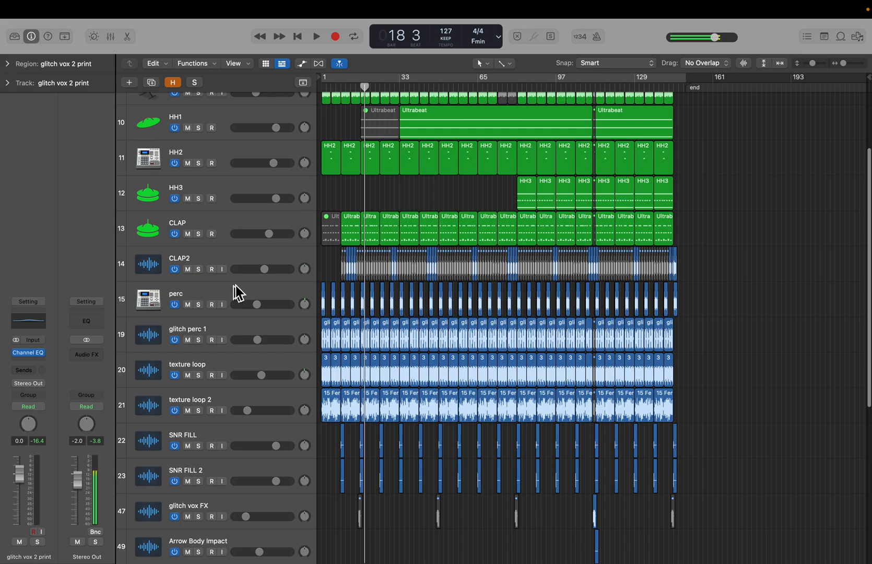
pyautogui.scroll(4, 234, 297)
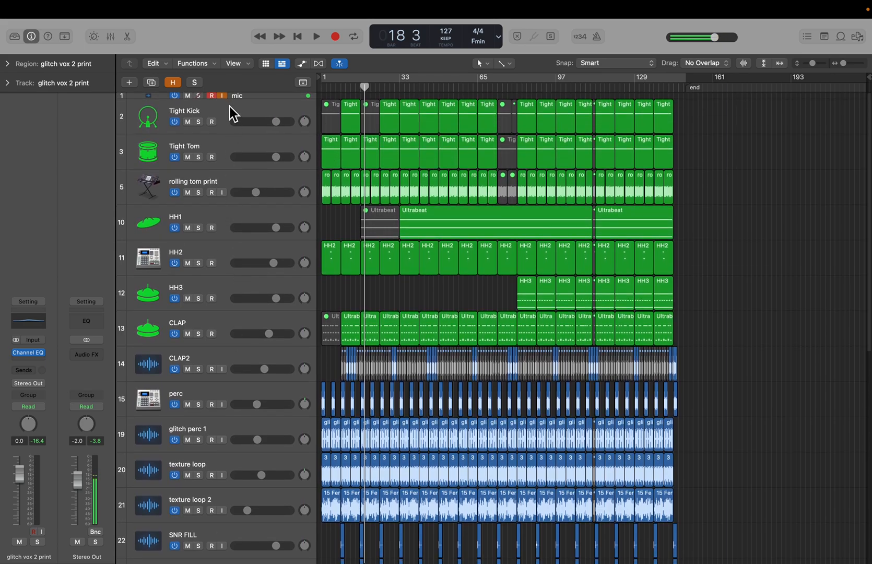
# - Select all regions, solo them and play the arrangement from bar 83, then stop and clear the solo
pyautogui.press('super+a')
pyautogui.click(522, 85)
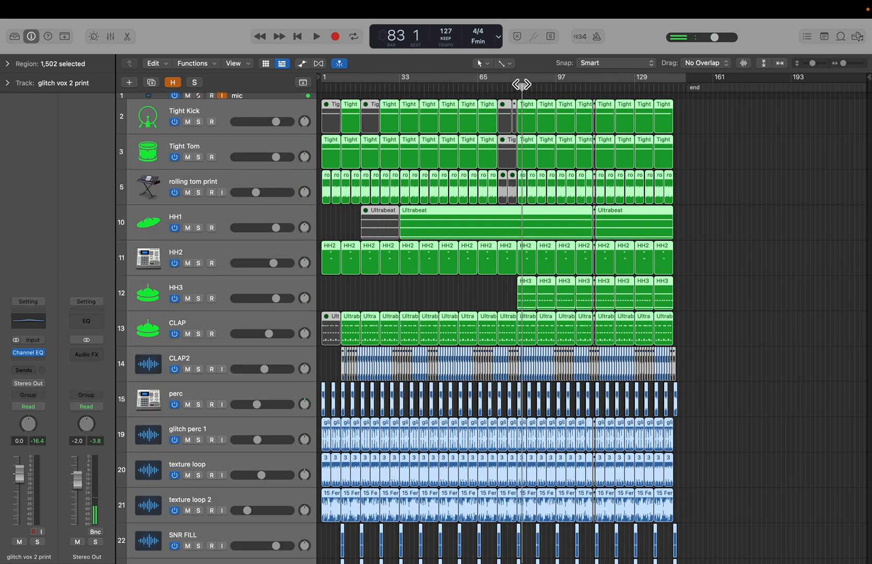
pyautogui.hotkey('ctrl', 's')
pyautogui.press('space')
pyautogui.scroll(-10, 507, 245)
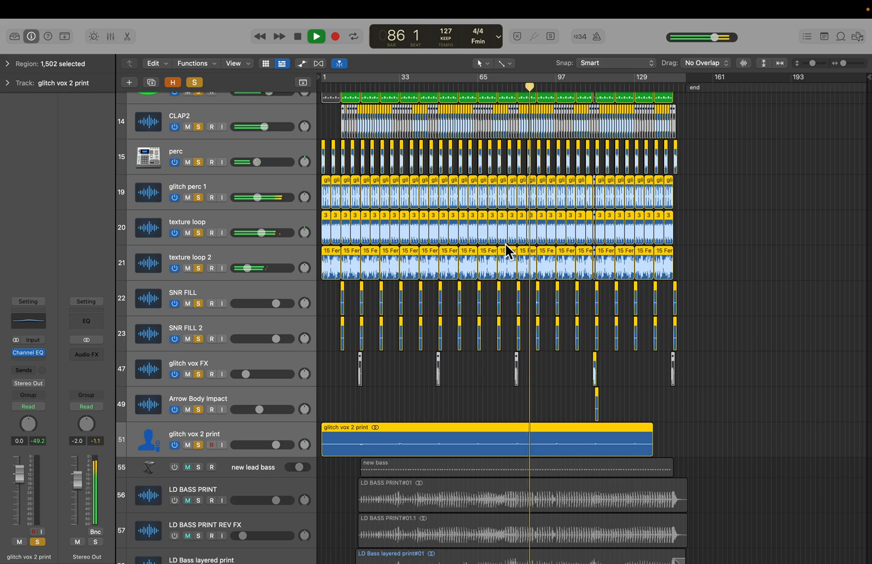
pyautogui.scroll(10, 430, 286)
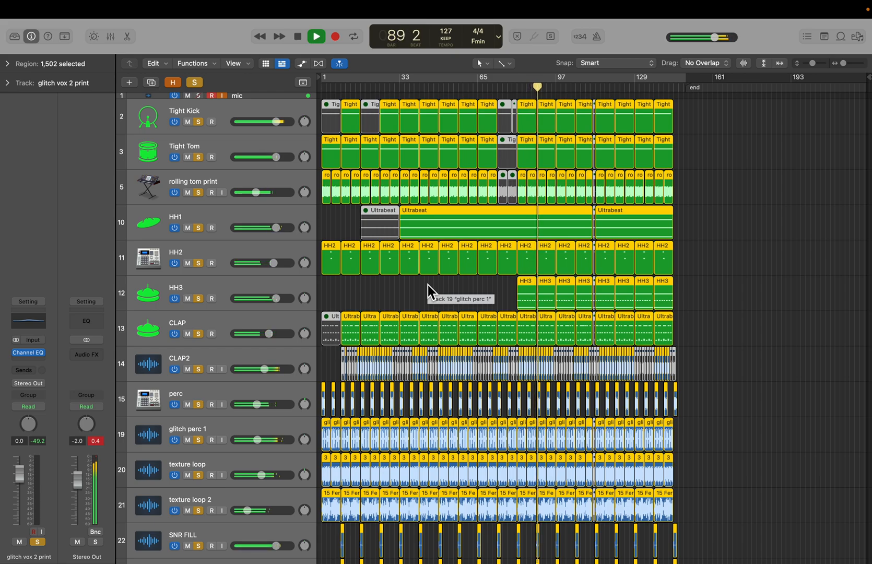
pyautogui.press('space')
pyautogui.click(193, 82)
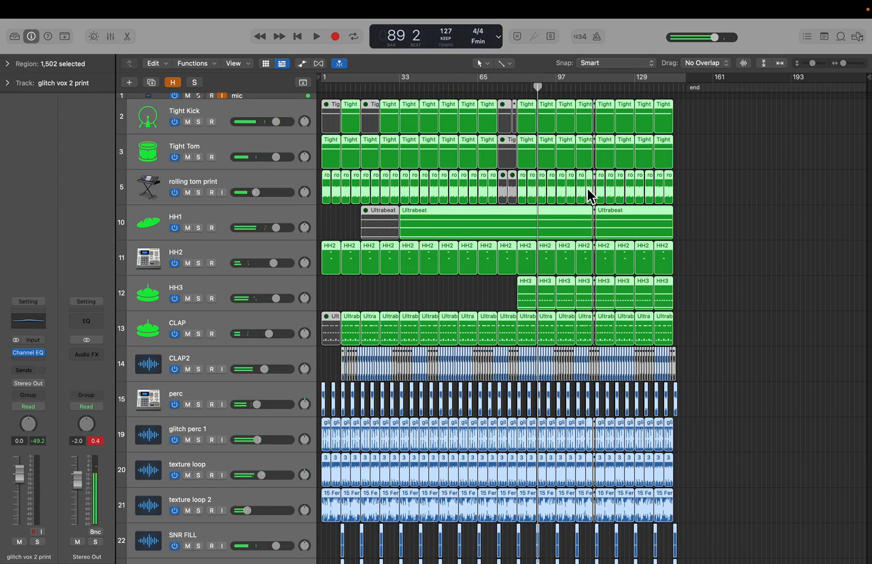
# - Set the playhead to bar 112 and zoom in to browse the drum and texture regions across the arrangement
pyautogui.click(595, 85)
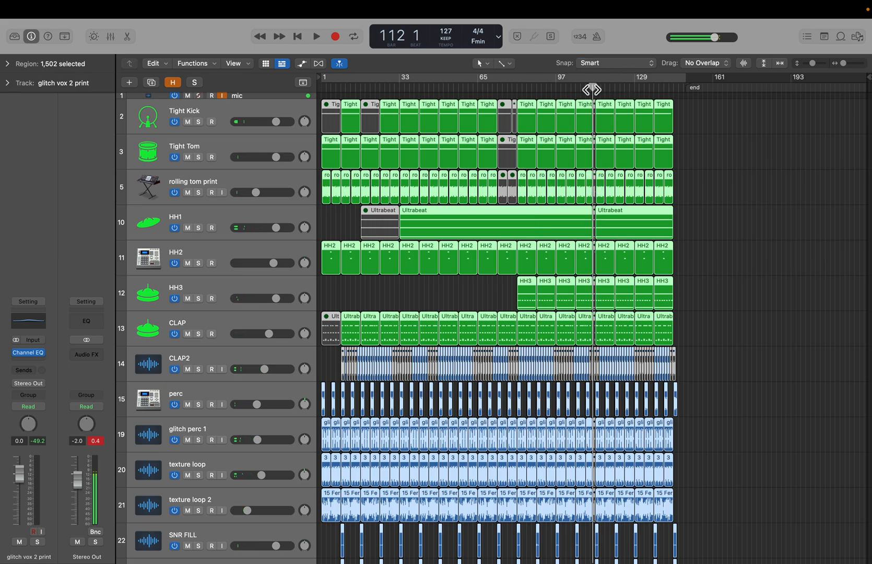
pyautogui.press('z')
pyautogui.hscroll(20, 567, 175)
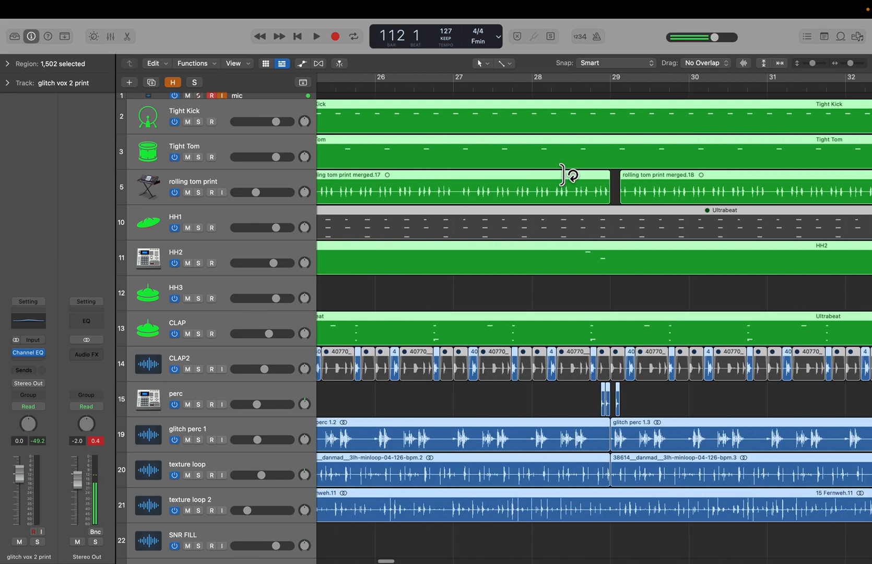
pyautogui.hscroll(5, 570, 174)
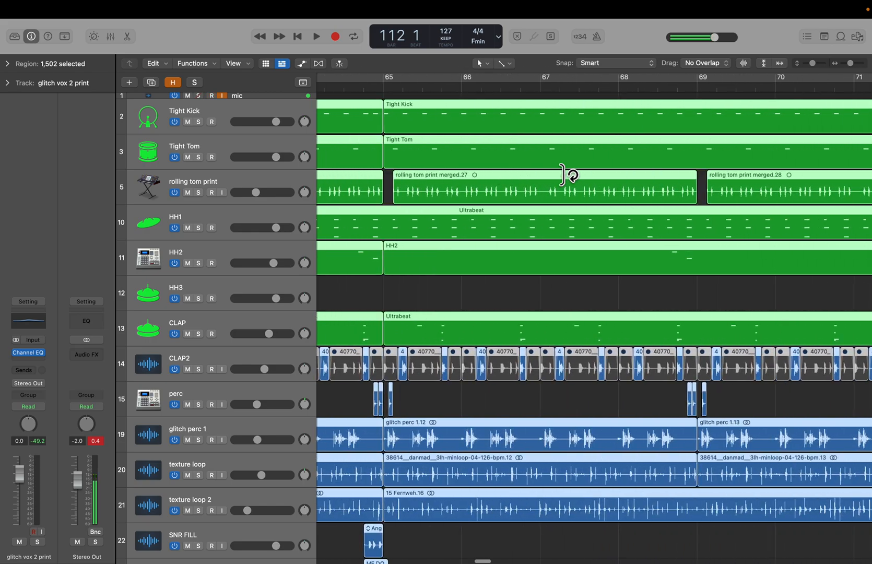
pyautogui.press('z')
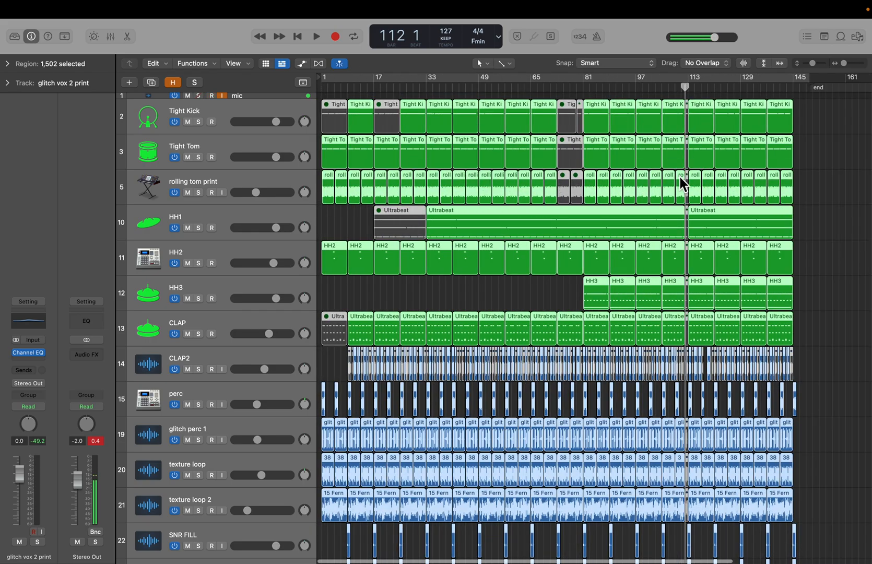
pyautogui.press('z')
pyautogui.hscroll(20, 679, 181)
pyautogui.hscroll(20, 679, 181)
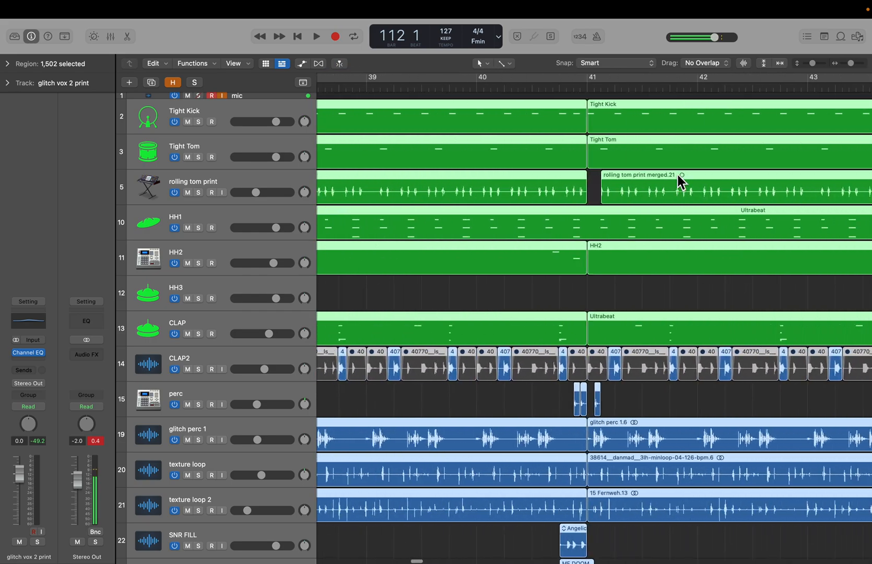
pyautogui.hscroll(20, 679, 182)
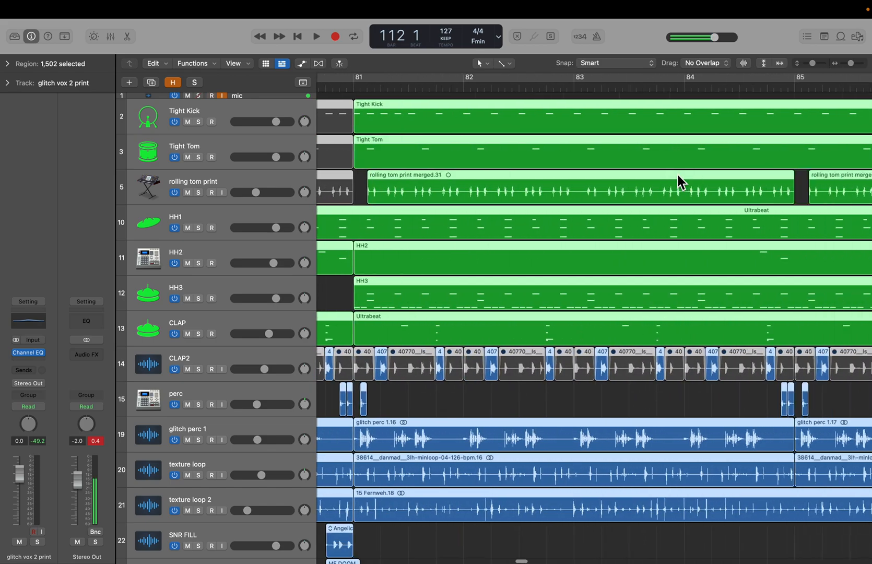
pyautogui.hscroll(8, 679, 181)
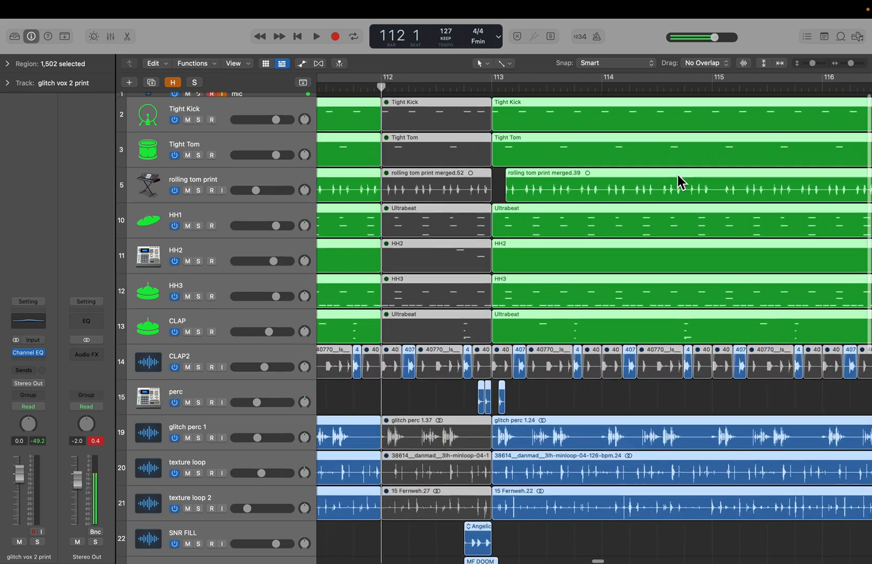
pyautogui.hscroll(-3, 544, 140)
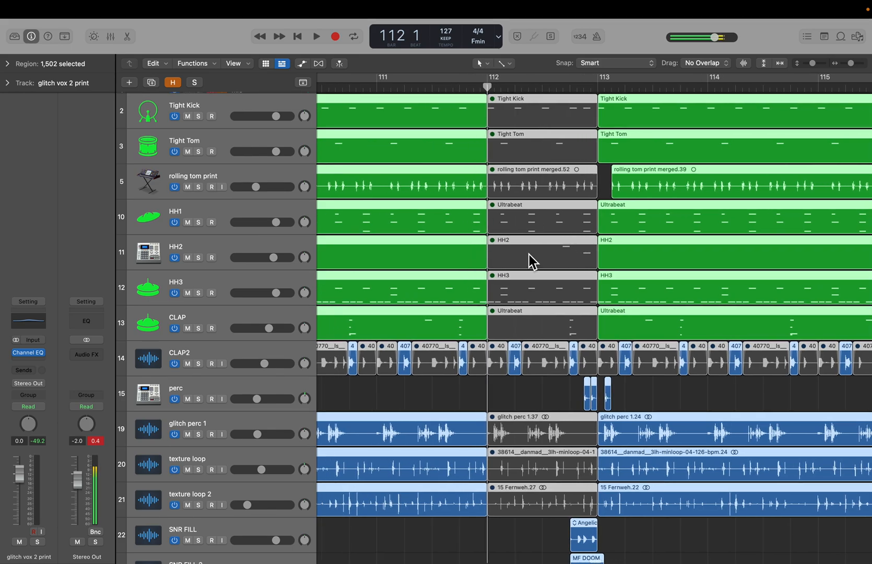
# - Examine the fill and vocal regions around bar 112, selecting the SNR FILL, glitch vox FX and glitch vox 2 print tracks
pyautogui.click(527, 405)
pyautogui.scroll(-1, 504, 405)
pyautogui.scroll(-10, 504, 405)
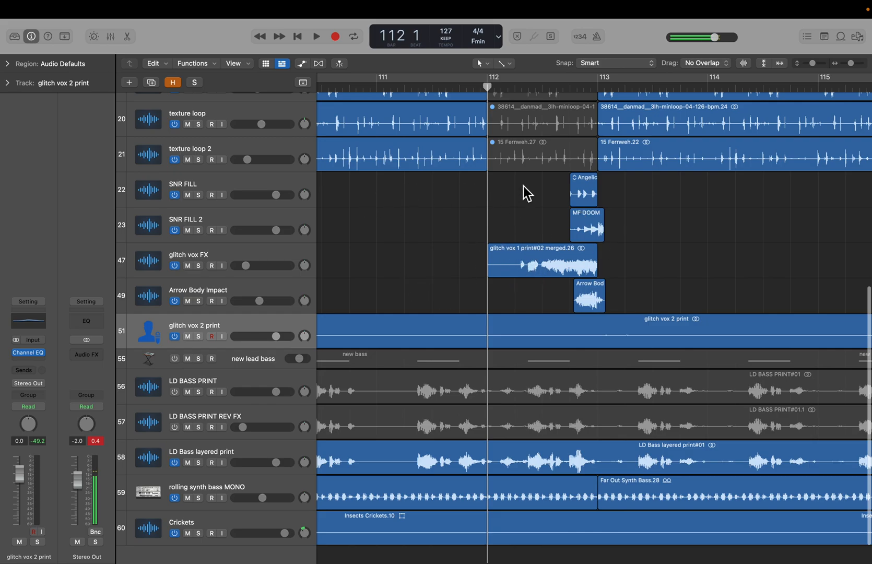
pyautogui.press('super+Left')
pyautogui.press('super+Left')
pyautogui.press('super+Left')
pyautogui.scroll(3, 438, 246)
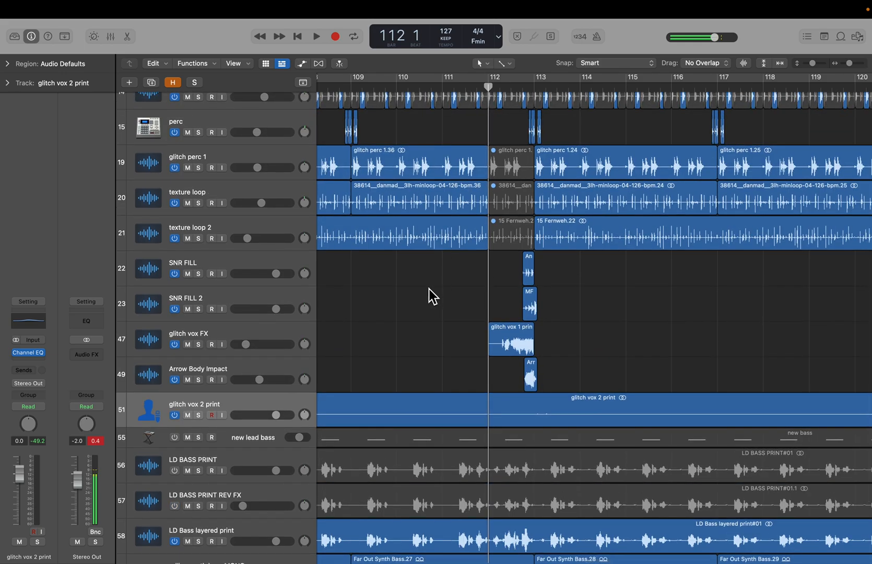
pyautogui.click(214, 269)
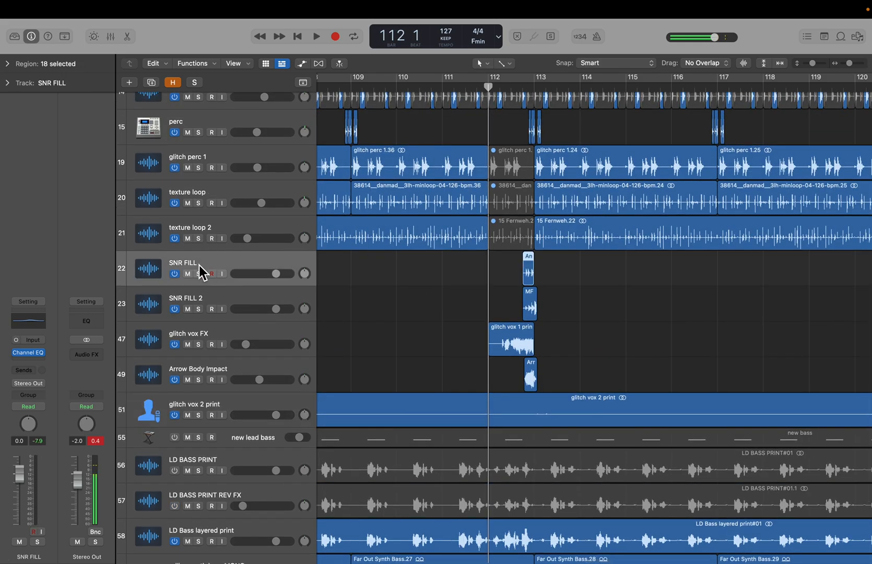
pyautogui.click(211, 340)
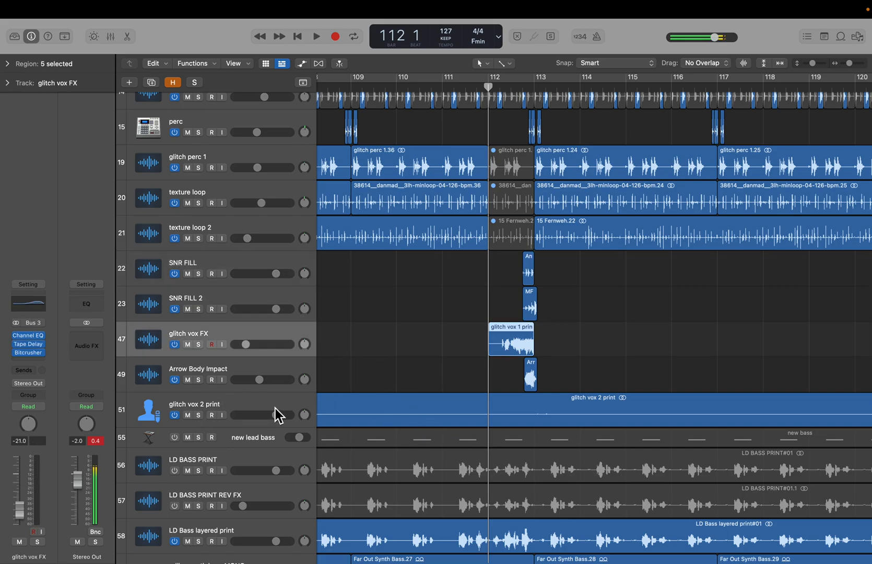
pyautogui.click(522, 418)
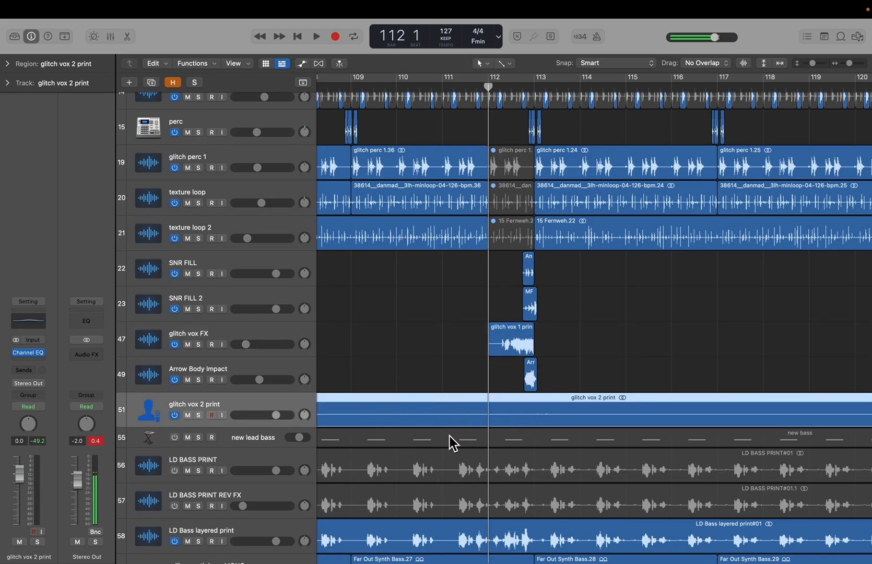
# - Select the glitch vox FX track and zoom in on its region around bar 112 to inspect it
pyautogui.click(227, 332)
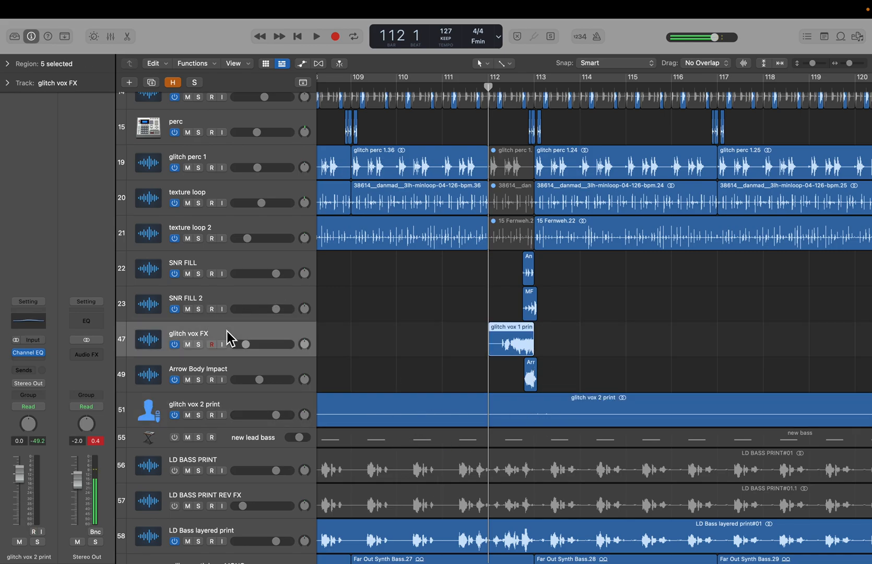
pyautogui.press('z')
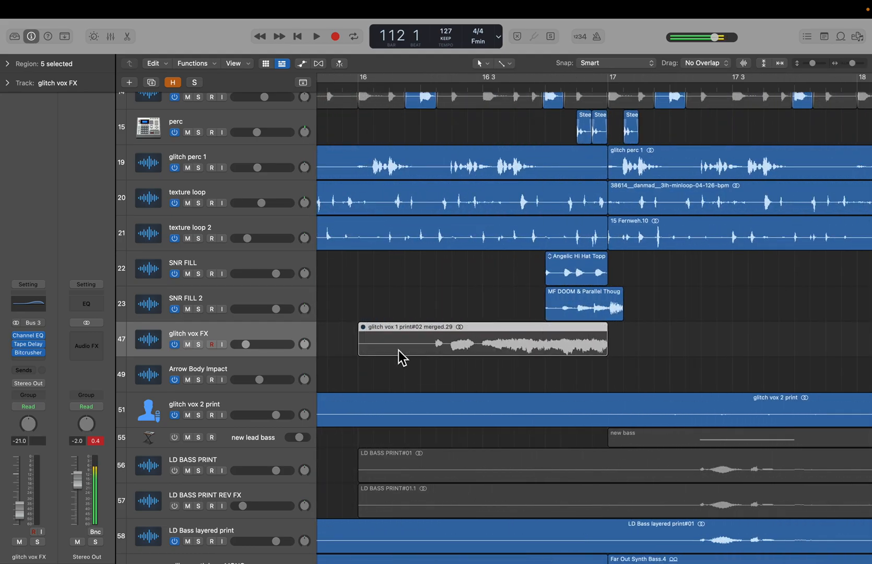
pyautogui.hscroll(20, 398, 351)
pyautogui.scroll(-5, 401, 353)
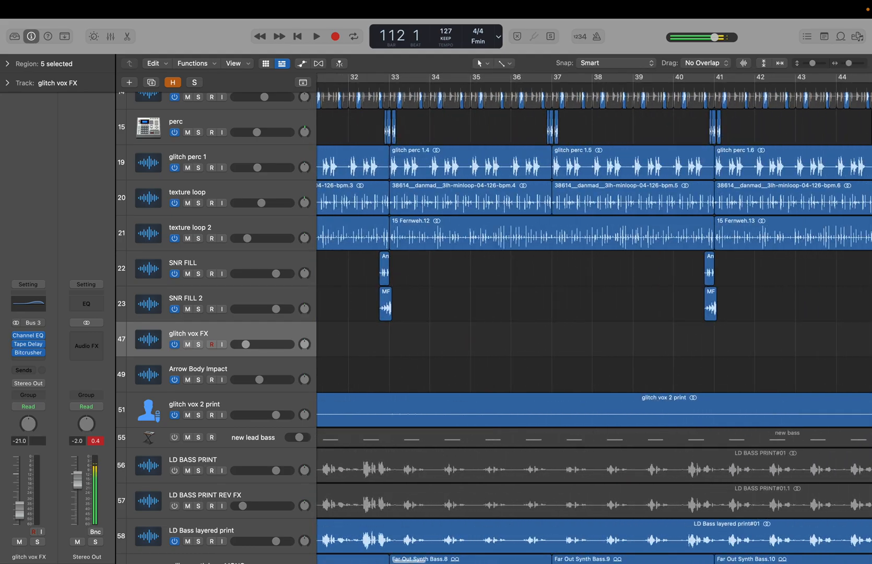
pyautogui.scroll(-10, 398, 352)
pyautogui.click(646, 369)
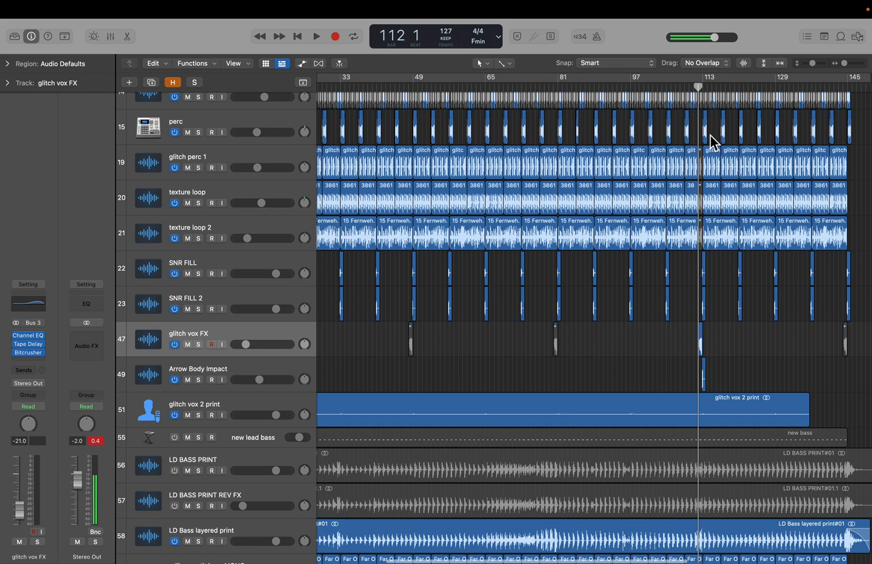
pyautogui.scroll(10, 711, 289)
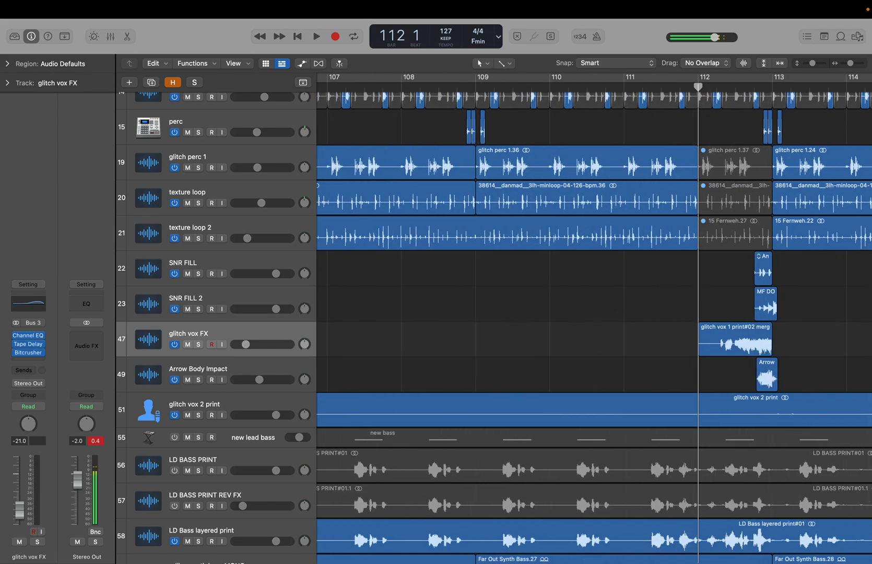
pyautogui.hscroll(10, 670, 372)
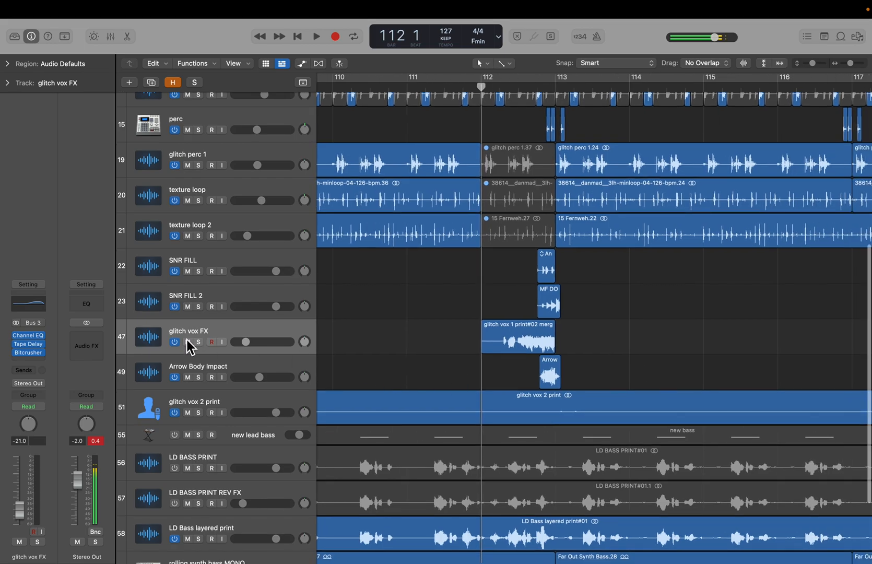
# - Solo the glitch vox FX track, play a few beats around bar 112, stop and clear the solo
pyautogui.click(197, 342)
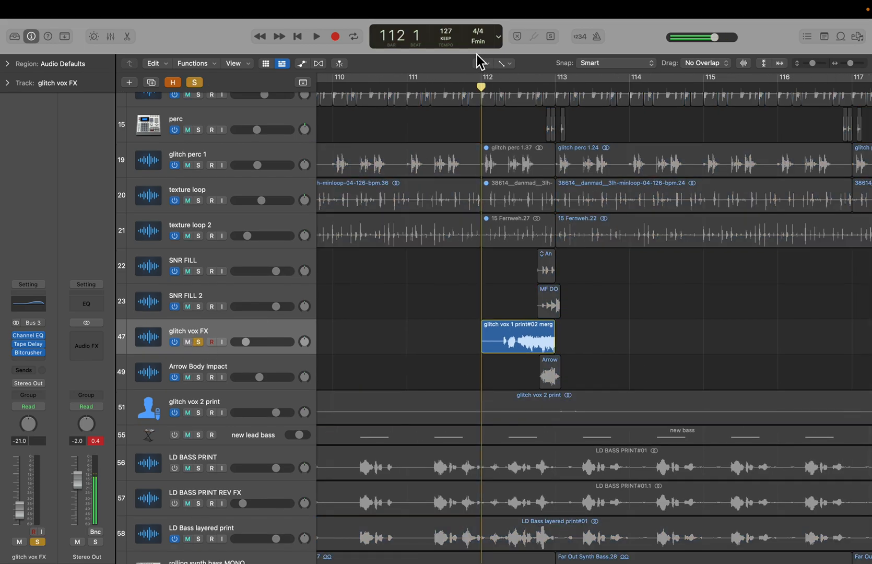
pyautogui.press('space')
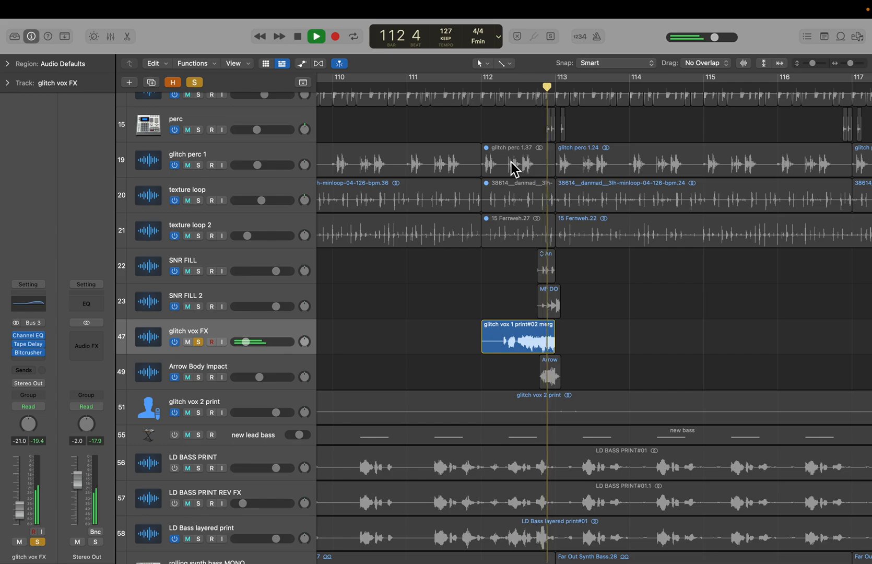
pyautogui.press('space')
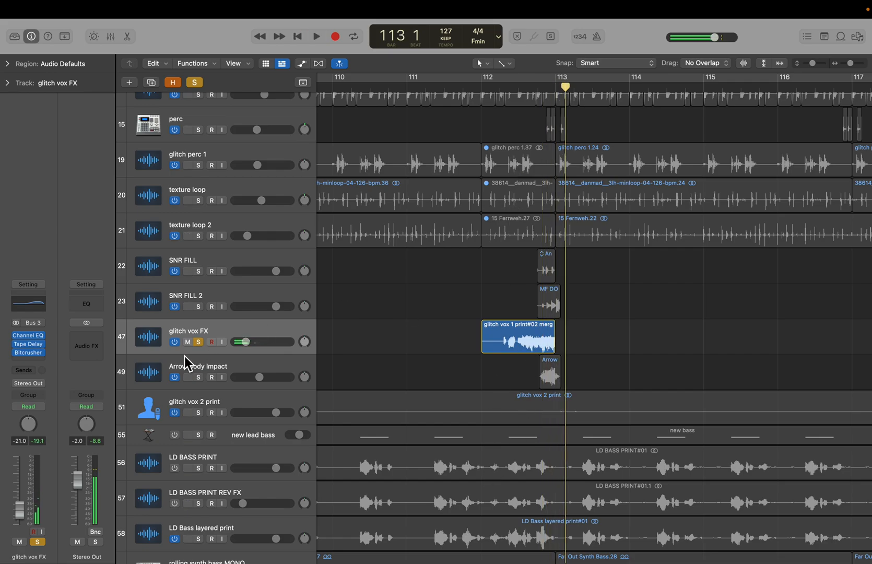
pyautogui.click(198, 341)
pyautogui.click(841, 36)
pyautogui.click(842, 38)
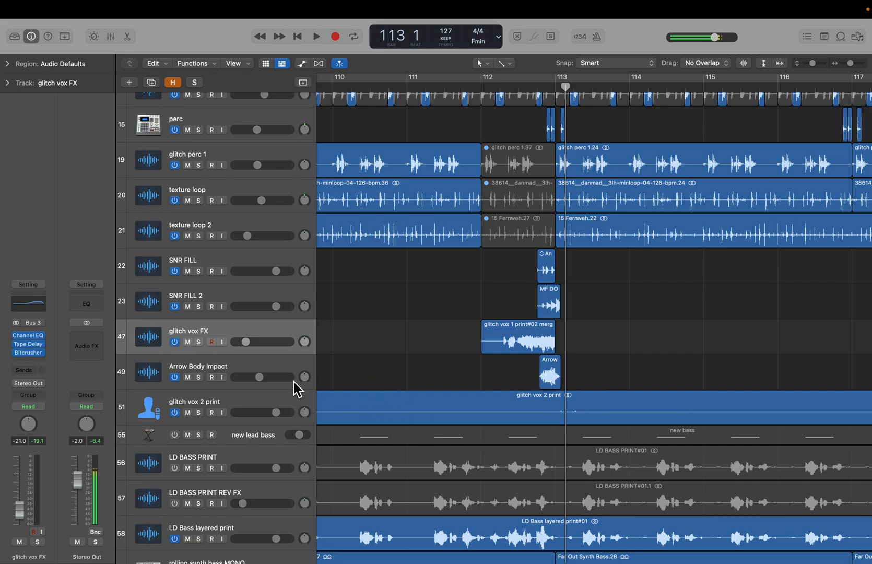
# - Solo the Arrow Body Impact track, play it from bar 112, then stop and clear the solo
pyautogui.click(222, 369)
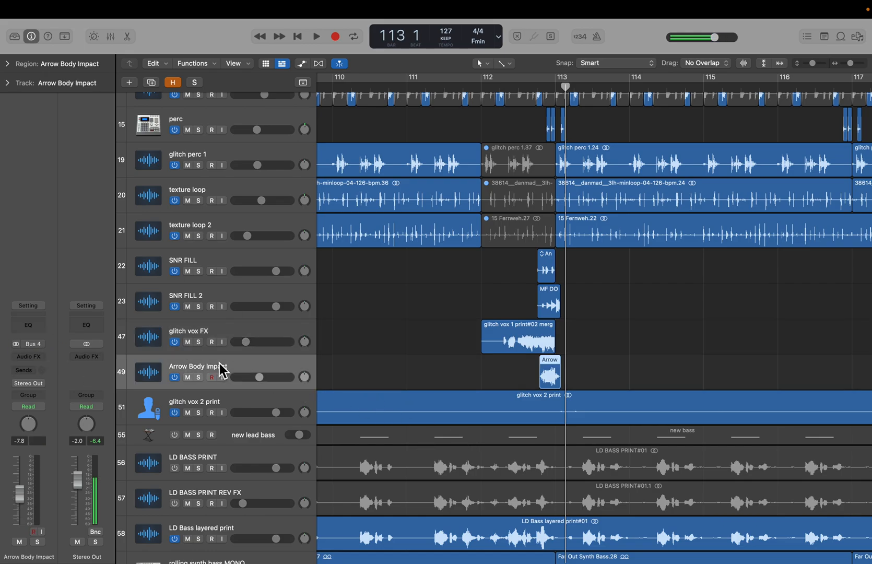
pyautogui.click(198, 377)
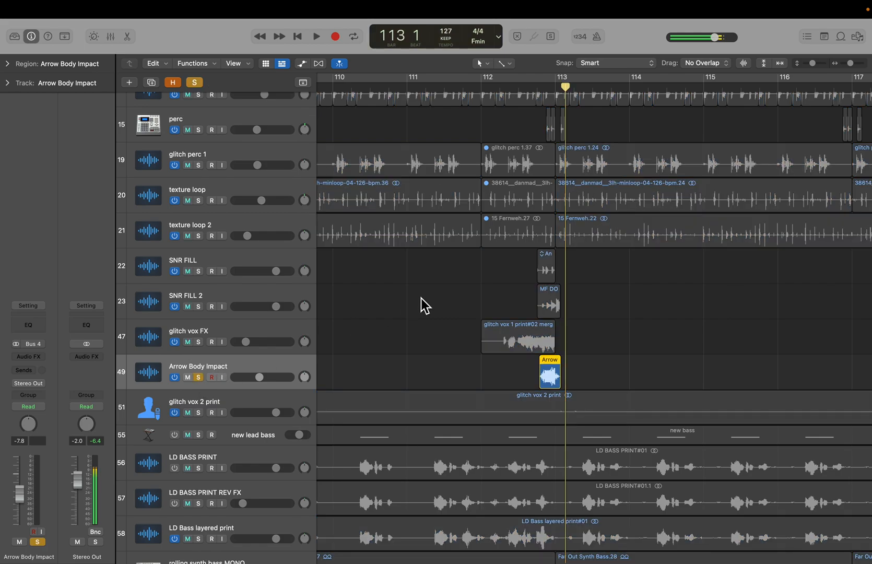
pyautogui.click(500, 90)
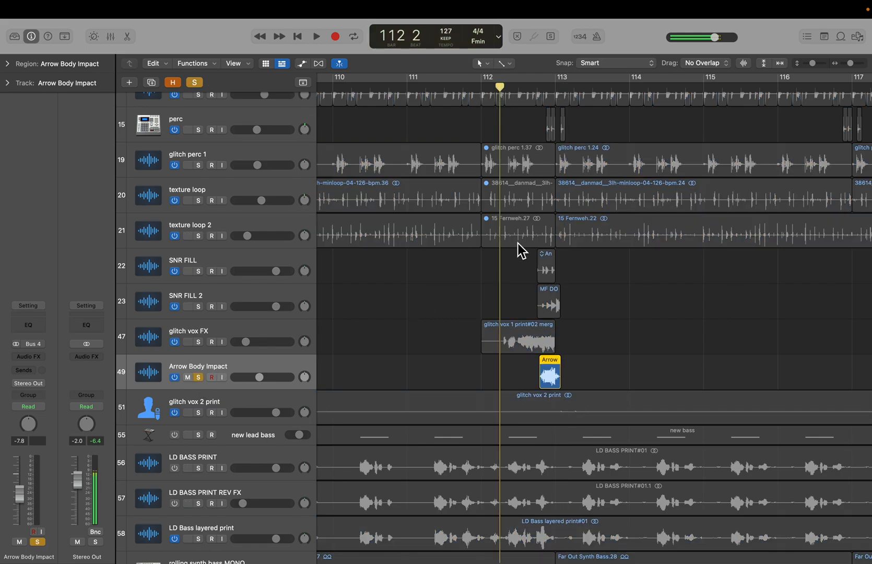
pyautogui.press('space')
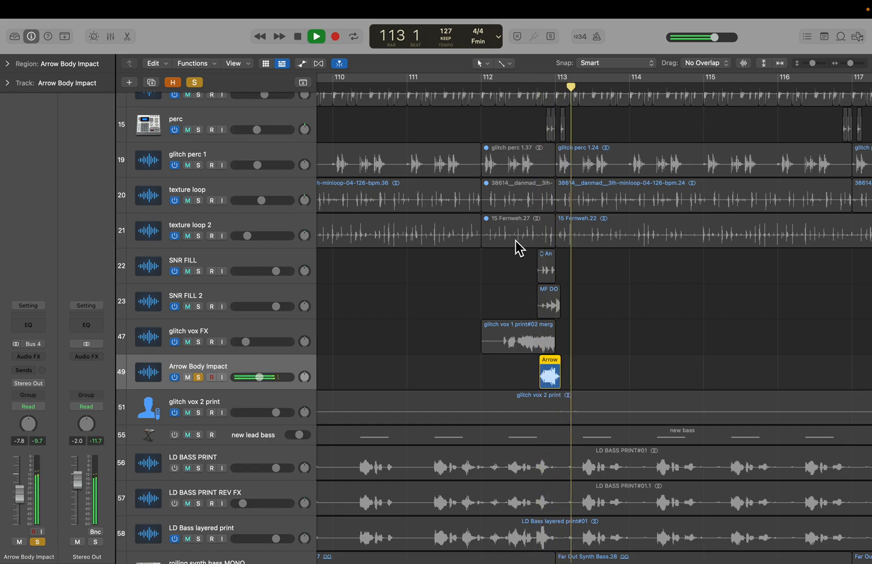
pyautogui.press('space')
pyautogui.click(199, 377)
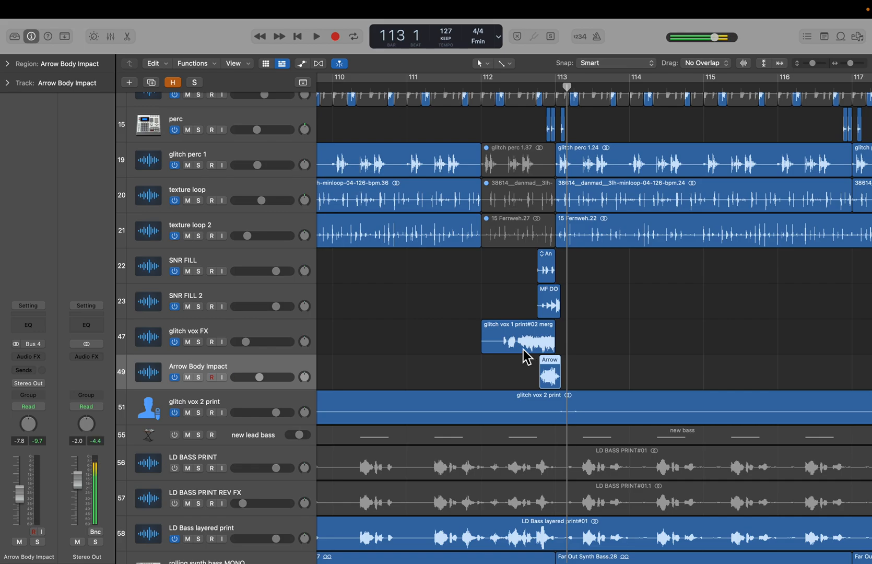
# - Browse the full track list and arrangement, then select the new lead bass track to check its instrument and plugins
pyautogui.scroll(8, 534, 334)
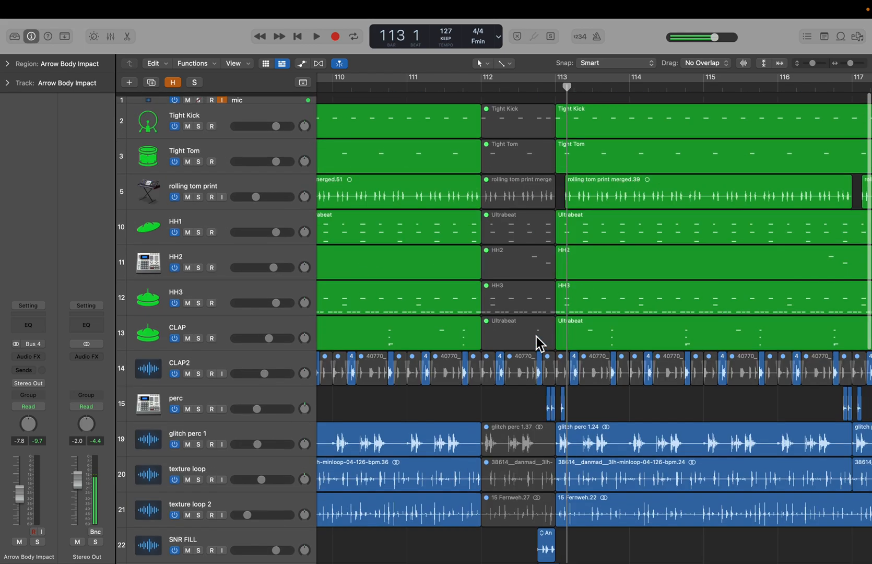
pyautogui.scroll(-5, 534, 335)
pyautogui.scroll(-2, 533, 335)
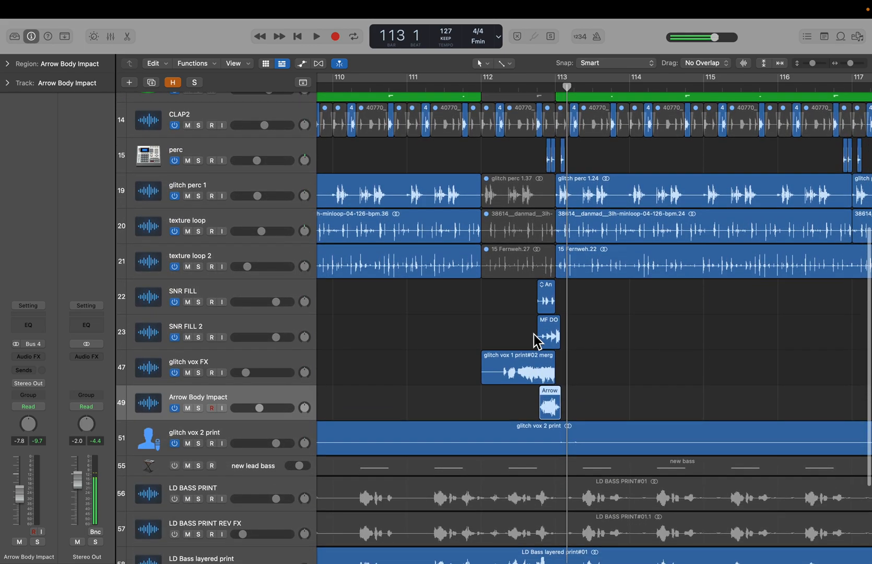
pyautogui.scroll(-5, 535, 338)
pyautogui.scroll(-6, 536, 342)
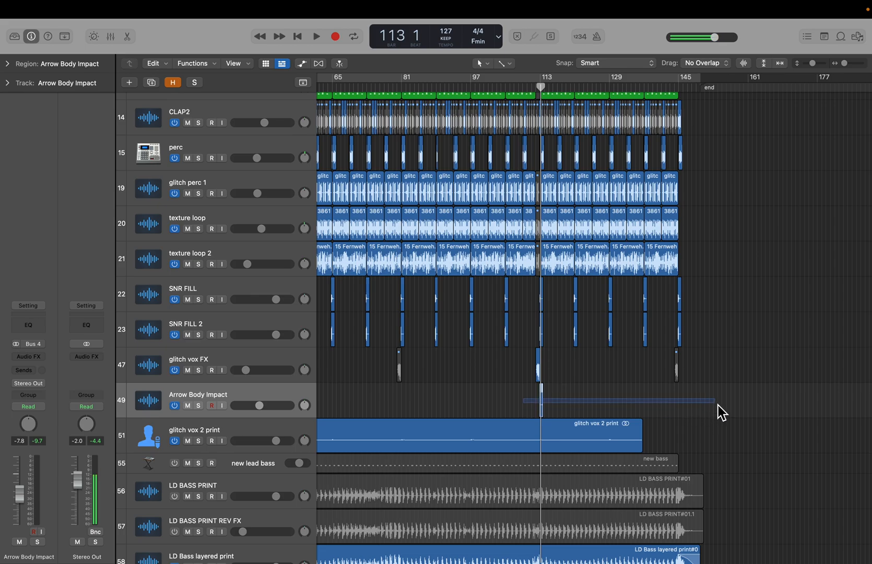
pyautogui.scroll(6, 715, 406)
pyautogui.scroll(-12, 602, 373)
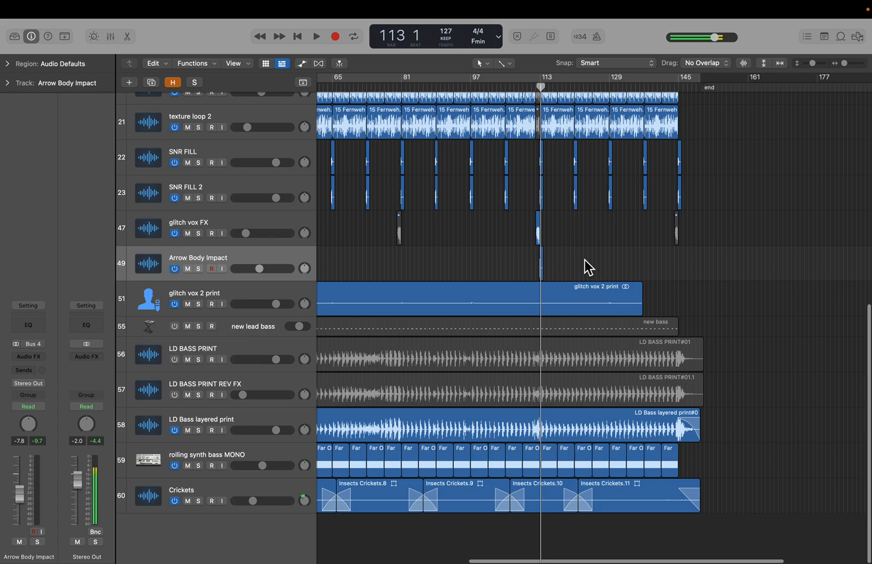
pyautogui.scroll(5, 584, 260)
pyautogui.scroll(1, 584, 260)
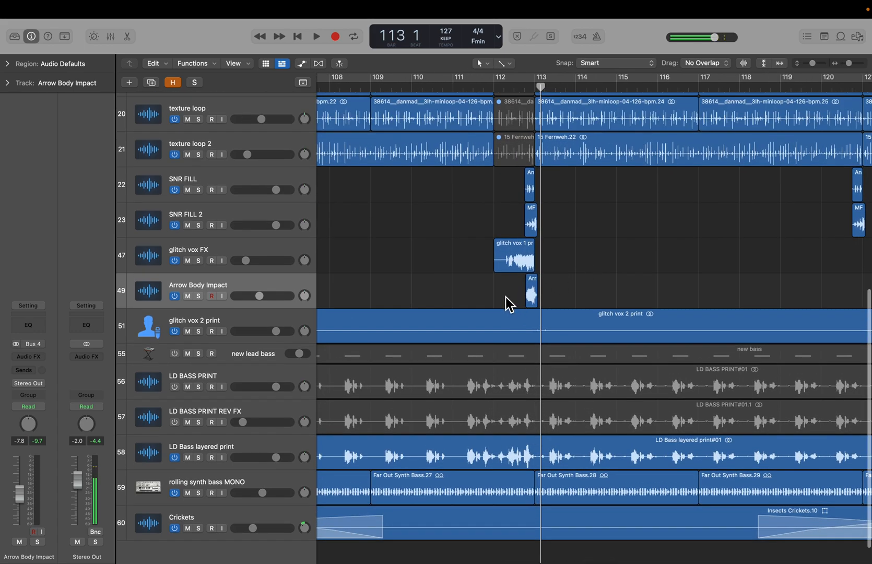
pyautogui.scroll(4, 505, 297)
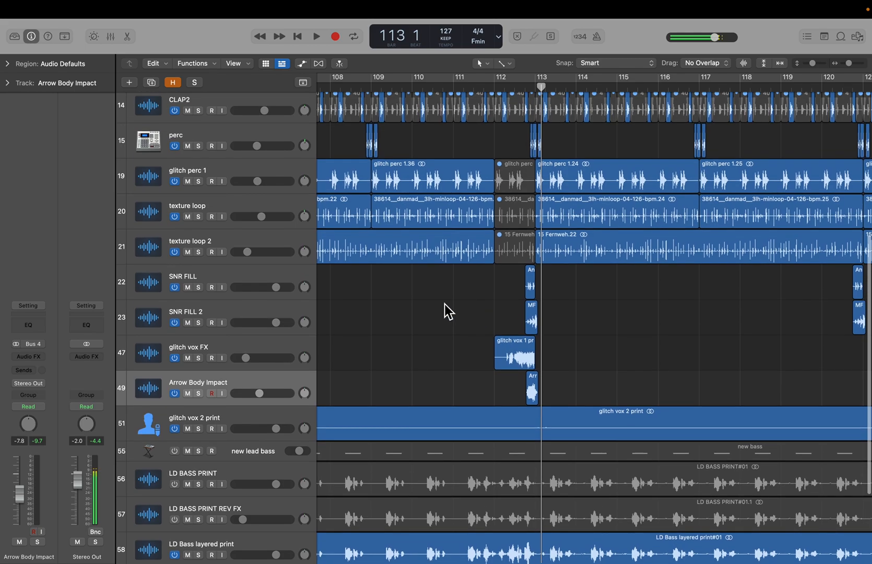
pyautogui.scroll(7, 445, 304)
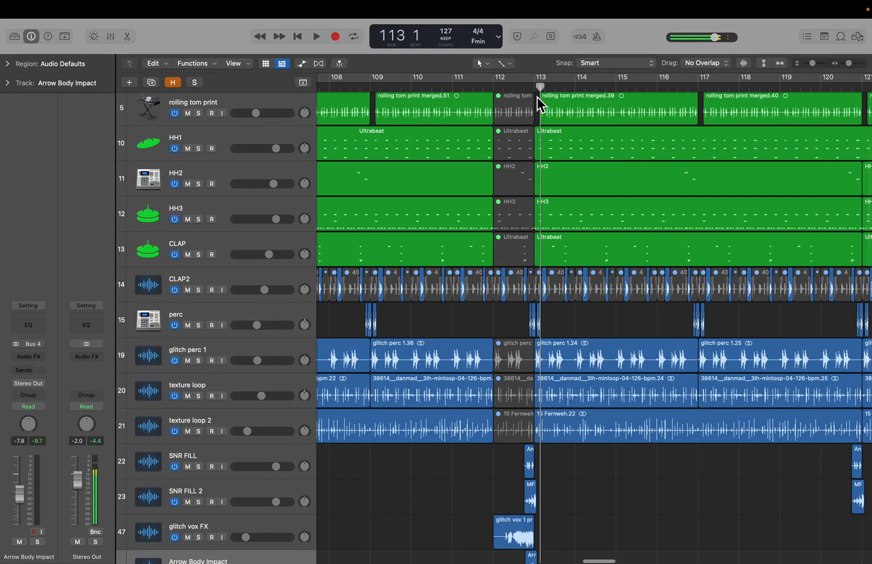
pyautogui.scroll(-10, 538, 295)
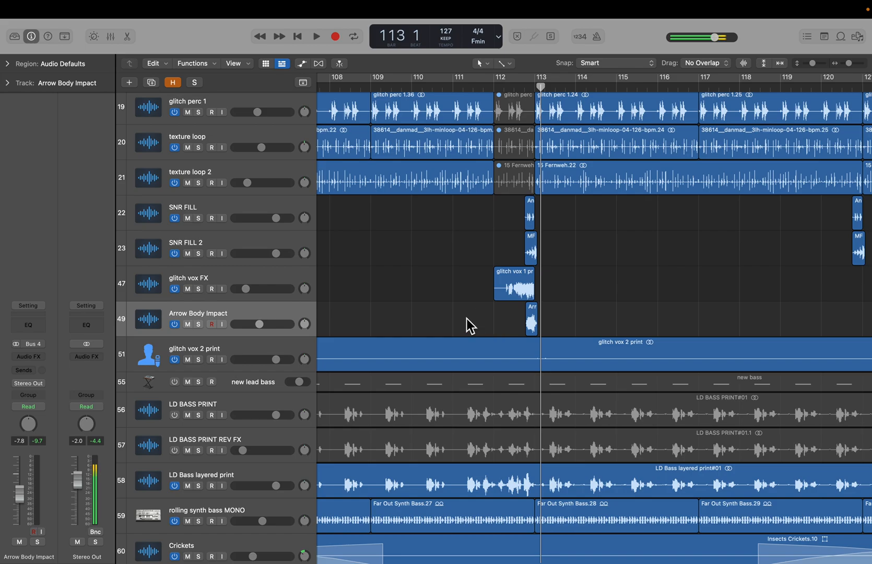
pyautogui.scroll(-1, 467, 319)
pyautogui.scroll(-5, 467, 319)
pyautogui.hscroll(-3, 467, 320)
pyautogui.scroll(-5, 467, 319)
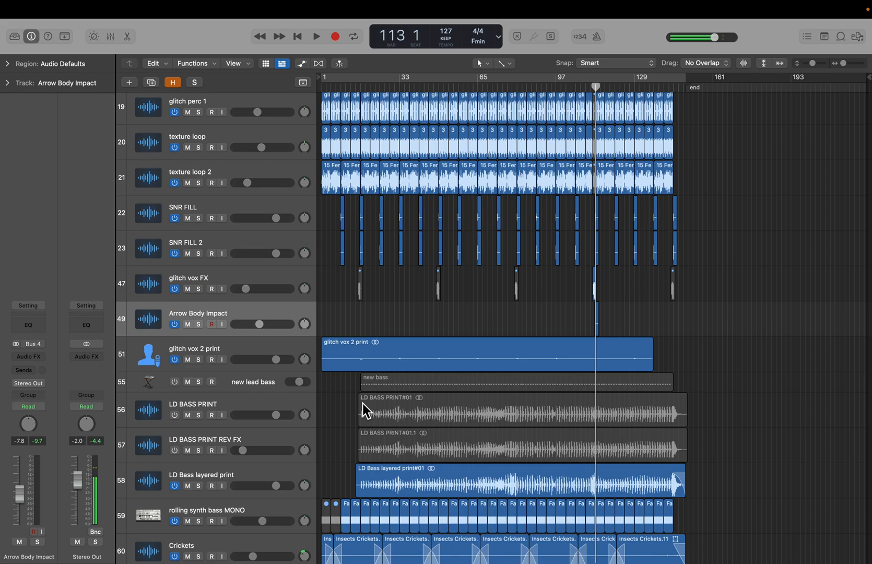
pyautogui.scroll(-2, 350, 404)
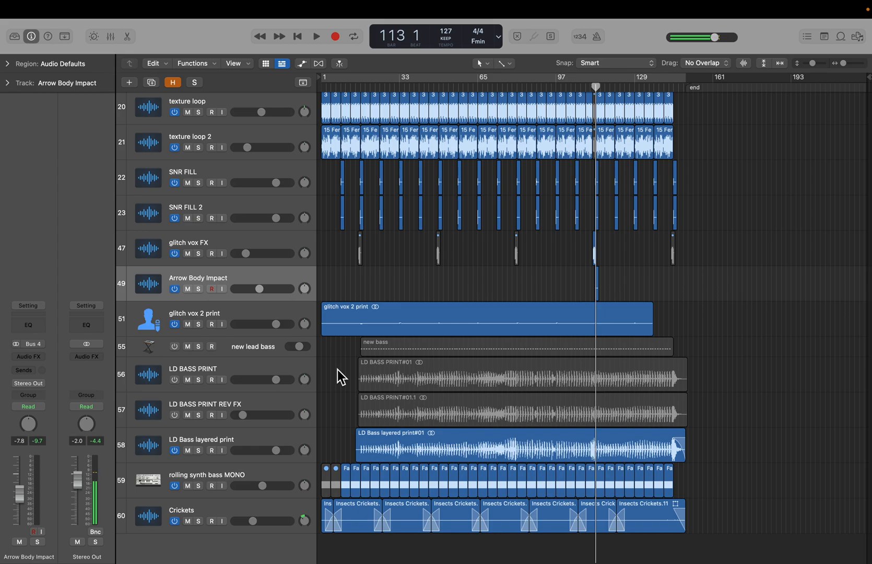
pyautogui.click(244, 354)
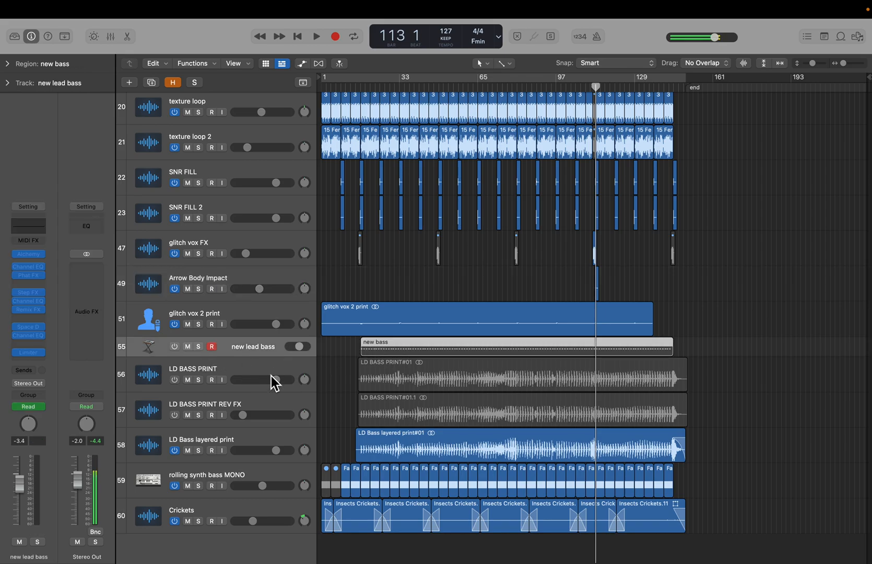
# - Solo the LD Bass layered print track, set the playhead to bar 67 and zoom in there
pyautogui.click(230, 443)
pyautogui.click(198, 451)
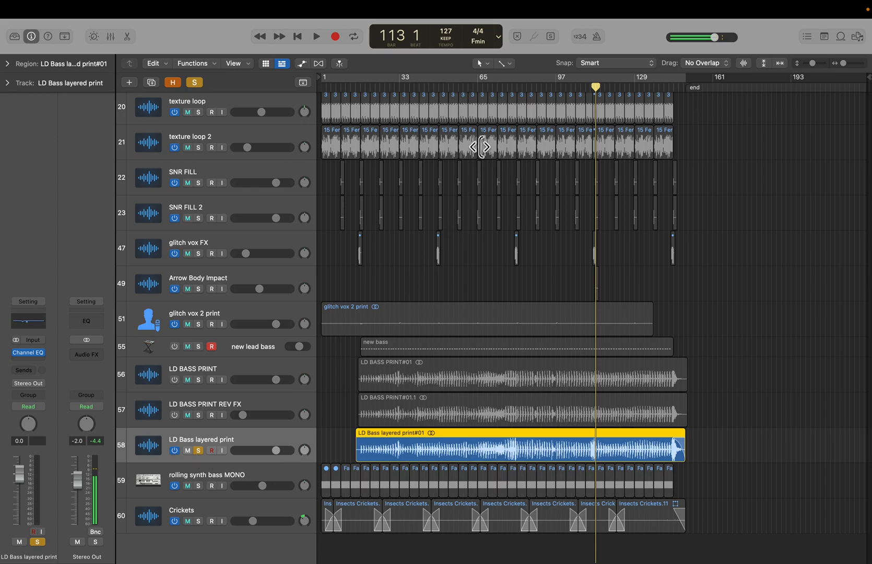
pyautogui.click(483, 81)
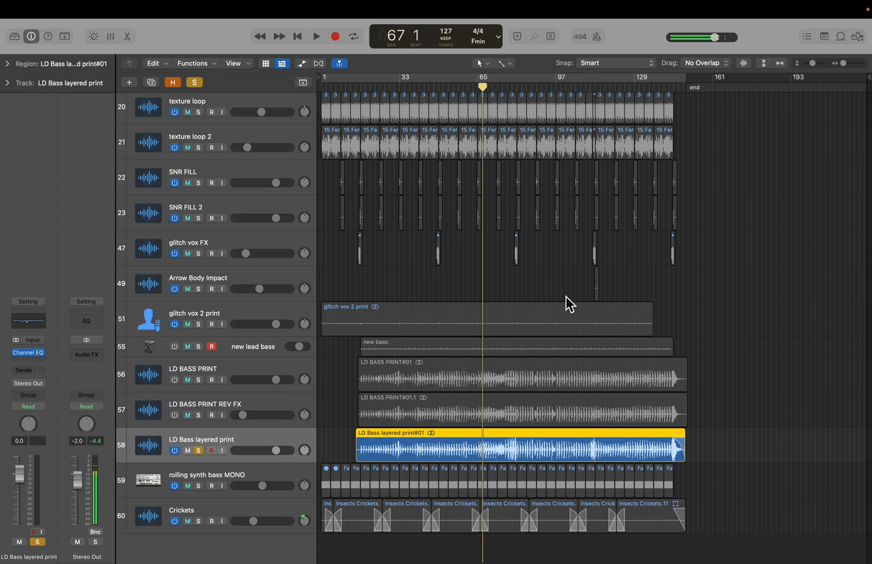
pyautogui.scroll(5, 525, 363)
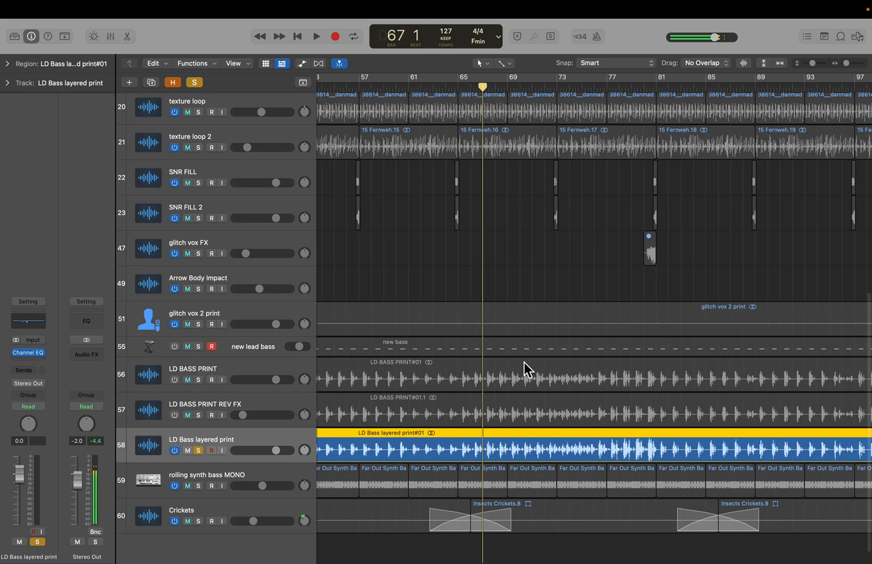
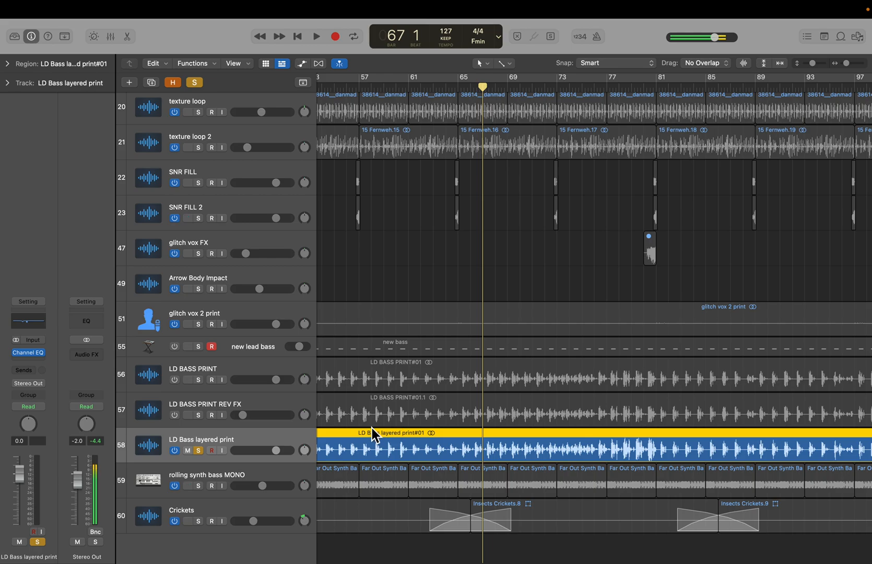
# - Zoom out of the arrangement and clear the solo on the LD Bass layered print track
pyautogui.press('super+Left')
pyautogui.press('super+Left')
pyautogui.press('super+Left')
pyautogui.press('super+Left')
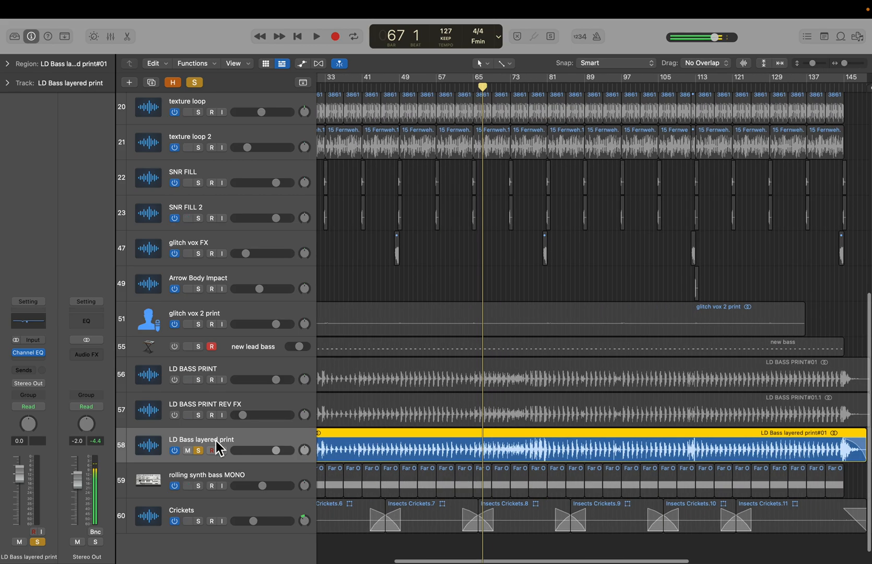
pyautogui.click(201, 451)
pyautogui.hscroll(-3, 428, 460)
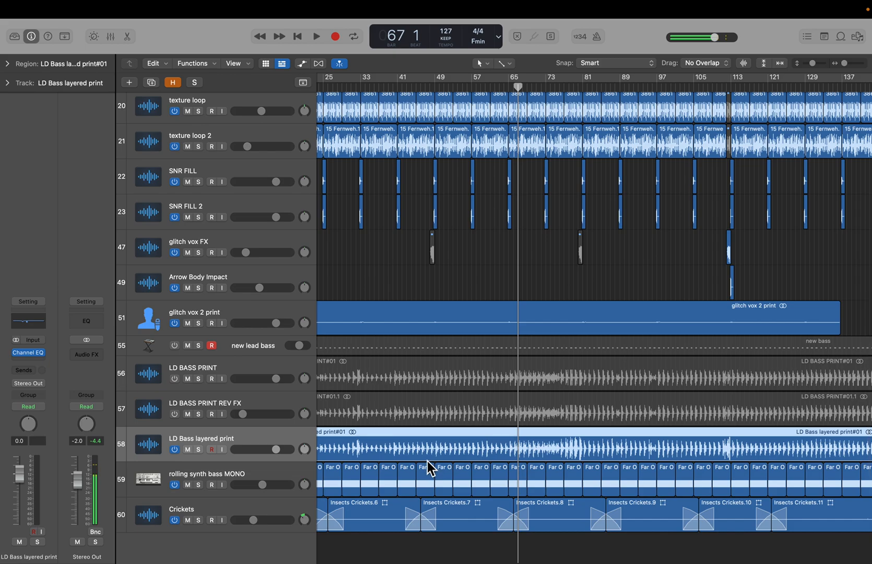
# - Browse the bass and fill regions across the arrangement, zooming in around bar 67 and out toward the song's end
pyautogui.press('super+Right')
pyautogui.press('super+Right')
pyautogui.press('super+Right')
pyautogui.press('super+Right')
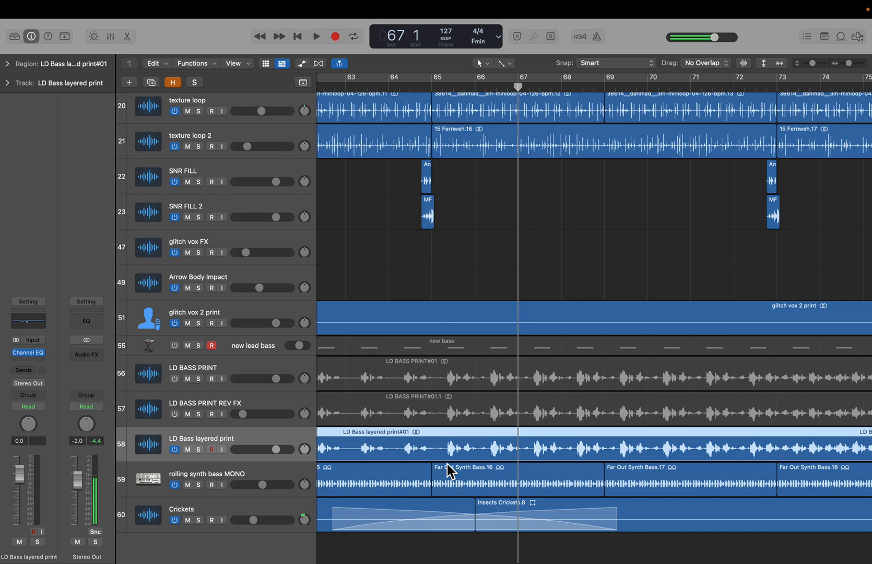
pyautogui.hscroll(10, 453, 455)
pyautogui.hscroll(2, 451, 452)
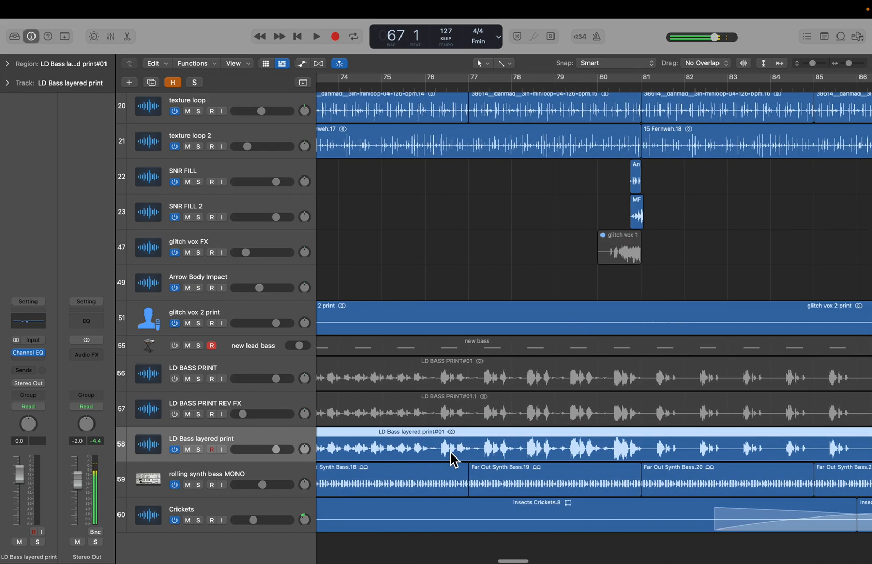
pyautogui.press('super+Left')
pyautogui.press('super+Left')
pyautogui.press('super+Left')
pyautogui.hscroll(15, 500, 448)
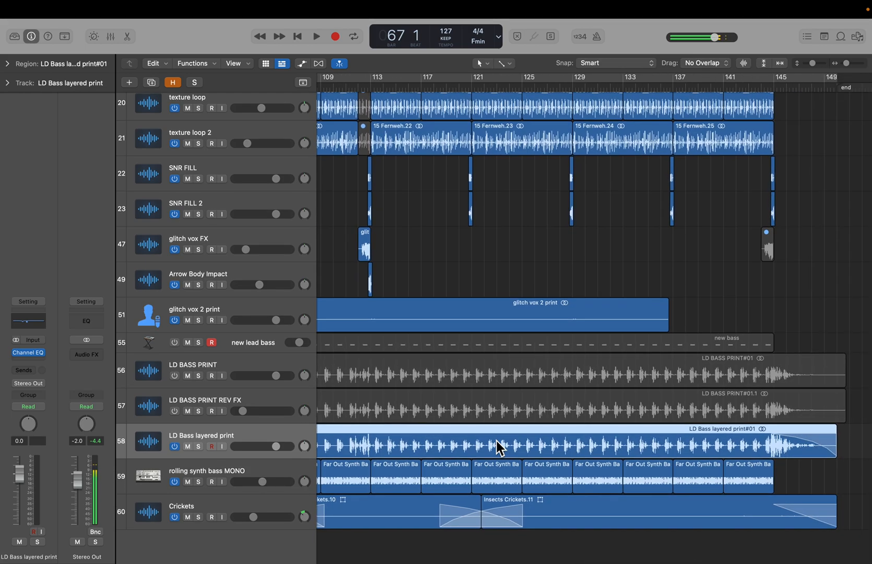
pyautogui.press('super+Left')
pyautogui.press('super+Left')
pyautogui.press('super+Left')
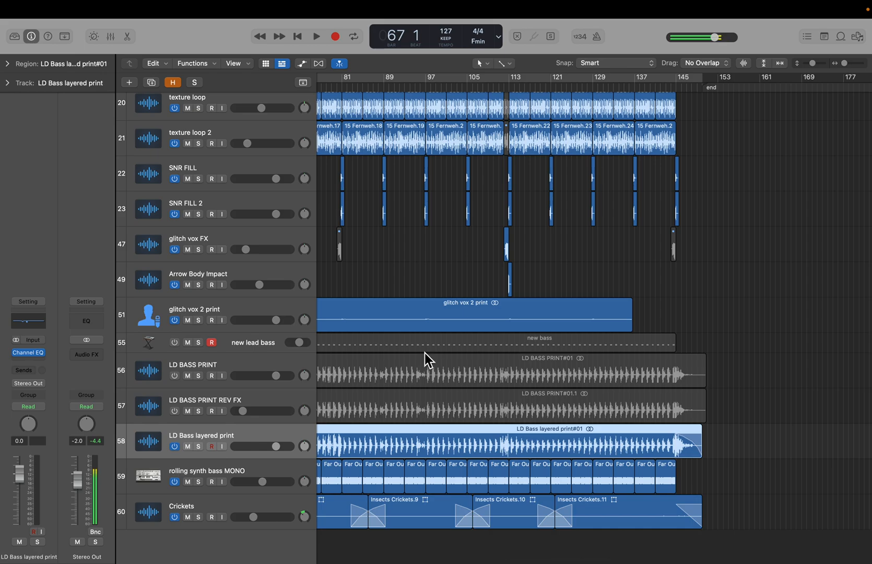
# - Solo the LD Bass layered print track, play it from around bar 89 and bar 80, then stop and clear the solo
pyautogui.click(401, 276)
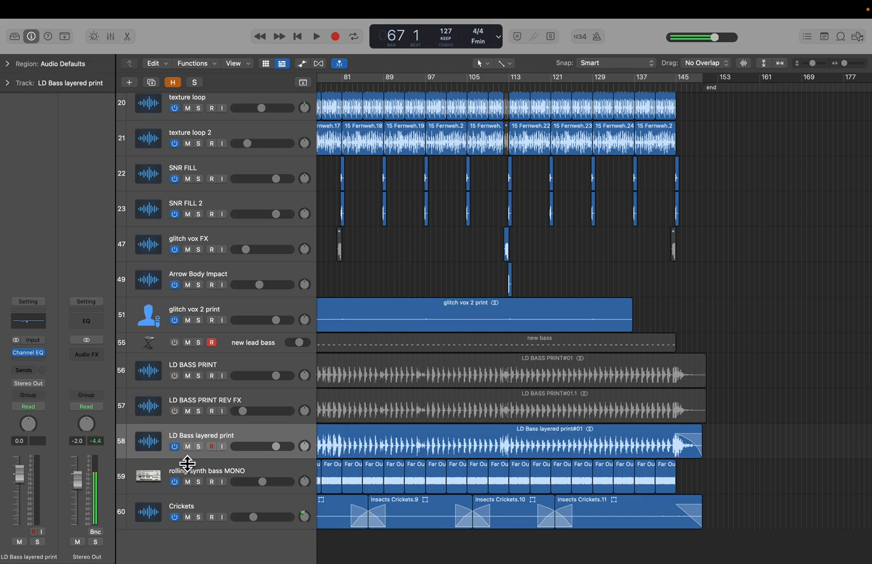
pyautogui.click(199, 447)
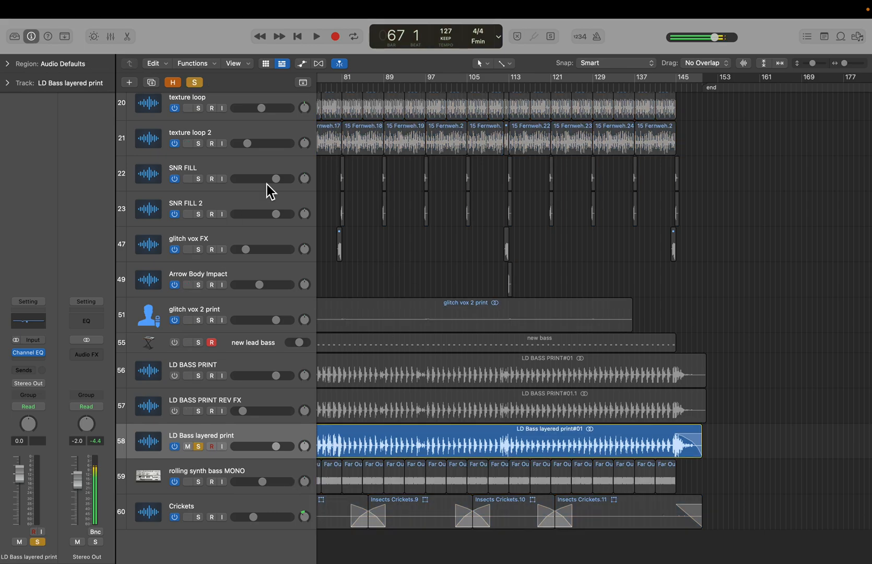
pyautogui.click(391, 85)
pyautogui.press('space')
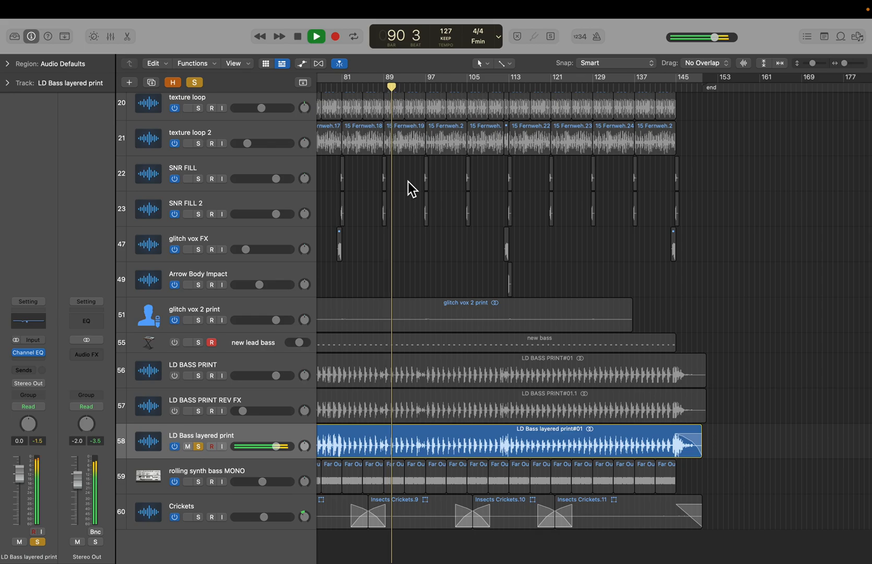
pyautogui.hscroll(-5, 402, 296)
pyautogui.scroll(-1, 403, 295)
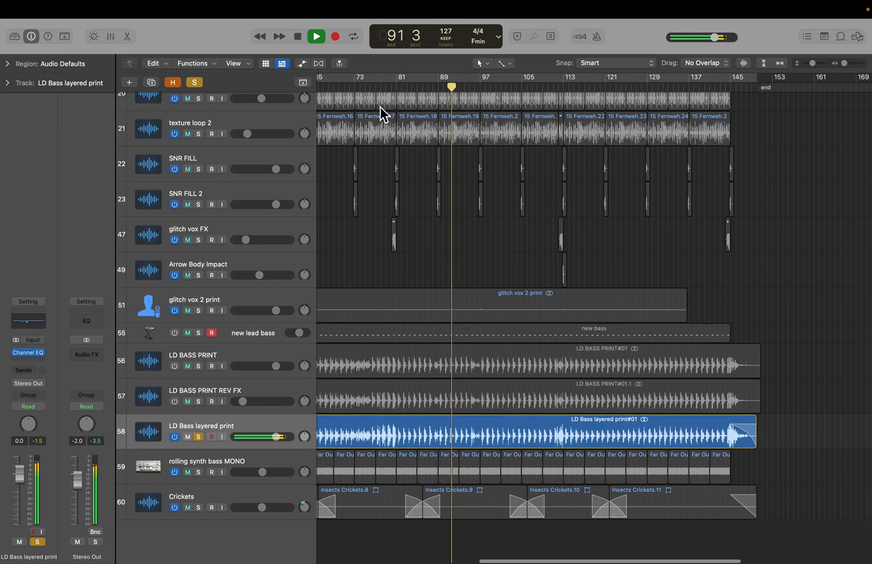
pyautogui.click(391, 83)
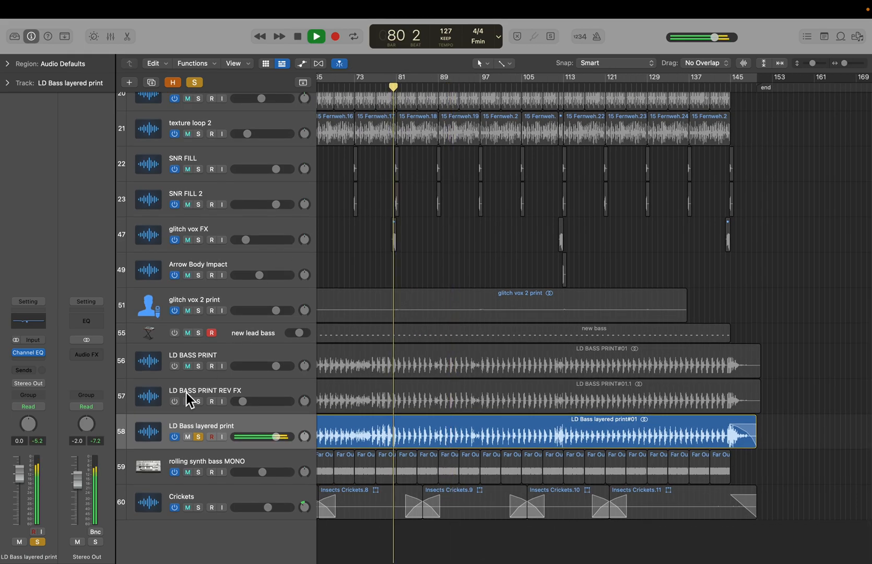
pyautogui.press('space')
pyautogui.click(198, 437)
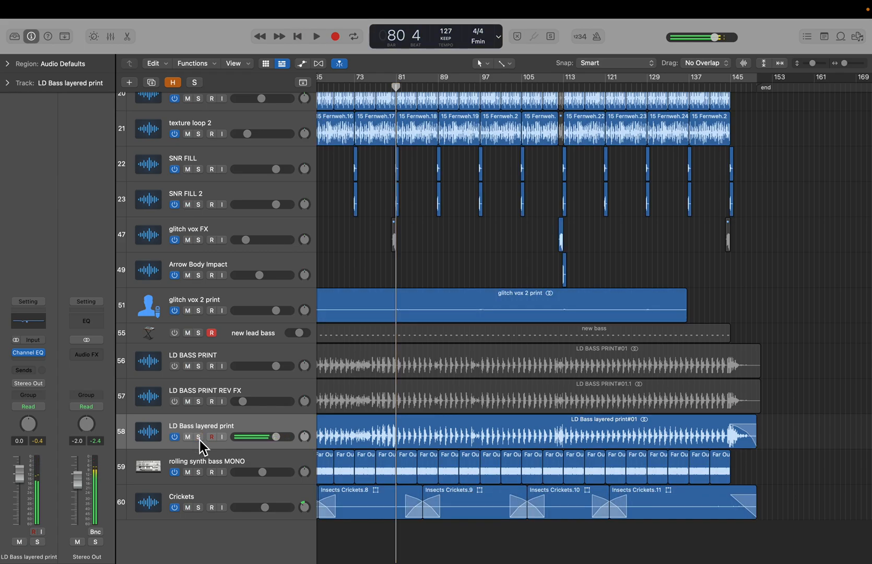
# - Select the new lead bass track and activate it together with the LD BASS PRINT and LD BASS PRINT REV FX tracks
pyautogui.click(253, 340)
pyautogui.moveTo(174, 336); pyautogui.dragTo(174, 407)
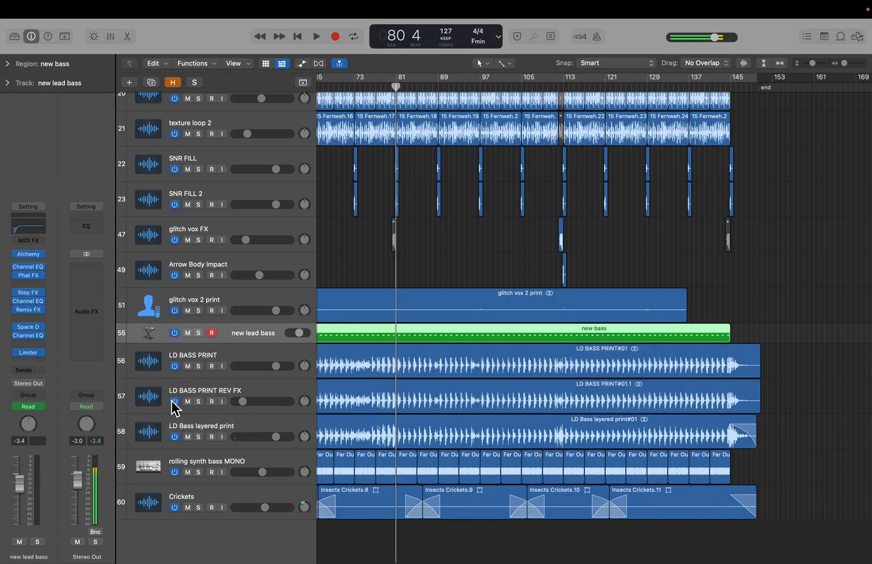
pyautogui.hscroll(-10, 654, 446)
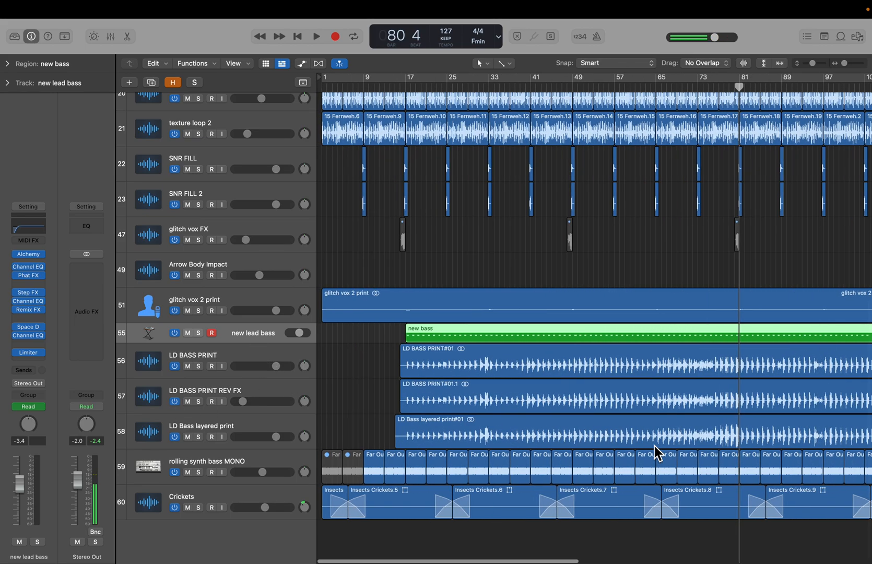
# - Select the bass regions one after another, from LD Bass layered print to new bass, to inspect them
pyautogui.click(358, 408)
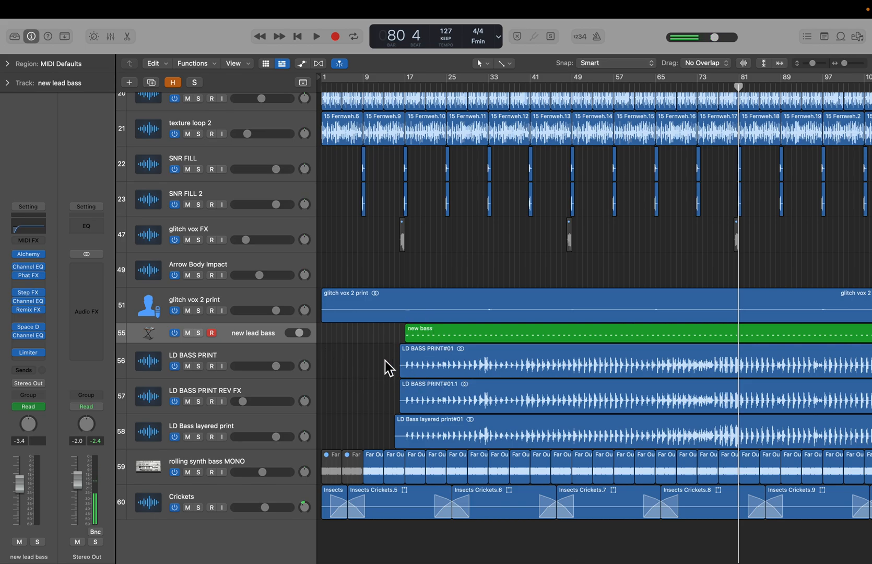
pyautogui.click(446, 432)
pyautogui.click(380, 406)
pyautogui.click(438, 350)
pyautogui.click(432, 339)
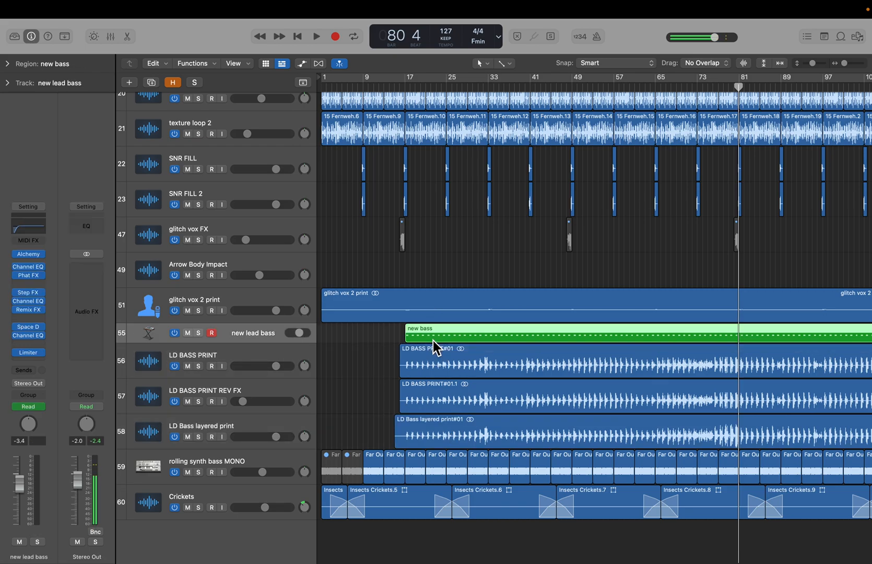
pyautogui.click(433, 464)
pyautogui.scroll(-1, 431, 338)
pyautogui.click(364, 331)
pyautogui.click(439, 325)
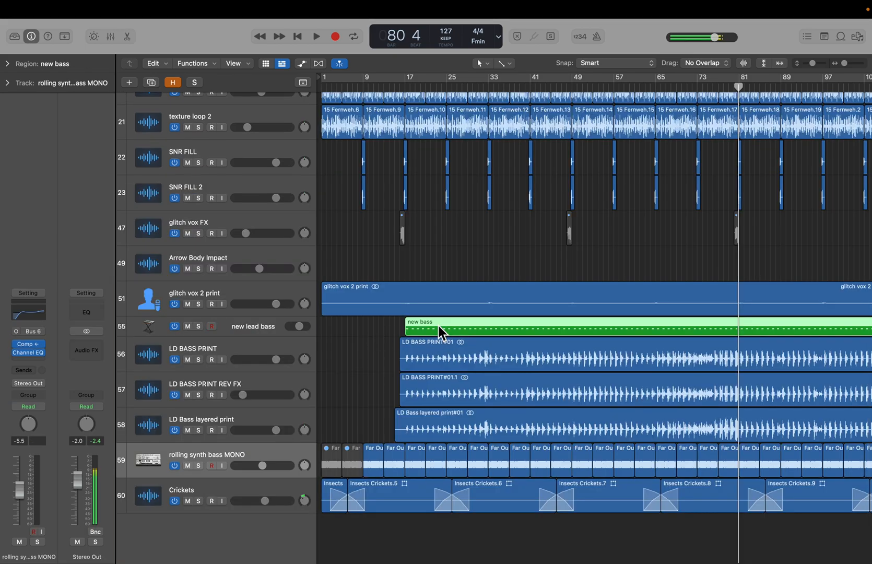
# - Open the new bass region in the Piano Roll, zoom in on its repeating notes around bars 78 to 92, and close the editor
pyautogui.doubleClick(419, 322)
pyautogui.press('z')
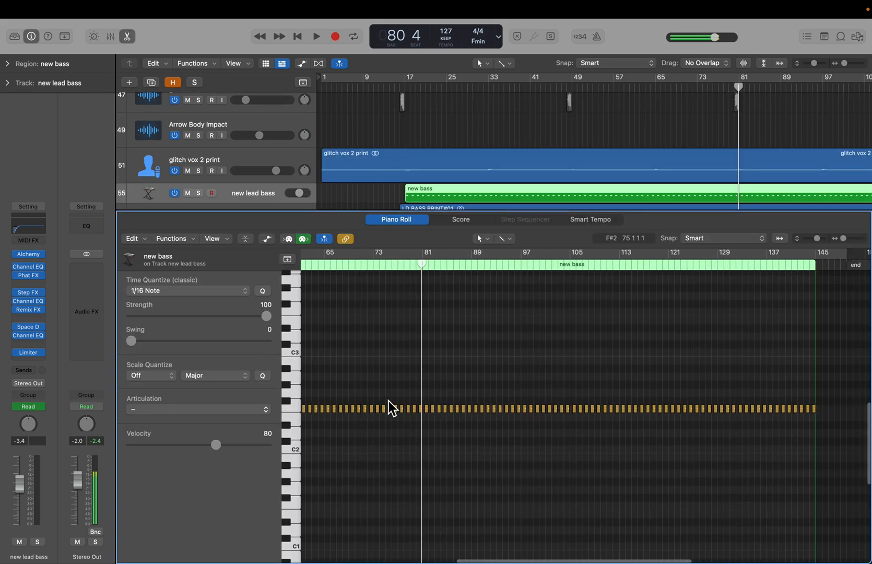
pyautogui.press('e')
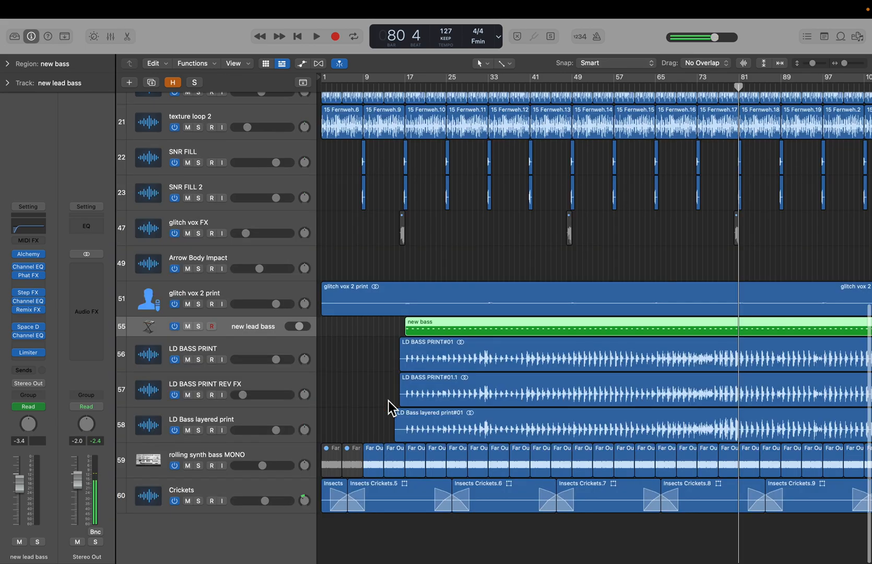
pyautogui.doubleClick(468, 326)
pyautogui.scroll(10, 517, 432)
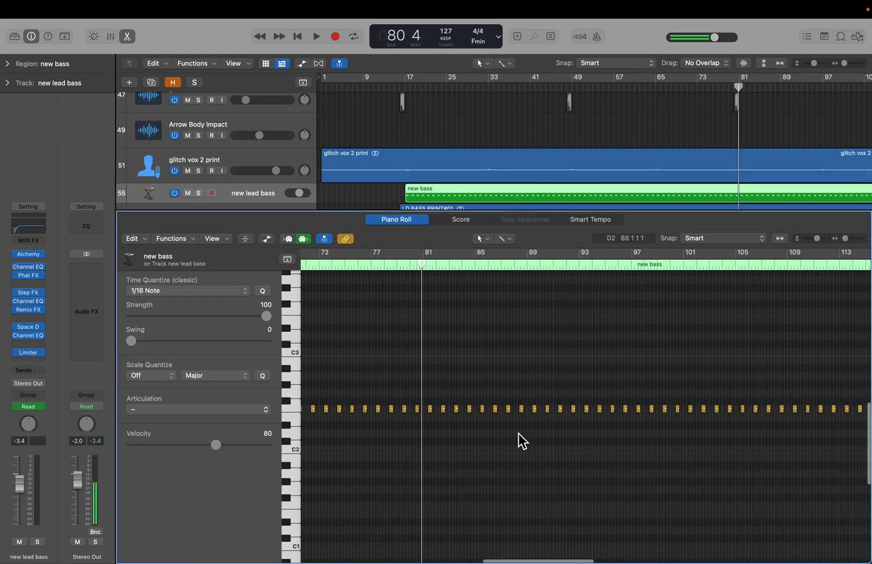
pyautogui.scroll(-8, 517, 431)
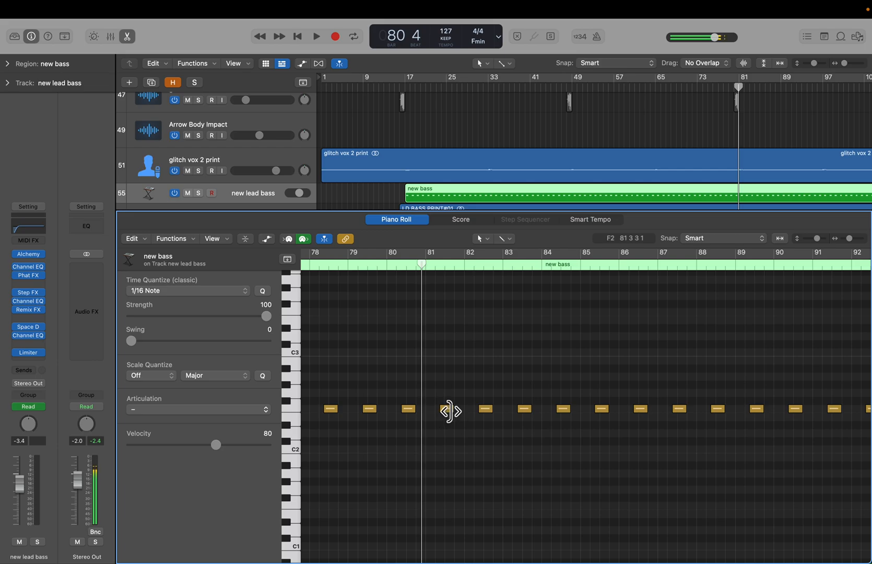
pyautogui.press('p')
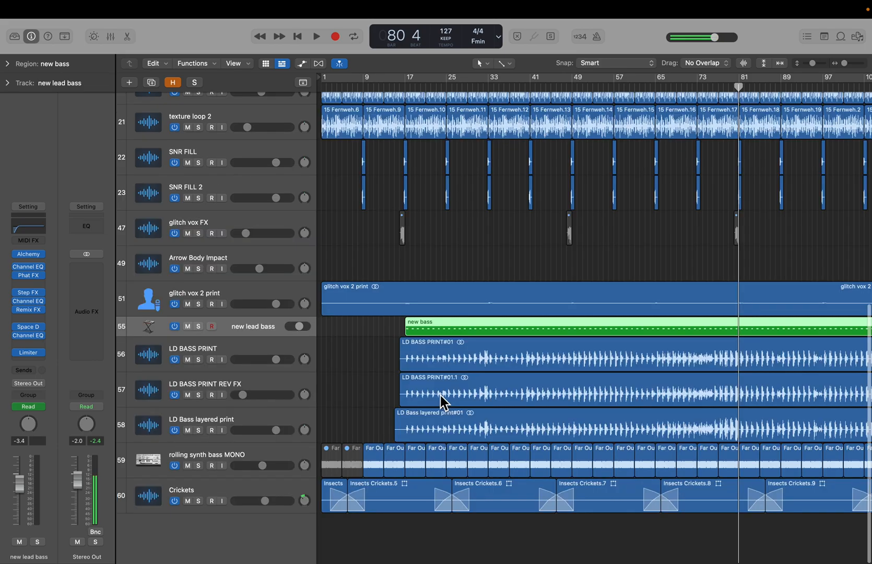
# - Select the new lead bass track and open its Alchemy instrument plugin
pyautogui.click(354, 357)
pyautogui.click(197, 349)
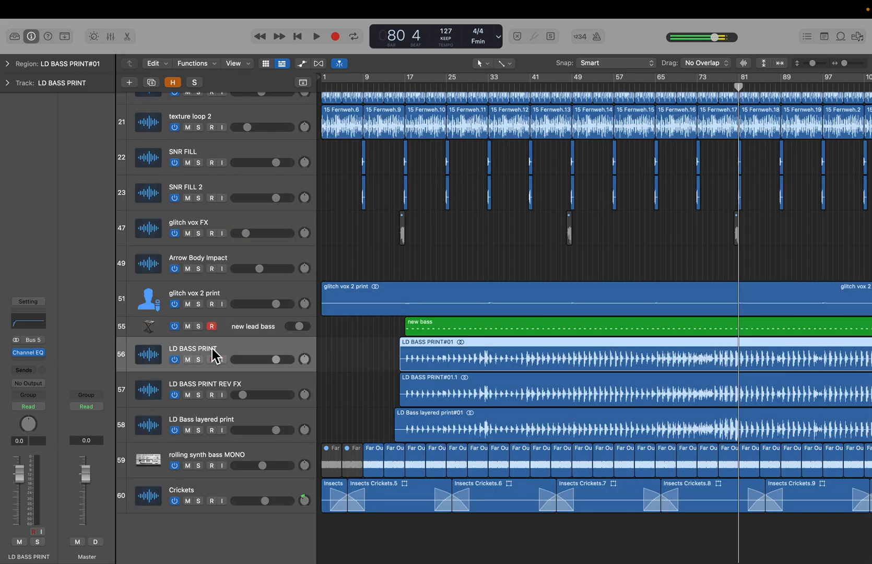
pyautogui.click(253, 335)
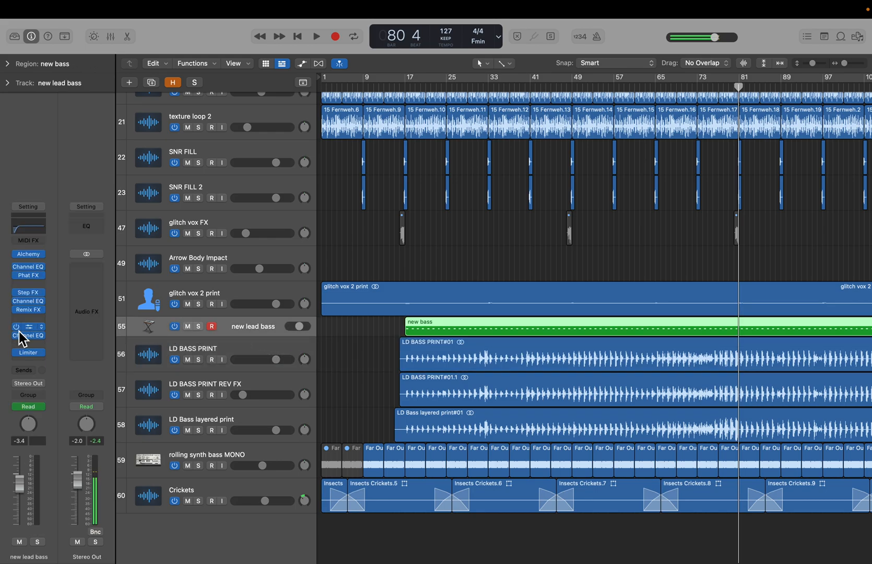
pyautogui.click(32, 256)
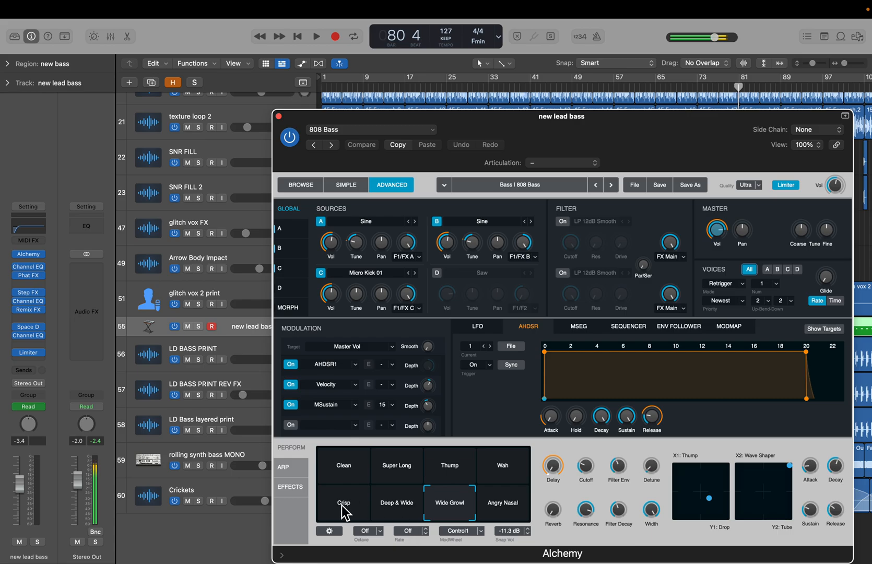
# - Bypass all audio effect plugins on the new lead bass channel, from Channel EQ and Phat FX down to the Limiter
pyautogui.click(18, 267)
pyautogui.click(18, 276)
pyautogui.click(17, 292)
pyautogui.click(16, 301)
pyautogui.click(17, 310)
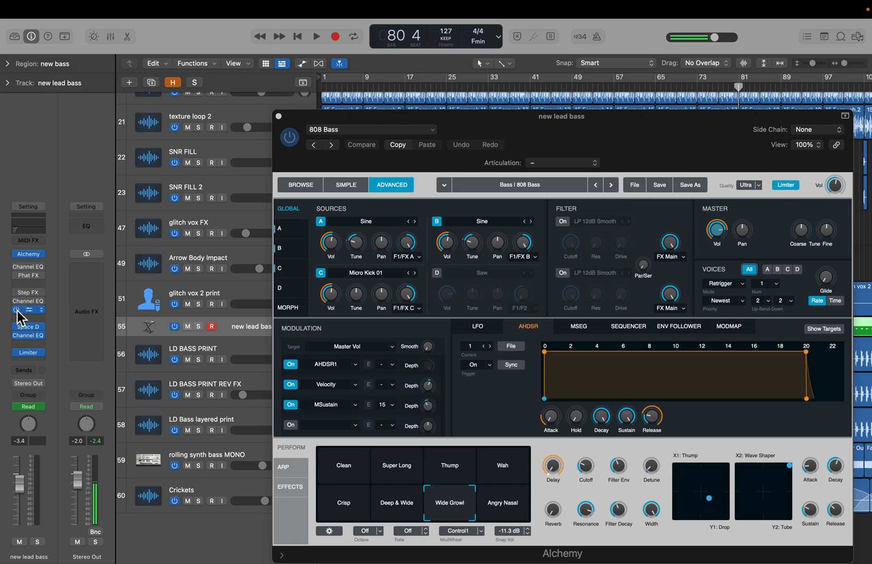
pyautogui.click(18, 327)
pyautogui.click(17, 335)
pyautogui.click(17, 353)
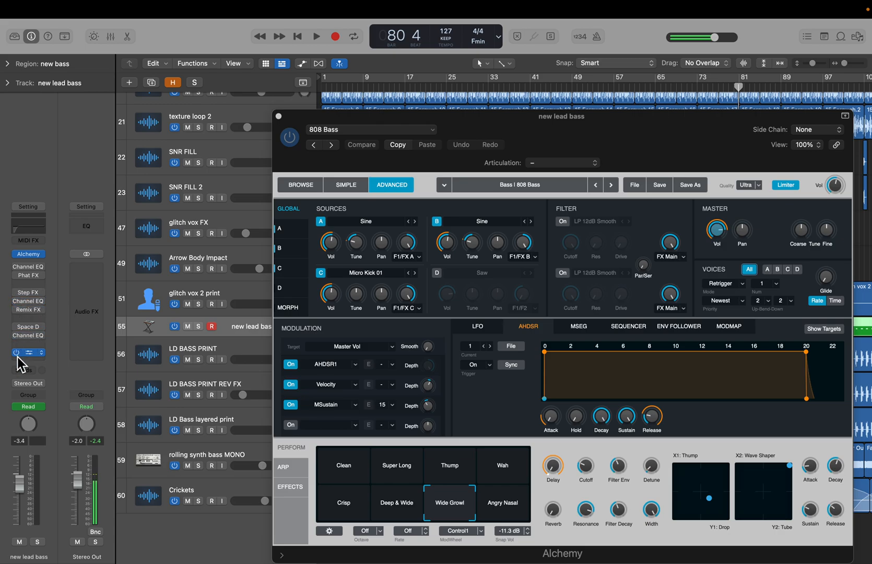
# - Solo the new lead bass track, play it from bar 41 with effects bypassed, then stop and clear the solo
pyautogui.moveTo(313, 122); pyautogui.dragTo(464, 364)
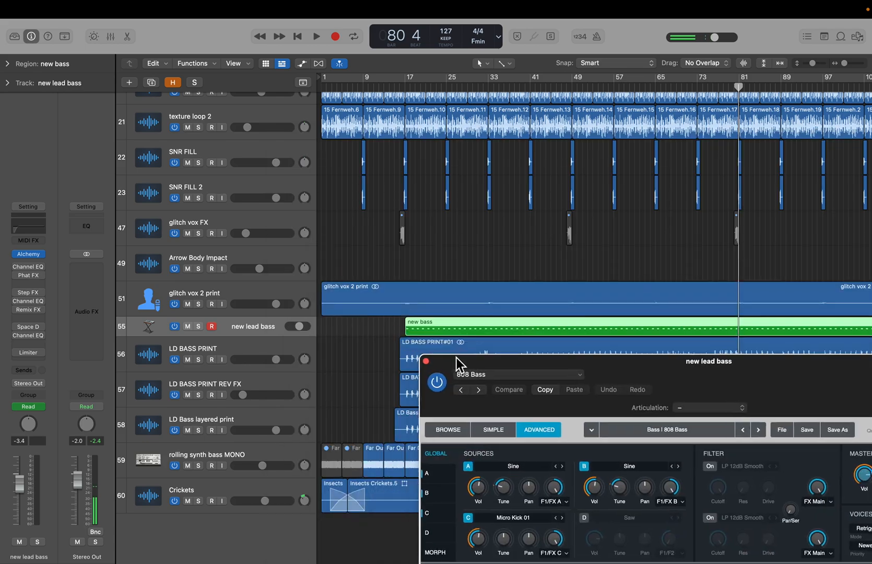
pyautogui.click(531, 84)
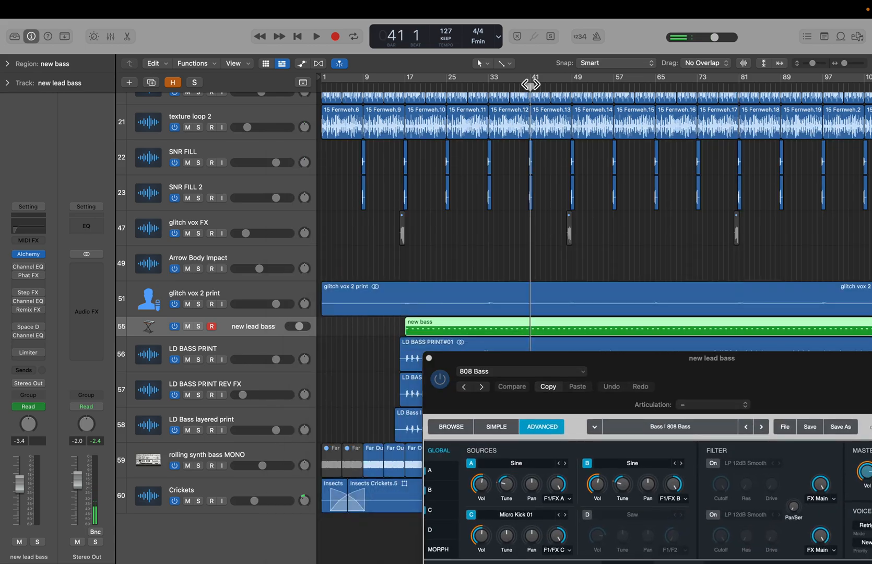
pyautogui.press('s')
pyautogui.press('space')
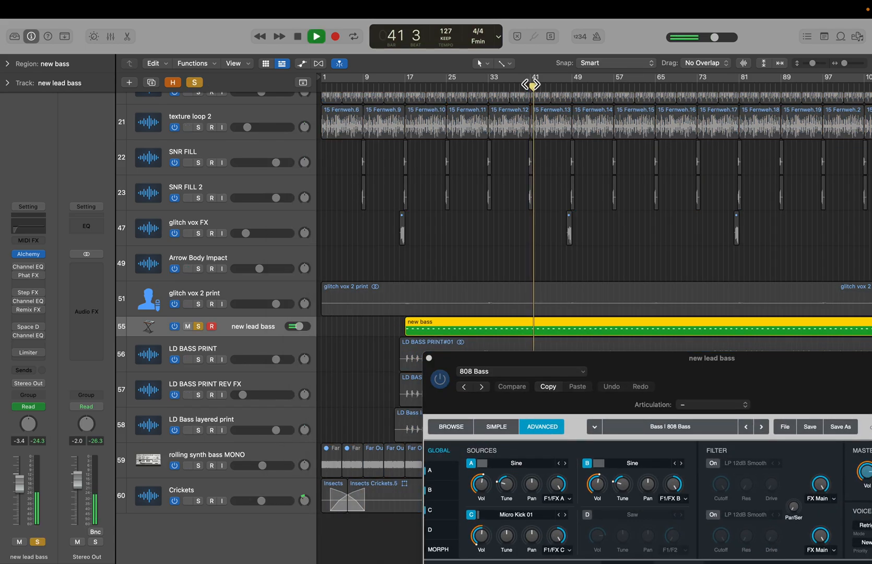
pyautogui.moveTo(601, 365); pyautogui.dragTo(532, 73)
pyautogui.press('space')
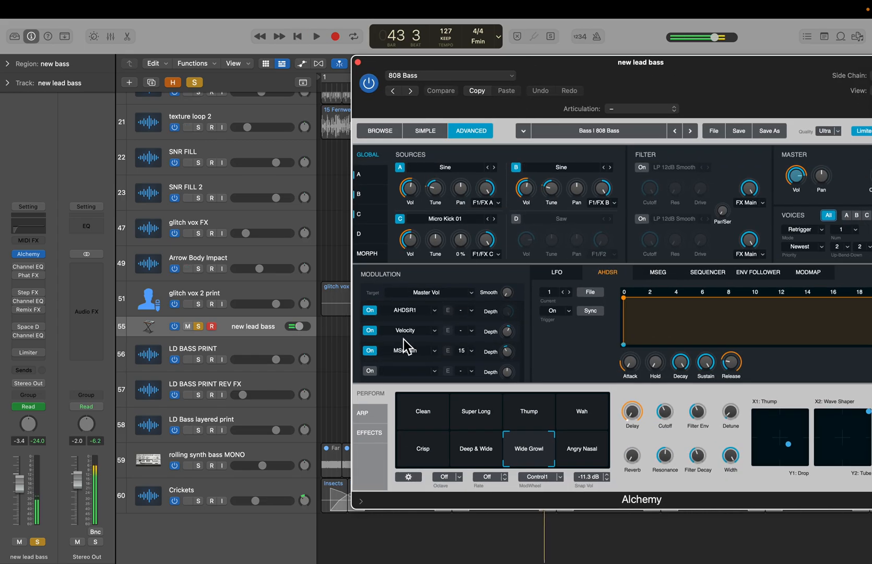
pyautogui.click(201, 329)
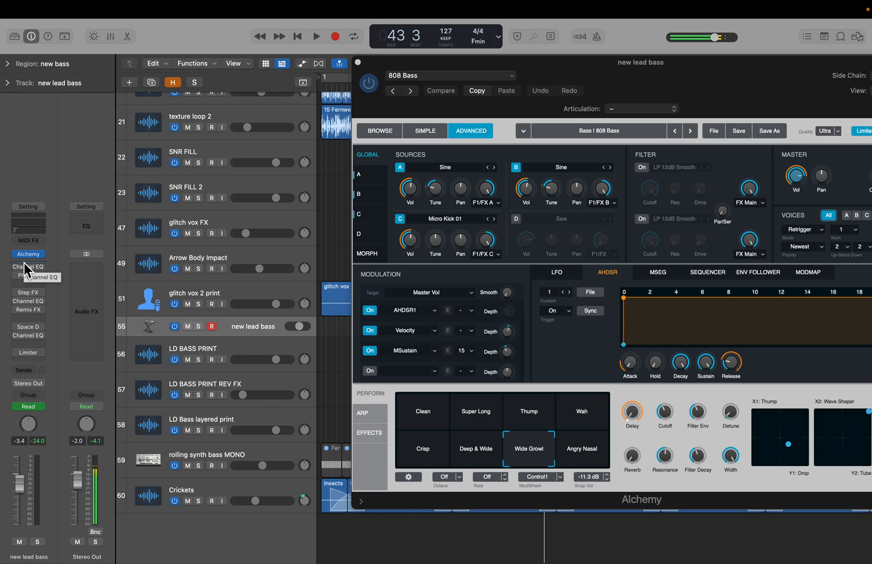
# - Turn the first Channel EQ plugin back on in its window and close the Alchemy instrument window
pyautogui.moveTo(27, 266)
pyautogui.click(28, 267)
pyautogui.click(290, 168)
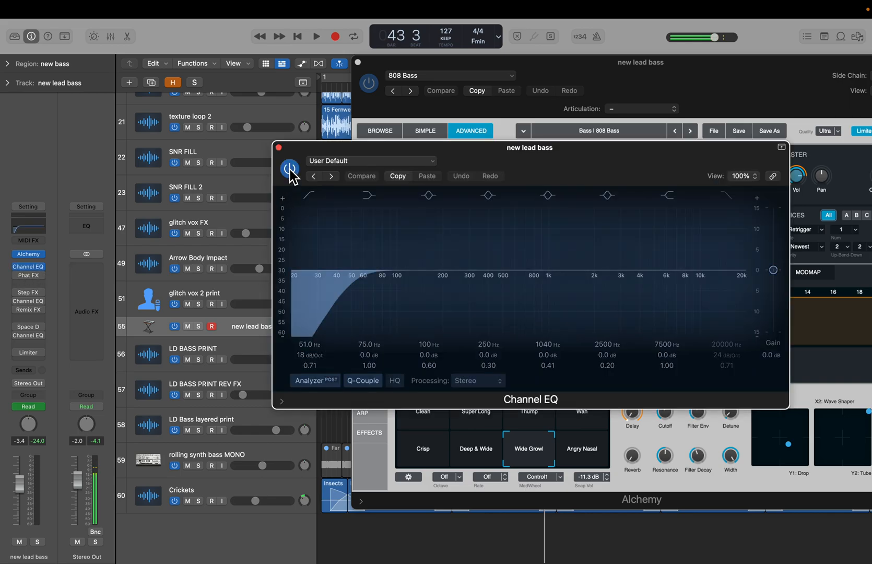
pyautogui.moveTo(24, 282)
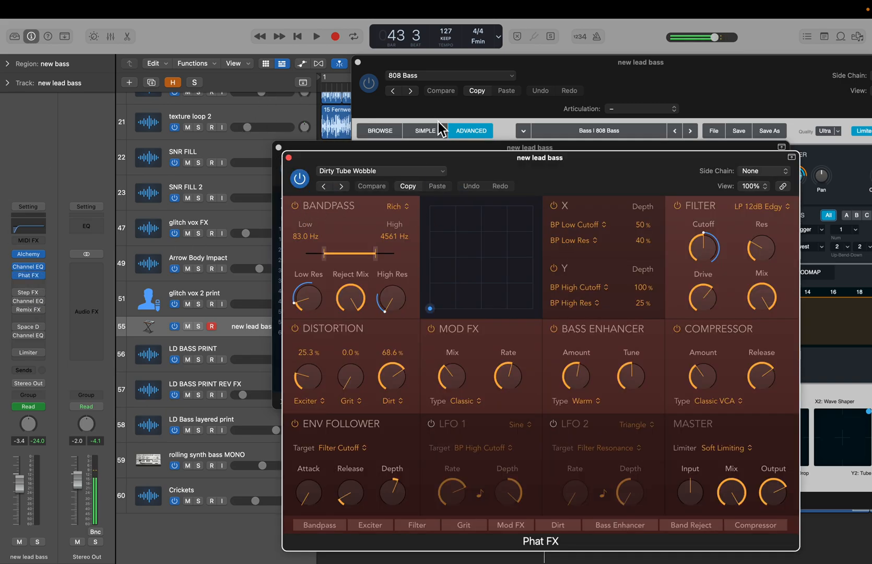
pyautogui.click(358, 64)
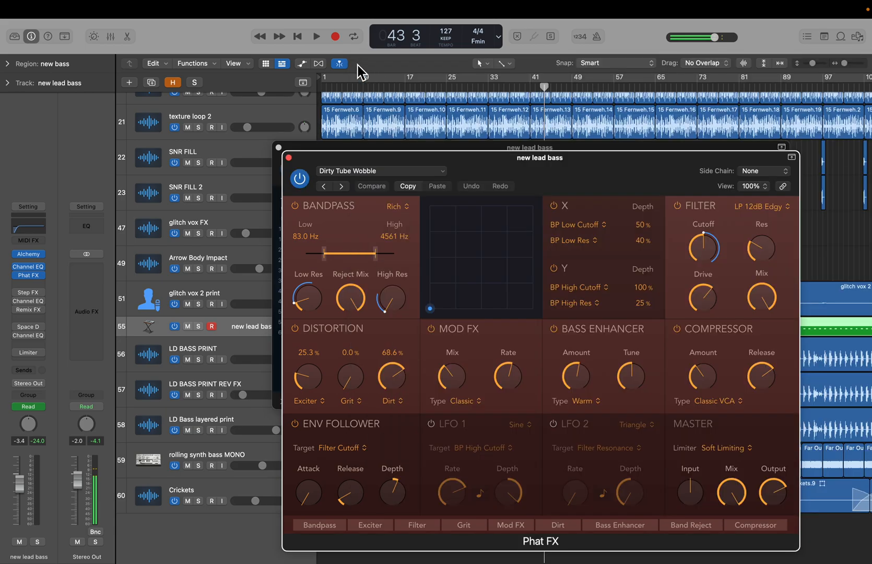
# - Move the Phat FX window aside and play the soloed new lead bass track from bar 49
pyautogui.click(278, 147)
pyautogui.moveTo(337, 158); pyautogui.dragTo(99, 158)
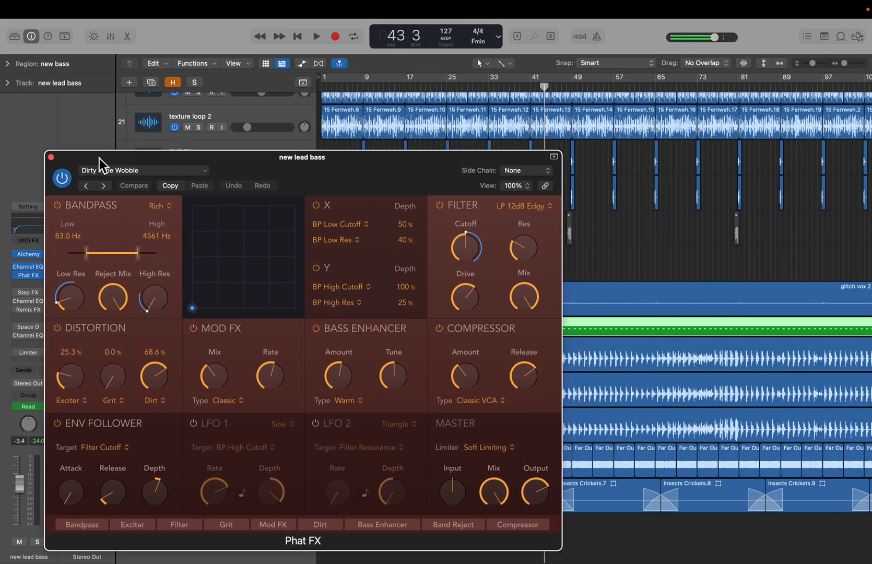
pyautogui.click(575, 85)
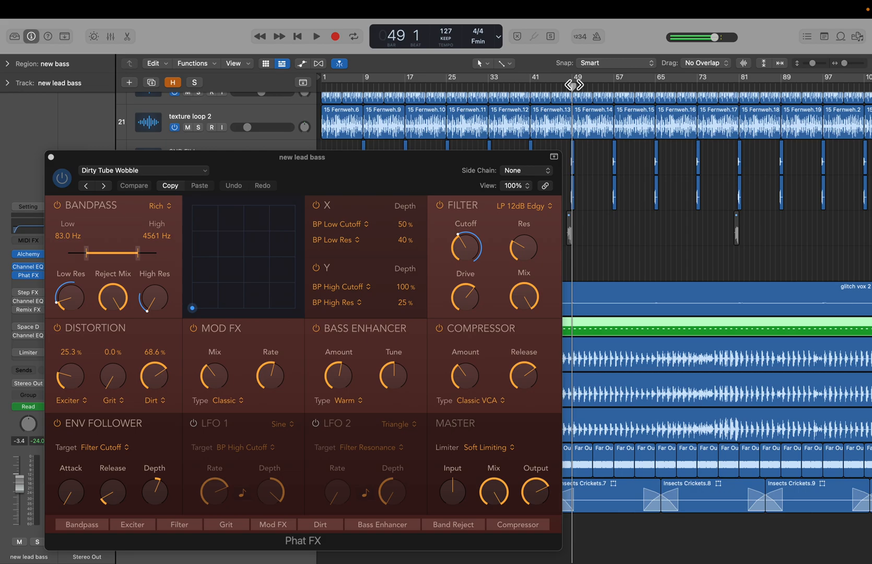
pyautogui.press('space')
pyautogui.press('s')
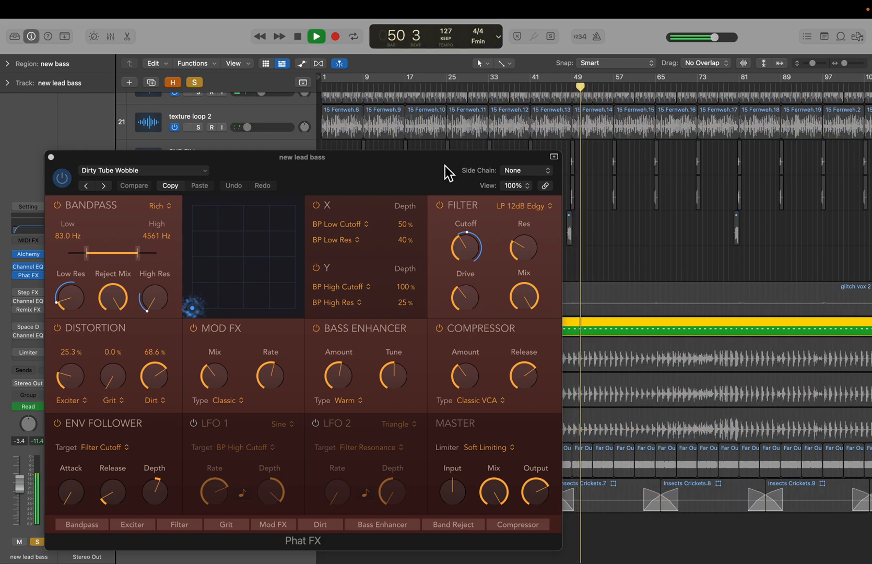
# - Inspect the Phat FX filter cutoff during playback, close the Phat FX window and stop playback
pyautogui.moveTo(420, 182); pyautogui.dragTo(579, 128)
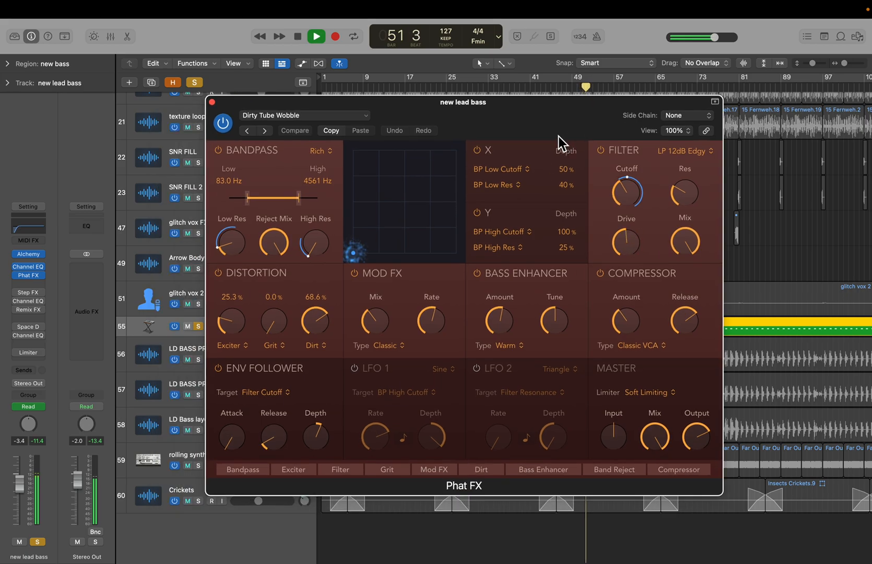
pyautogui.moveTo(633, 217)
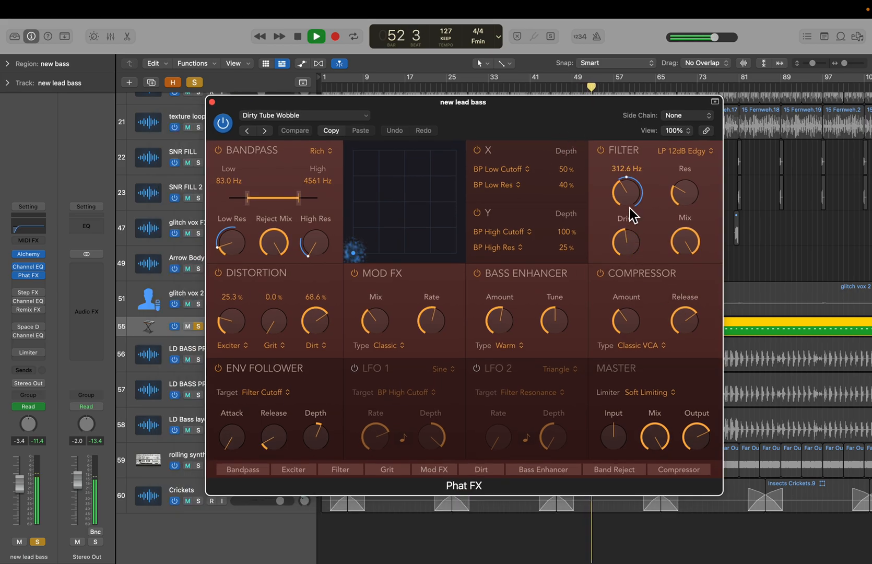
pyautogui.click(212, 102)
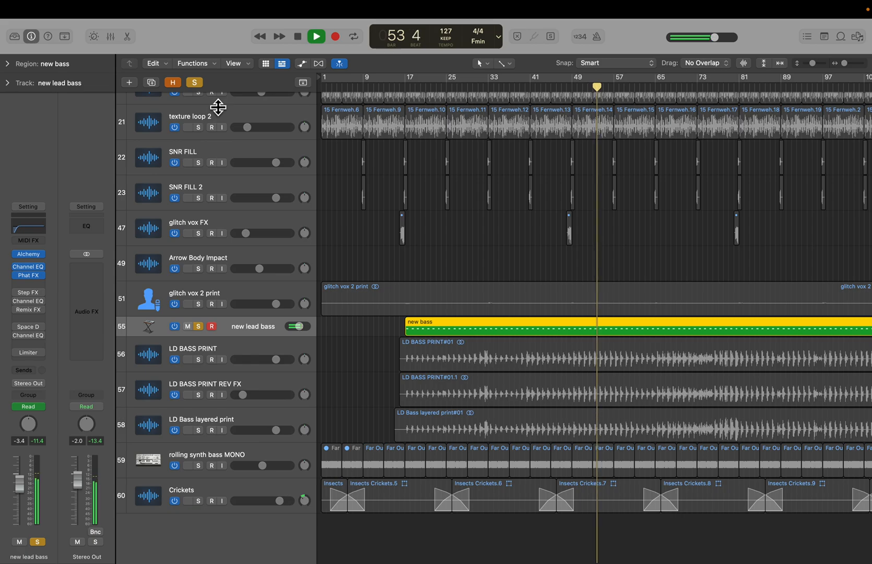
pyautogui.press('space')
# - Show automation and examine the new lead bass automation parameters, including the Remix FX Tape Stop On/Off lane
pyautogui.press('a')
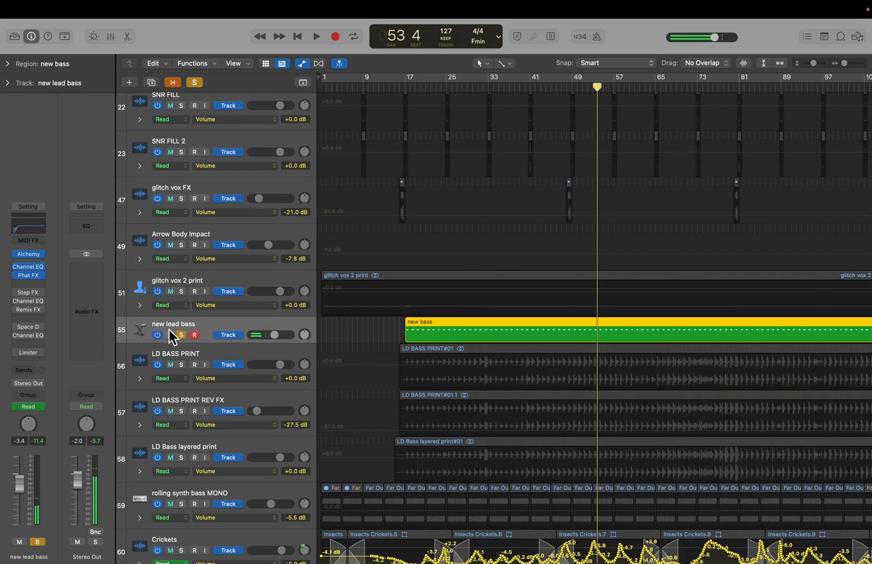
pyautogui.moveTo(136, 345); pyautogui.dragTo(137, 390)
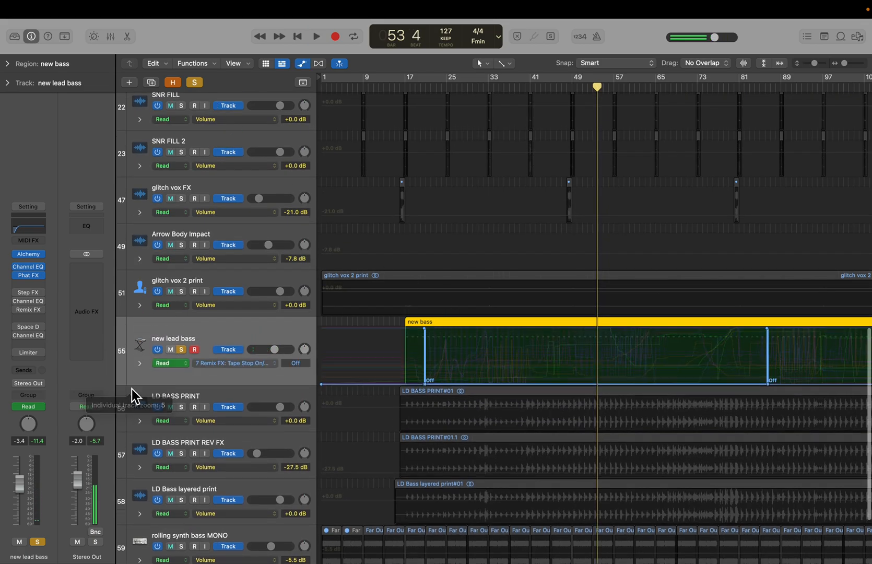
pyautogui.click(139, 363)
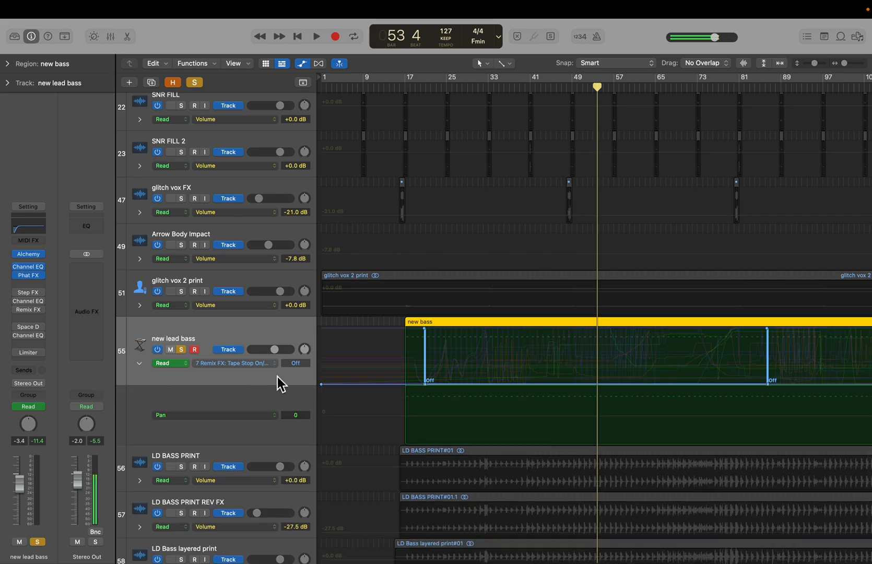
pyautogui.click(194, 419)
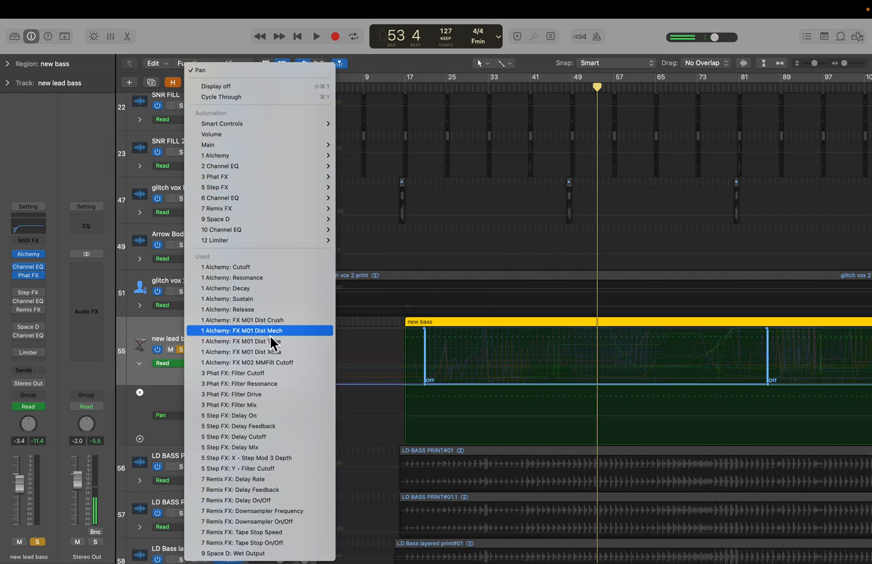
pyautogui.click(155, 374)
pyautogui.click(242, 365)
pyautogui.click(212, 387)
pyautogui.click(141, 367)
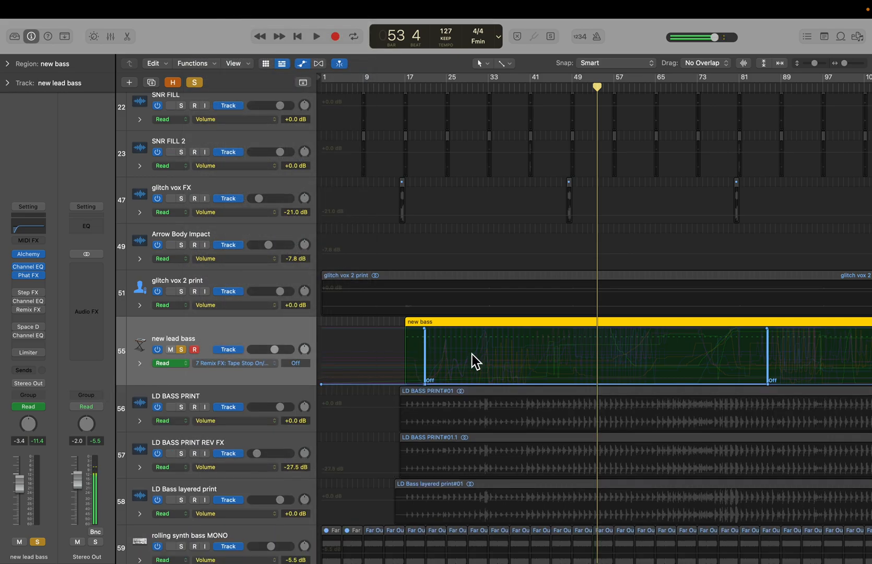
# - Zoom and scroll through the new lead bass automation lane to examine its curve
pyautogui.scroll(-1, 472, 354)
pyautogui.hscroll(1, 473, 354)
pyautogui.press('super+Right')
pyautogui.press('super+Right')
pyautogui.press('super+Right')
pyautogui.scroll(5, 469, 353)
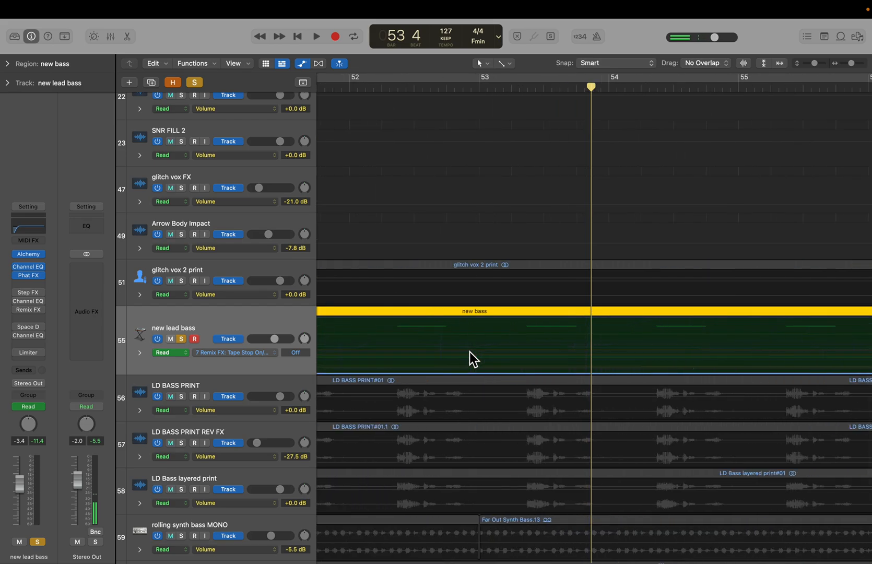
pyautogui.hscroll(-2, 469, 352)
pyautogui.scroll(-1, 469, 353)
pyautogui.scroll(-5, 470, 353)
pyautogui.scroll(-1, 470, 352)
pyautogui.hscroll(-2, 469, 352)
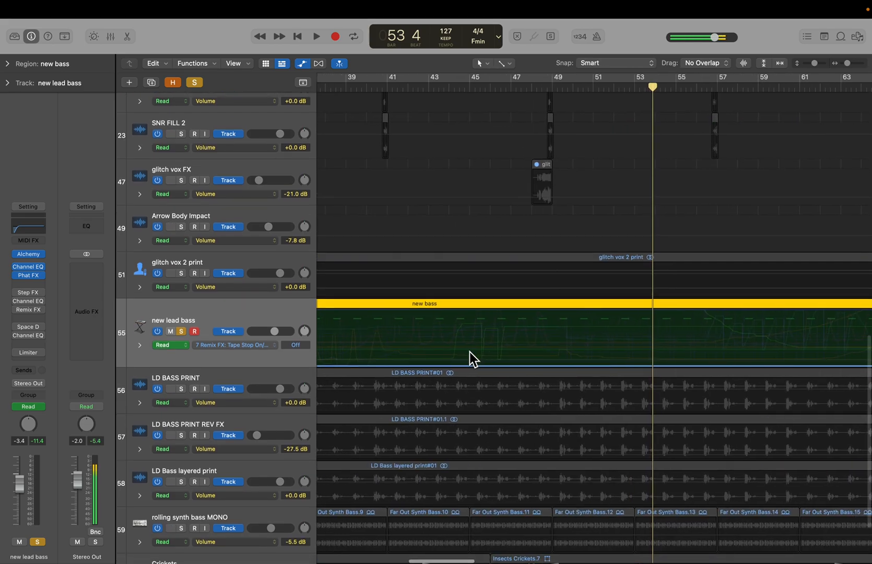
pyautogui.scroll(-1, 415, 348)
pyautogui.hscroll(-3, 415, 347)
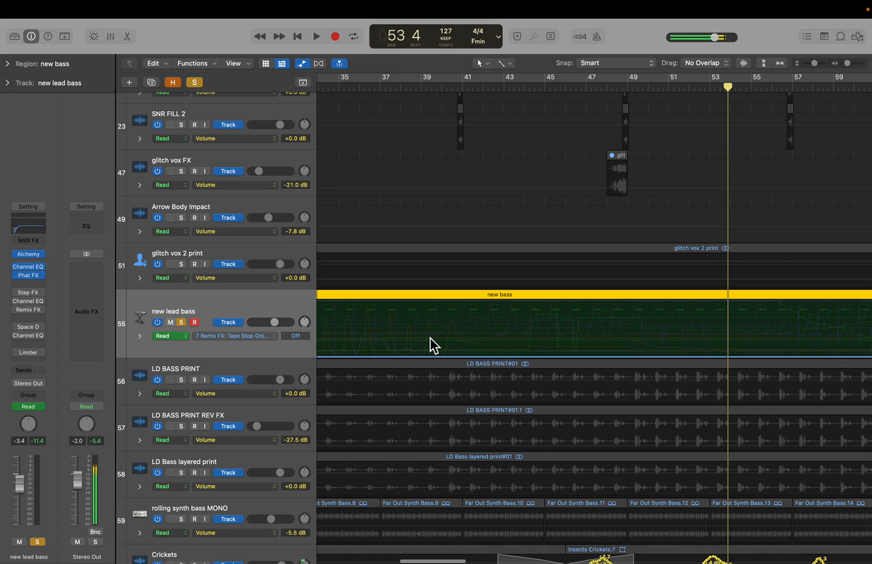
pyautogui.scroll(-5, 413, 342)
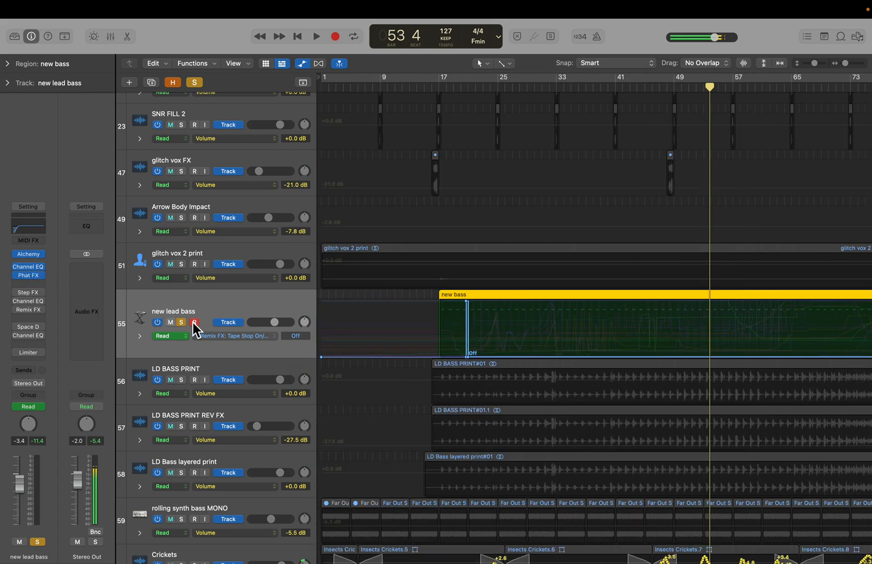
# - Hide automation and zoom out to the whole arrangement, toggling the new lead bass solo on and off
pyautogui.click(186, 324)
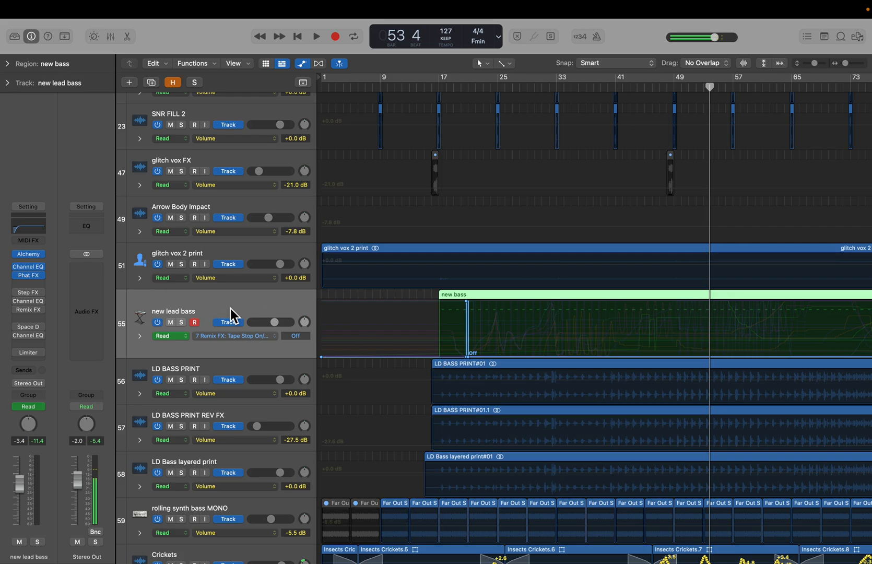
pyautogui.press('a')
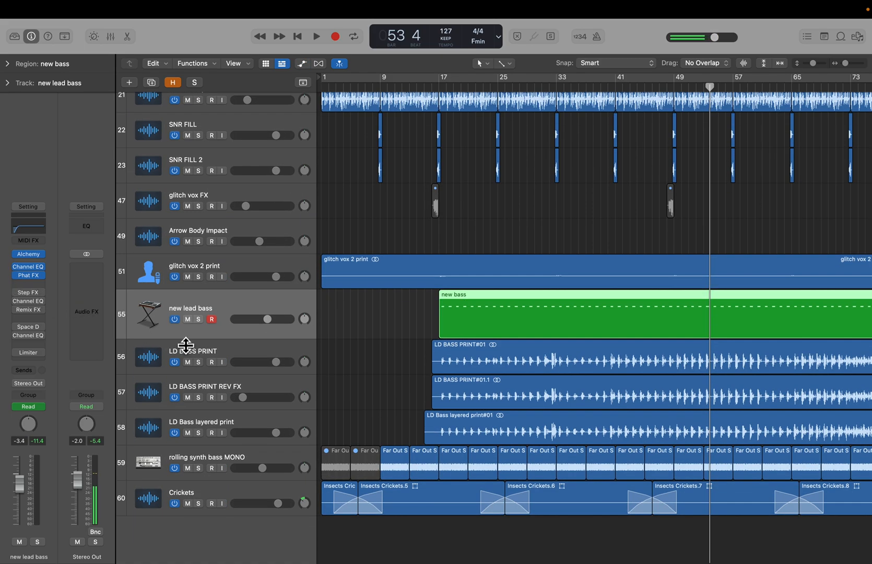
pyautogui.click(198, 319)
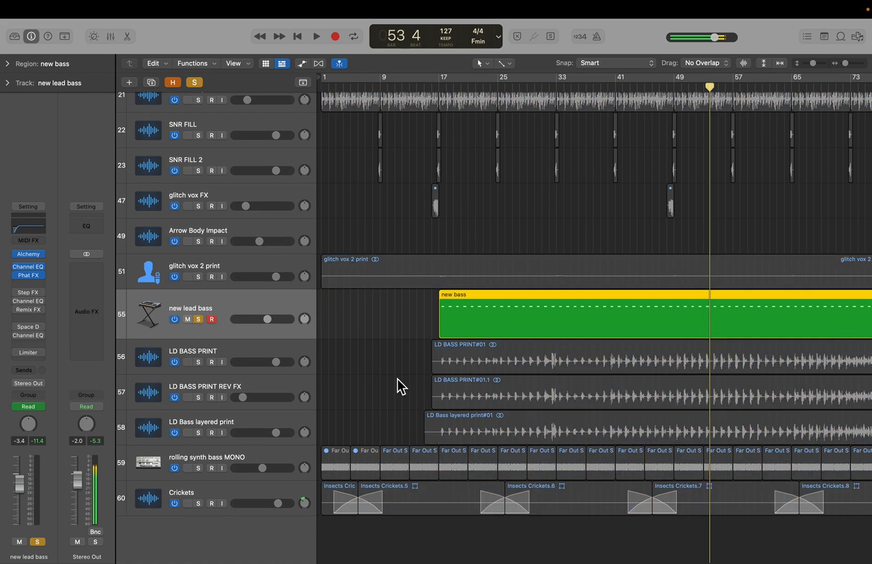
pyautogui.press('super+Left')
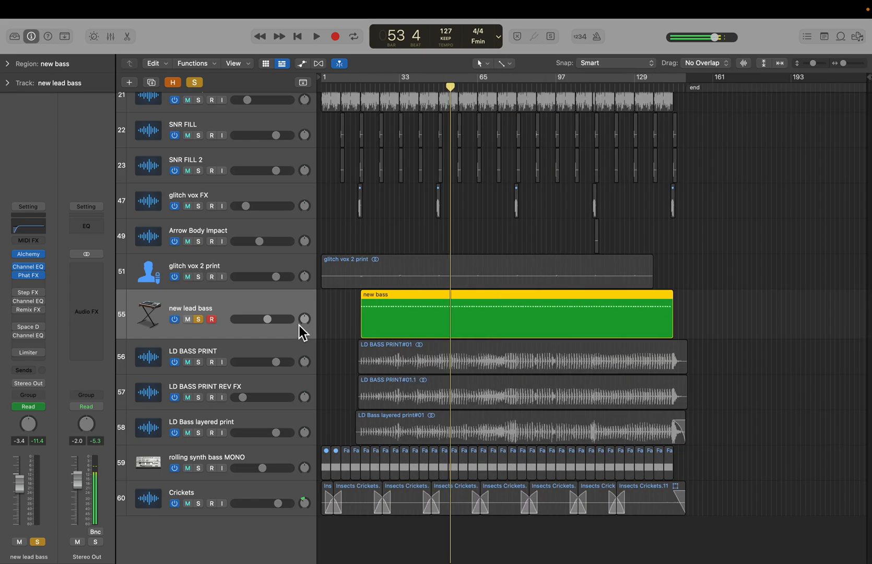
pyautogui.click(198, 319)
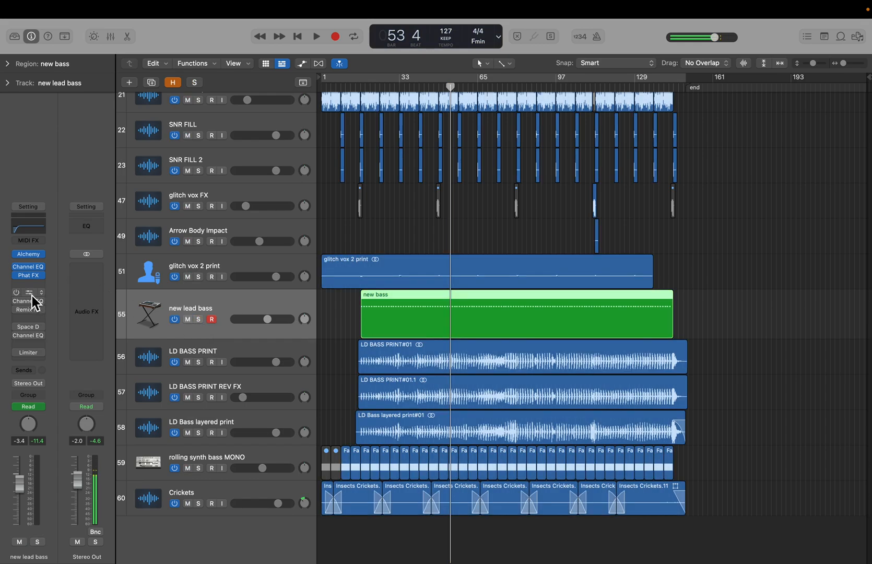
# - Open the Step FX plugin and audition the soloed new lead bass track with it, stopping playback and clearing the solo
pyautogui.click(32, 296)
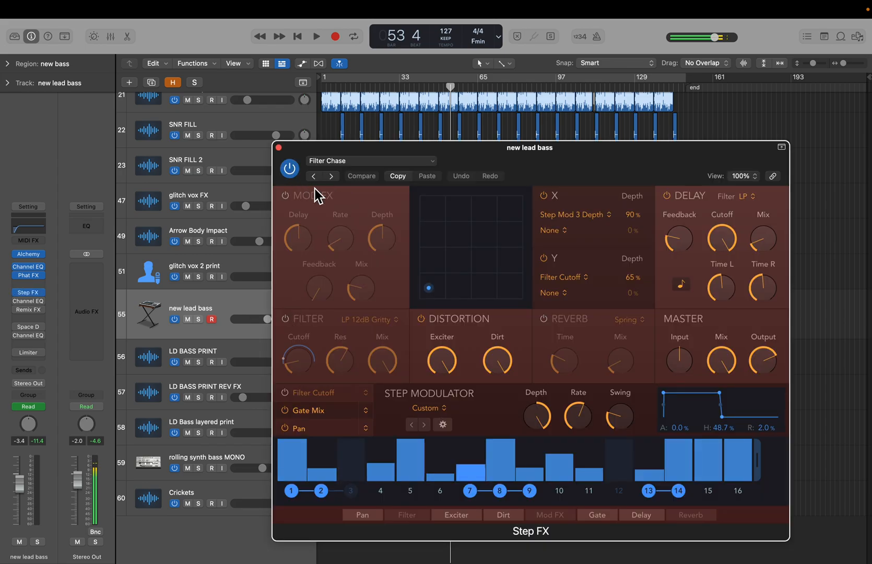
pyautogui.moveTo(400, 152); pyautogui.dragTo(474, 300)
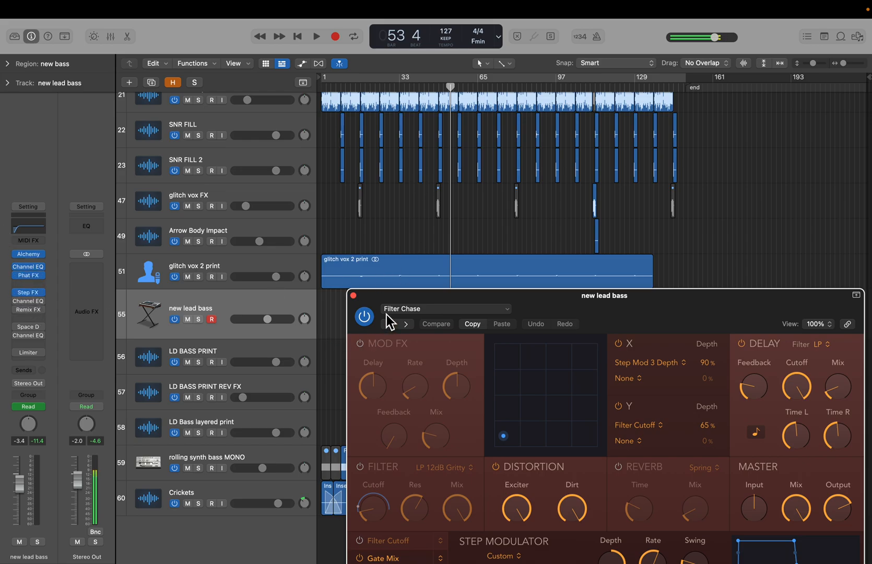
pyautogui.moveTo(386, 296); pyautogui.dragTo(538, 220)
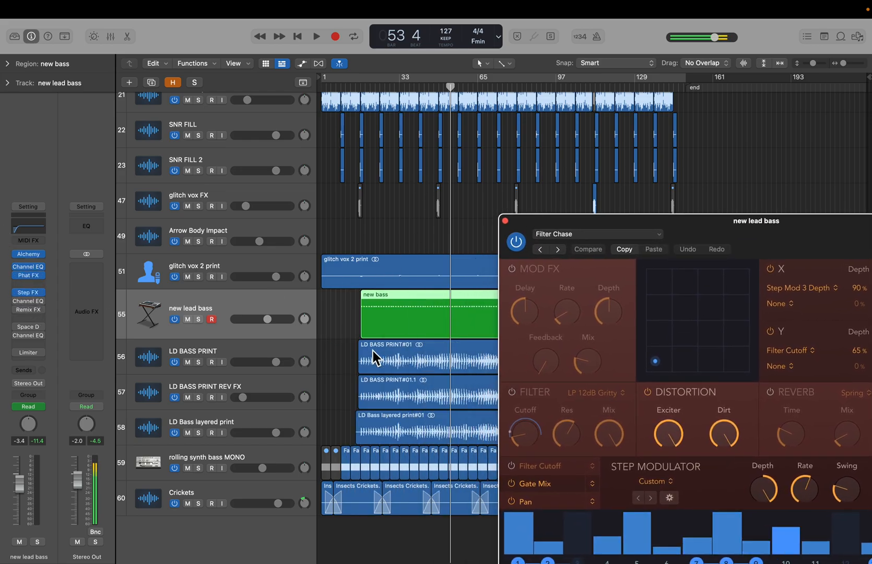
pyautogui.click(203, 321)
pyautogui.press('space')
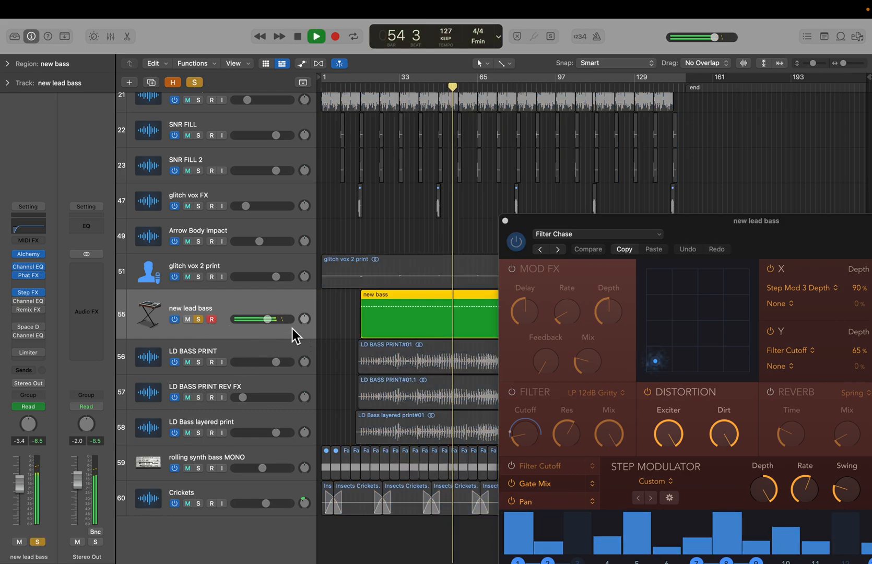
pyautogui.press('space')
pyautogui.click(199, 319)
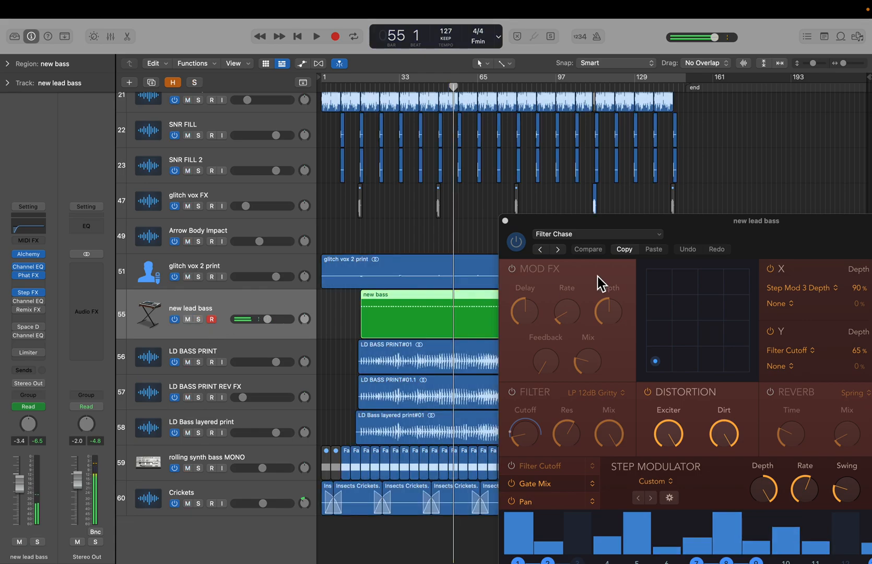
# - Open the second Channel EQ plugin on the new lead bass channel to inspect it, and close the Channel EQ and Step FX windows
pyautogui.moveTo(700, 237); pyautogui.dragTo(557, 91)
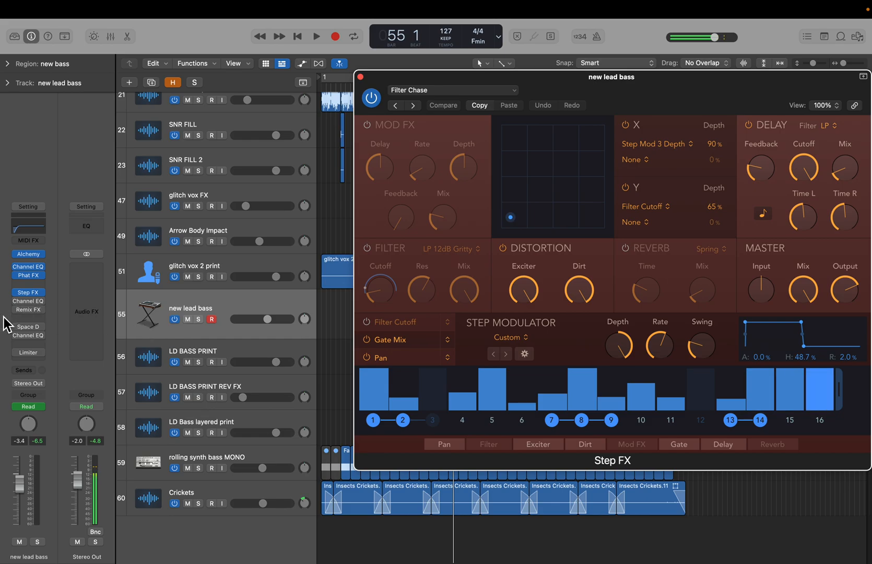
pyautogui.click(18, 302)
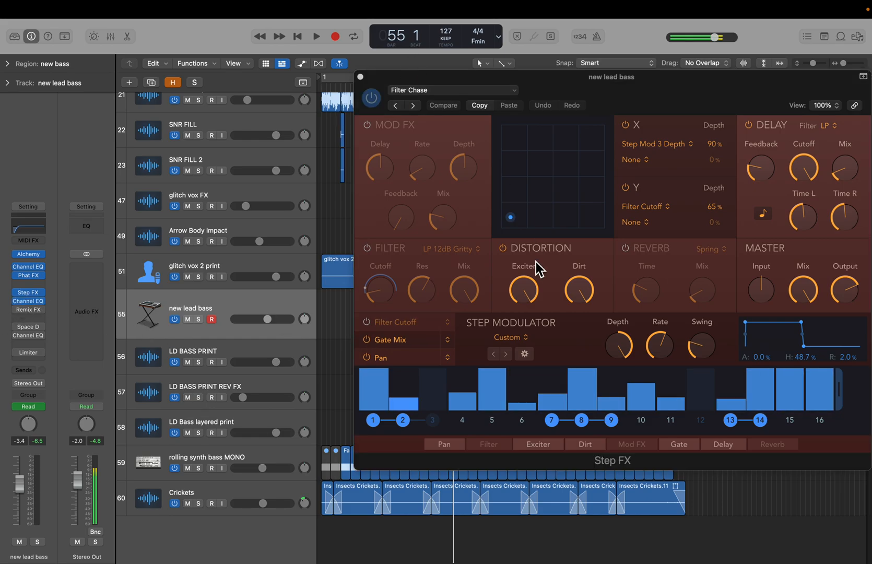
pyautogui.moveTo(386, 79); pyautogui.dragTo(615, 116)
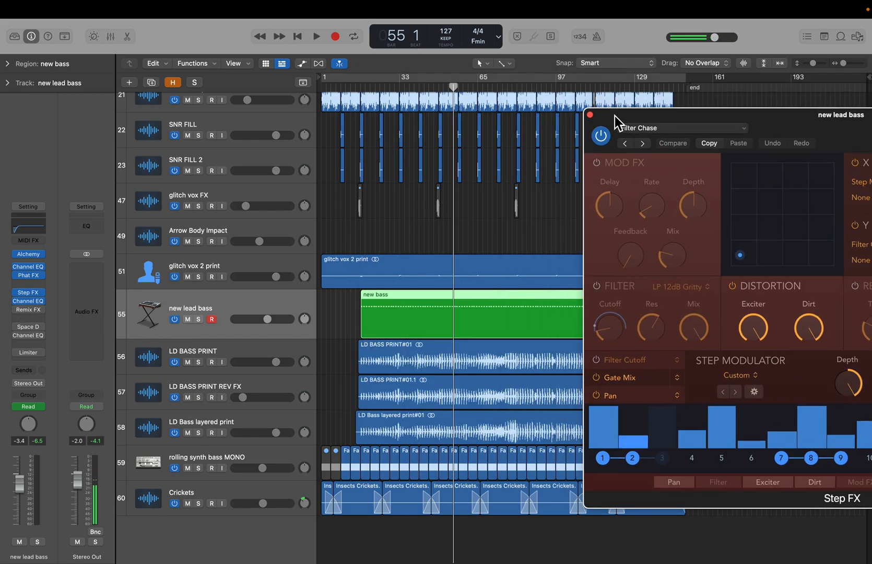
pyautogui.click(28, 302)
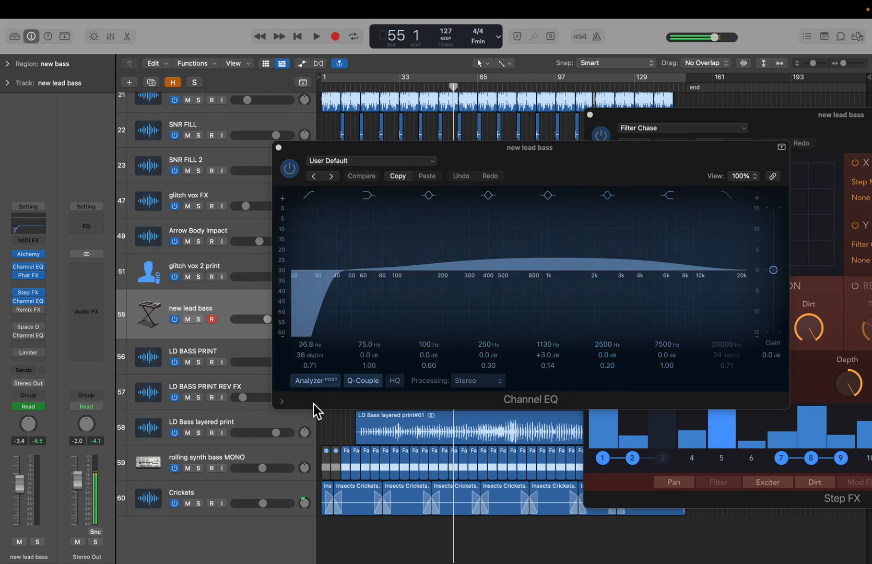
pyautogui.click(279, 148)
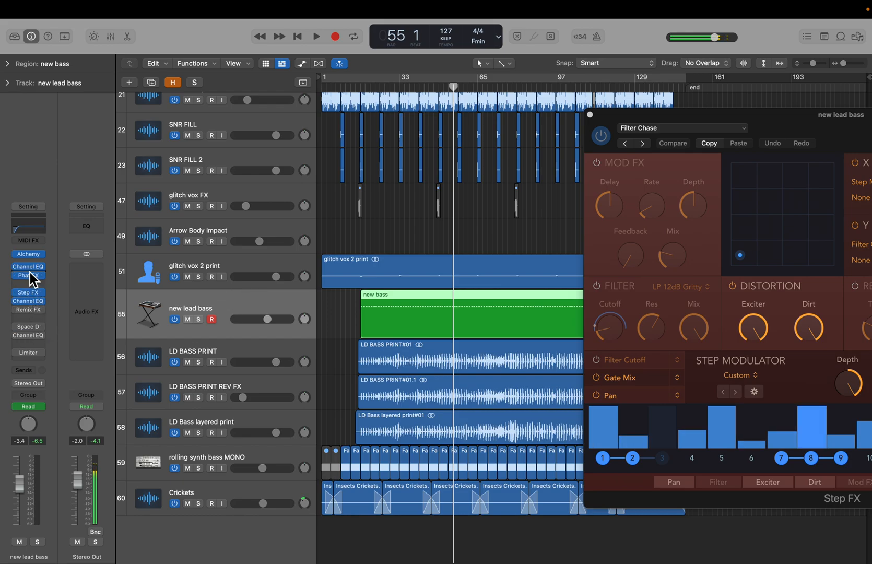
pyautogui.click(590, 115)
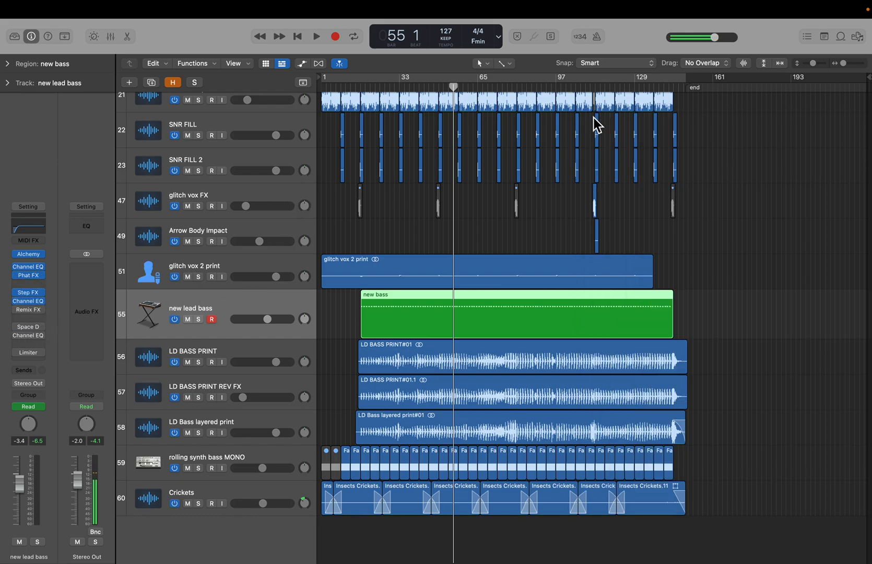
# - Open the Remix FX plugin and play the soloed new lead bass track
pyautogui.click(329, 325)
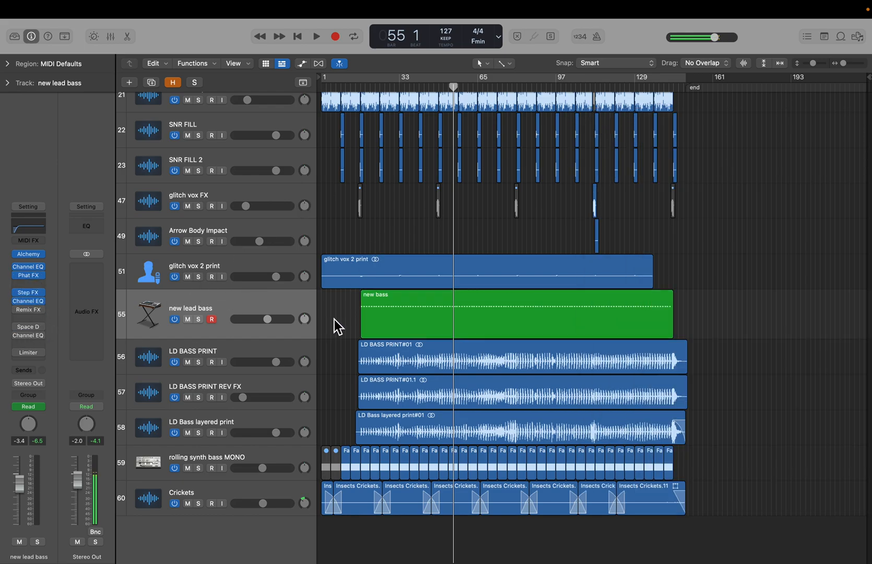
pyautogui.click(29, 312)
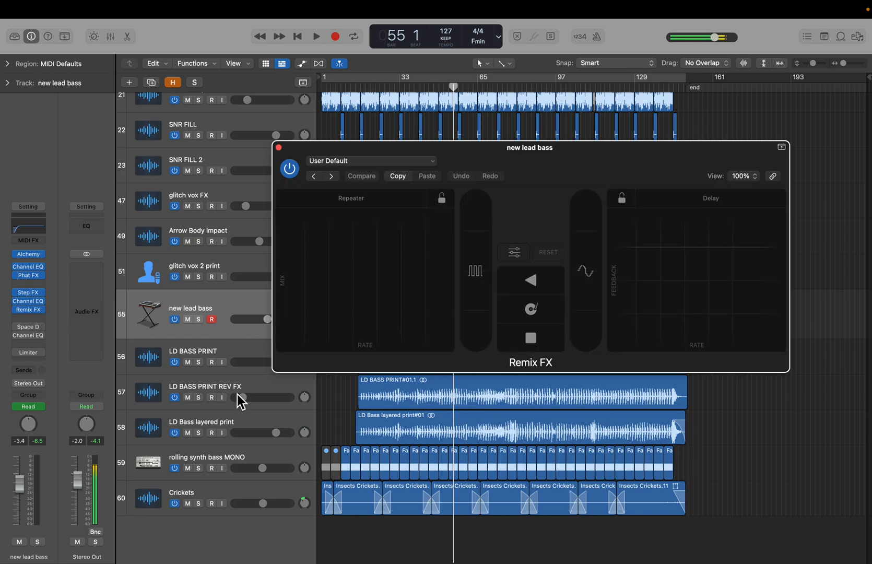
pyautogui.click(198, 321)
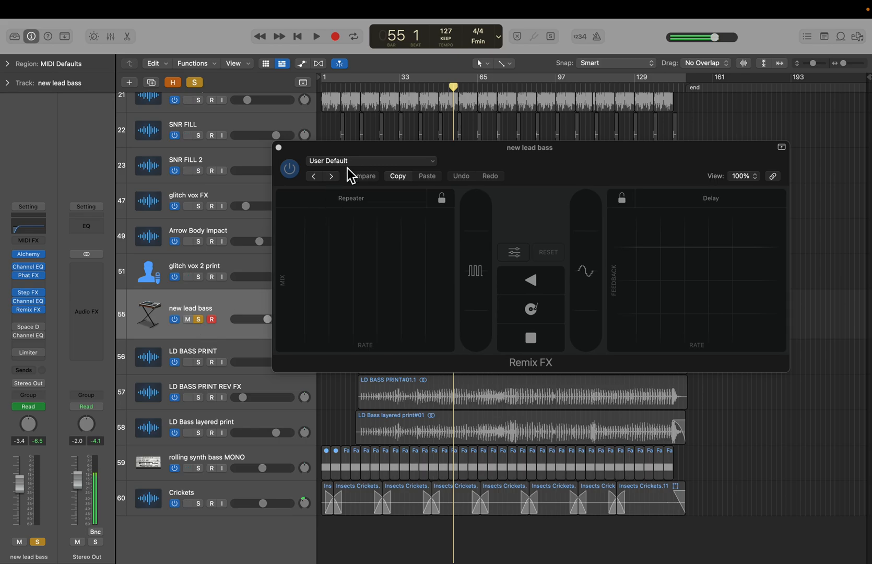
pyautogui.press('space')
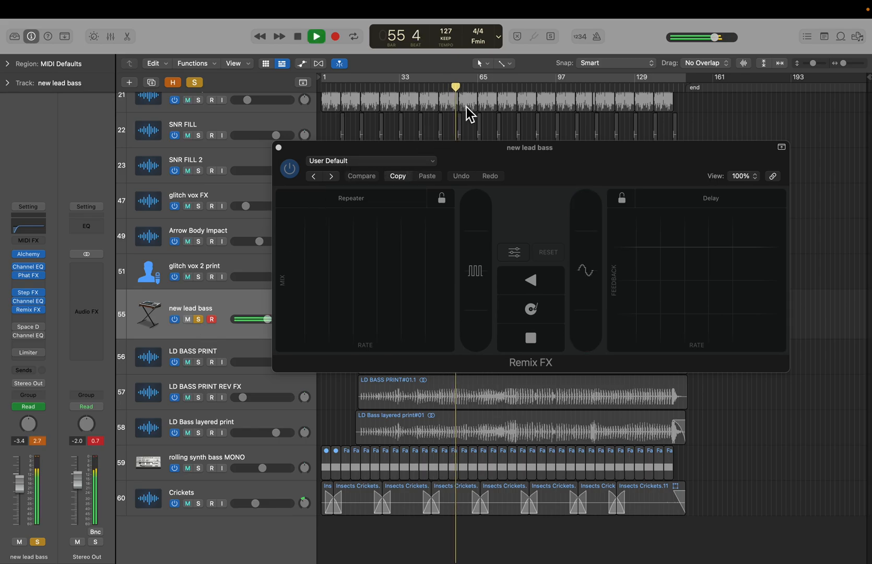
# - Stop playback and clear the solo on the new lead bass track
pyautogui.moveTo(596, 279)
pyautogui.mouseDown()
pyautogui.moveTo(602, 244)
pyautogui.moveTo(597, 259)
pyautogui.moveTo(625, 272)
pyautogui.moveTo(599, 267)
pyautogui.mouseUp()
pyautogui.press('space')
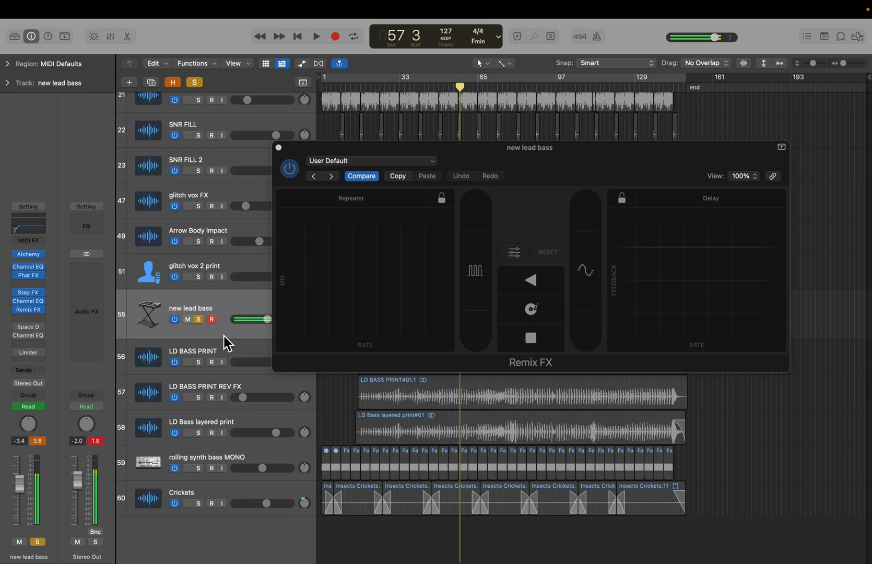
pyautogui.click(199, 320)
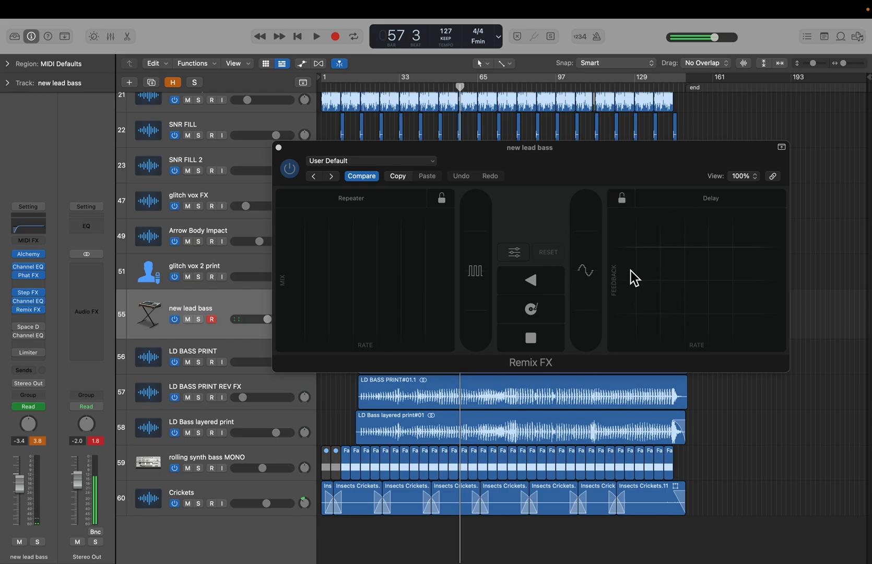
# - Move the Remix FX window aside, check the new lead bass automation mode, and close the Remix FX window
pyautogui.moveTo(512, 169); pyautogui.dragTo(731, 141)
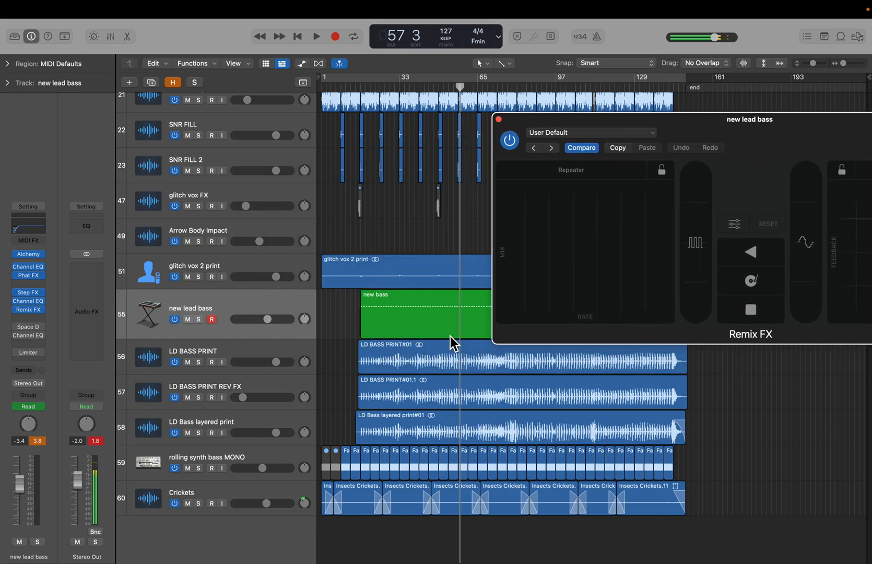
pyautogui.click(33, 407)
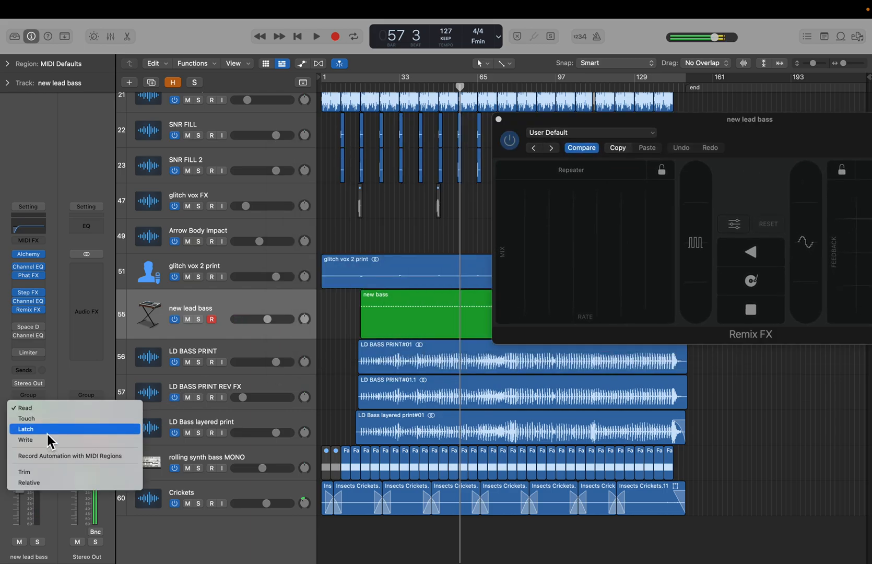
pyautogui.click(351, 314)
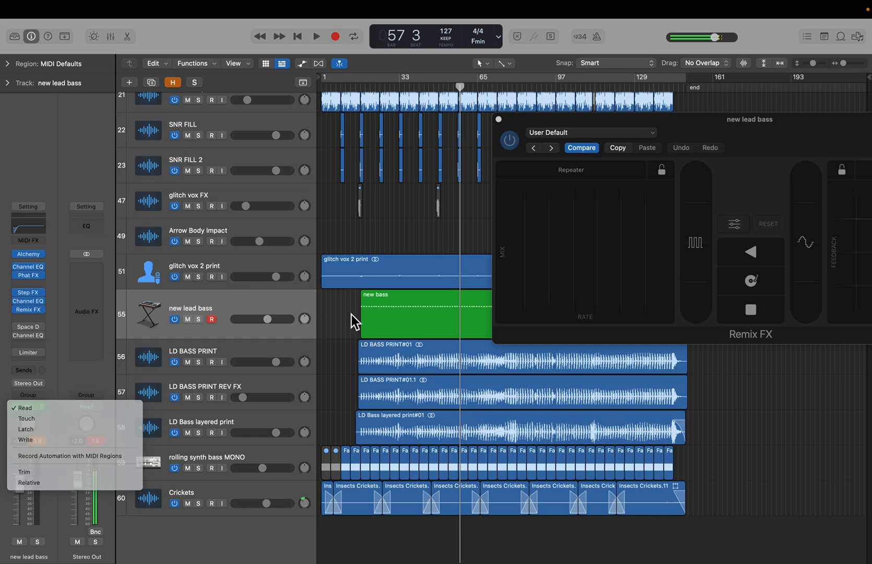
pyautogui.click(499, 120)
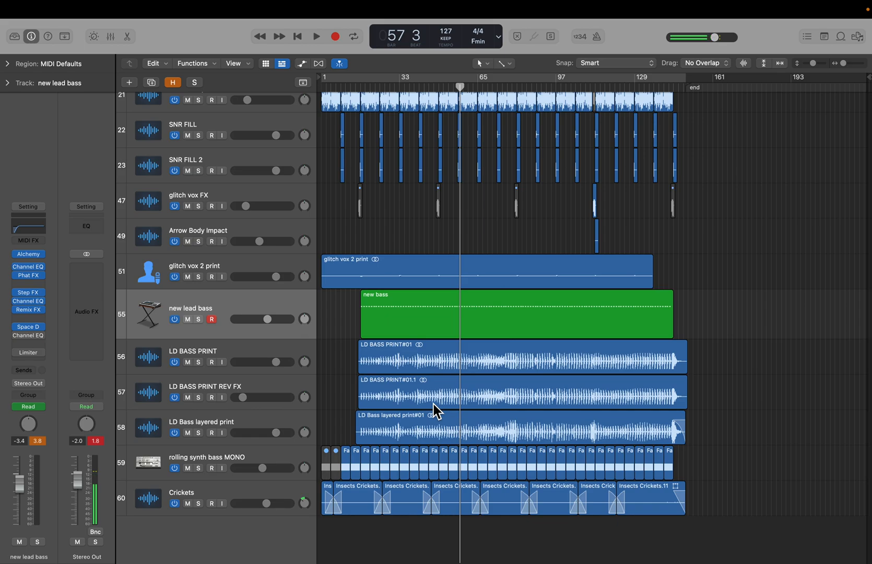
# - Open the Space Designer plugin on new lead bass and play the soloed track with it
pyautogui.click(36, 328)
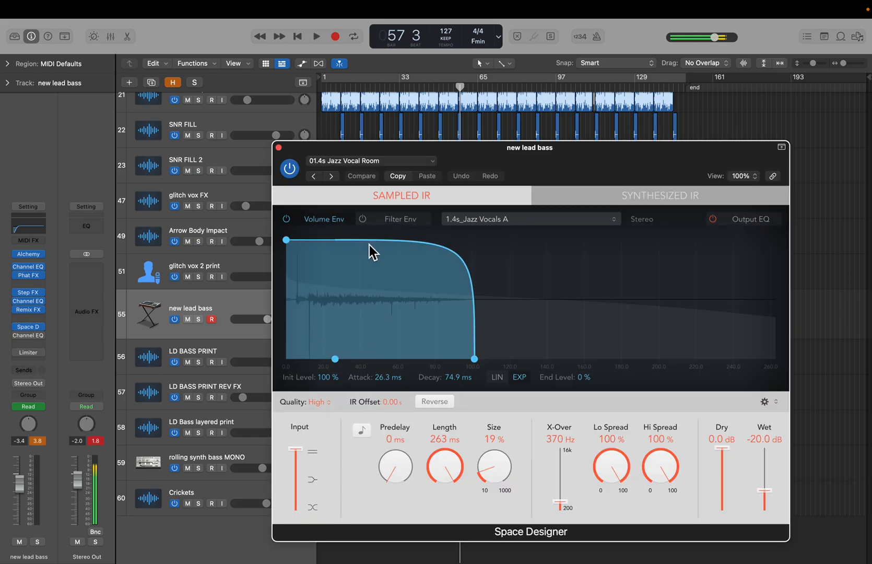
pyautogui.click(198, 319)
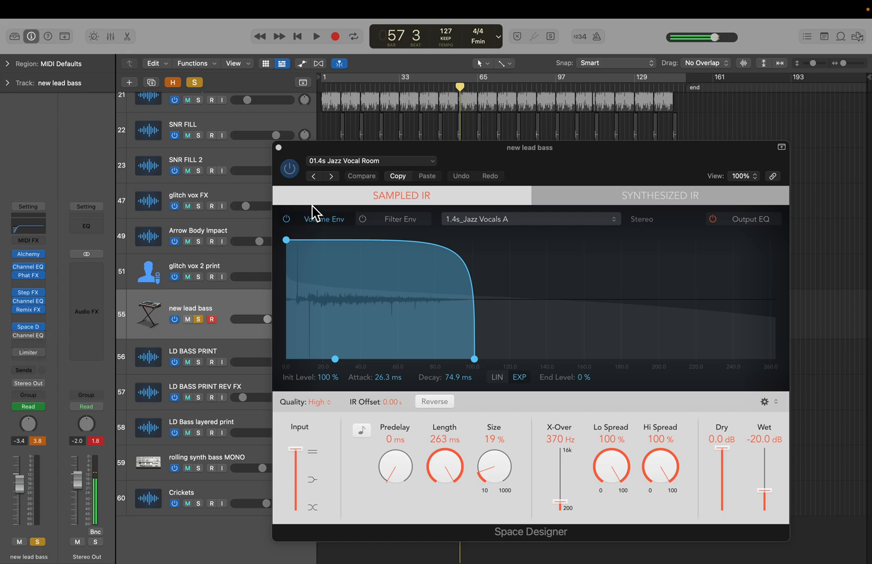
pyautogui.moveTo(314, 151); pyautogui.dragTo(554, 155)
pyautogui.moveTo(640, 148); pyautogui.dragTo(379, 146)
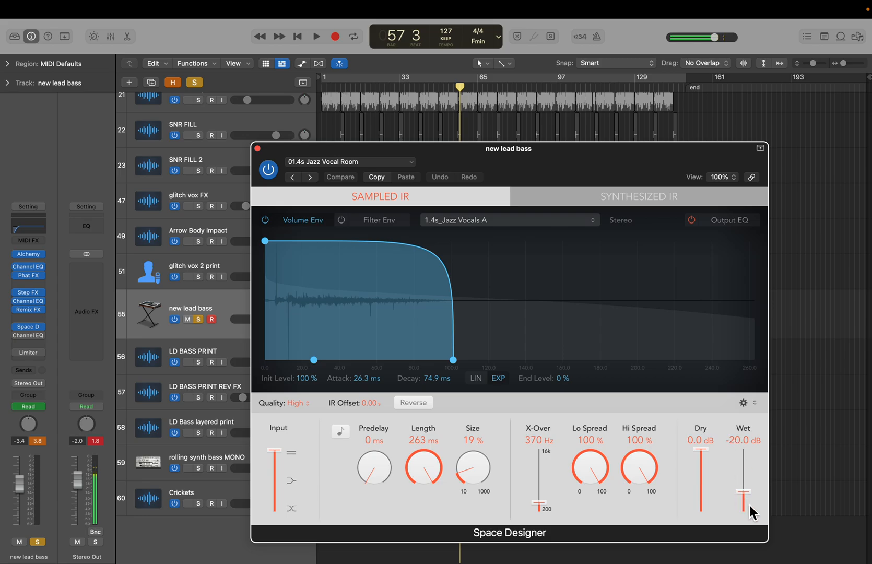
pyautogui.moveTo(450, 164); pyautogui.dragTo(730, 167)
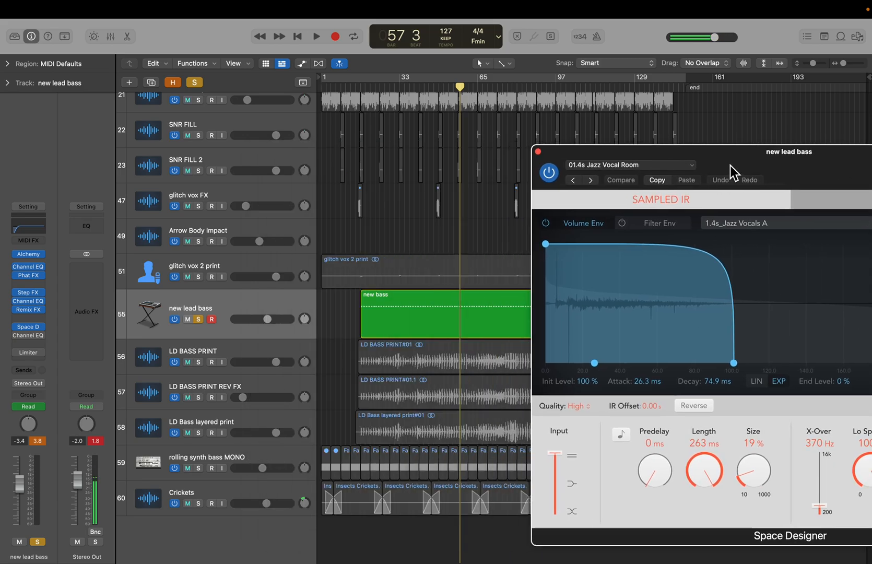
pyautogui.press('space')
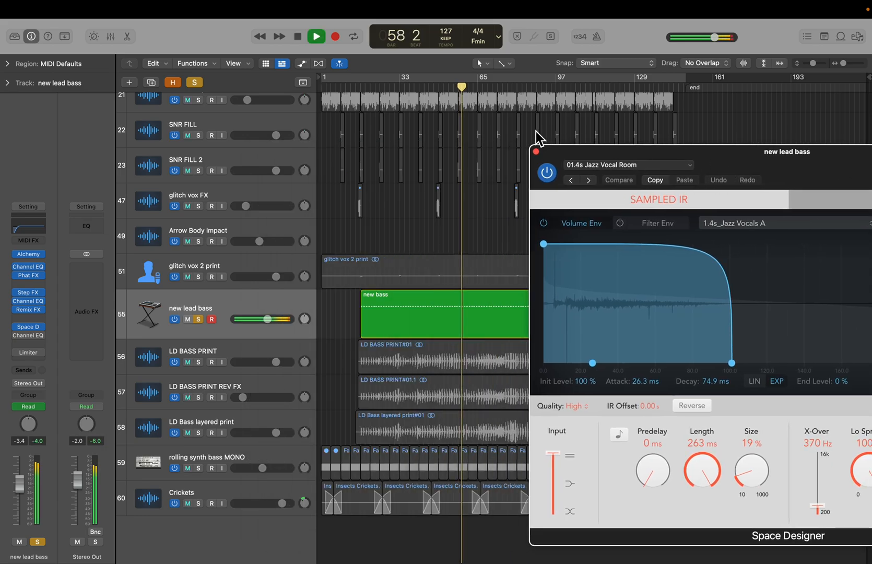
# - Toggle the Space Designer bypass off and on during playback, then stop and clear the new lead bass solo
pyautogui.click(15, 326)
pyautogui.click(15, 326)
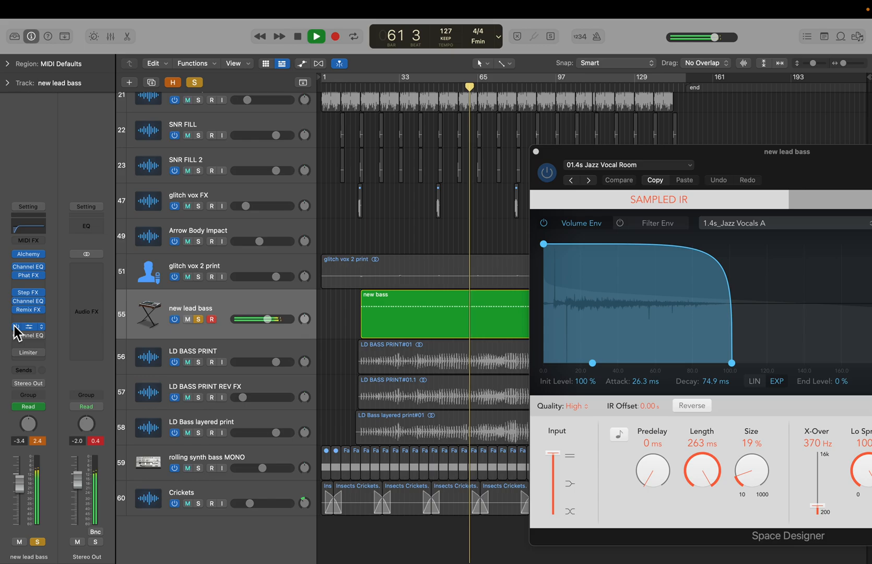
pyautogui.press('space')
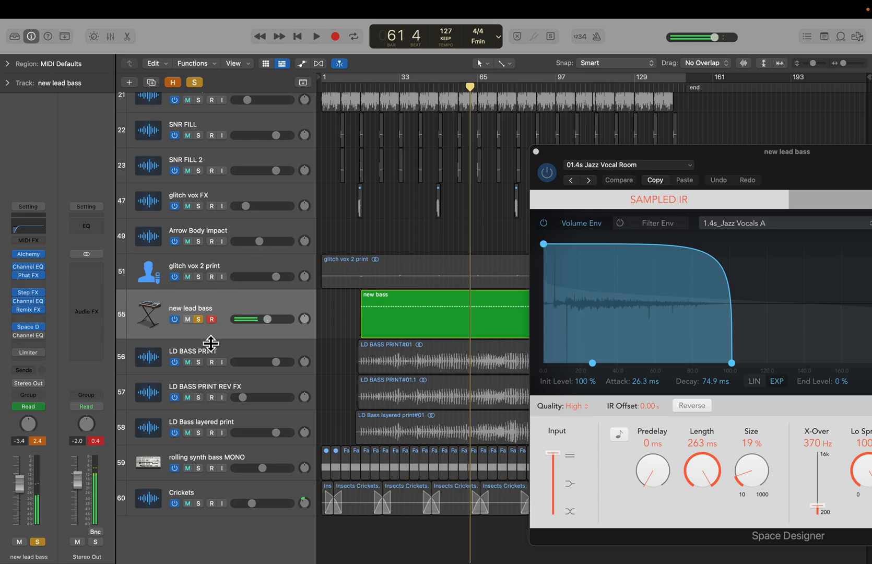
pyautogui.click(199, 319)
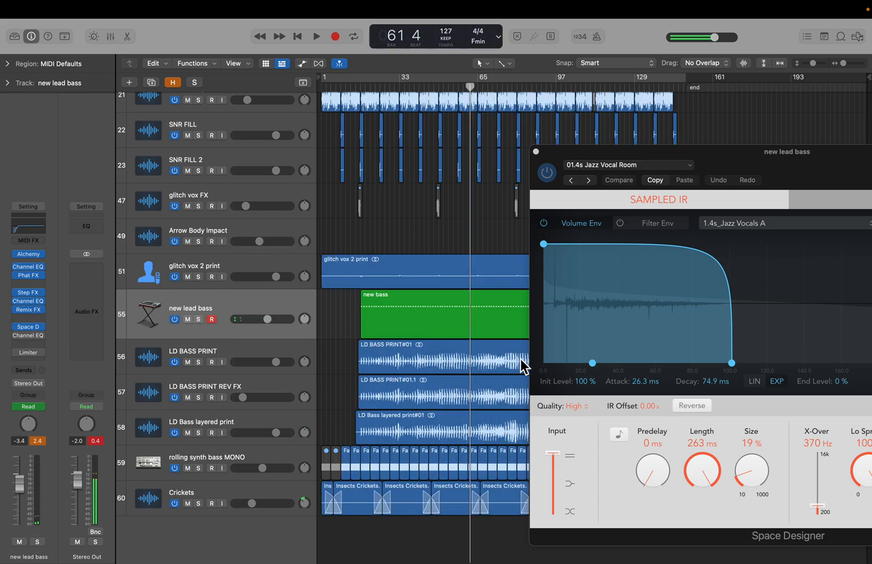
# - Open the second Channel EQ and the Limiter on new lead bass to inspect them, then close all plugin windows
pyautogui.moveTo(24, 331)
pyautogui.click(24, 336)
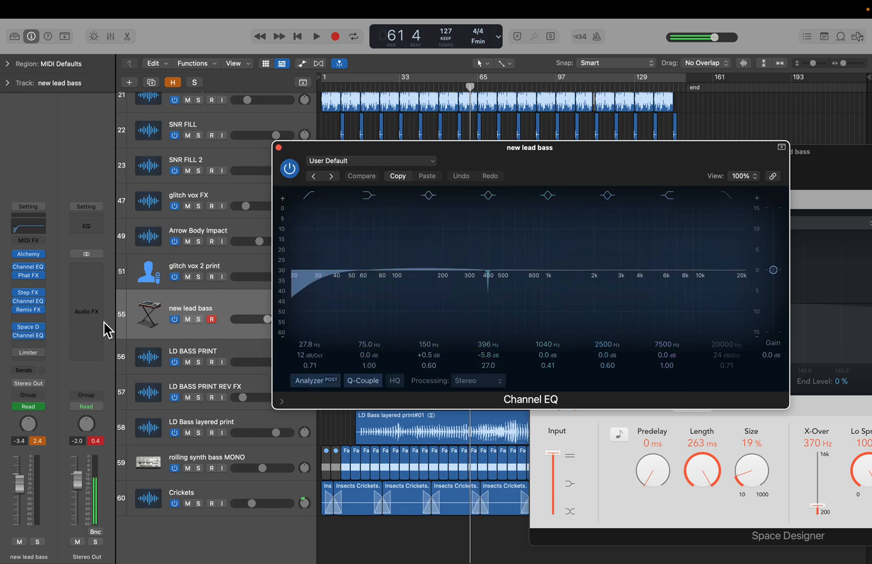
pyautogui.click(29, 353)
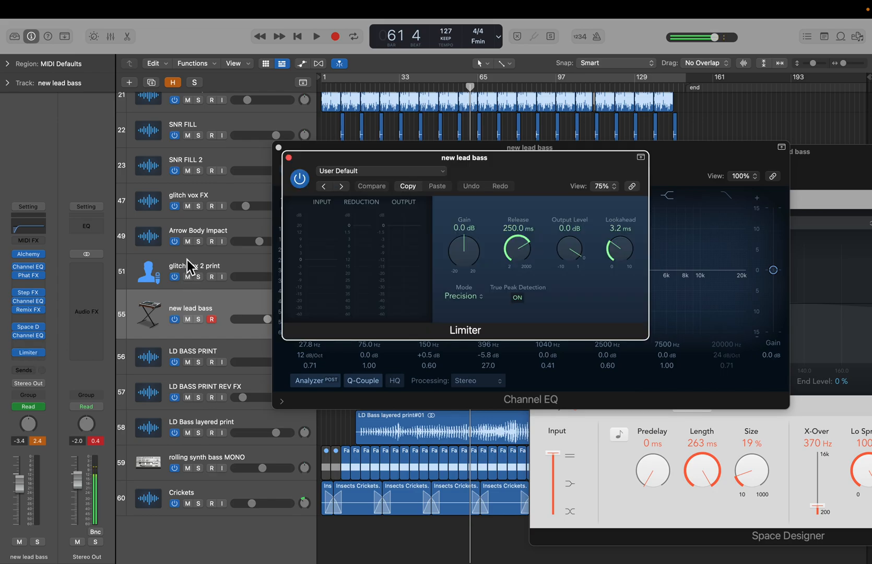
pyautogui.click(288, 157)
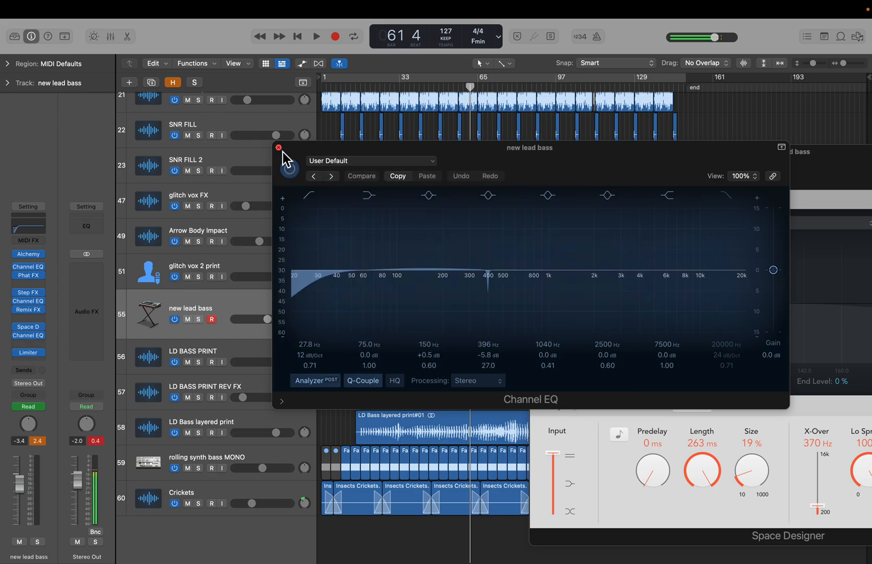
pyautogui.click(279, 147)
pyautogui.click(536, 152)
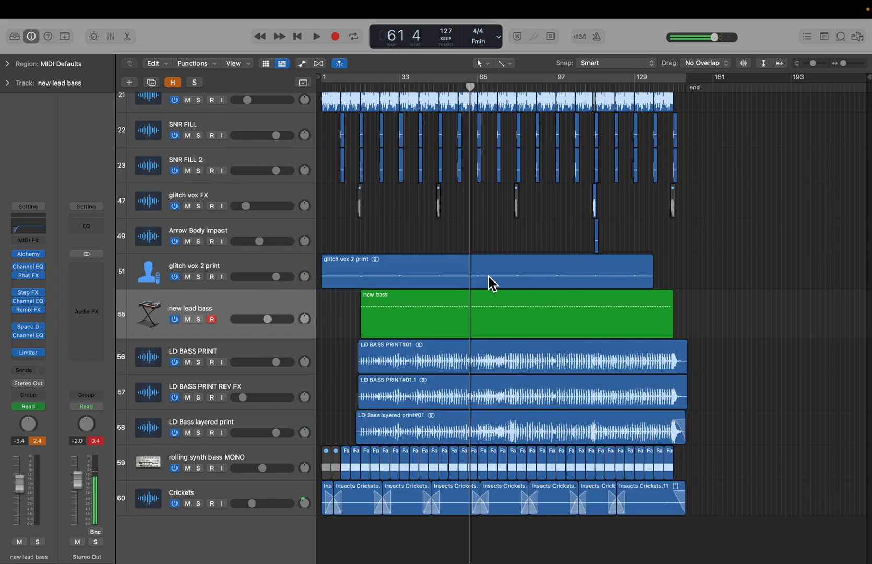
# - Mute and switch off the new lead bass track, then select and solo the LD BASS PRINT track
pyautogui.click(188, 319)
pyautogui.click(175, 319)
pyautogui.click(230, 355)
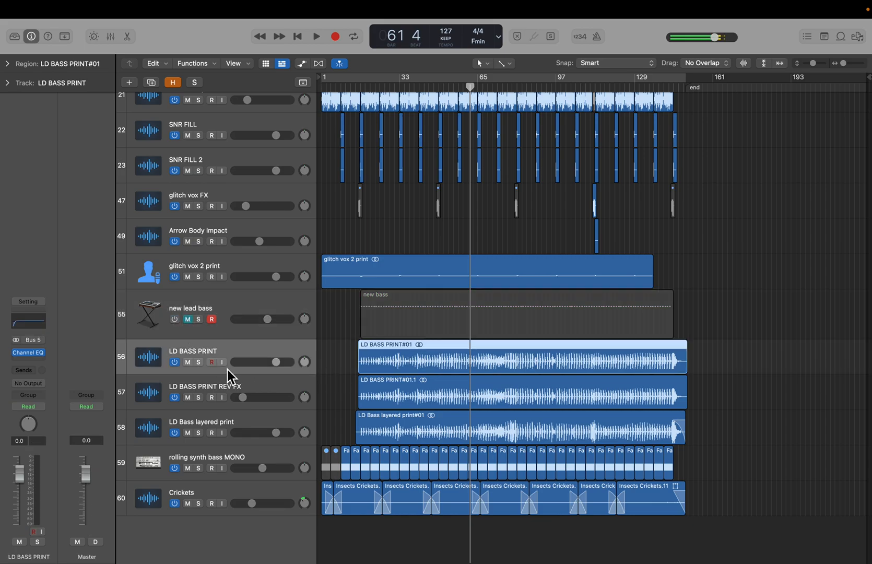
pyautogui.click(201, 363)
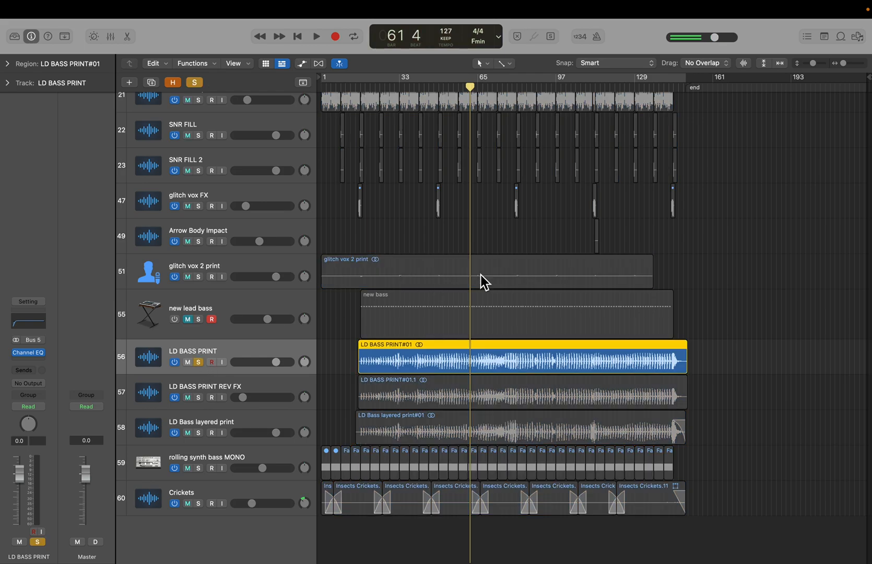
# - Select the LD BASS PRINT#01 region and briefly play the soloed LD BASS PRINT track
pyautogui.press('super+Right')
pyautogui.press('super+Right')
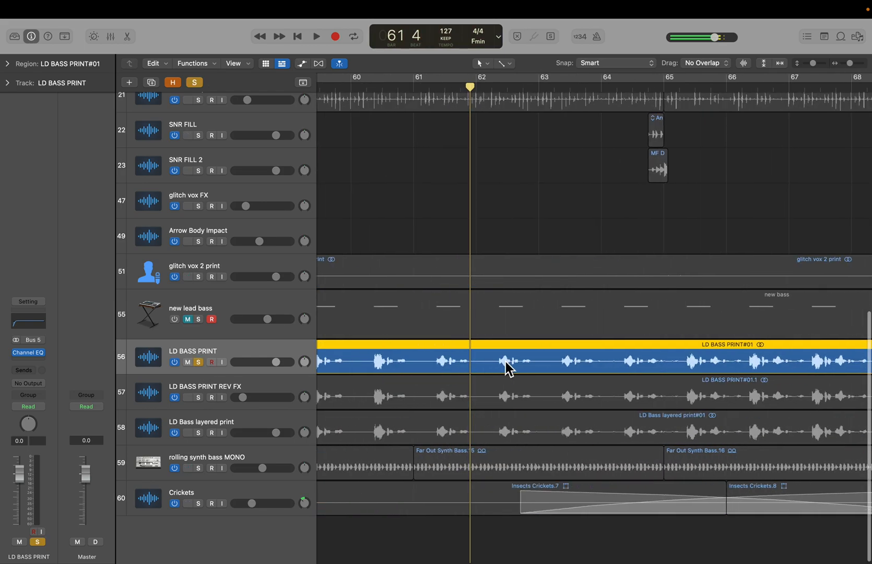
pyautogui.press('super+Right')
pyautogui.press('super+Right')
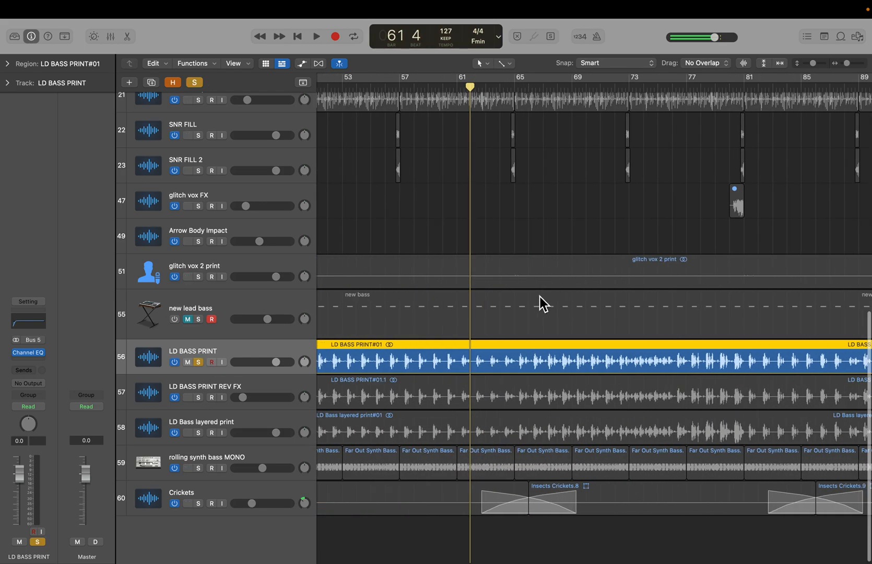
pyautogui.click(517, 316)
pyautogui.press('super+Left')
pyautogui.press('super+Left')
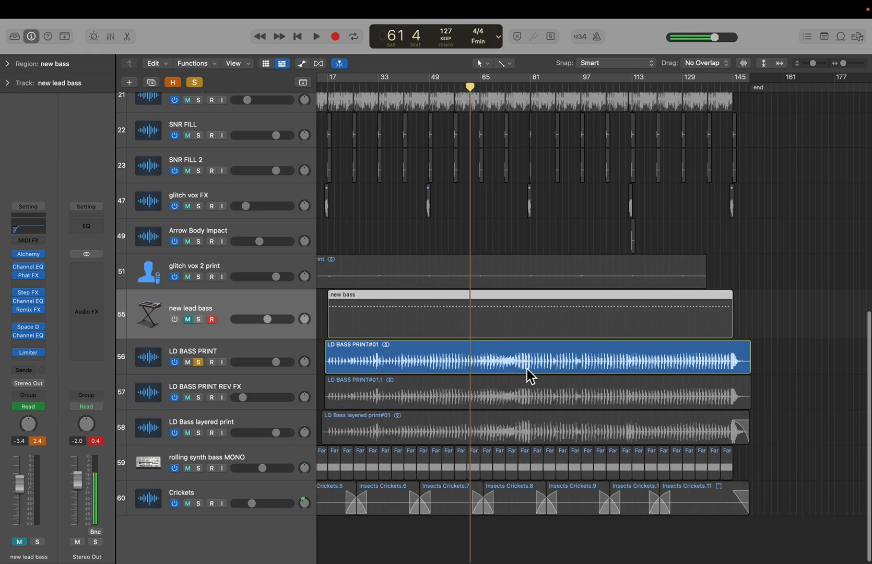
pyautogui.click(527, 370)
pyautogui.press('space')
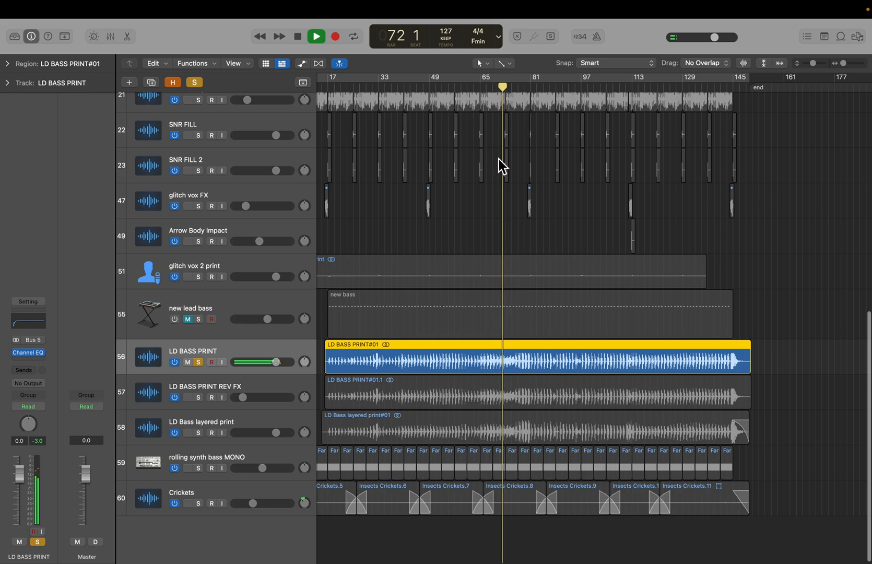
pyautogui.press('space')
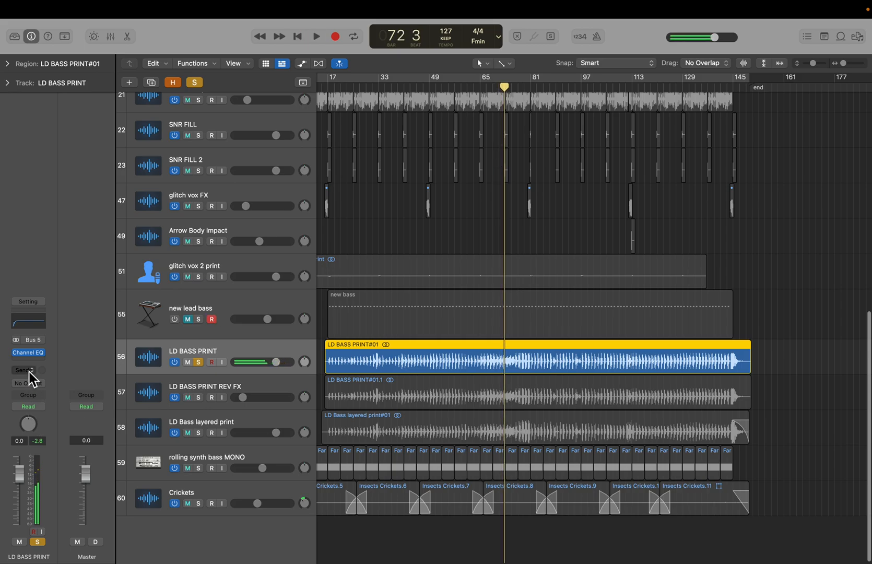
# - Route the LD BASS PRINT channel output to Stereo Output and audition it briefly
pyautogui.click(28, 383)
pyautogui.moveTo(47, 394)
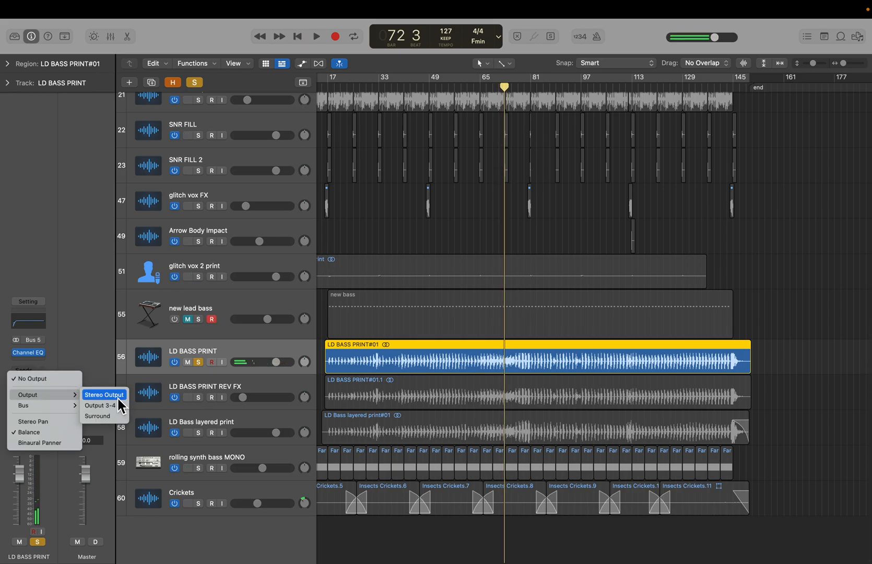
pyautogui.click(120, 399)
pyautogui.press('space')
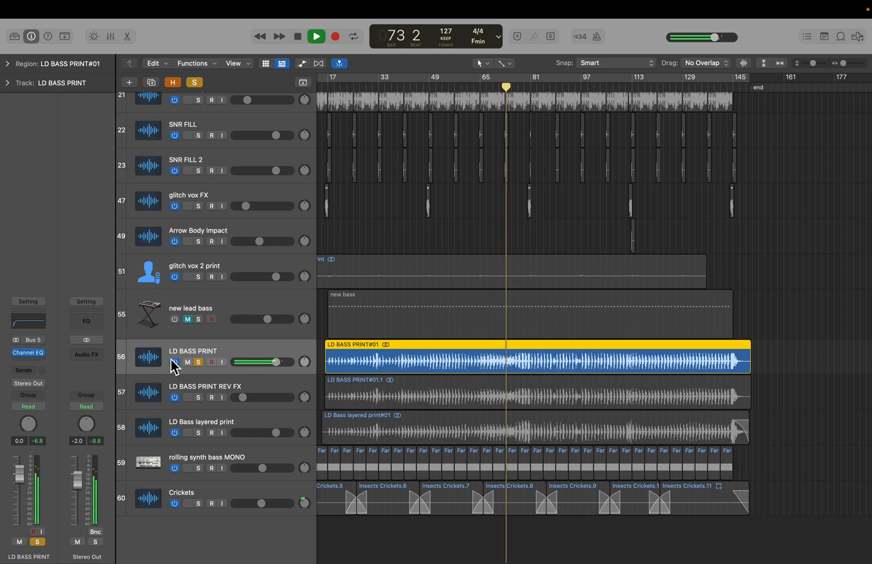
pyautogui.press('space')
# - Clear the LD BASS PRINT solo and mute the track
pyautogui.click(197, 363)
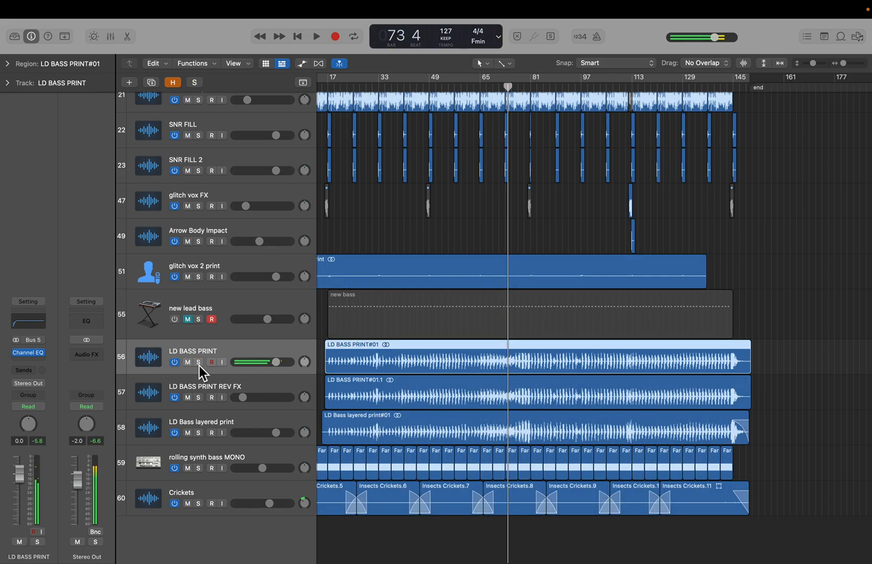
pyautogui.click(176, 363)
pyautogui.click(188, 362)
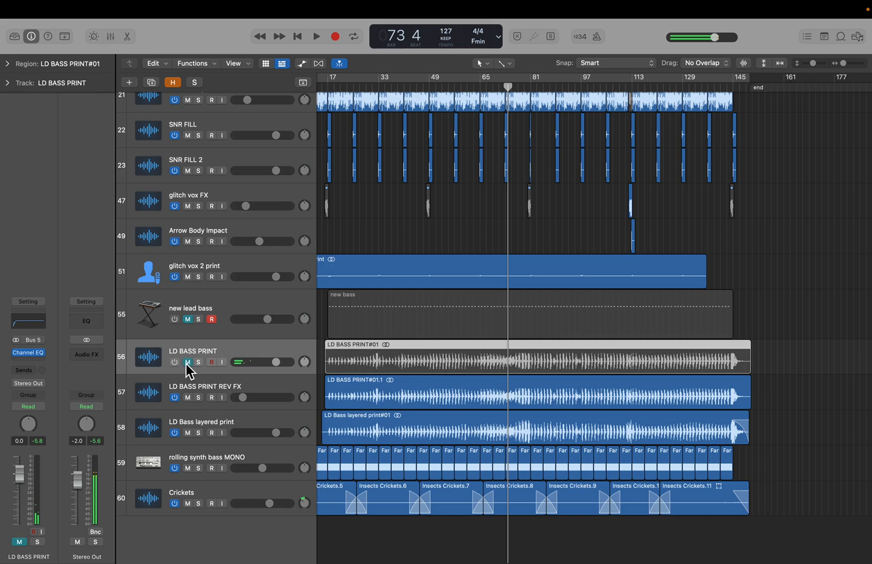
# - Select the LD BASS PRINT REV FX track and open its Step FX plugin with the Chaos Gates preset
pyautogui.click(223, 403)
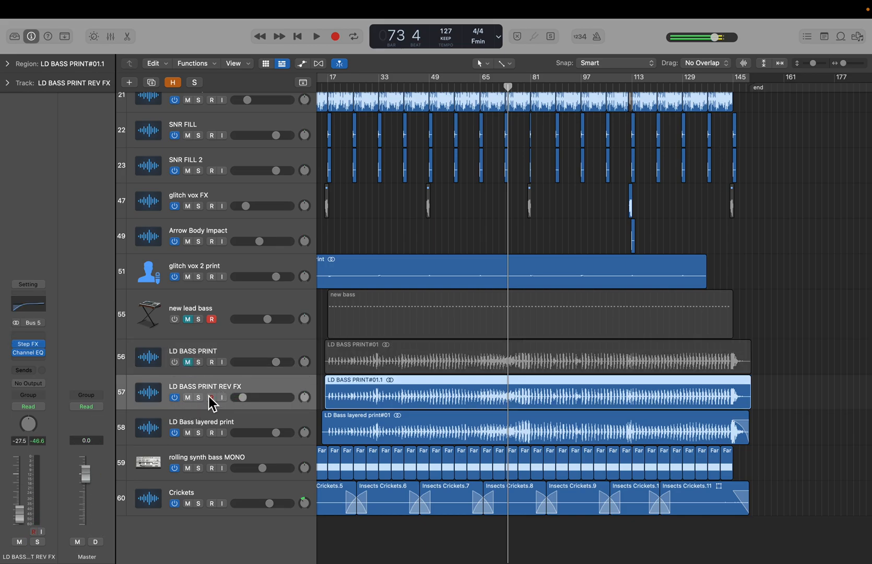
pyautogui.click(31, 348)
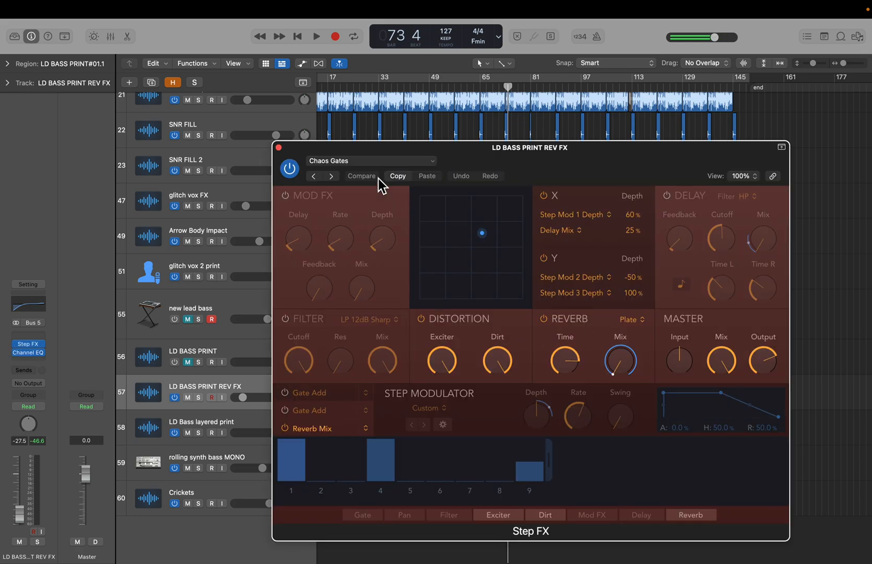
pyautogui.moveTo(298, 154); pyautogui.dragTo(585, 176)
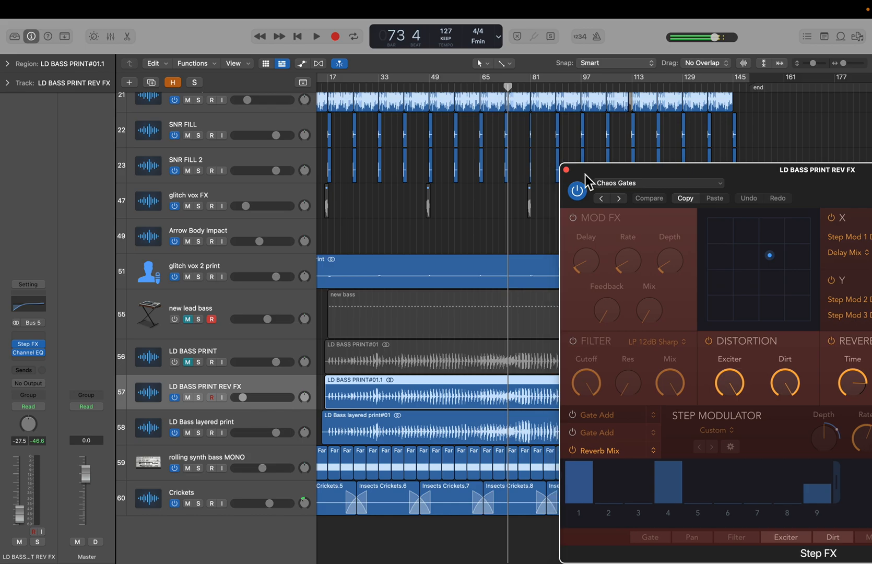
# - Show automation to inspect the LD BASS PRINT REV FX volume lane, then close Step FX and hide automation
pyautogui.press('a')
pyautogui.scroll(-3, 425, 285)
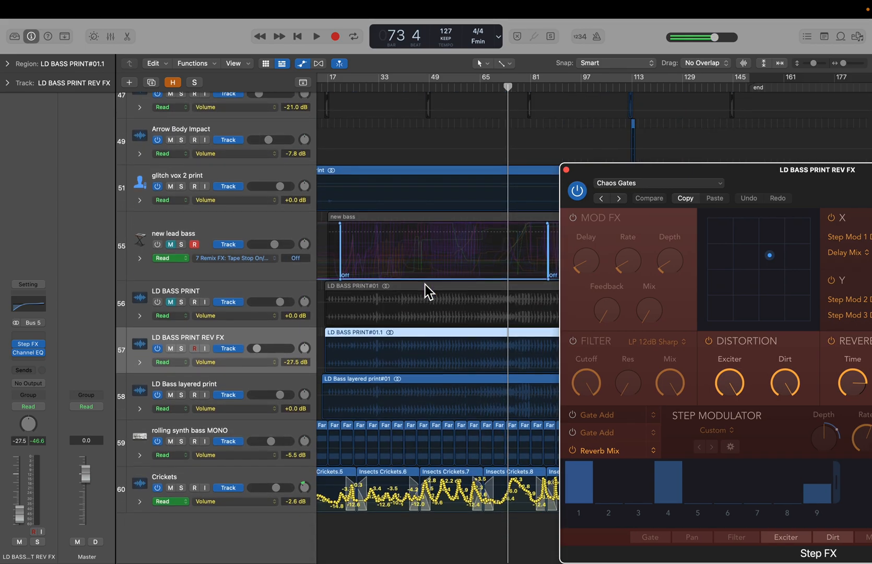
pyautogui.click(144, 366)
pyautogui.click(140, 366)
pyautogui.click(138, 365)
pyautogui.click(566, 169)
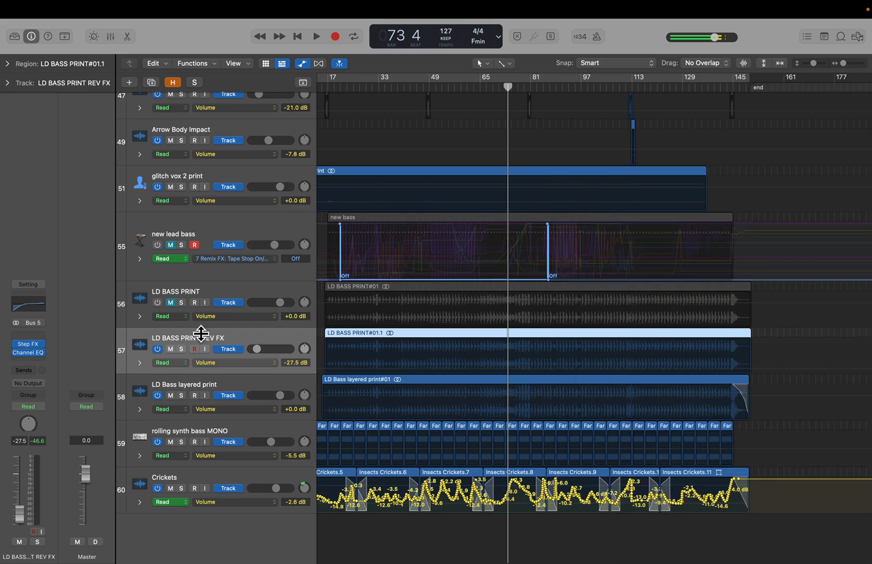
pyautogui.press('a')
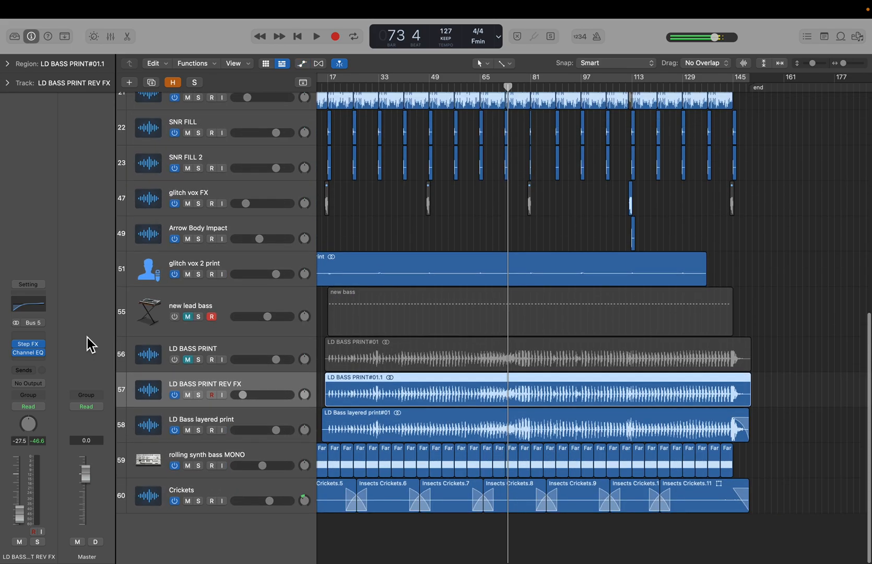
# - Solo the LD BASS PRINT REV FX track, open its Step FX plugin window and audition it briefly
pyautogui.click(199, 394)
pyautogui.click(34, 344)
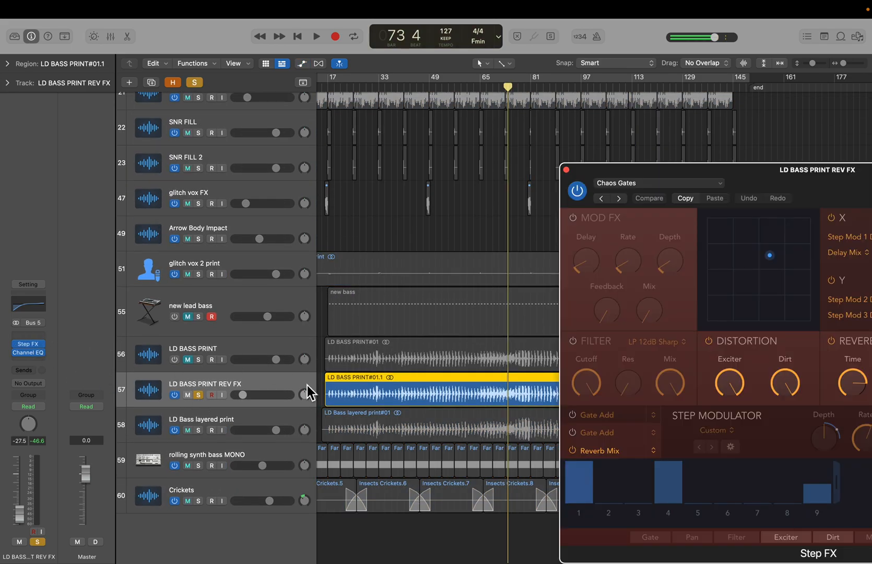
pyautogui.moveTo(747, 175); pyautogui.dragTo(480, 129)
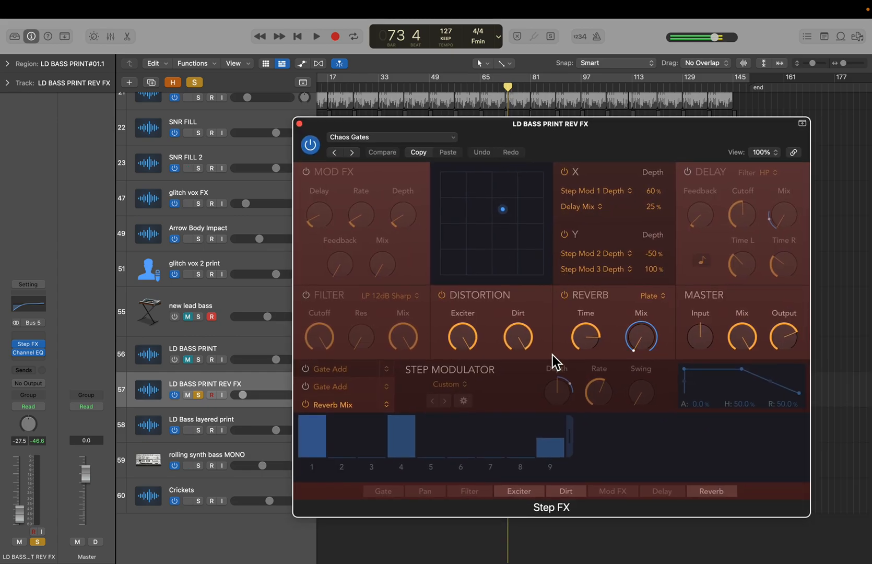
pyautogui.press('space')
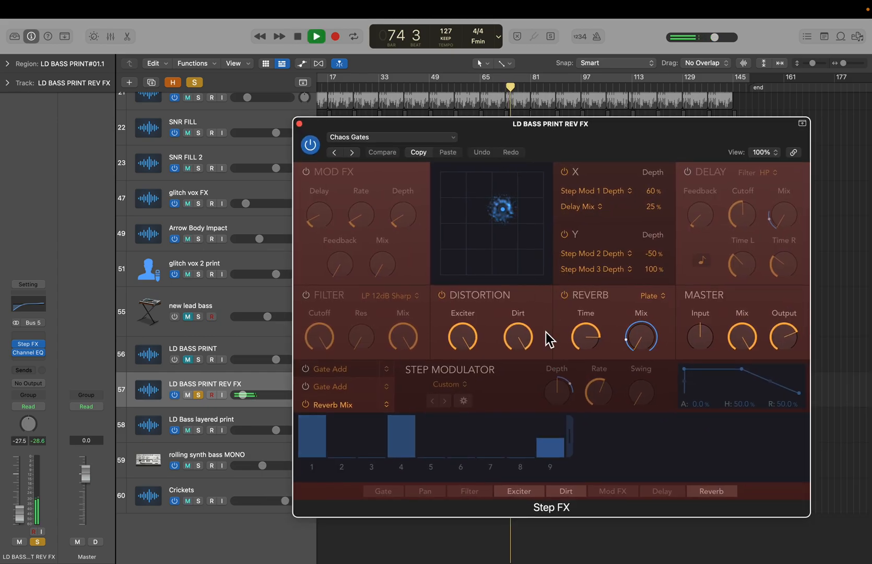
pyautogui.press('space')
# - Route the LD BASS PRINT REV FX output to Stereo Out, audition it, and clear its solo
pyautogui.click(33, 384)
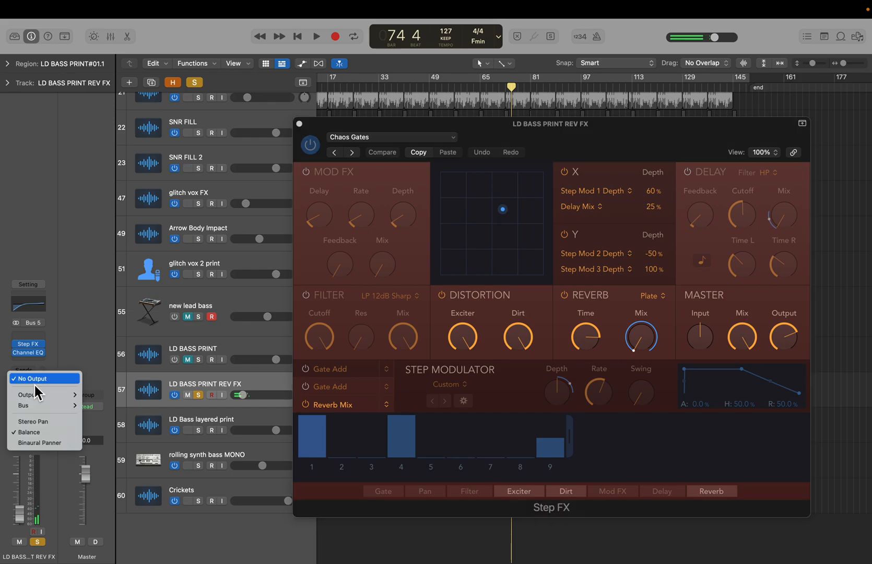
pyautogui.moveTo(53, 393)
pyautogui.click(101, 391)
pyautogui.press('space')
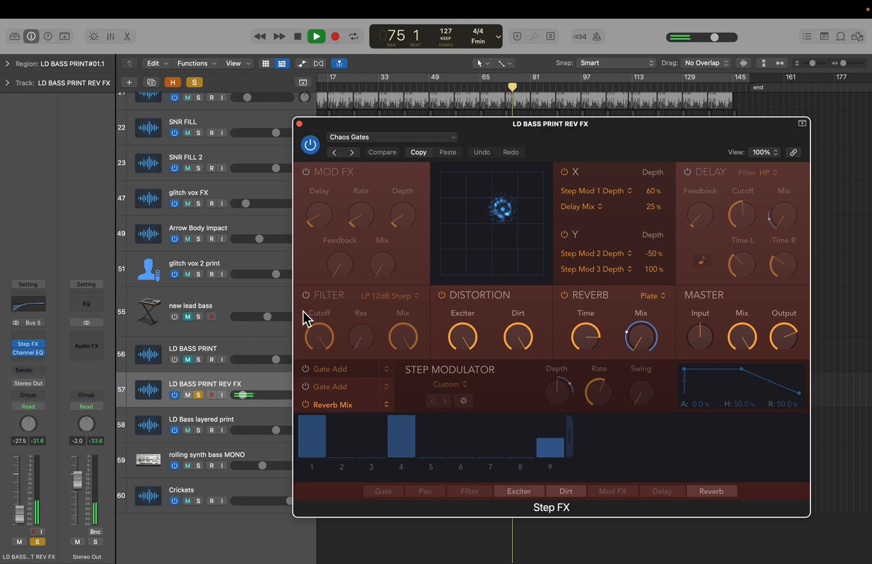
pyautogui.press('space')
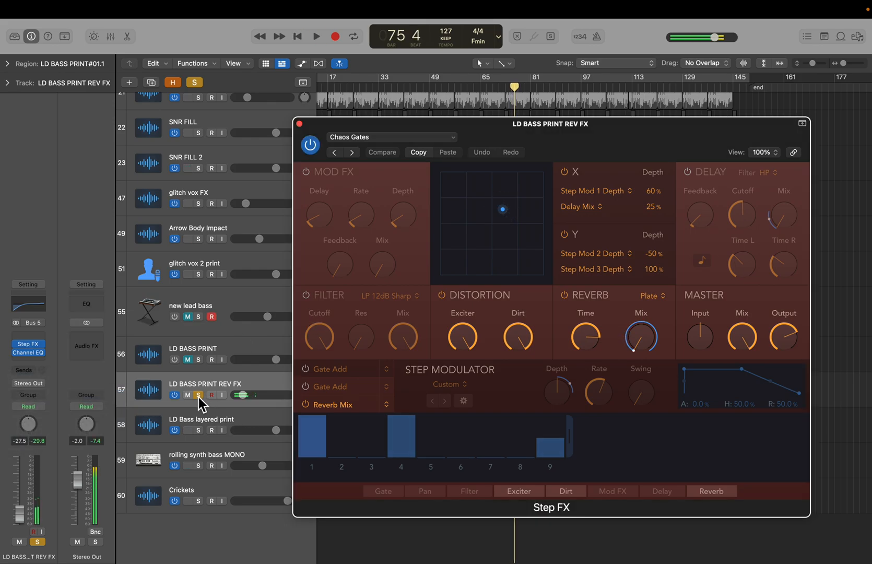
pyautogui.click(198, 395)
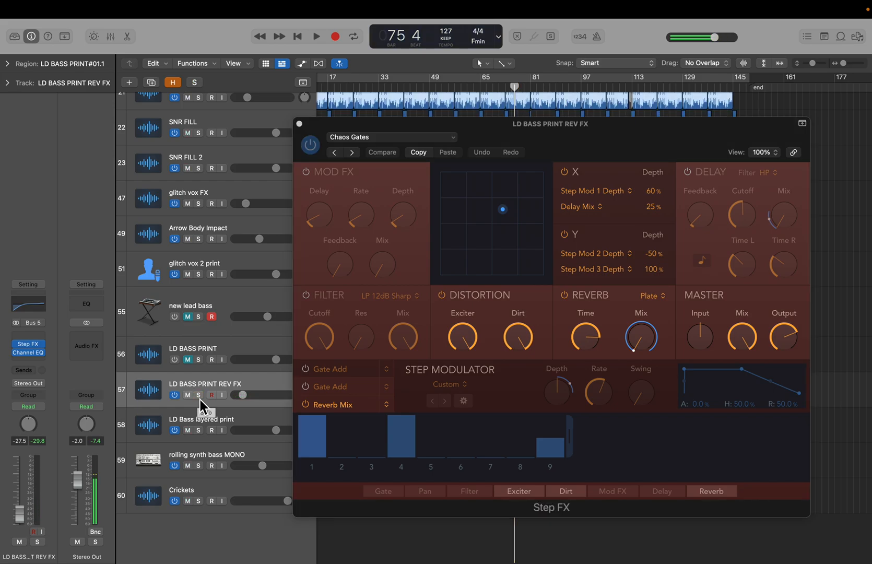
# - Inspect the Step FX reverb type options, then close the Step FX window
pyautogui.moveTo(568, 143); pyautogui.dragTo(568, 157)
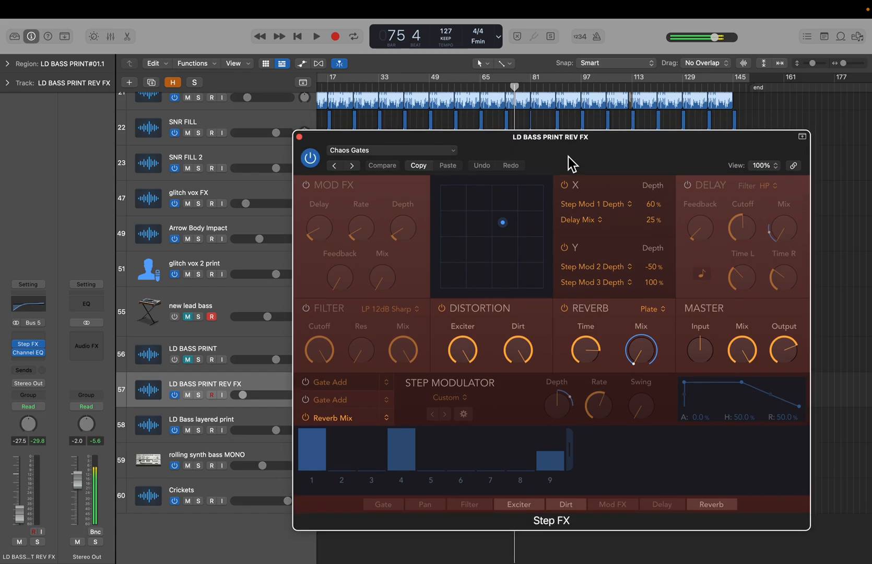
pyautogui.click(652, 310)
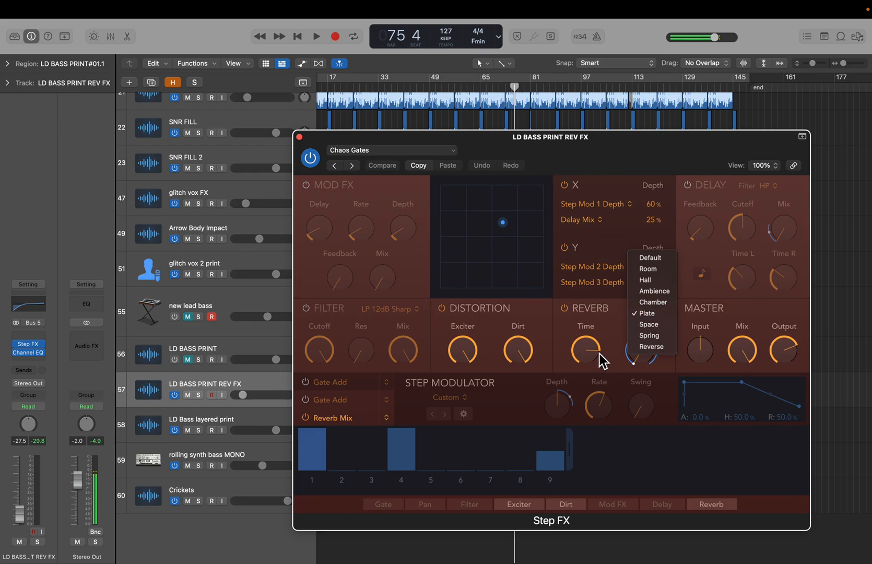
pyautogui.click(455, 156)
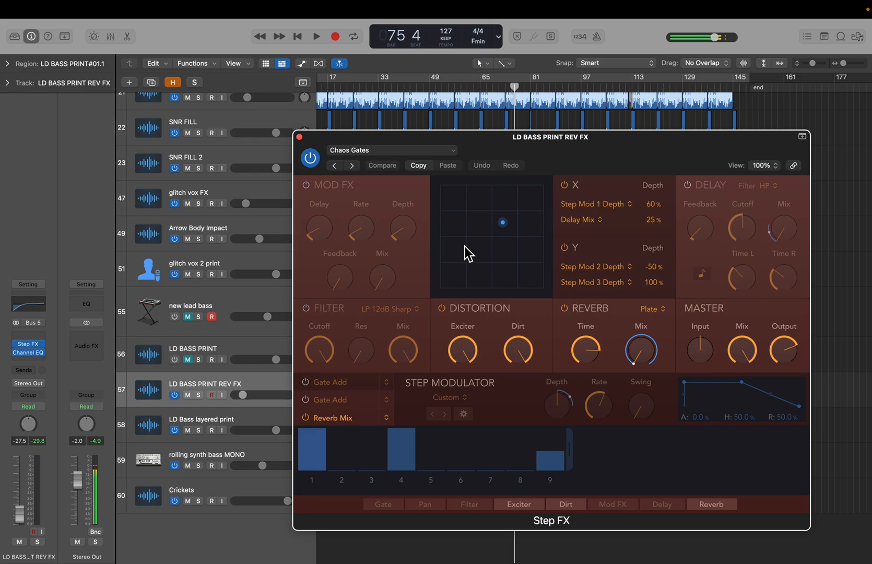
pyautogui.click(300, 137)
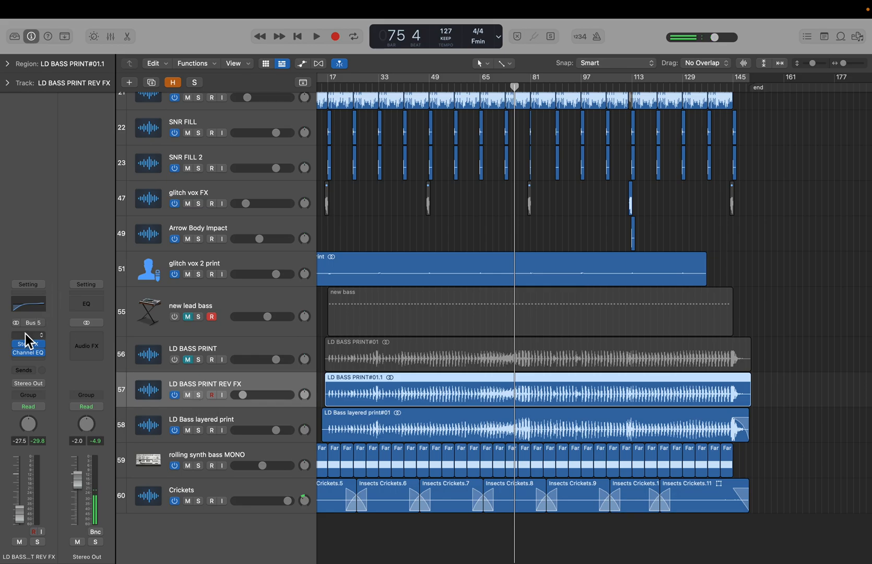
# - Inspect the LD BASS PRINT REV FX Channel EQ, close it, and mute the track
pyautogui.click(30, 354)
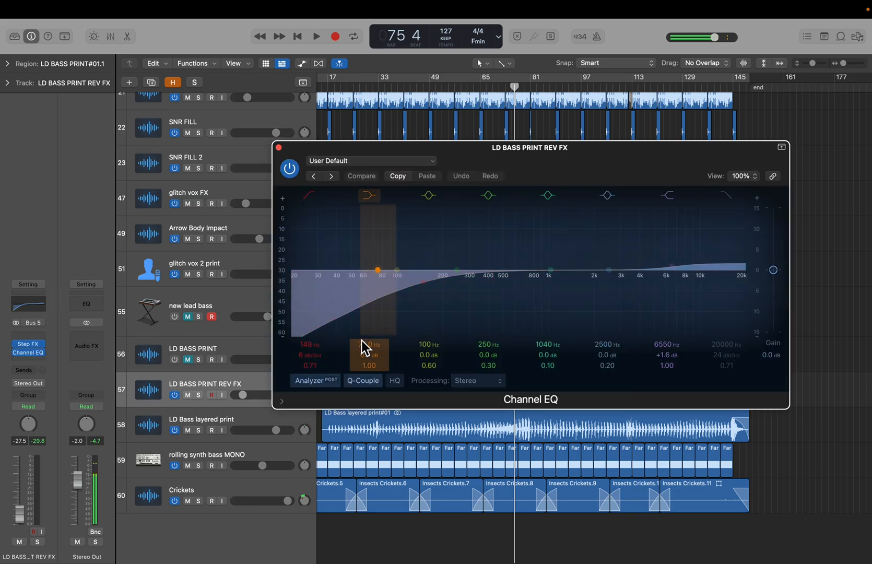
pyautogui.click(278, 148)
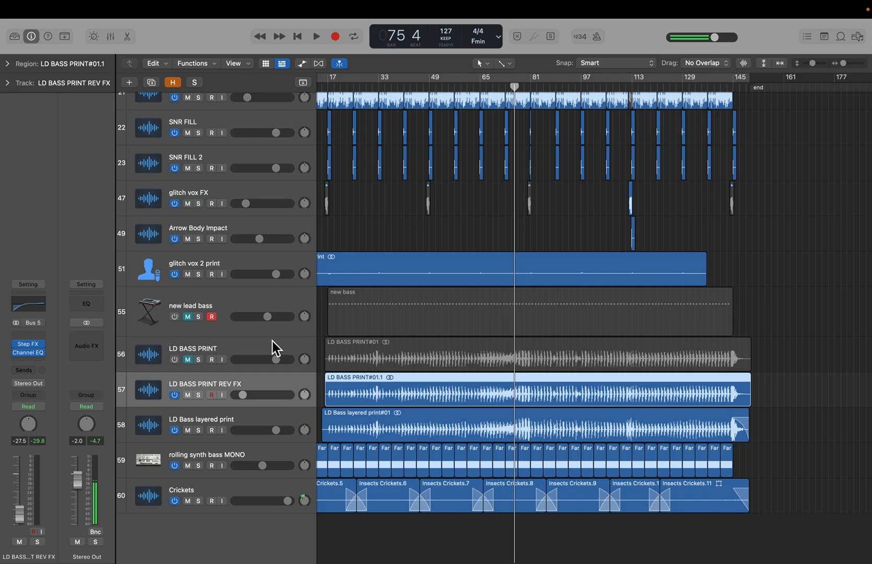
pyautogui.click(187, 394)
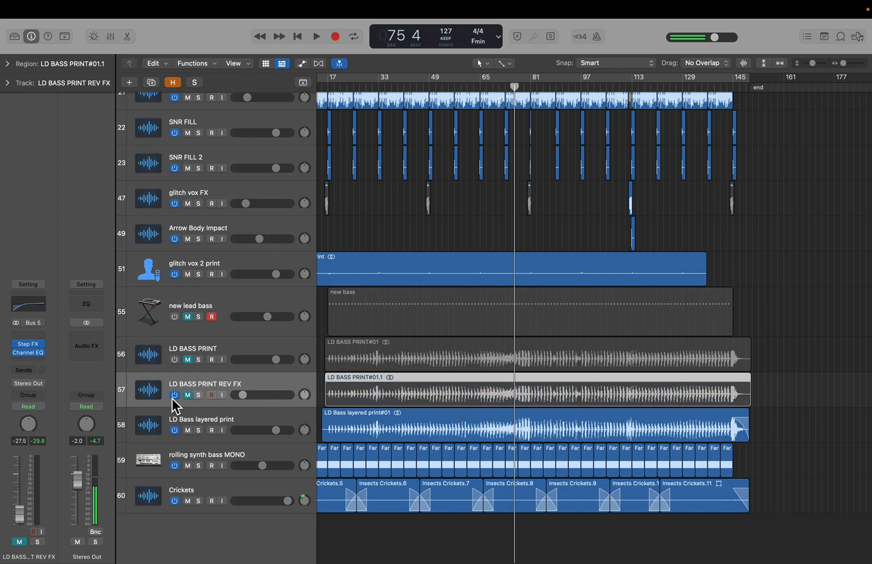
# - Solo the LD Bass layered print track, inspect its Channel EQ, then clear the solo
pyautogui.click(203, 421)
pyautogui.click(198, 430)
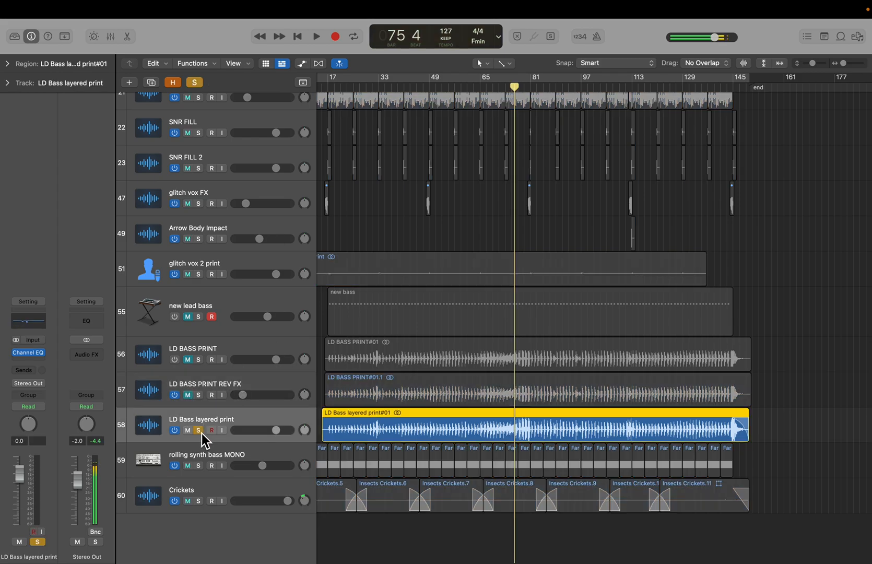
pyautogui.click(30, 355)
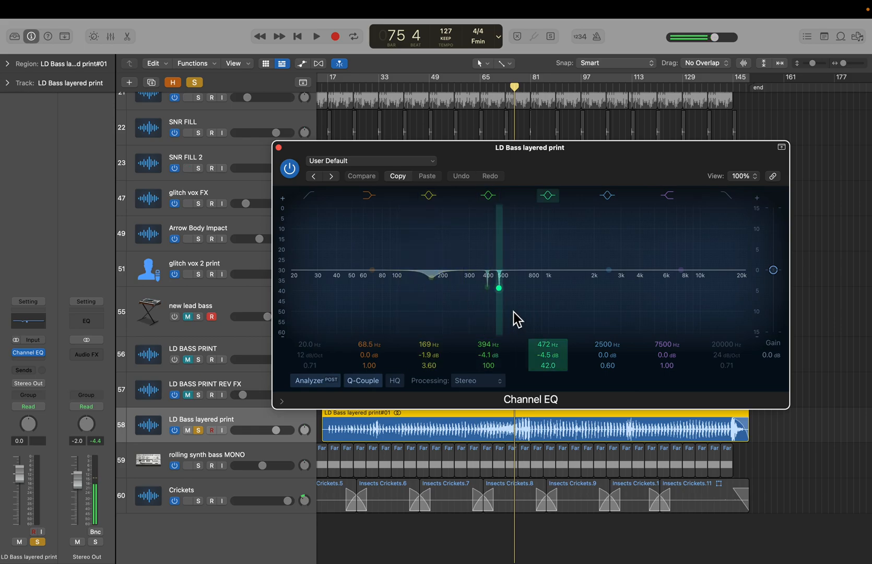
pyautogui.click(278, 147)
pyautogui.click(198, 430)
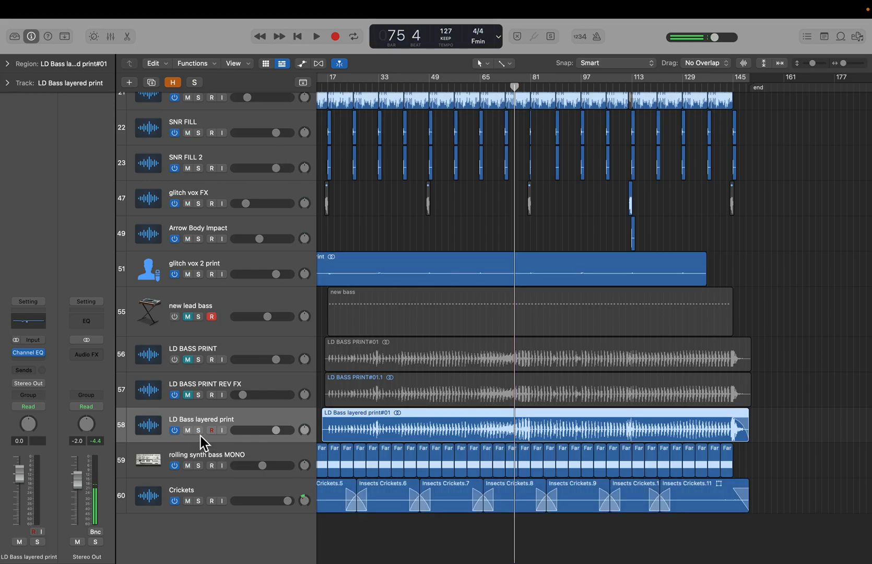
# - Solo the rolling synth bass MONO track, audition it from bar 33, then clear the solo
pyautogui.click(218, 461)
pyautogui.click(199, 465)
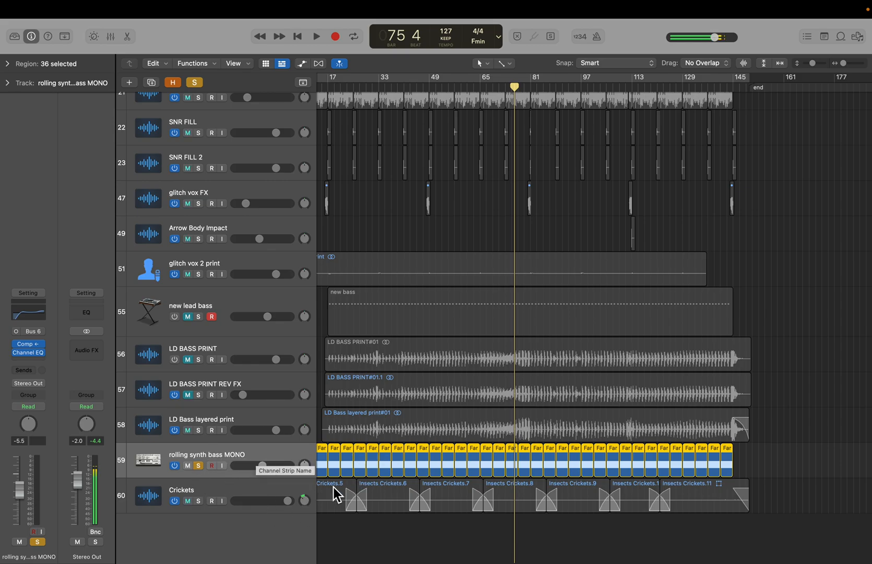
pyautogui.click(384, 87)
pyautogui.press('space')
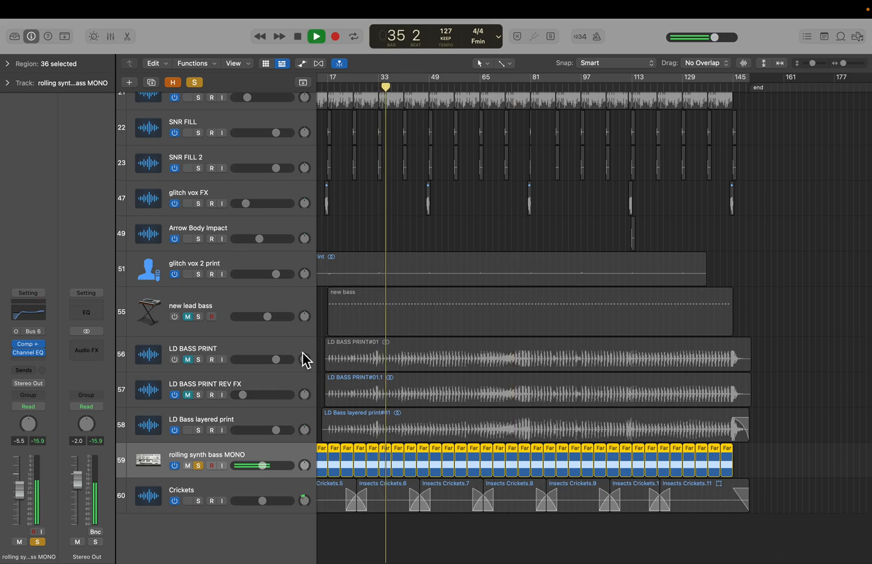
pyautogui.press('space')
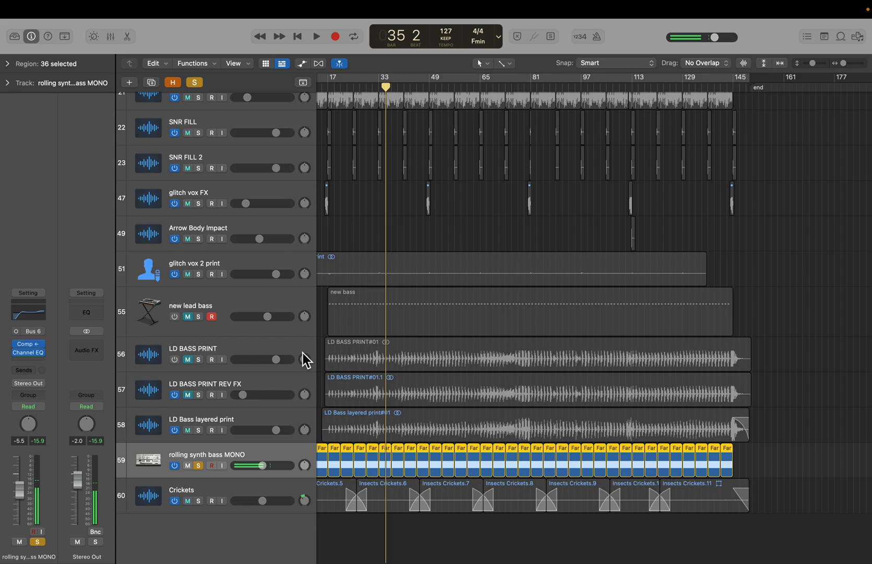
pyautogui.click(199, 465)
# - Zoom in to examine the rolling synth bass MONO regions, then select the Crickets track
pyautogui.scroll(10, 373, 468)
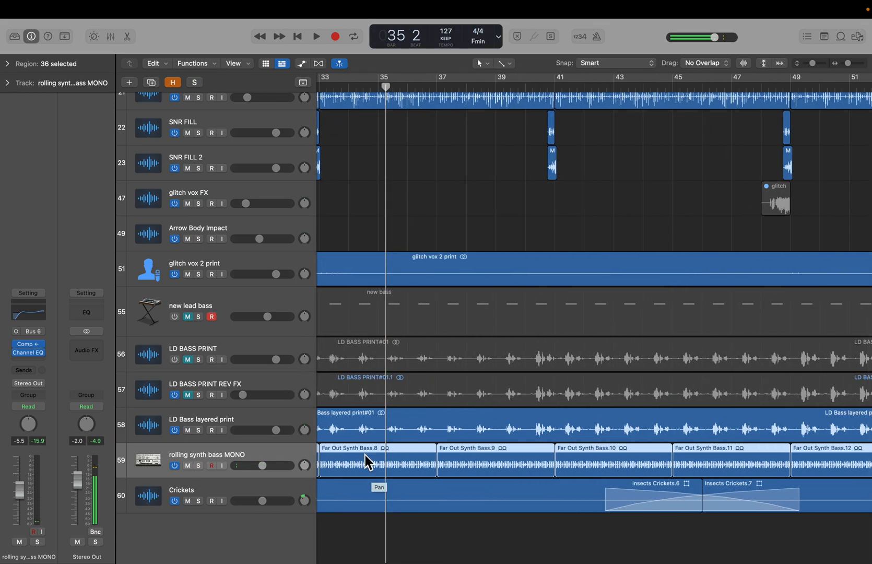
pyautogui.scroll(-10, 580, 456)
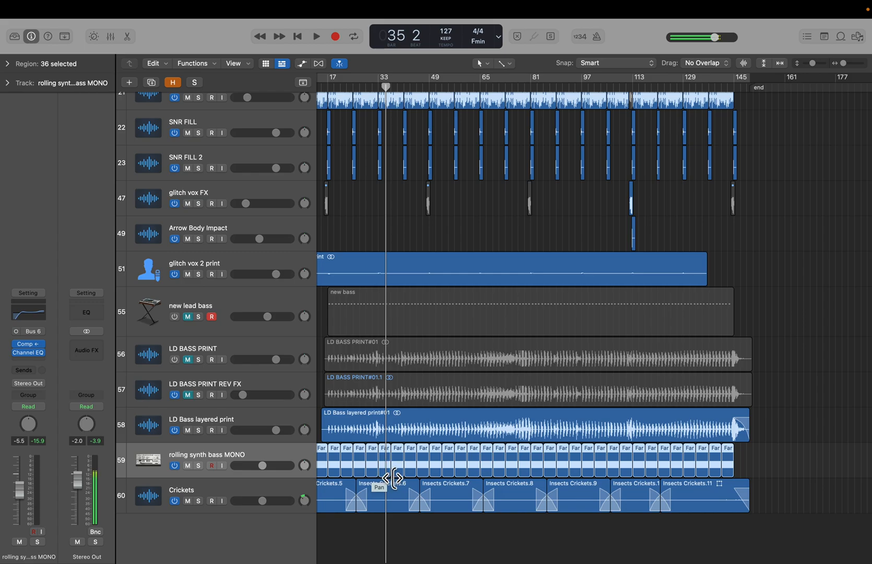
pyautogui.moveTo(837, 9)
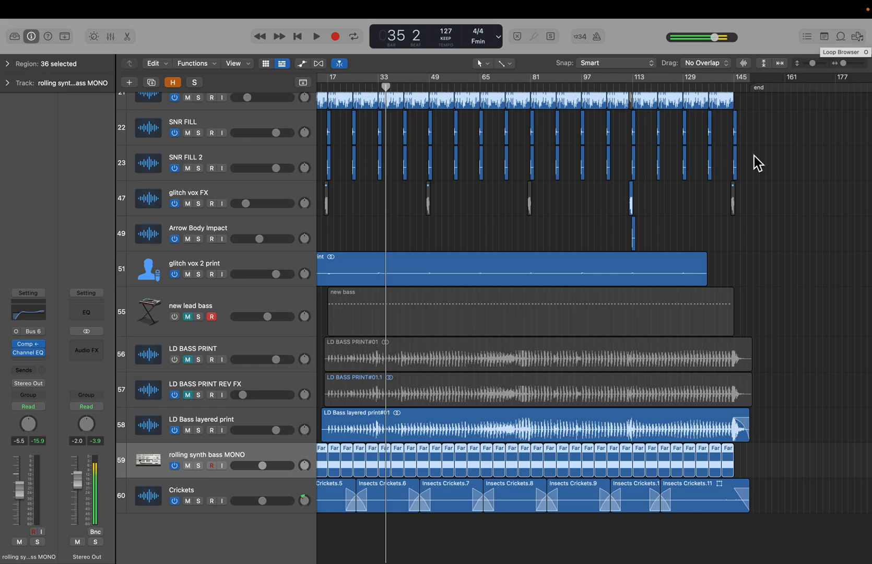
pyautogui.hscroll(-3, 727, 209)
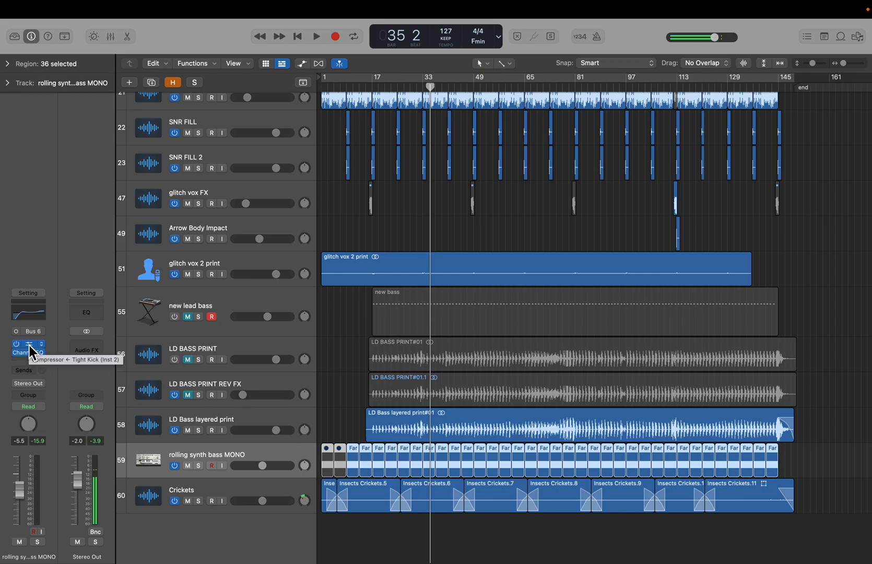
pyautogui.click(327, 416)
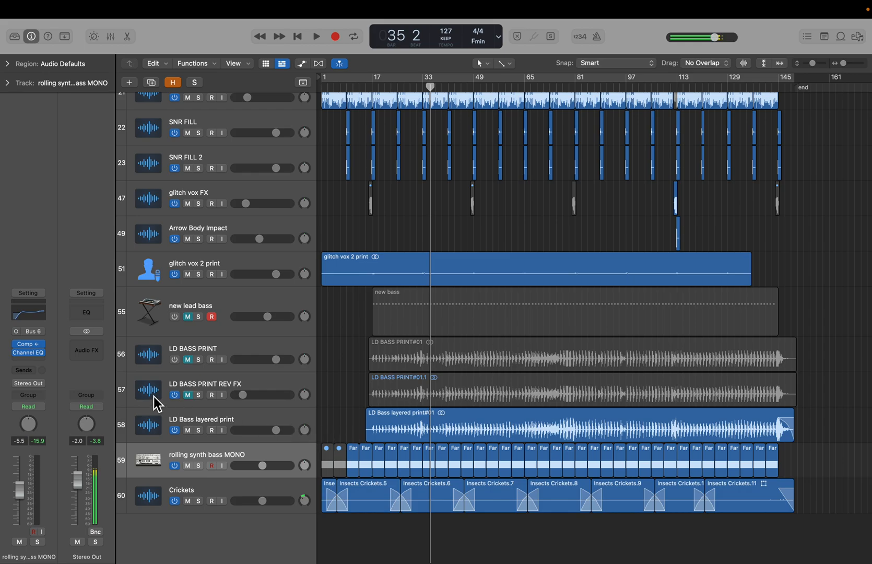
pyautogui.click(202, 505)
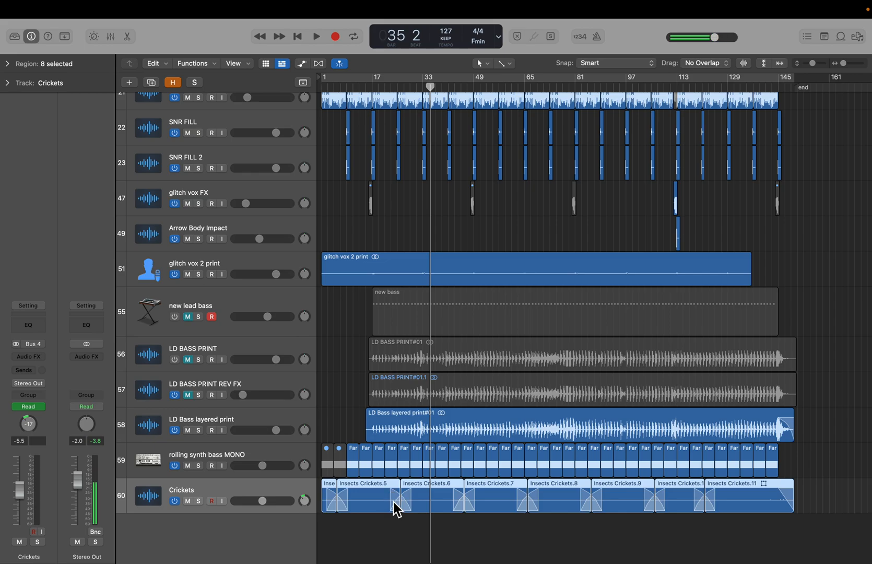
pyautogui.click(350, 440)
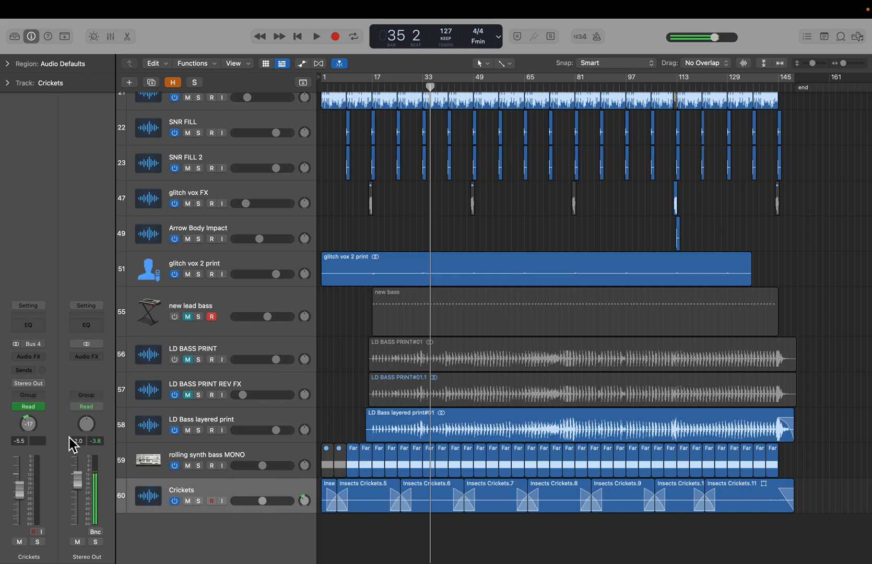
# - Show track automation to examine the Crickets volume automation and enlarge the track heights
pyautogui.press('a')
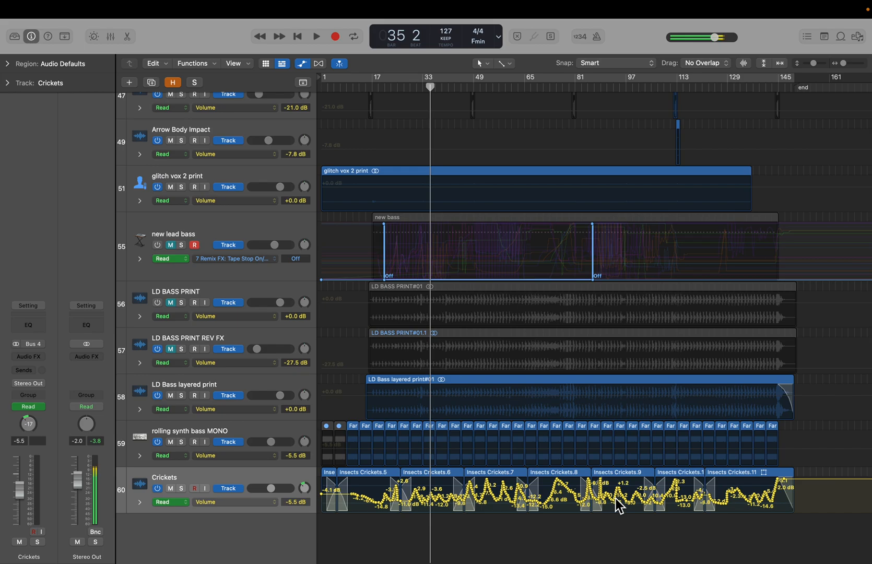
pyautogui.press('a')
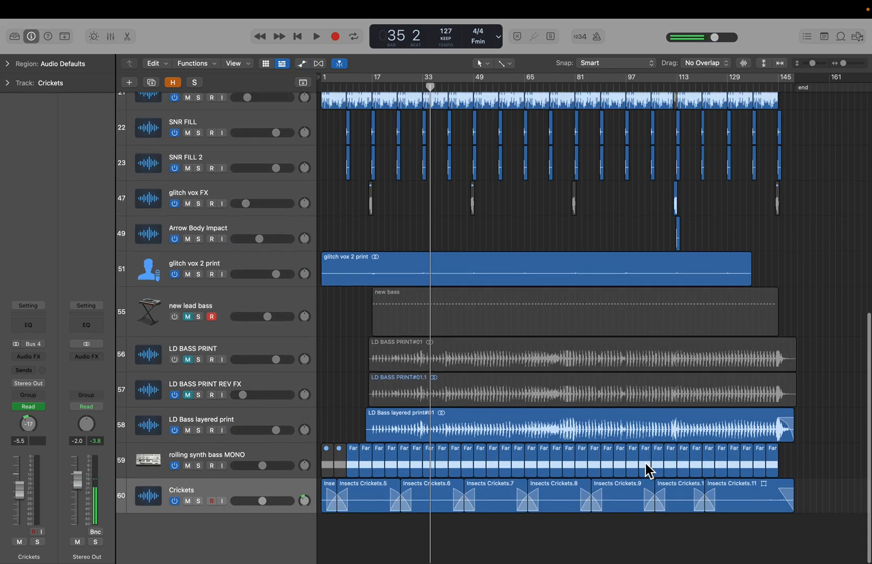
pyautogui.press('a')
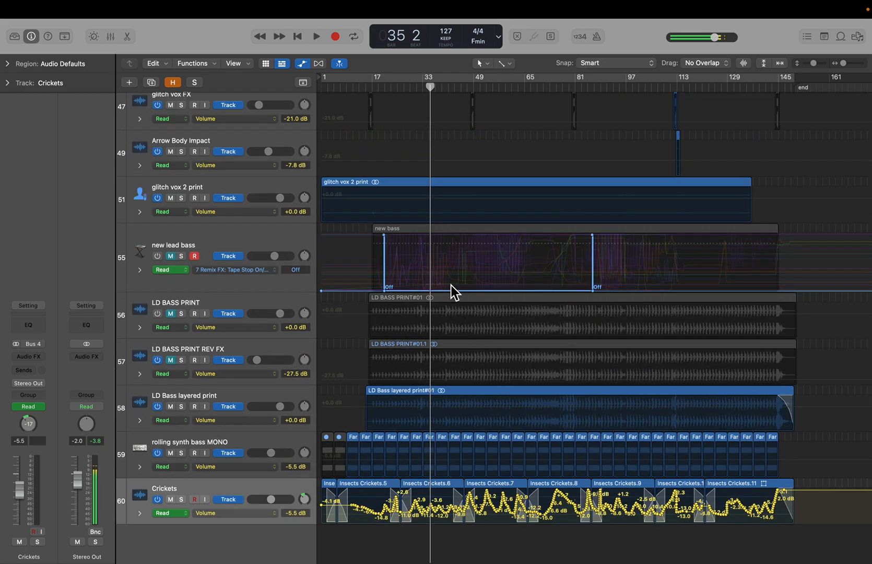
pyautogui.press('super+Down')
pyautogui.press('super+Down')
pyautogui.press('super+Down')
pyautogui.press('super+Down')
pyautogui.scroll(5, 452, 284)
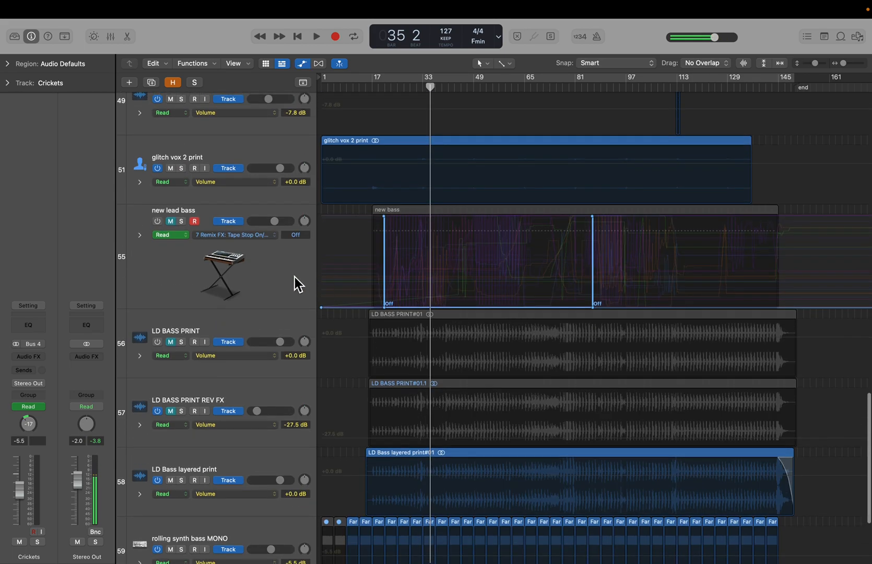
# - Zoom to the new bass region, hide automation and scroll back up the track list
pyautogui.click(452, 280)
pyautogui.press('z')
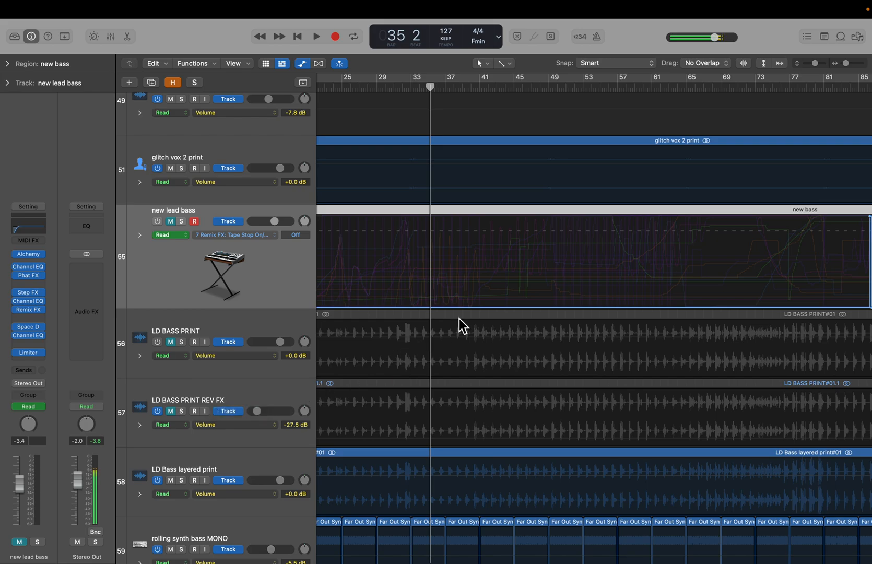
pyautogui.press('a')
pyautogui.scroll(-5, 467, 338)
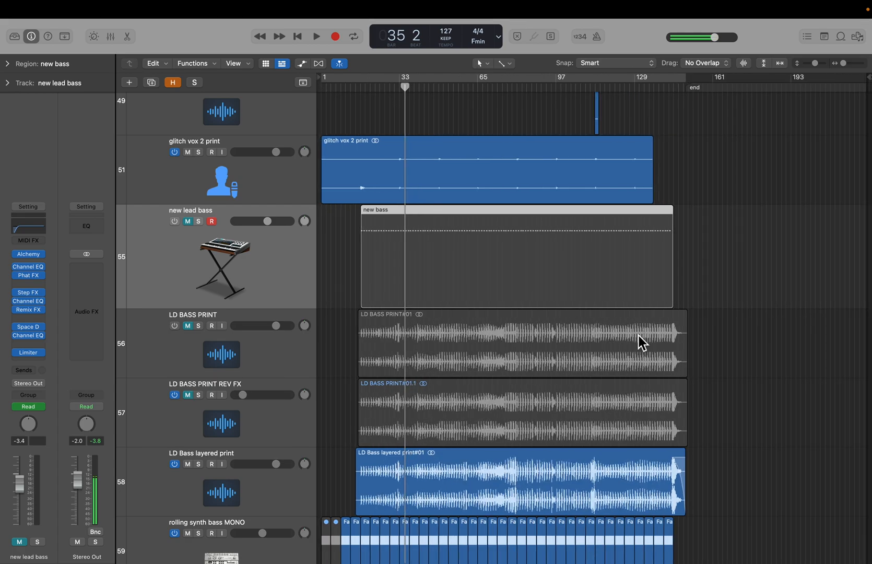
pyautogui.scroll(-10, 638, 342)
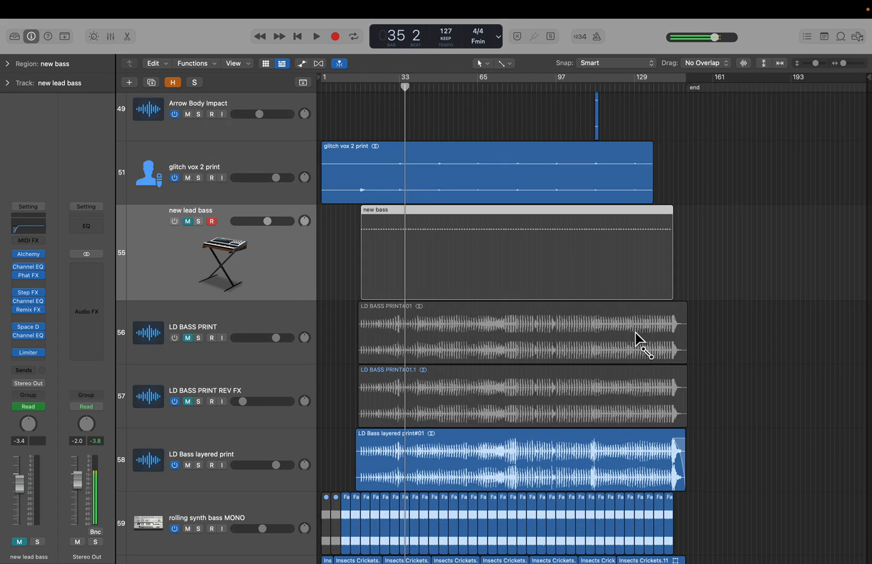
pyautogui.scroll(-6, 639, 340)
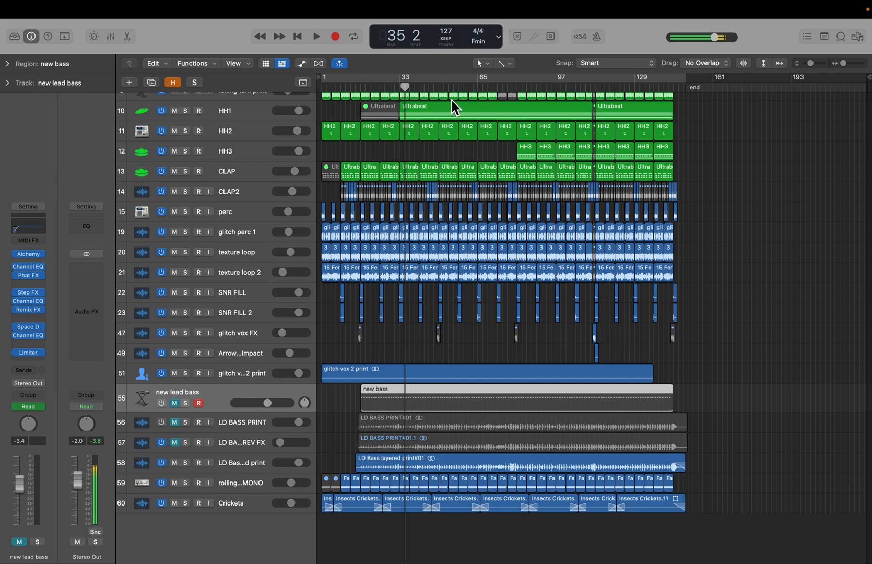
# - Play the full arrangement from around bar 62 to audition it, then stop playback
pyautogui.click(476, 86)
pyautogui.press('space')
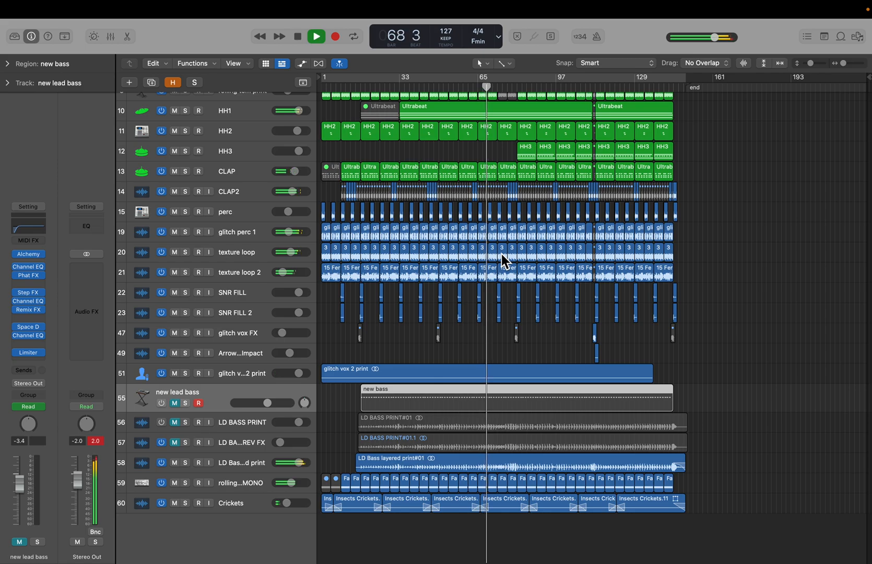
pyautogui.press('space')
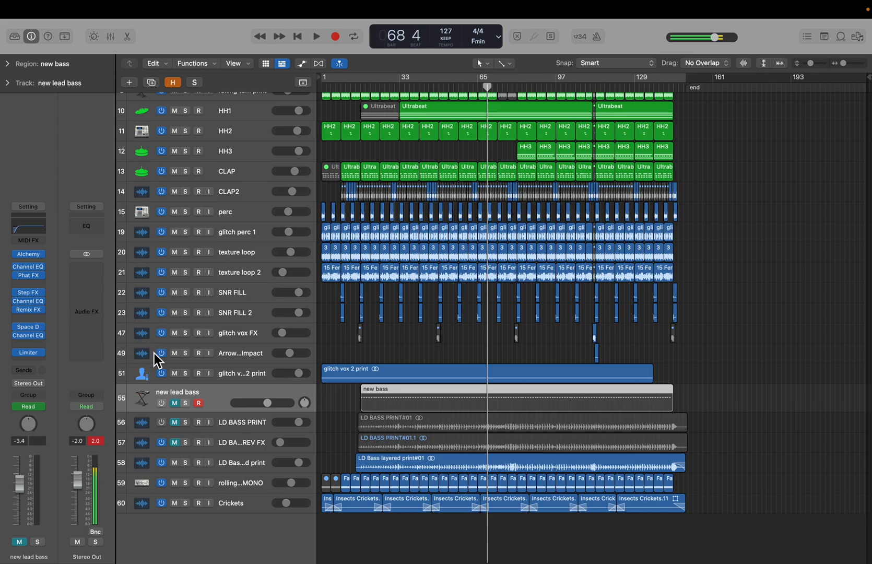
# - Deselect the region and zoom the arrangement in and out horizontally to examine the whole track layout
pyautogui.click(357, 362)
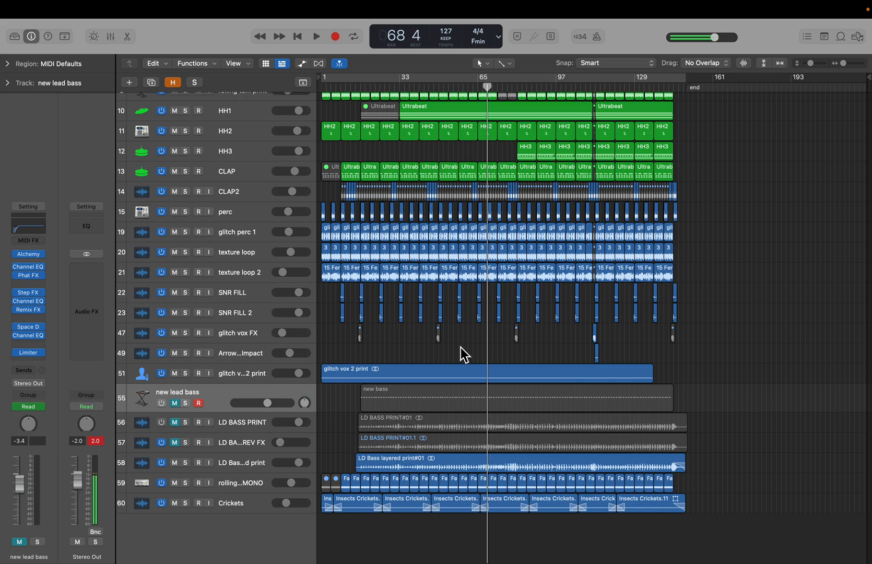
pyautogui.press('super+Right')
pyautogui.press('super+Right')
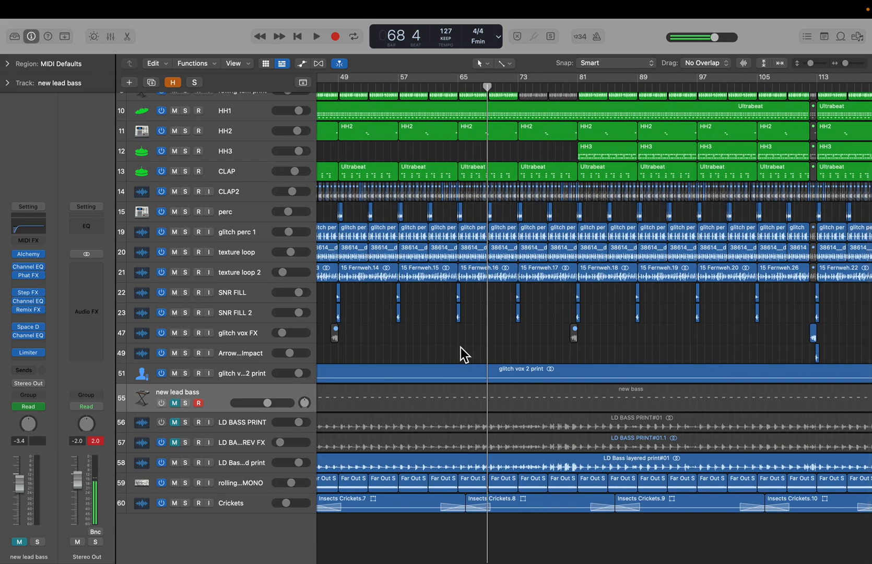
pyautogui.press('super+Left')
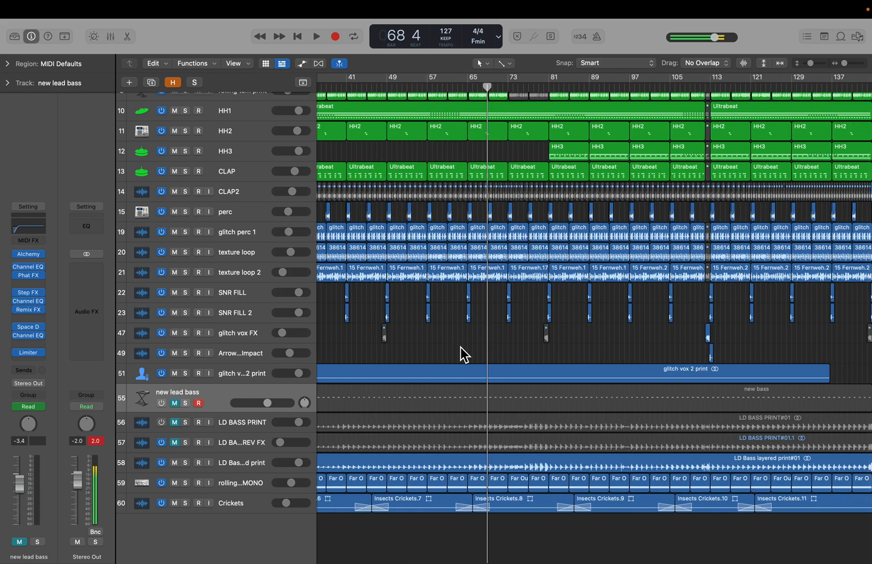
pyautogui.scroll(3, 464, 355)
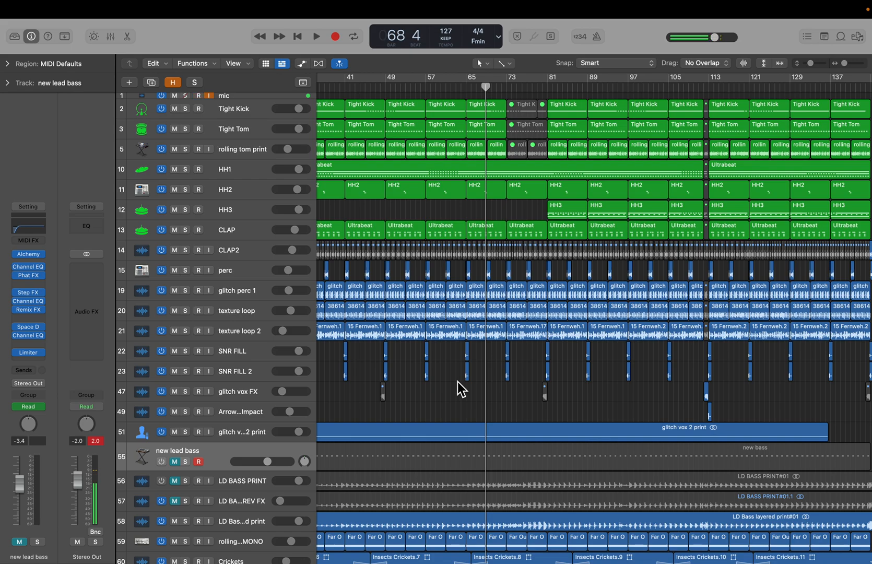
pyautogui.press('z')
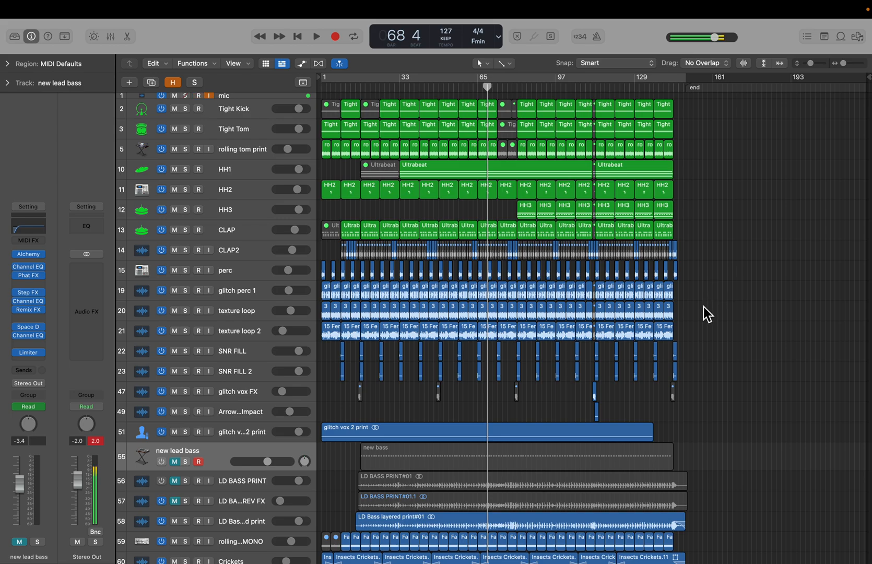
pyautogui.press('super+Right')
pyautogui.press('super+Right')
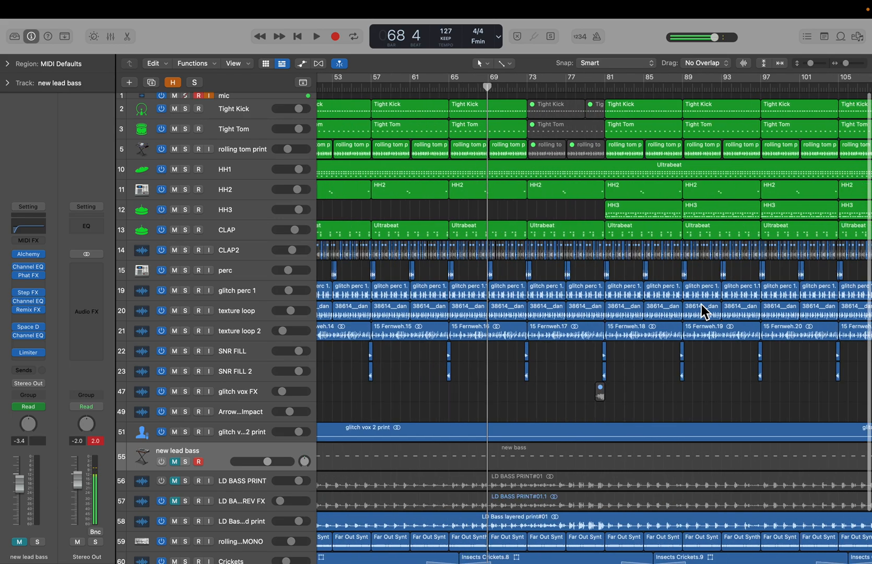
pyautogui.press('super+Left')
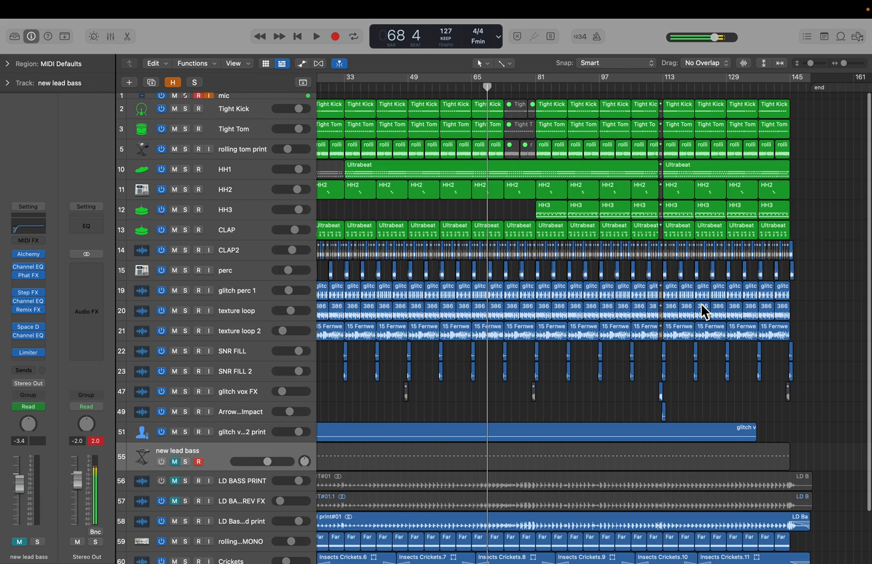